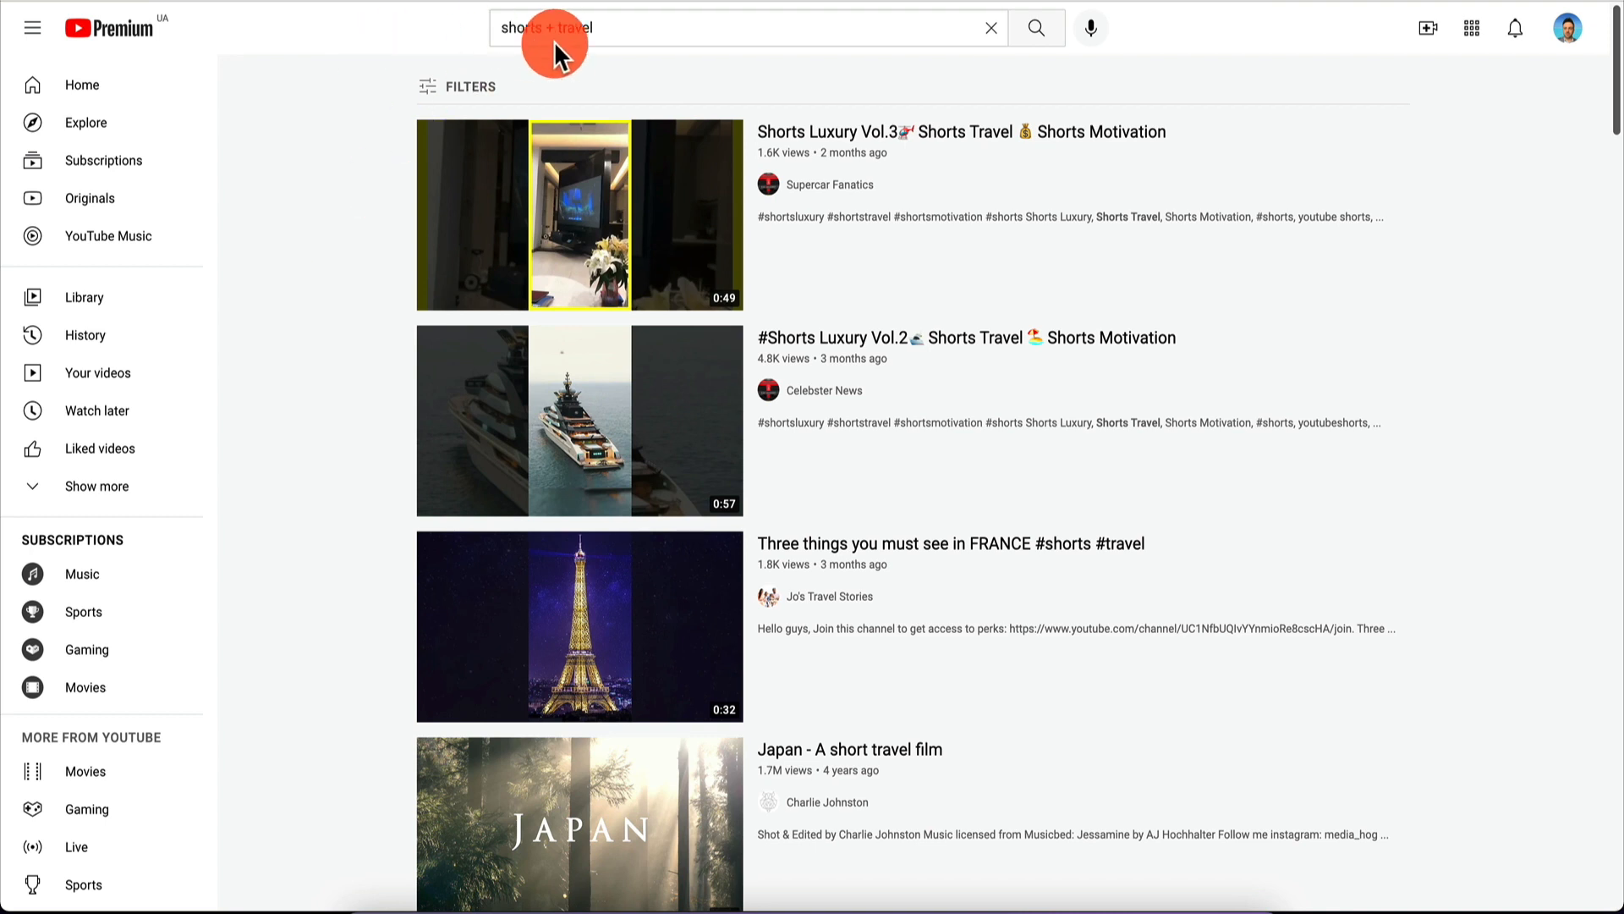
Shorten the search query to "shorts +" and bring up its list of suggested topics.
left_click(621, 30)
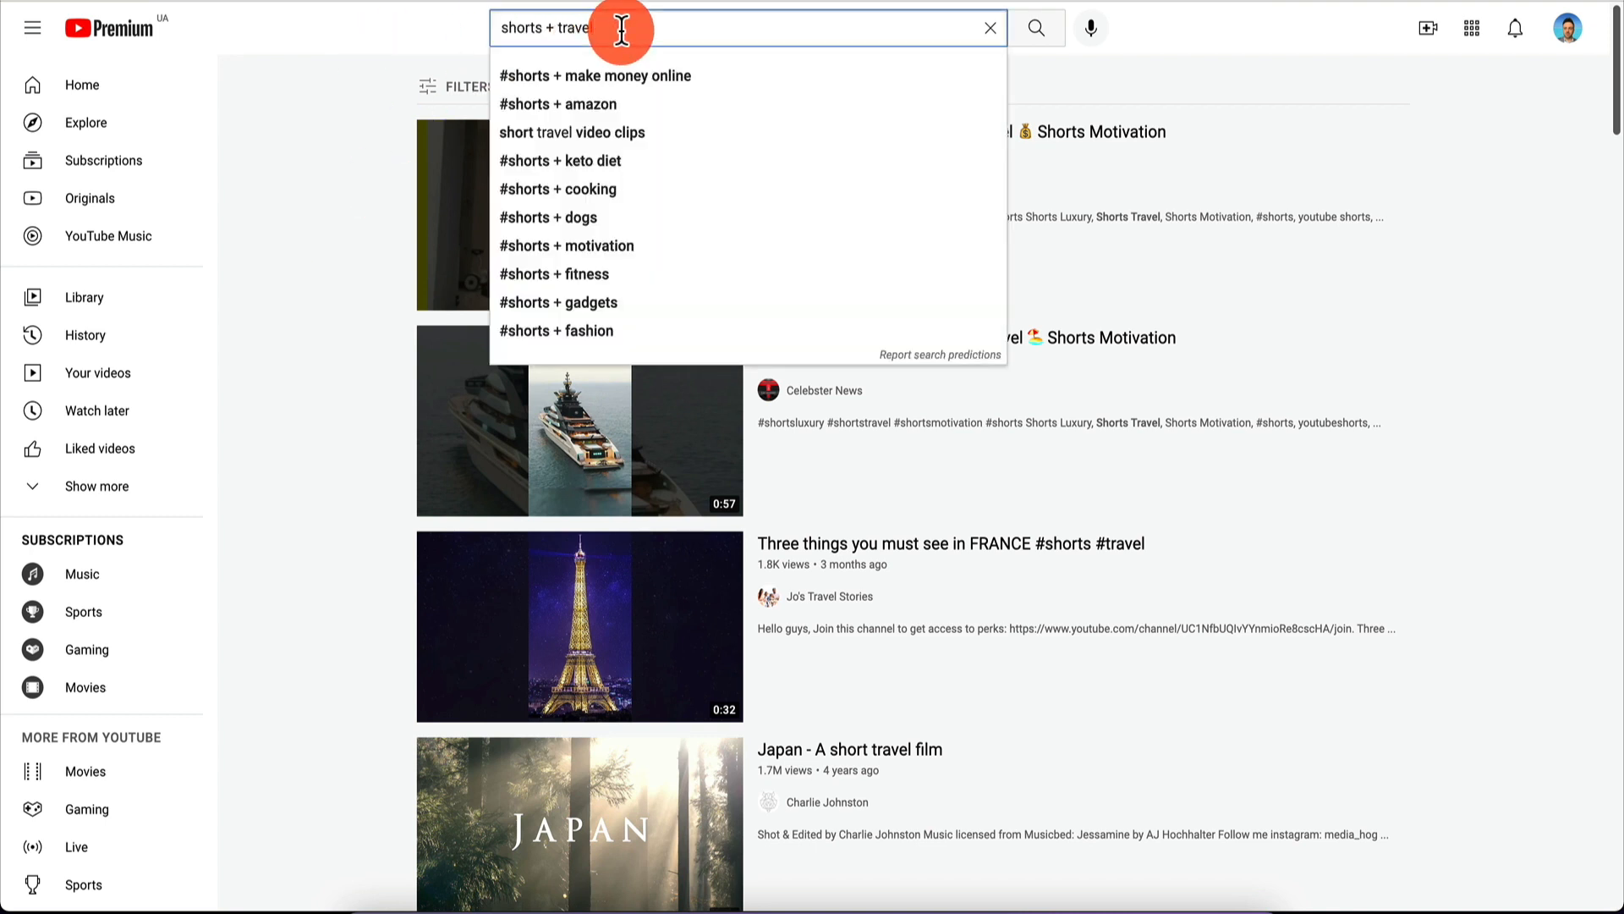
key("BackSpace")
key("BackSpace")
key("BackSpace")
key("BackSpace")
key("BackSpace")
key("BackSpace")
key("BackSpace")
key("BackSpace")
type("+")
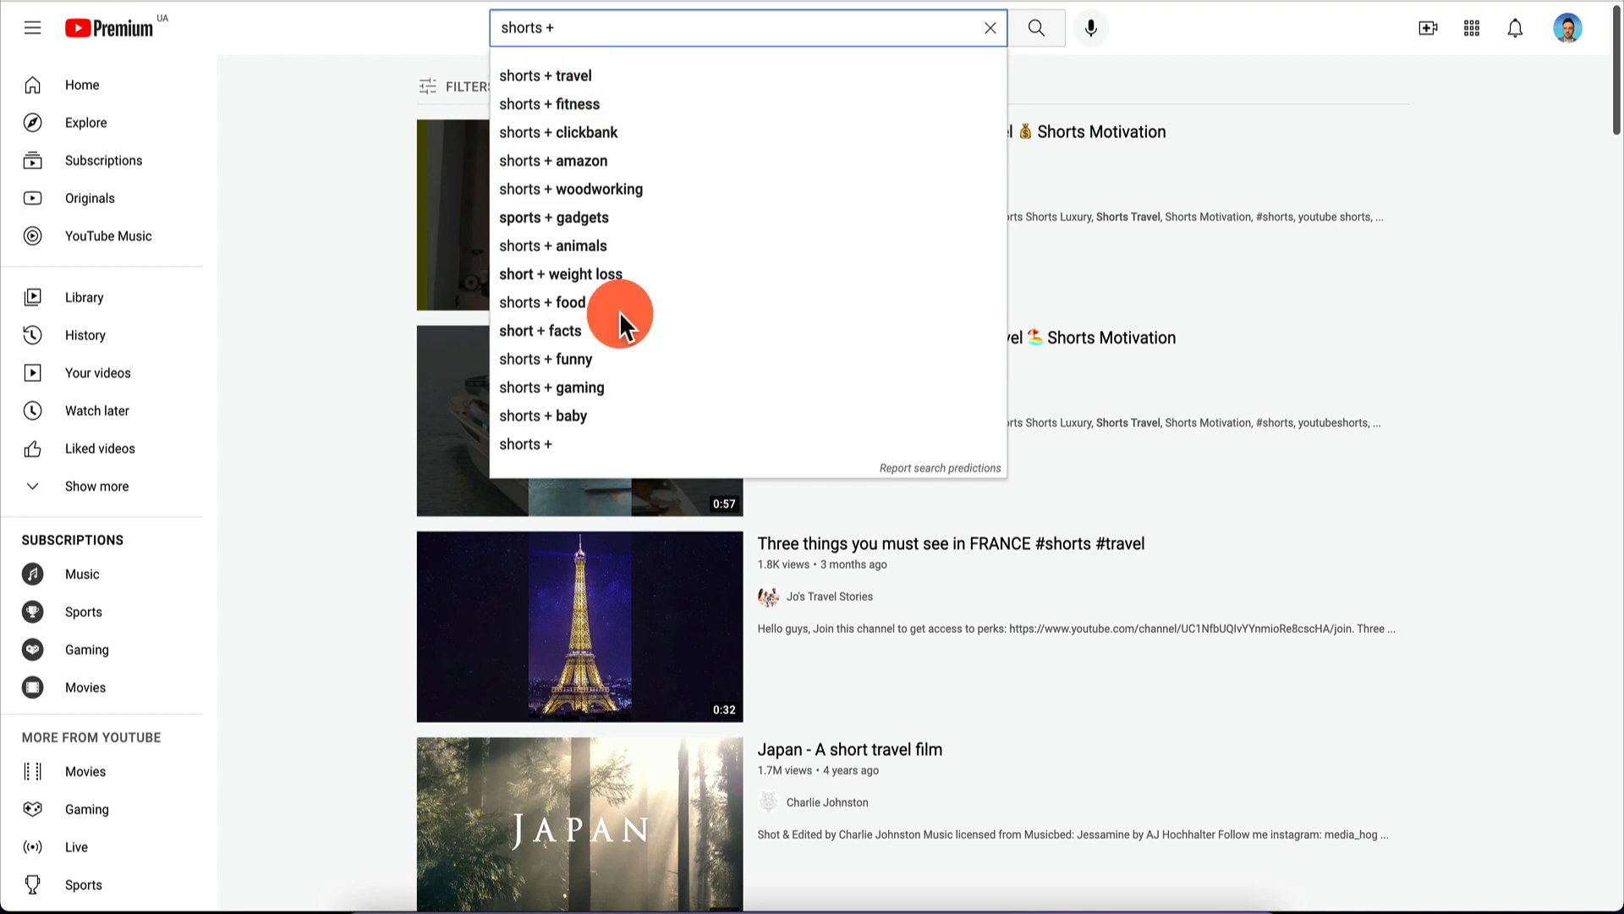
left_click(338, 264)
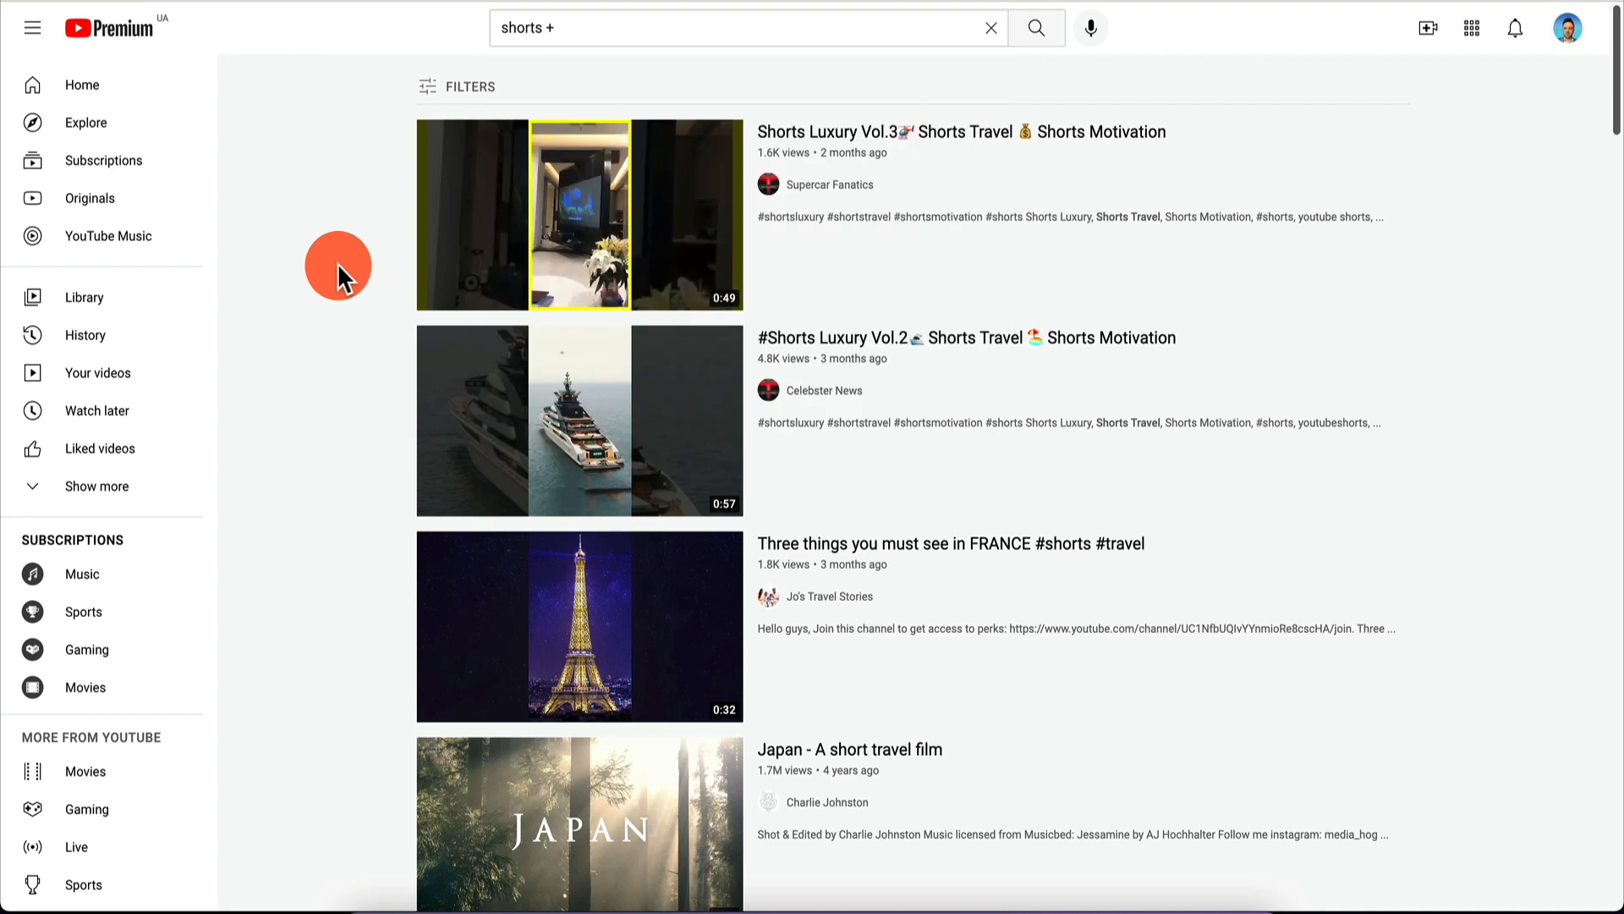
left_click(648, 29)
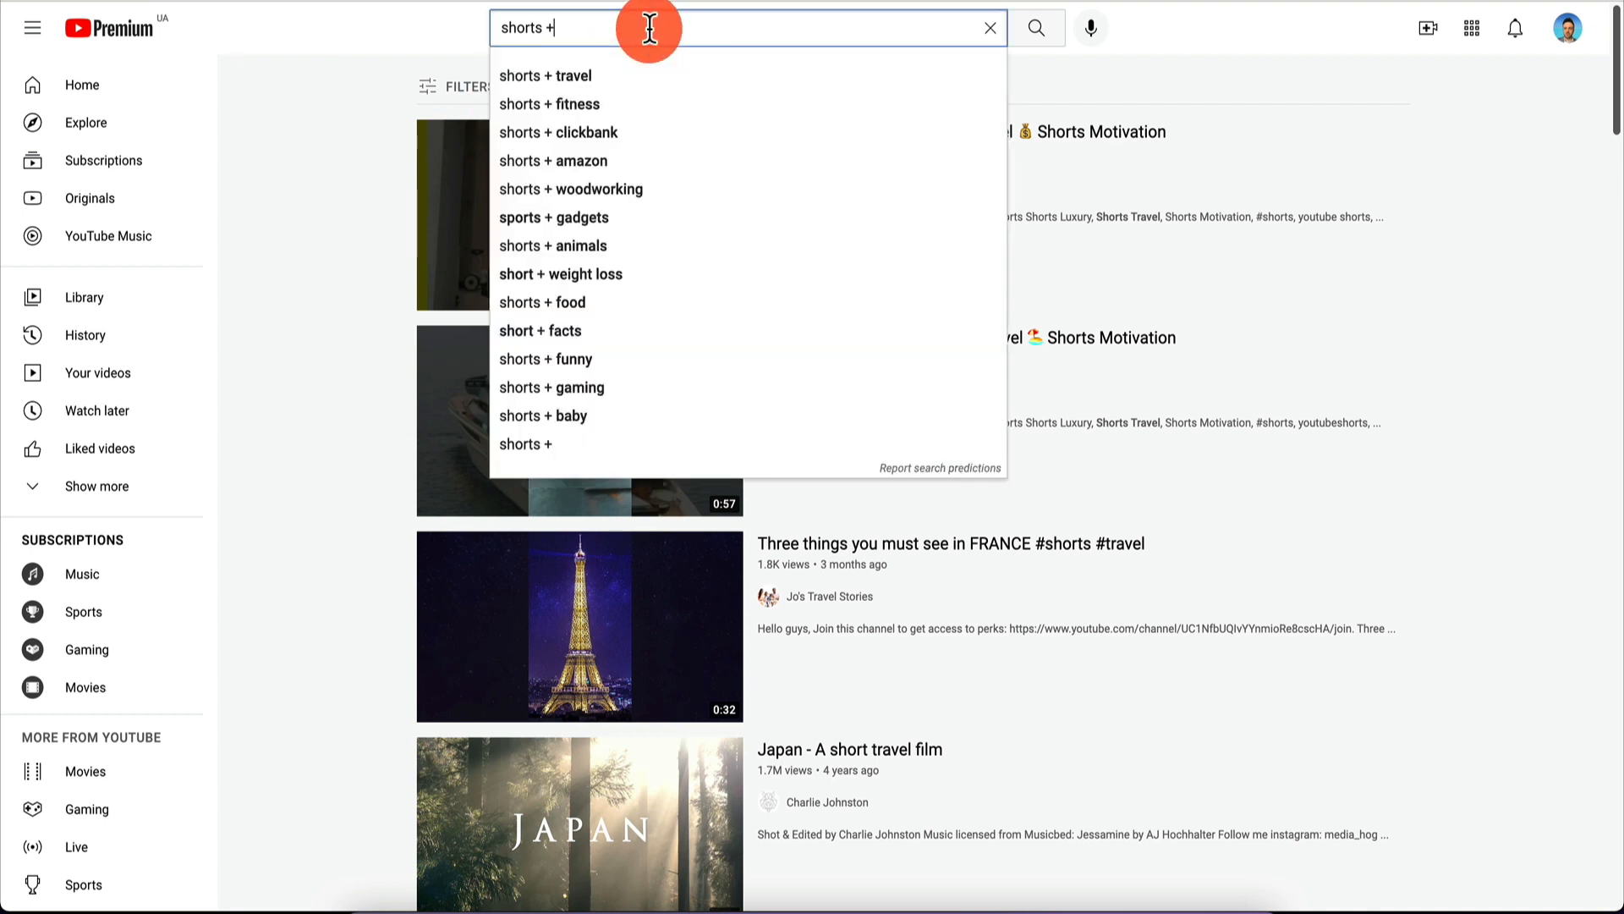
Search for the suggested query "shorts + travel" and look through the resulting videos.
left_click(592, 75)
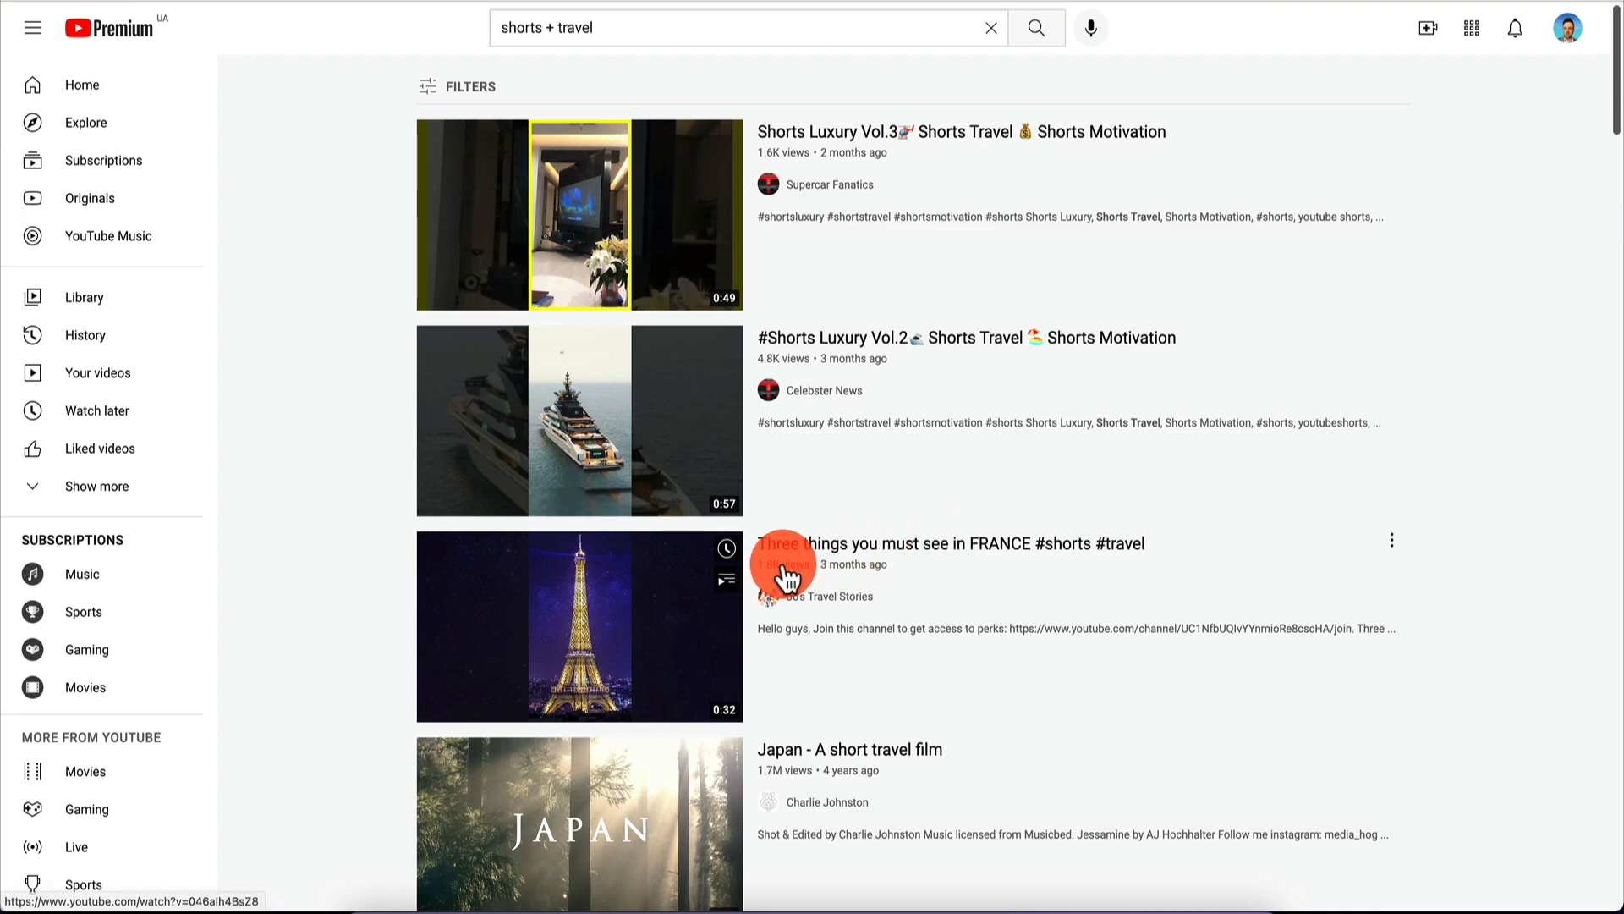
scroll(845, 576, "down", 10)
scroll(848, 582, "down", 8)
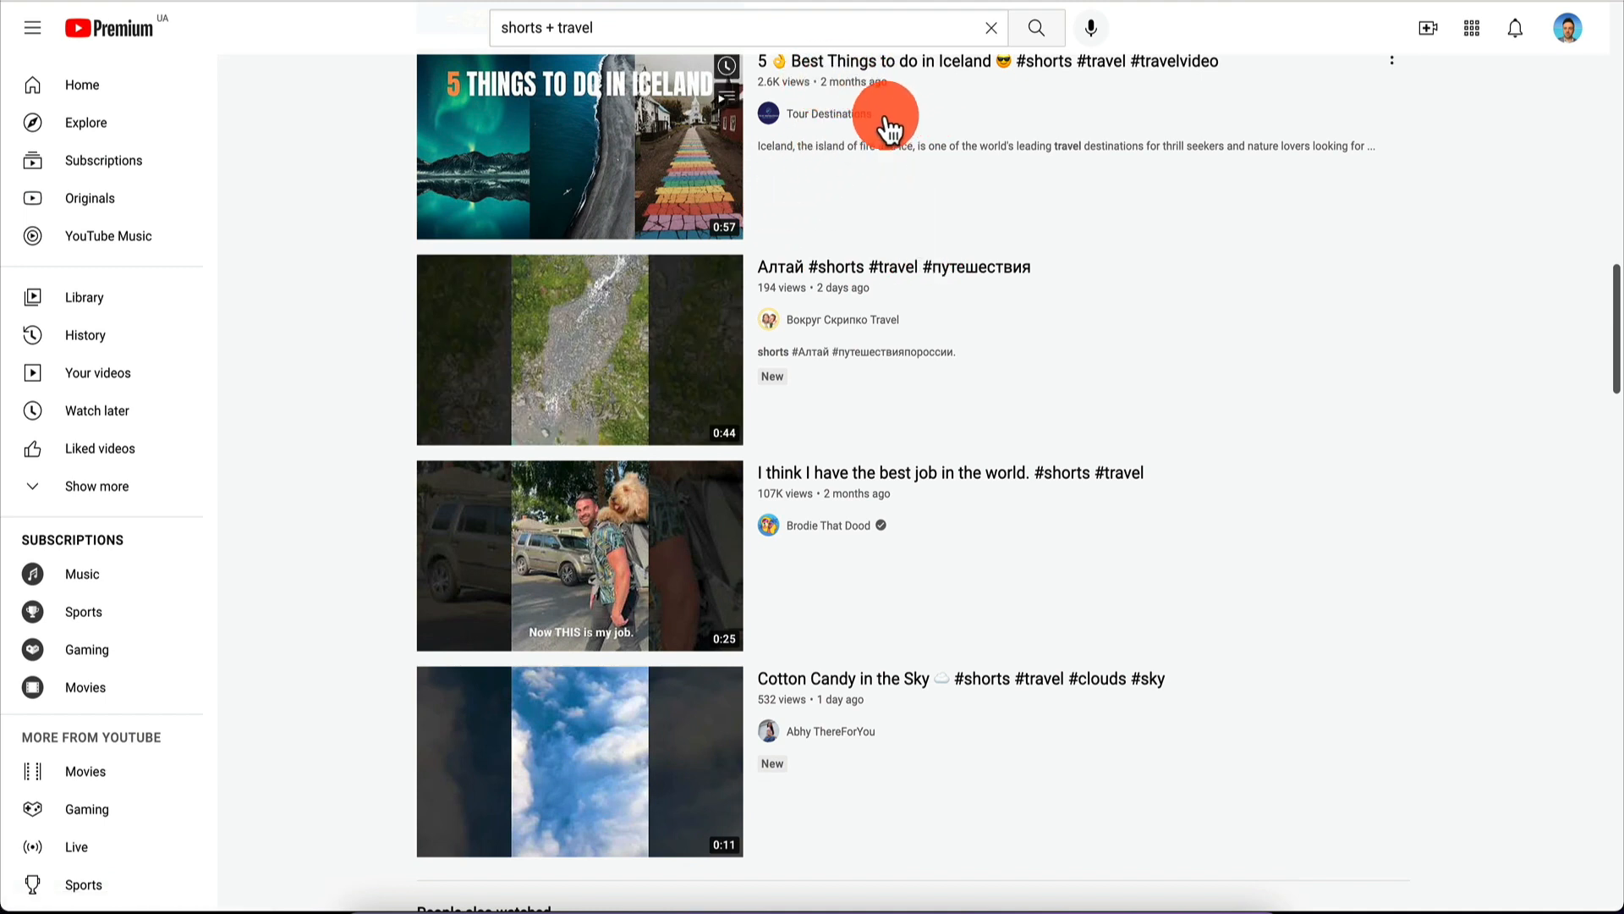
scroll(871, 245, "down", 2)
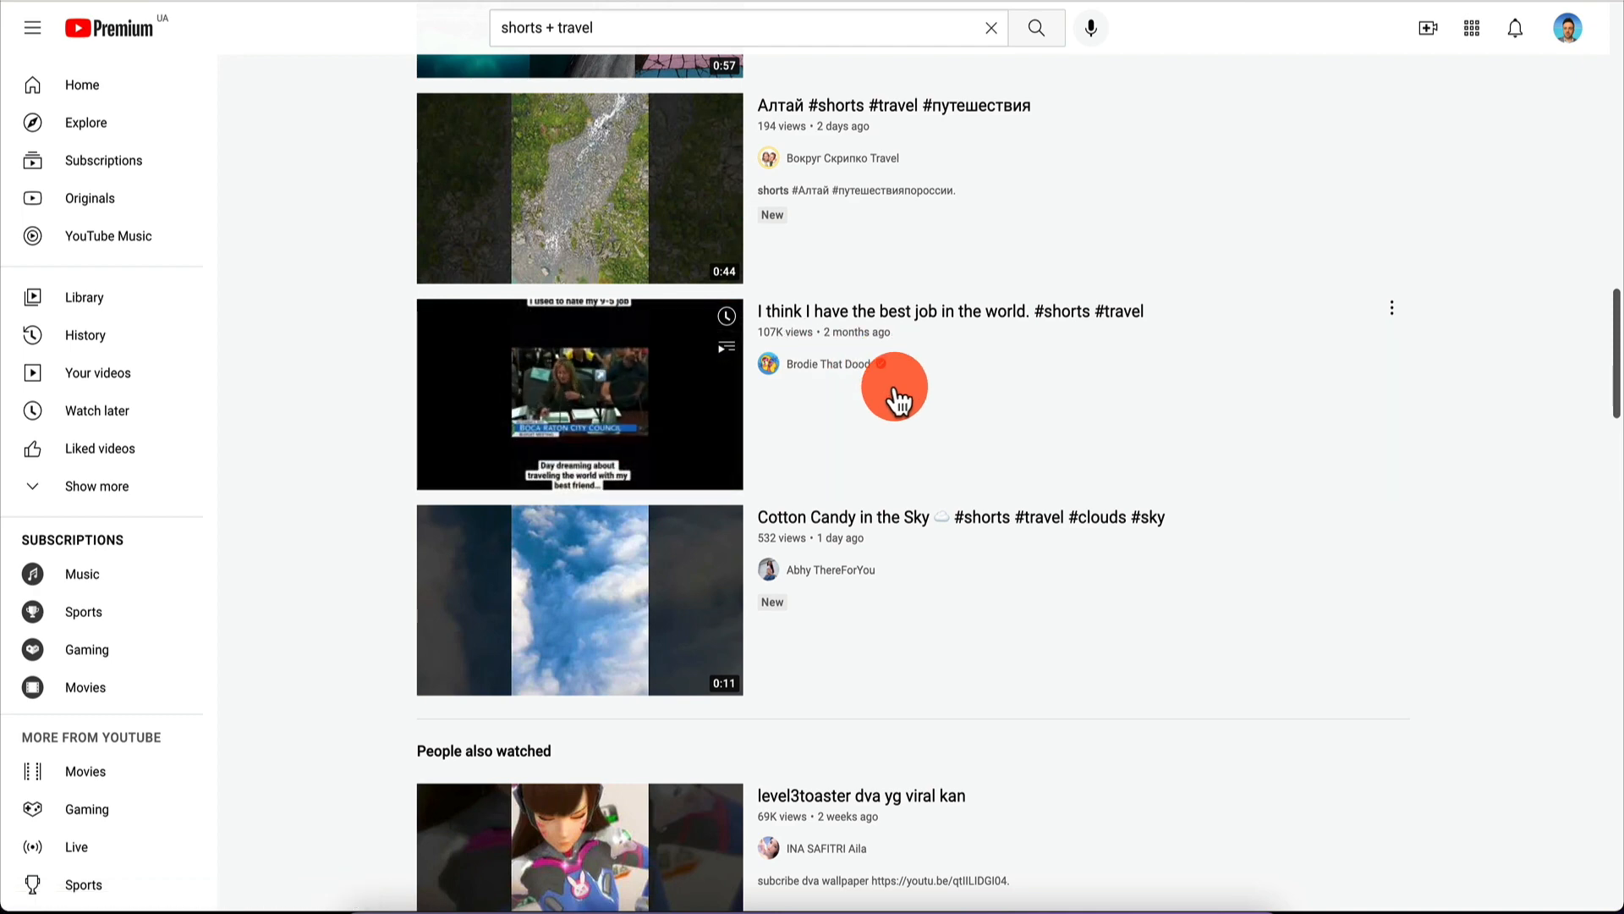
Replace the travel topic in the search query and search for "shorts + fitness".
scroll(888, 381, "up", 15)
left_click(657, 25)
key("BackSpace")
key("BackSpace")
key("BackSpace")
key("BackSpace")
key("BackSpace")
key("BackSpace")
type("fitness")
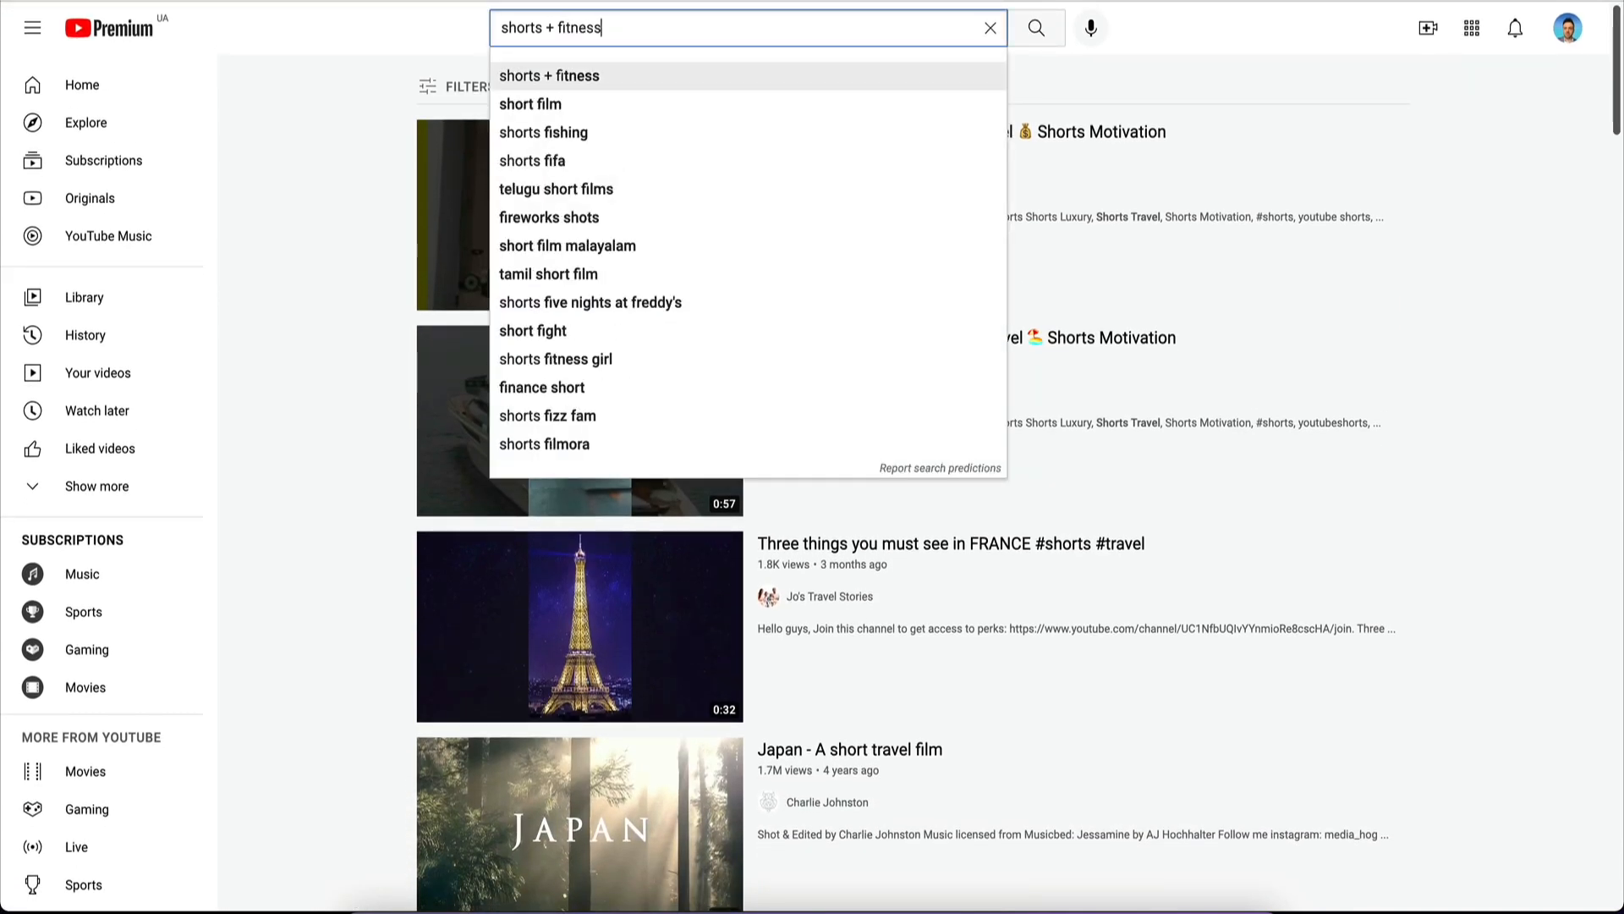
key("Return")
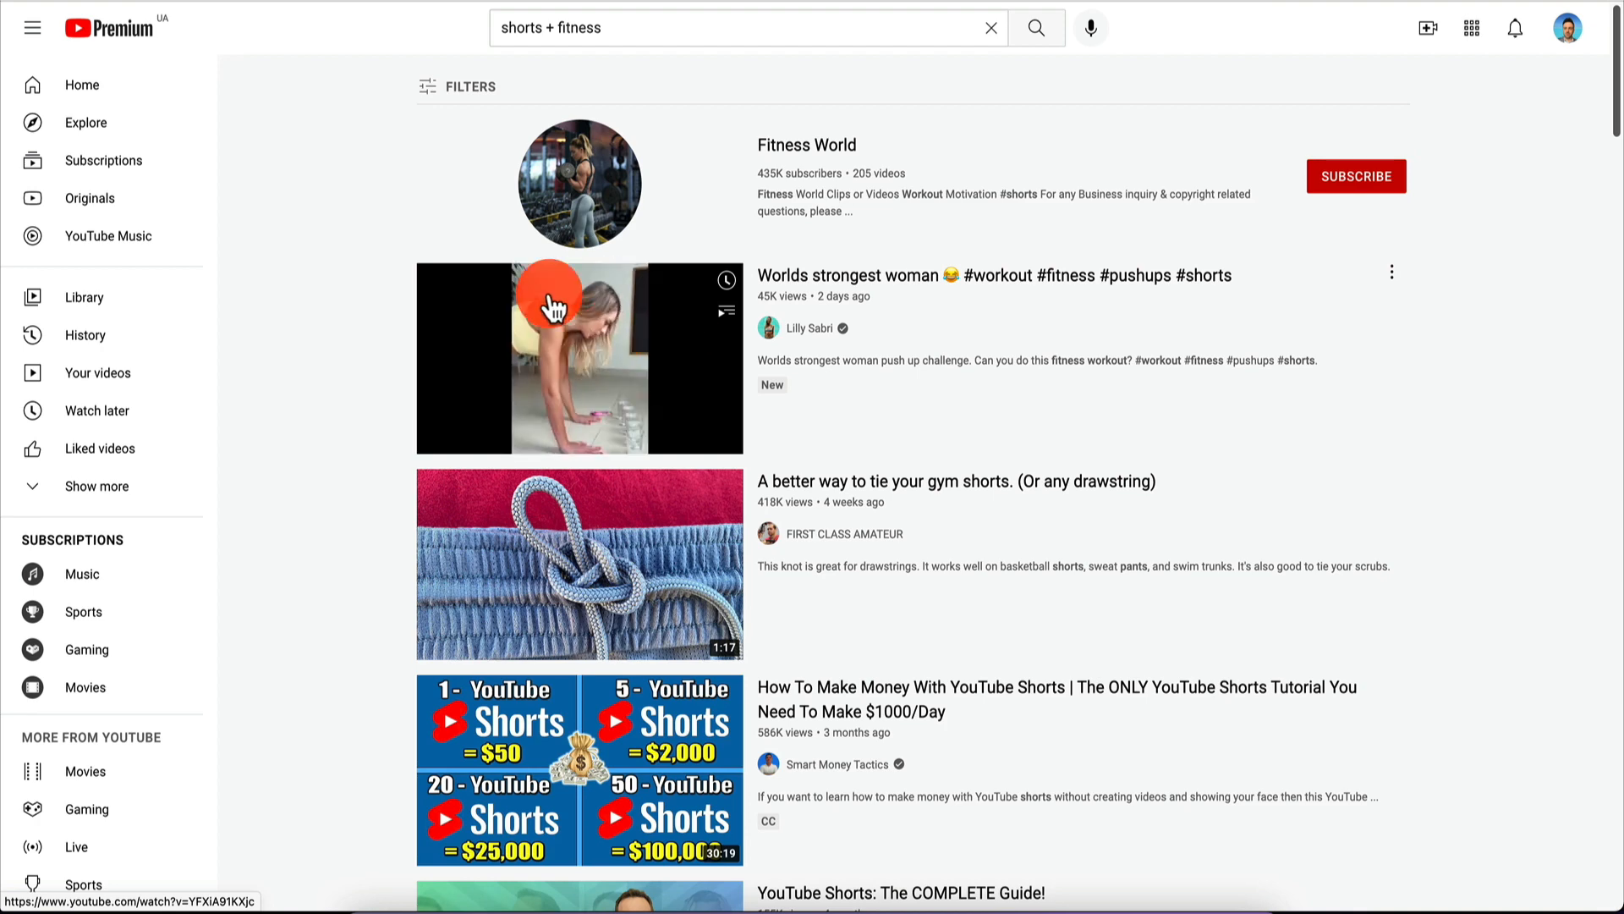
Filter the fitness results to a duration of under 4 minutes and review the filter options.
left_click(487, 95)
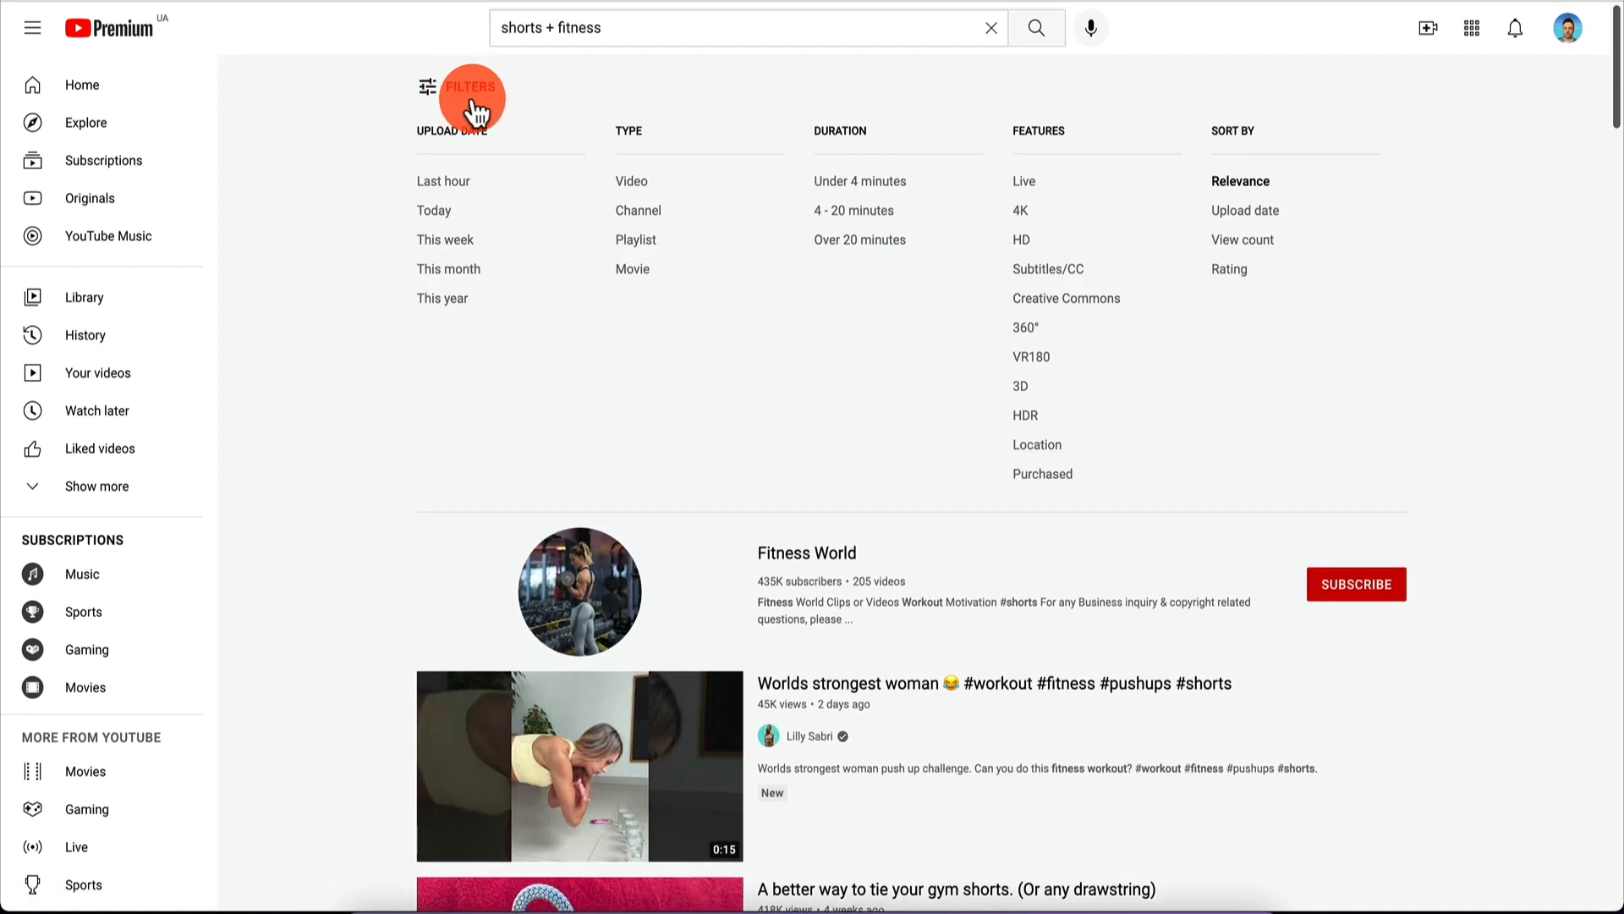
left_click(884, 191)
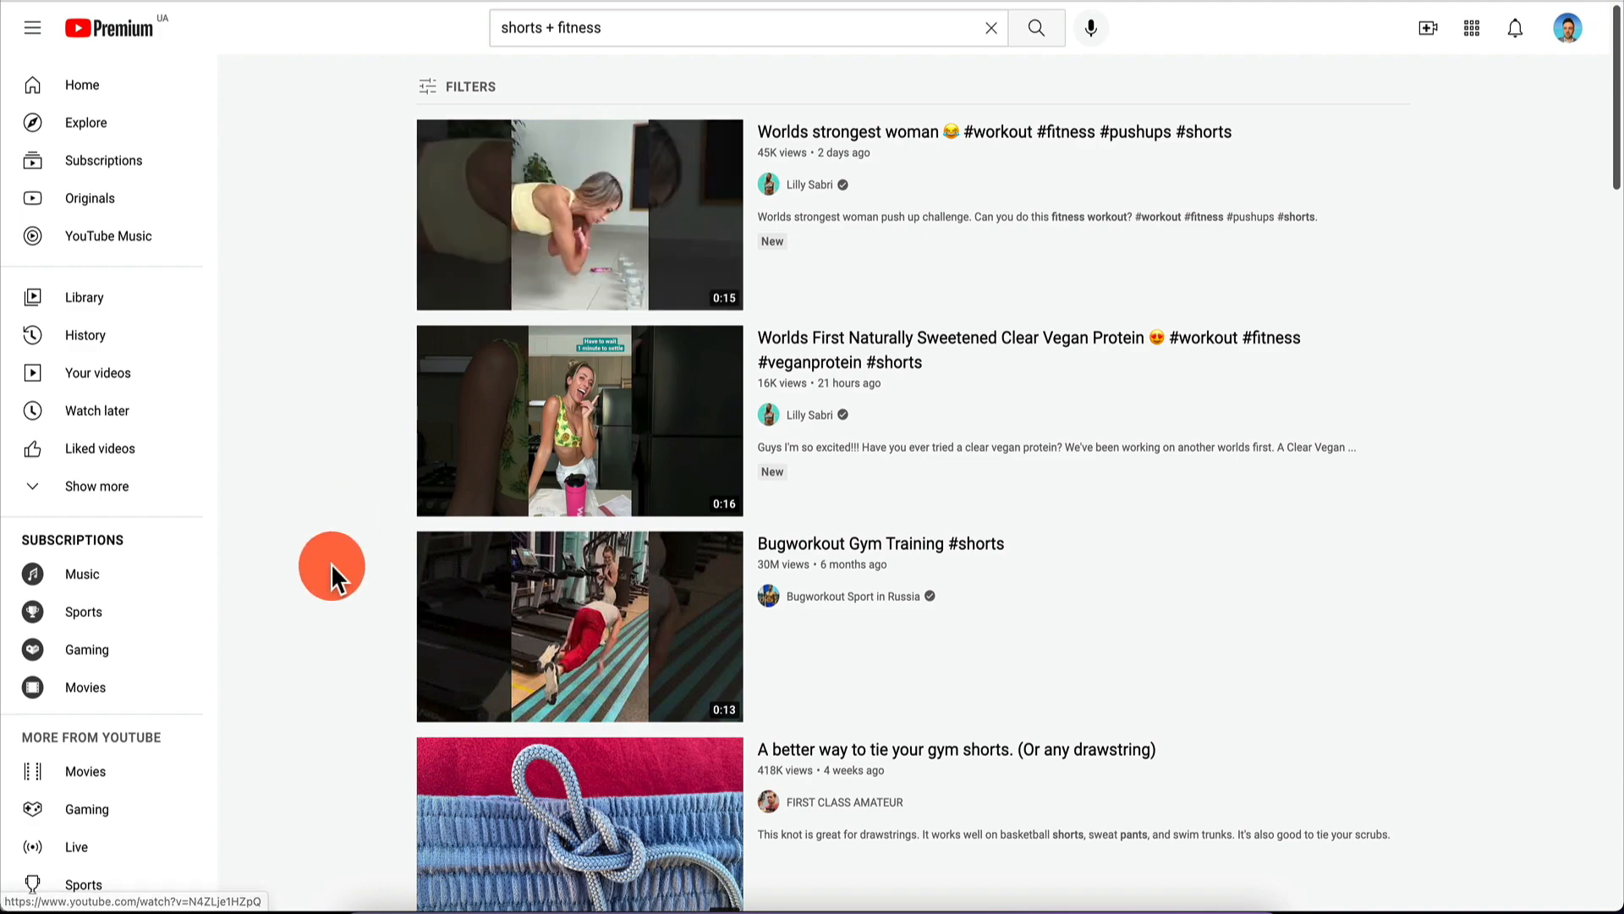
scroll(334, 573, "down", 10)
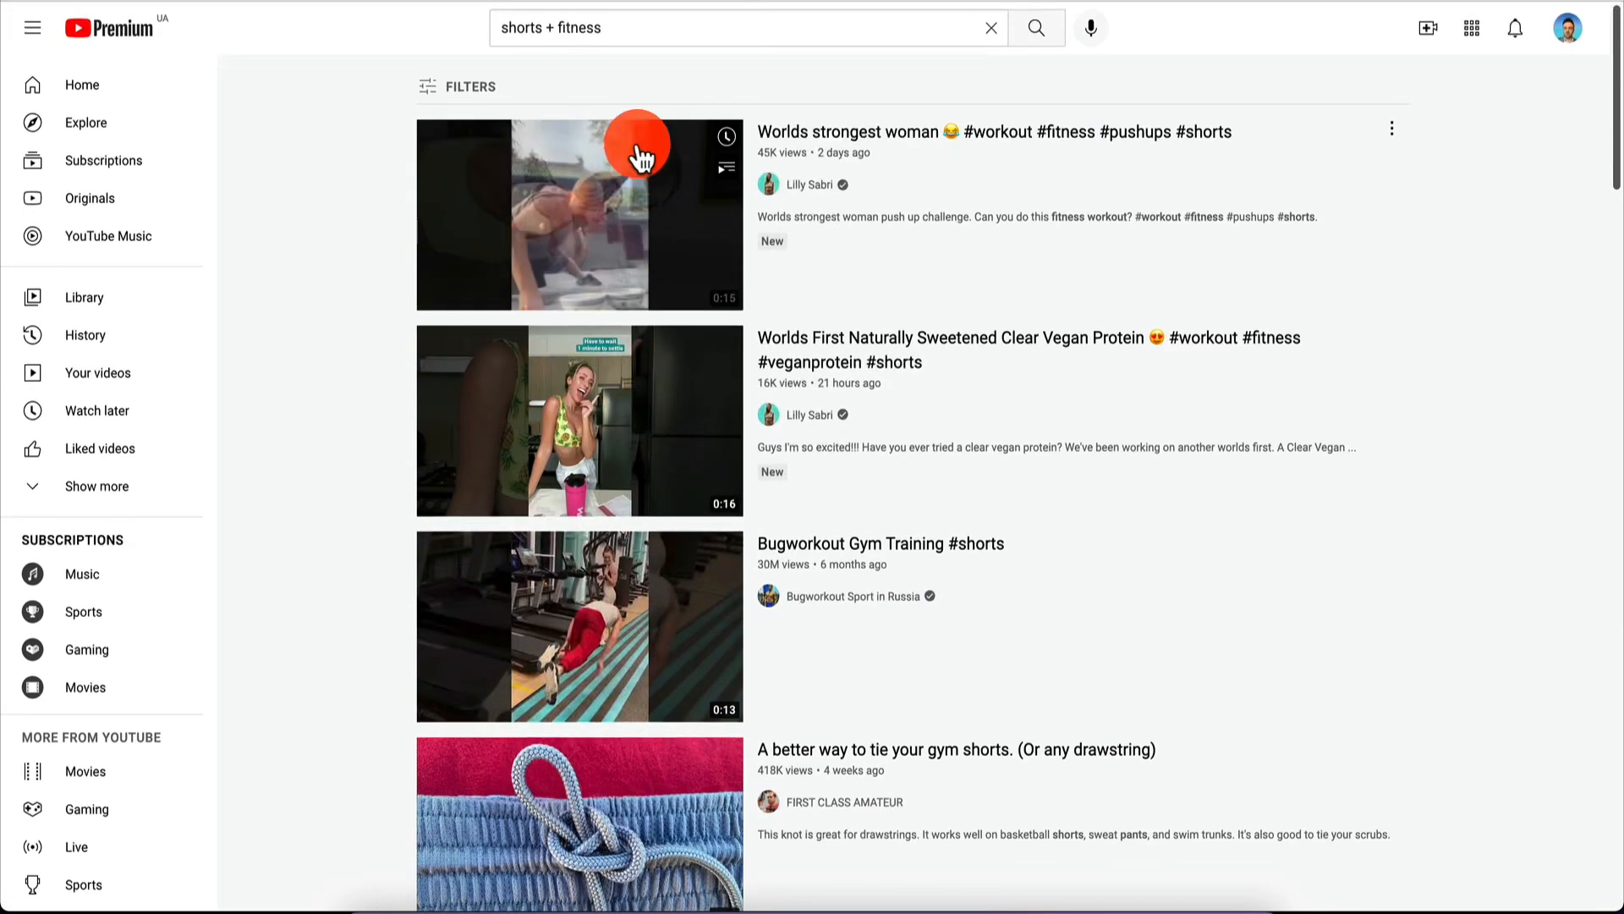
left_click(458, 109)
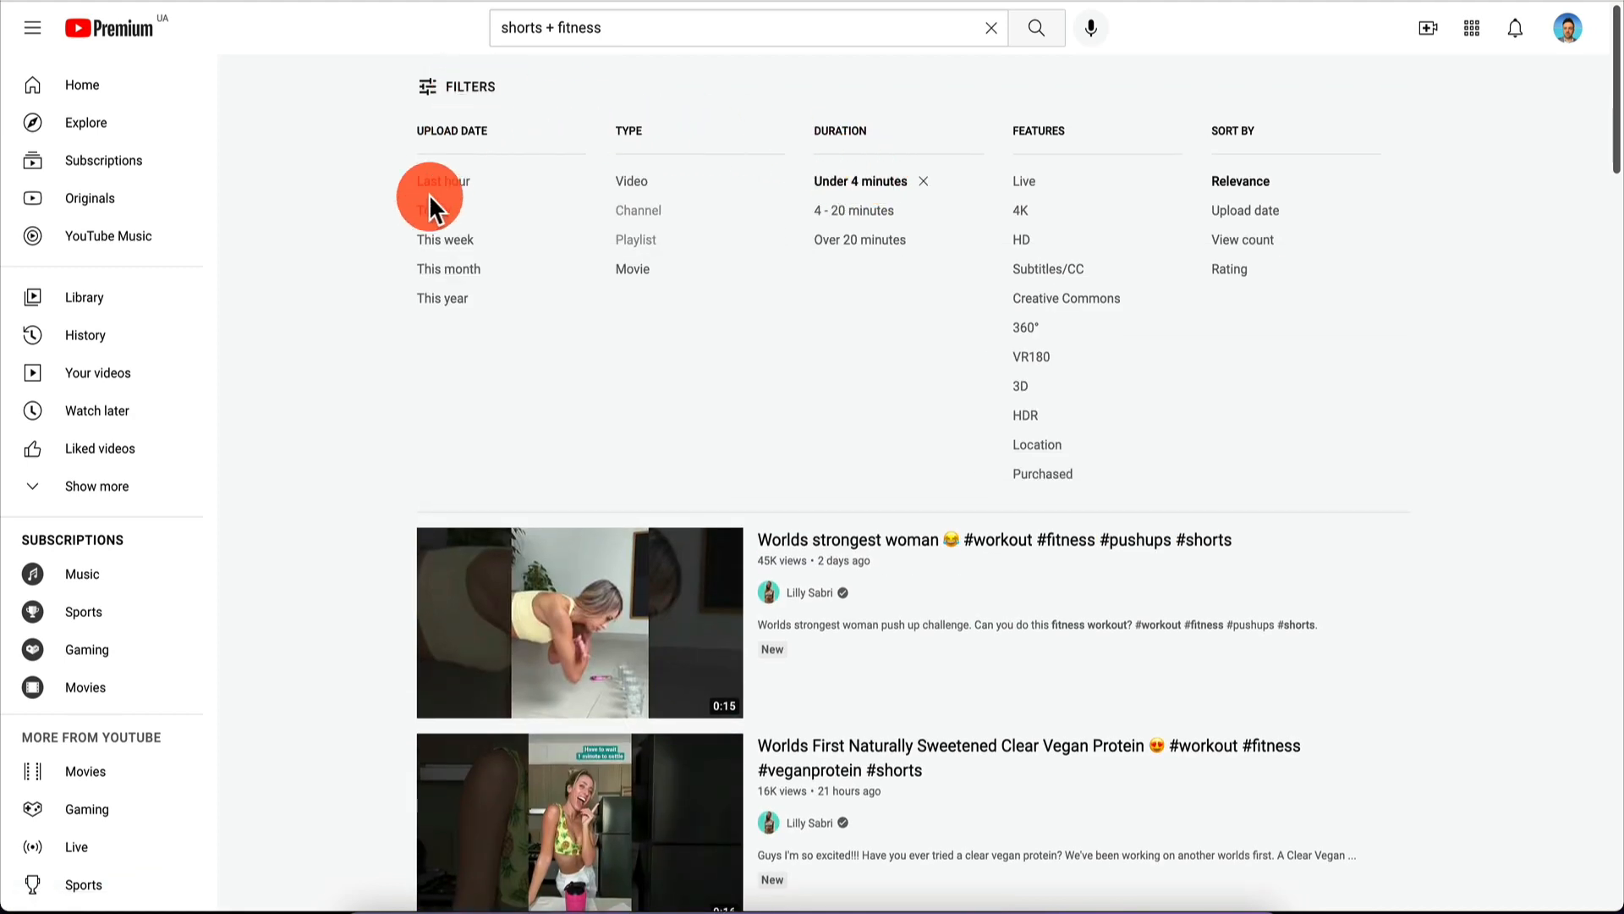
left_click(480, 92)
Look through the filtered fitness results for short vertical videos.
scroll(369, 292, "down", 10)
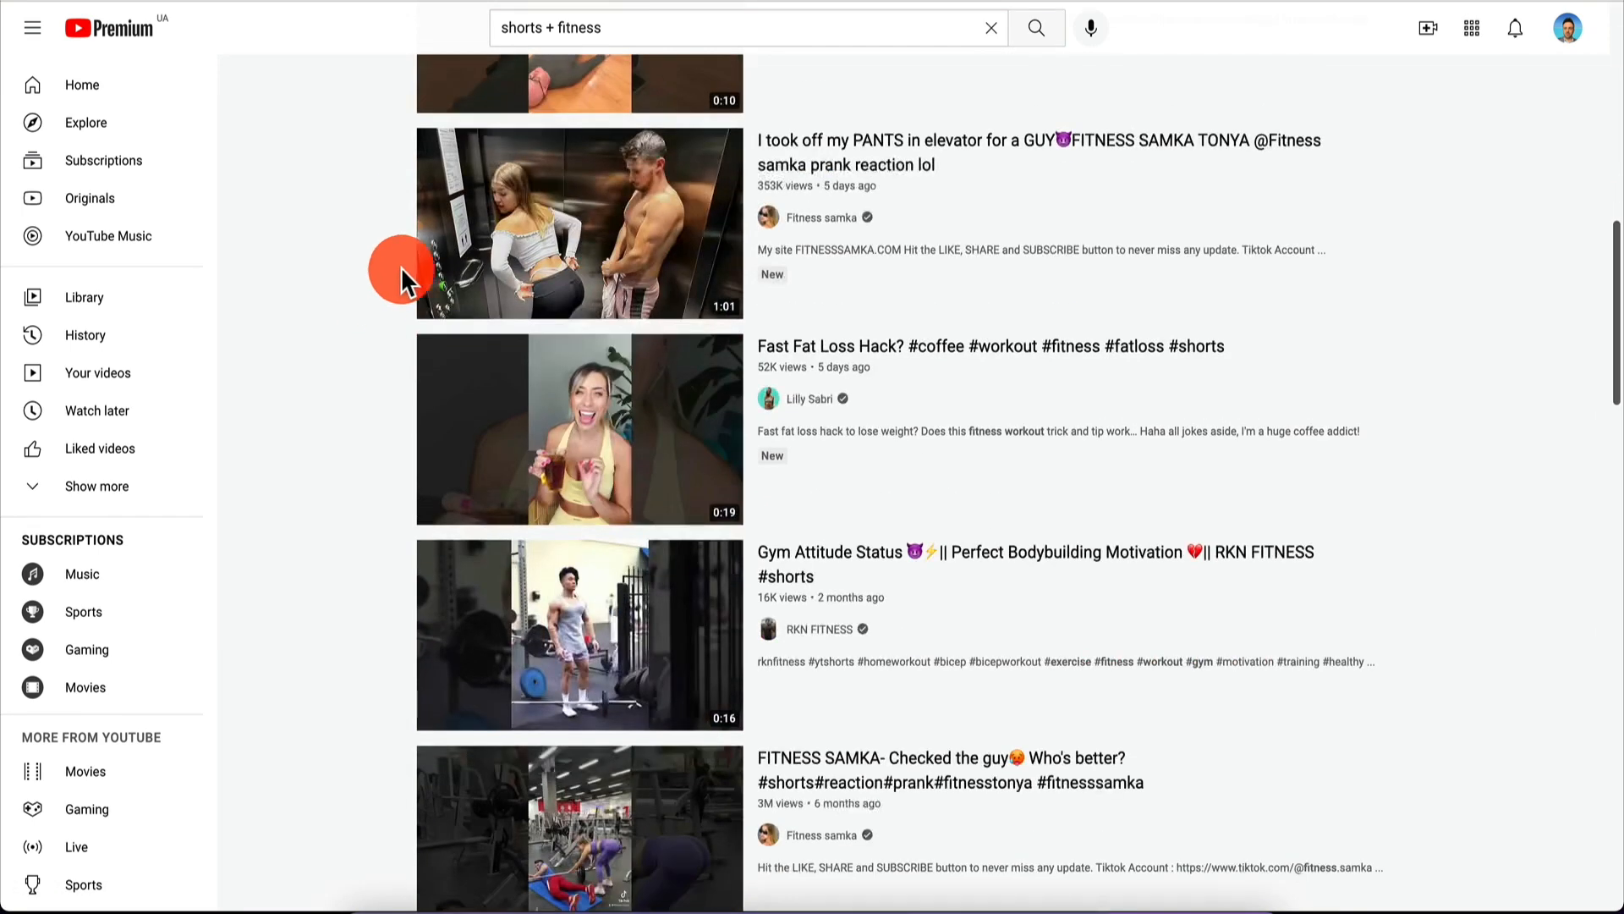
mouse_move(601, 435)
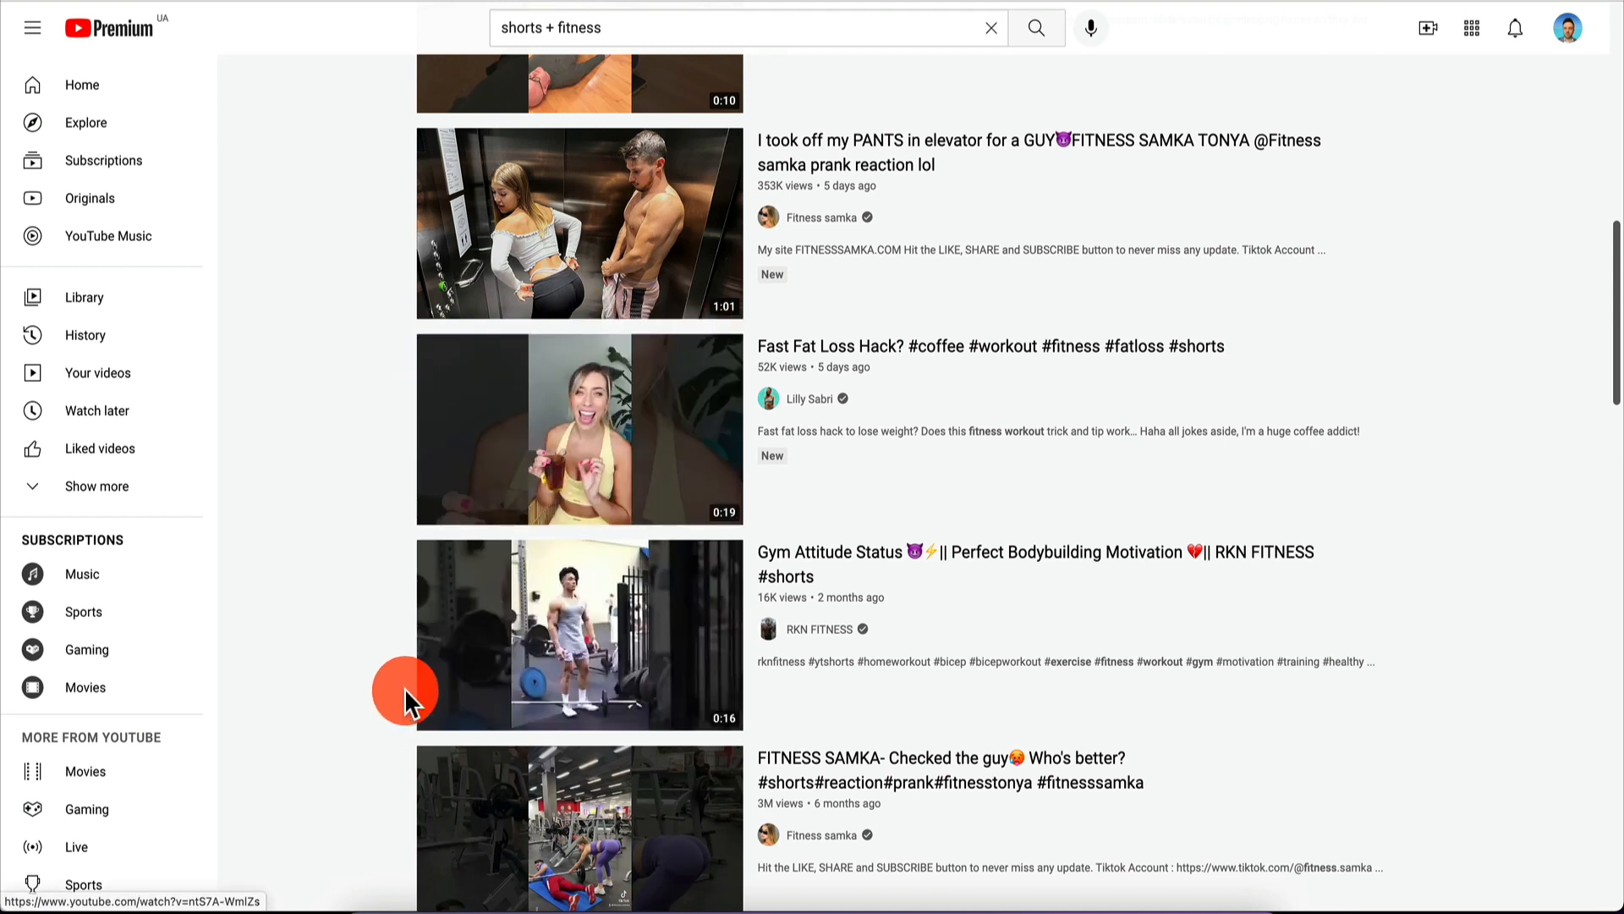
scroll(404, 688, "down", 3)
mouse_move(779, 316)
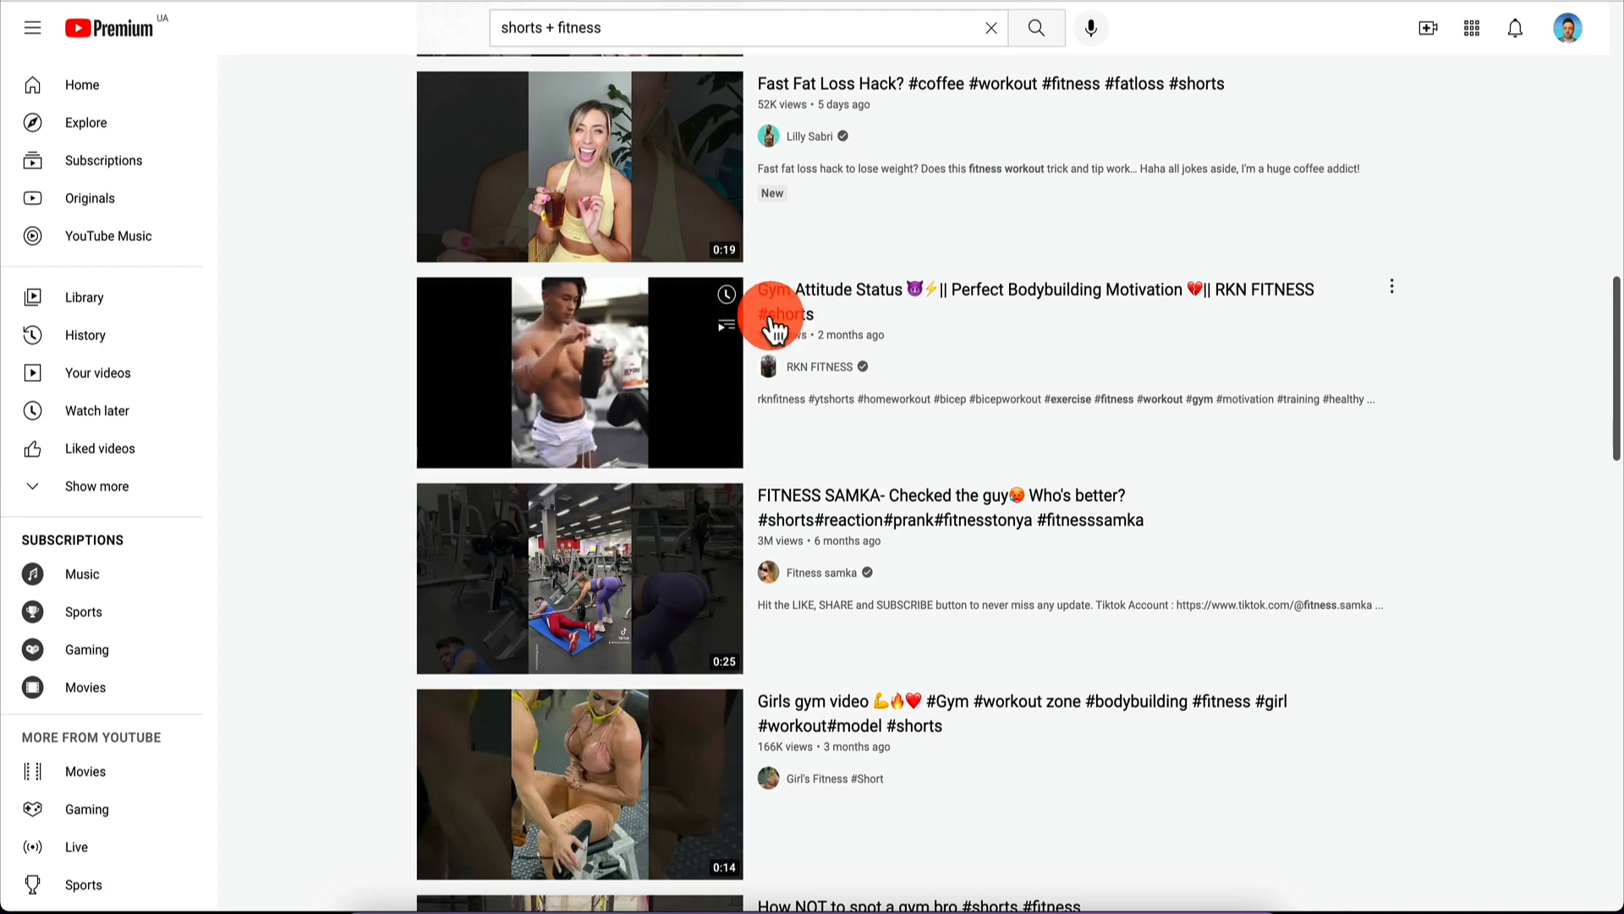
scroll(806, 432, "down", 6)
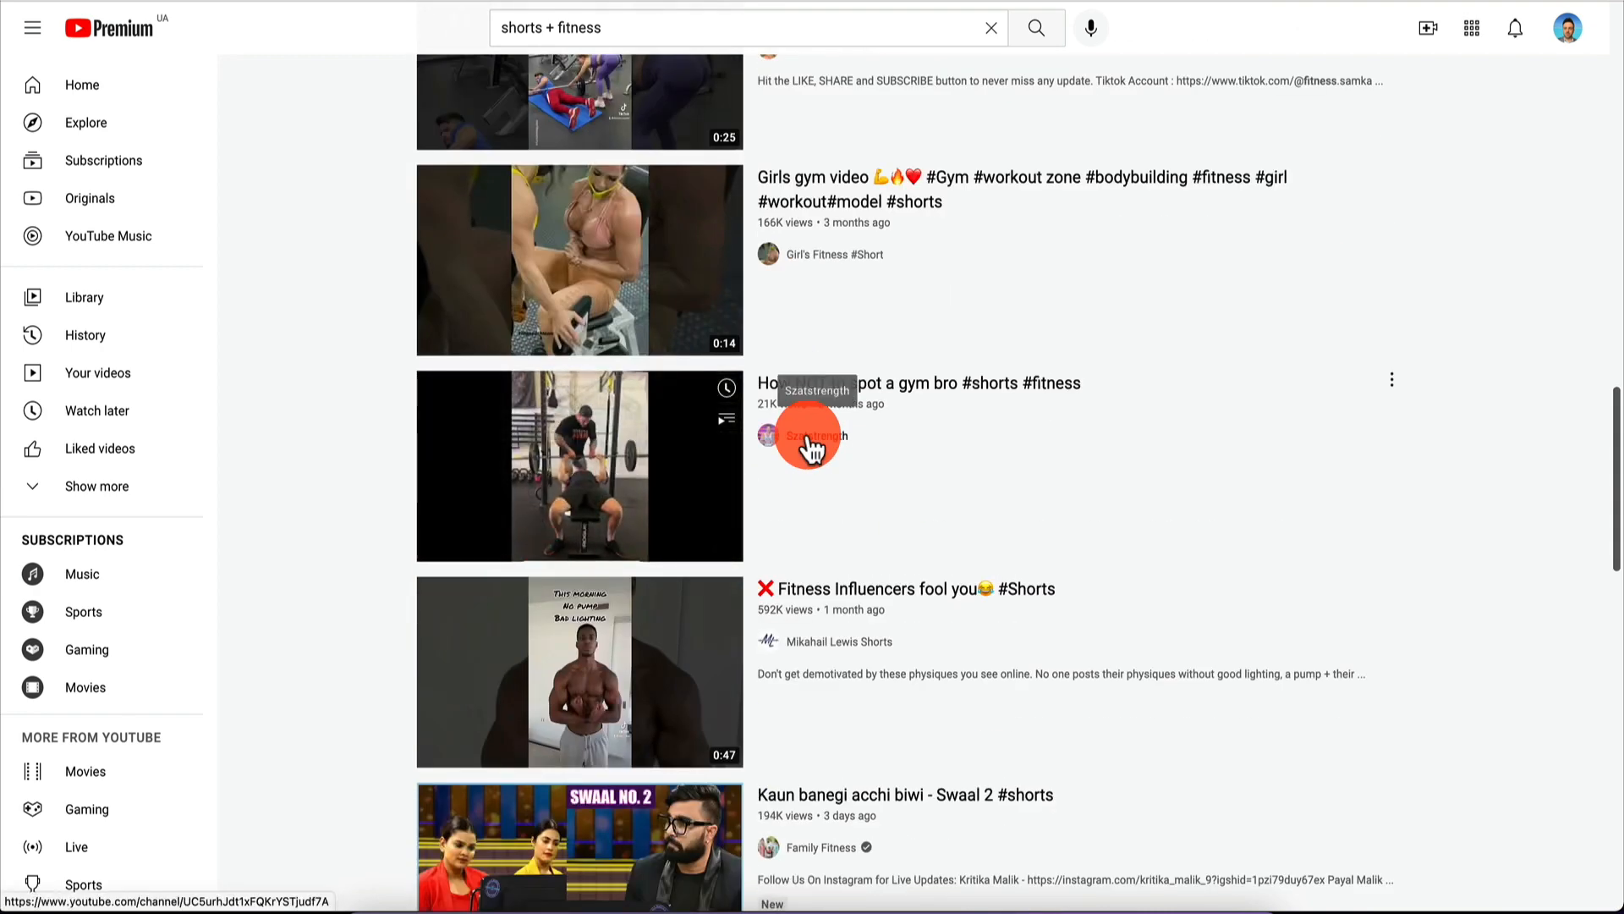
scroll(1152, 304, "down", 7)
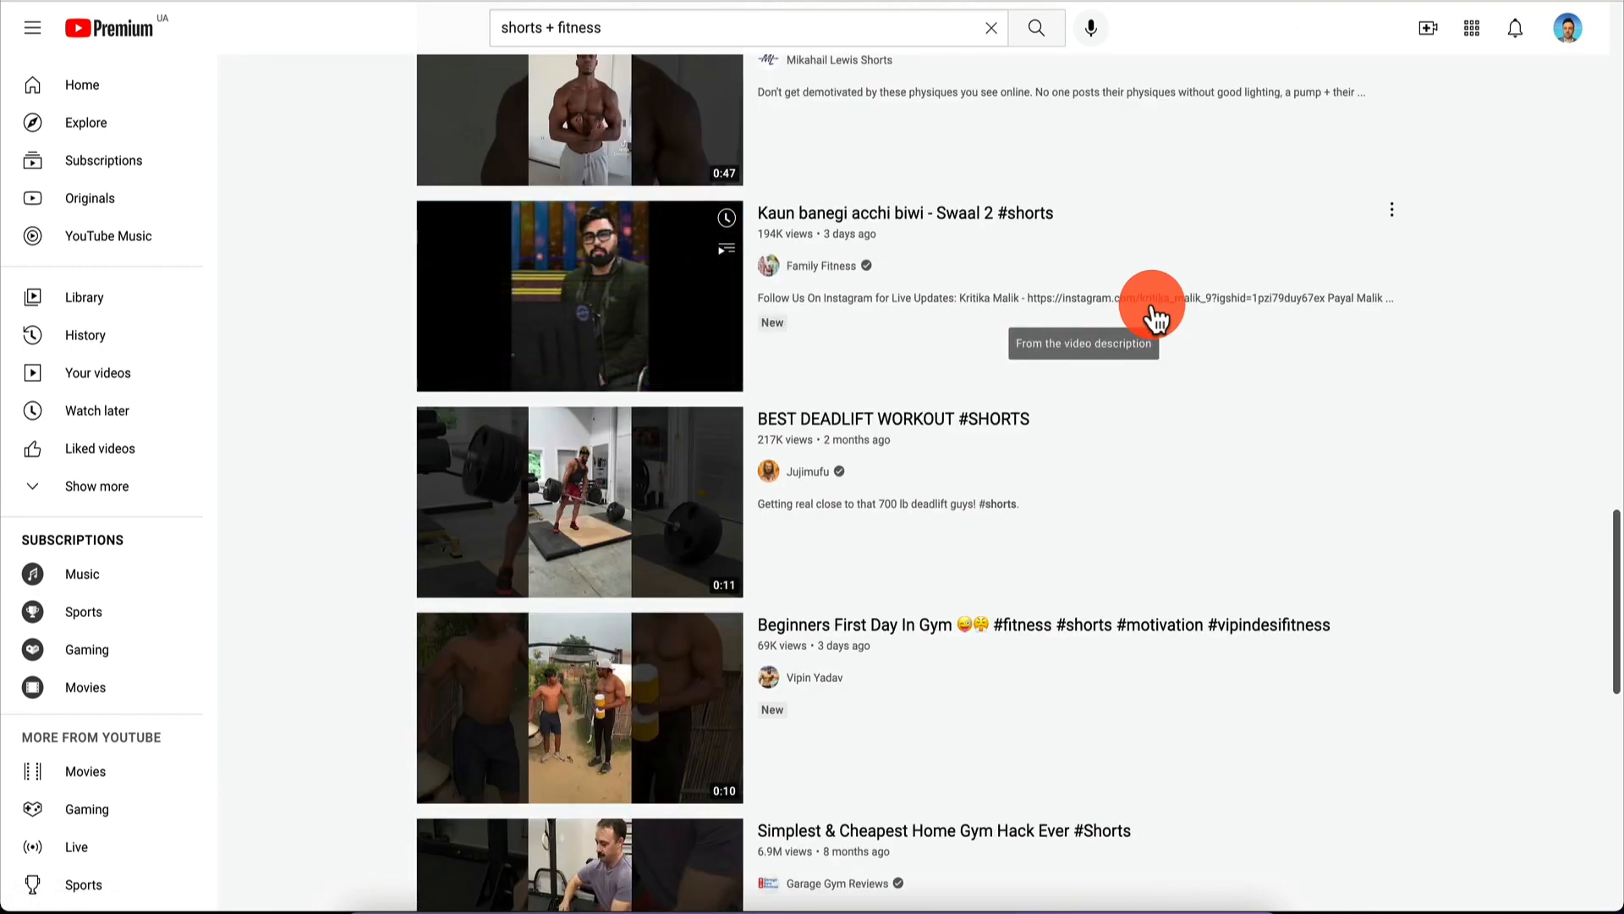
Replace the fitness topic in the search query and search for "shorts + investing".
scroll(1153, 316, "up", 20)
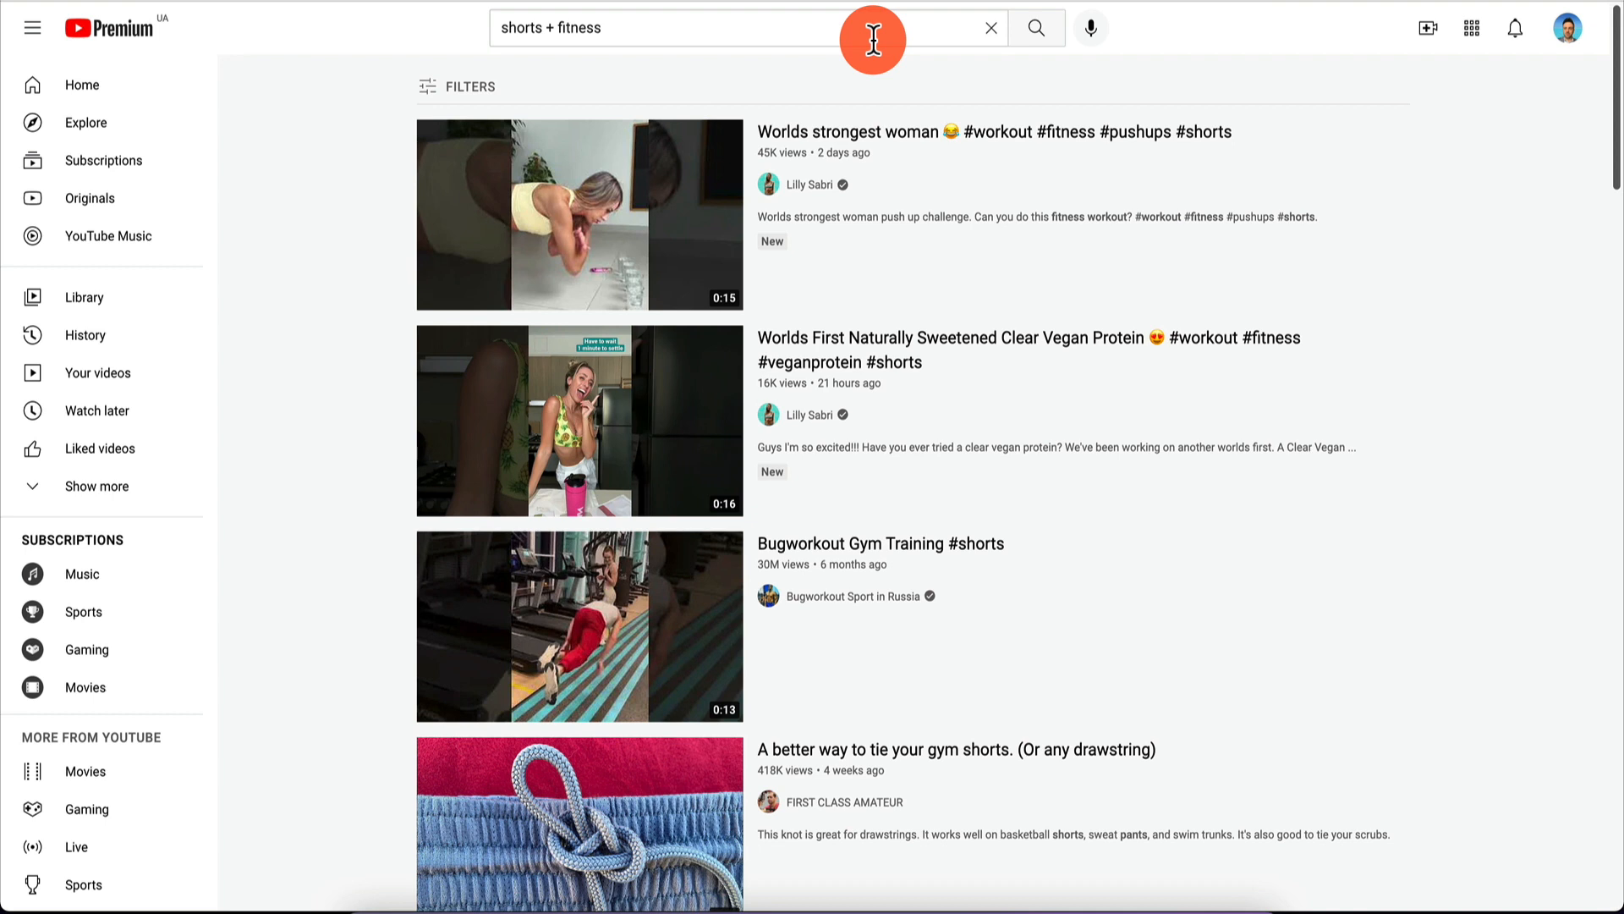
left_click(873, 38)
key("BackSpace")
key("BackSpace")
key("BackSpace")
key("BackSpace")
key("BackSpace")
key("BackSpace")
key("BackSpace")
type("inves")
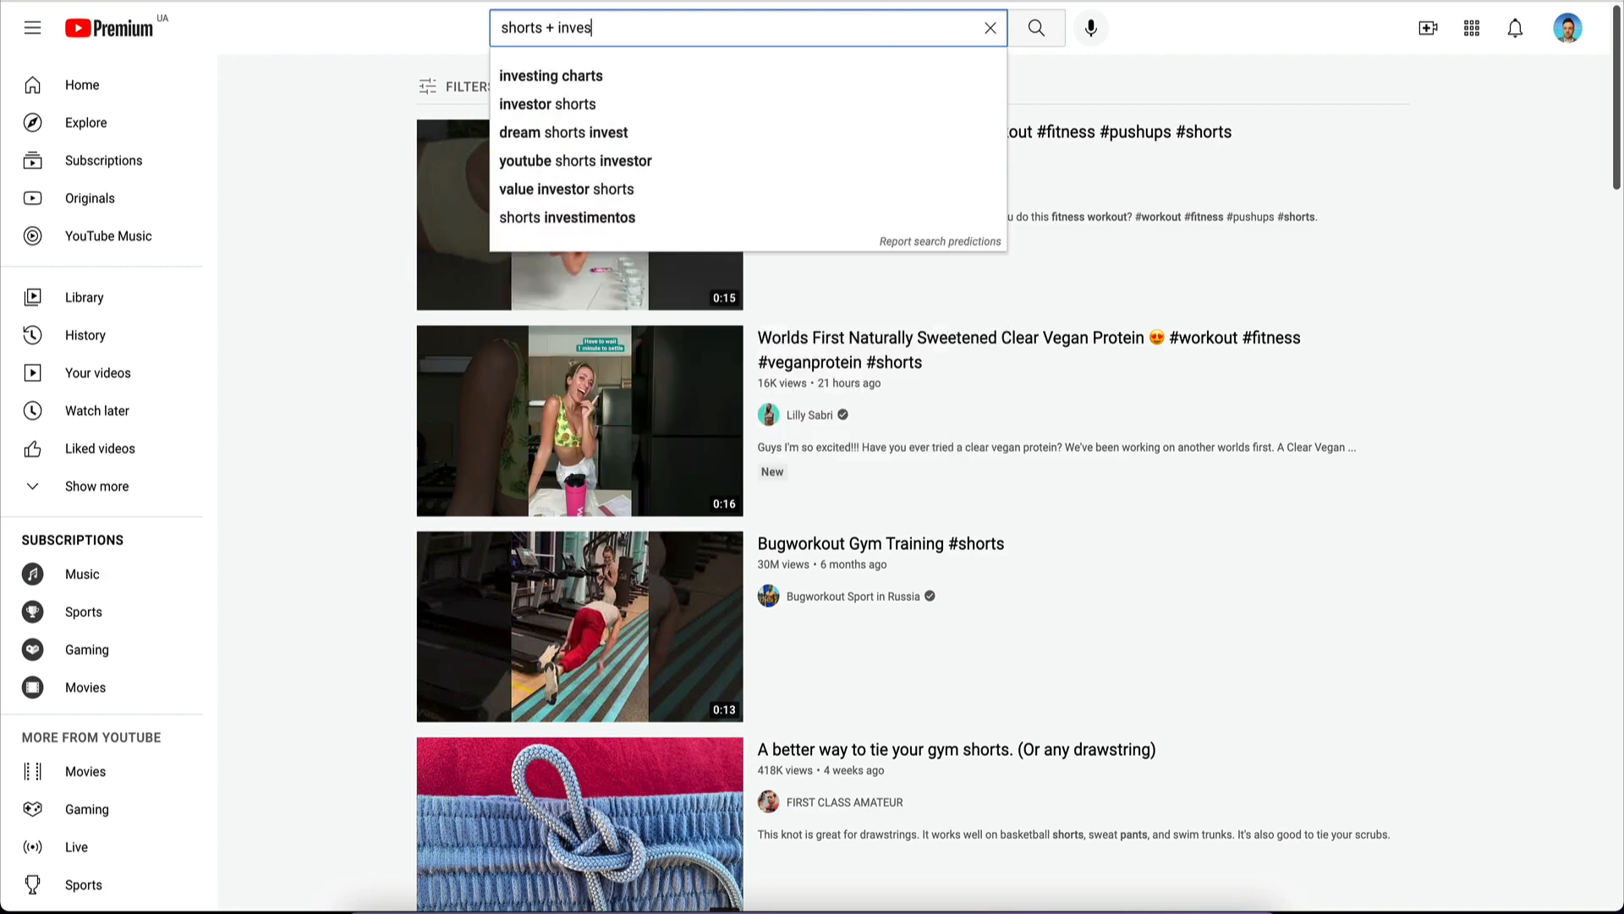
type("ting")
key("Return")
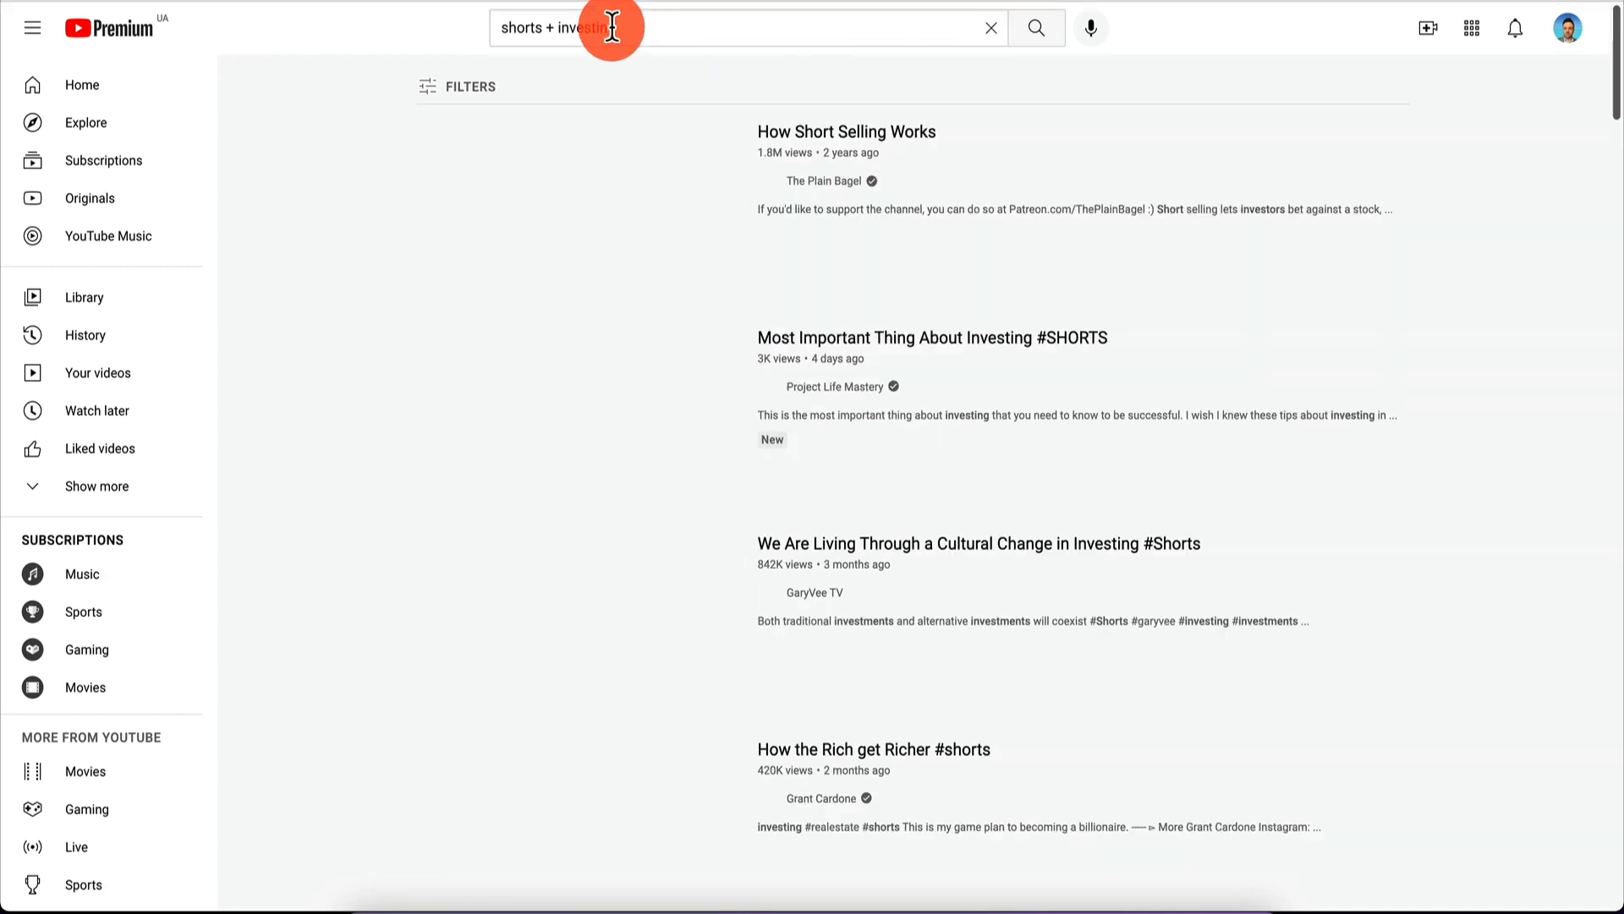
Replace the investing topic in the search query and search for "shorts + money".
double_click(611, 27)
key("BackSpace")
type("money")
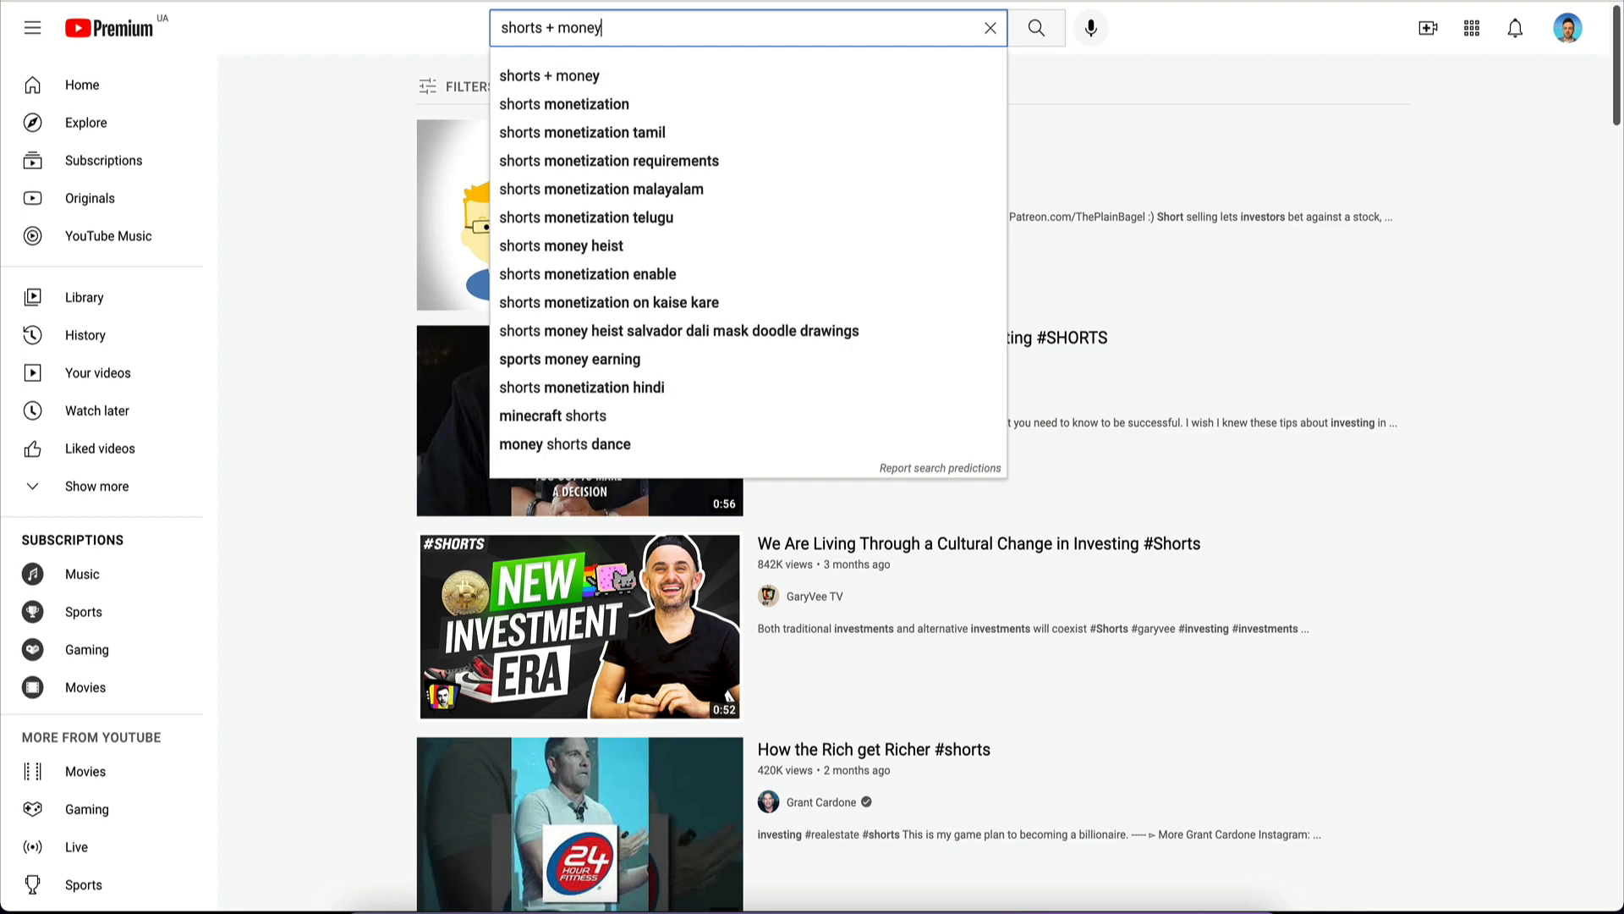
key("Return")
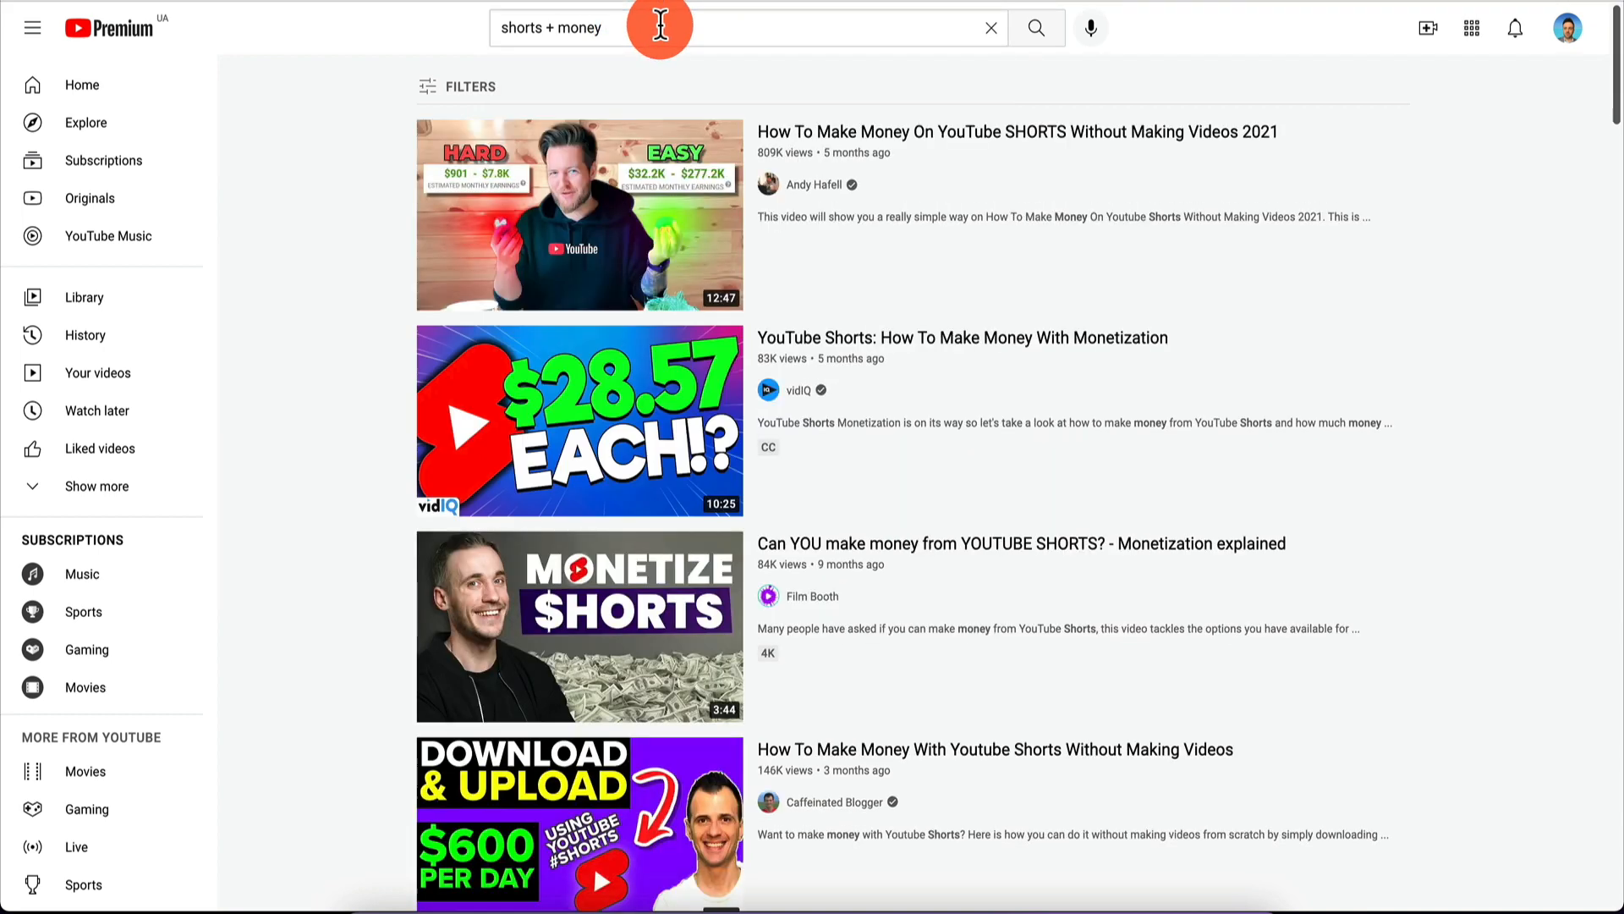
Filter the money results to a duration of under 4 minutes and look through the videos.
left_click(660, 27)
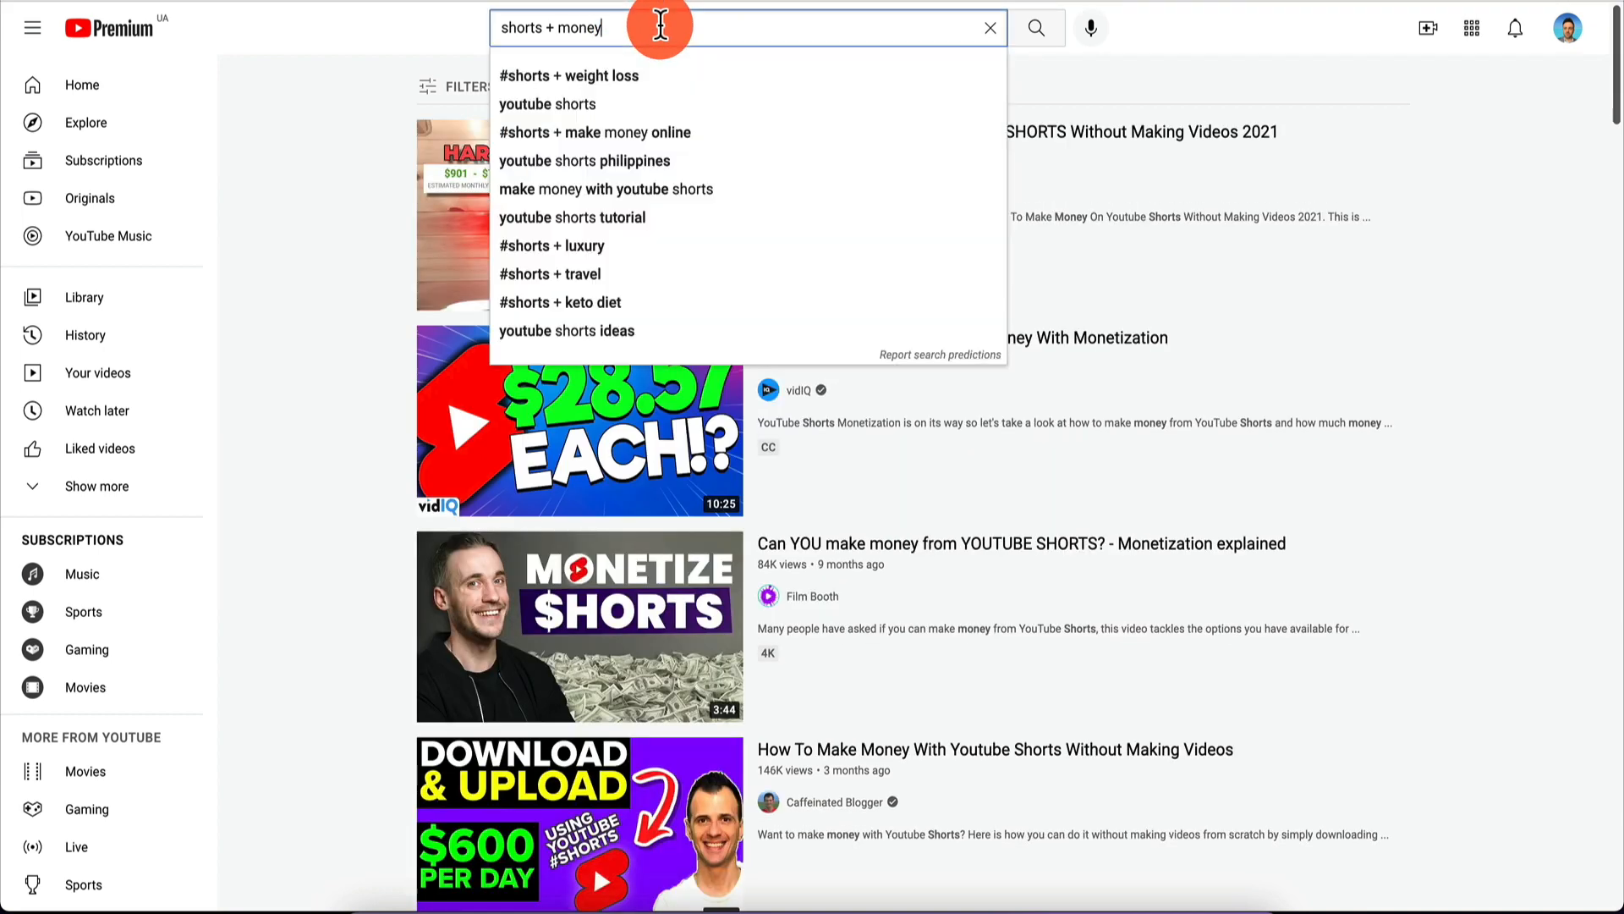
left_click(431, 89)
left_click(870, 183)
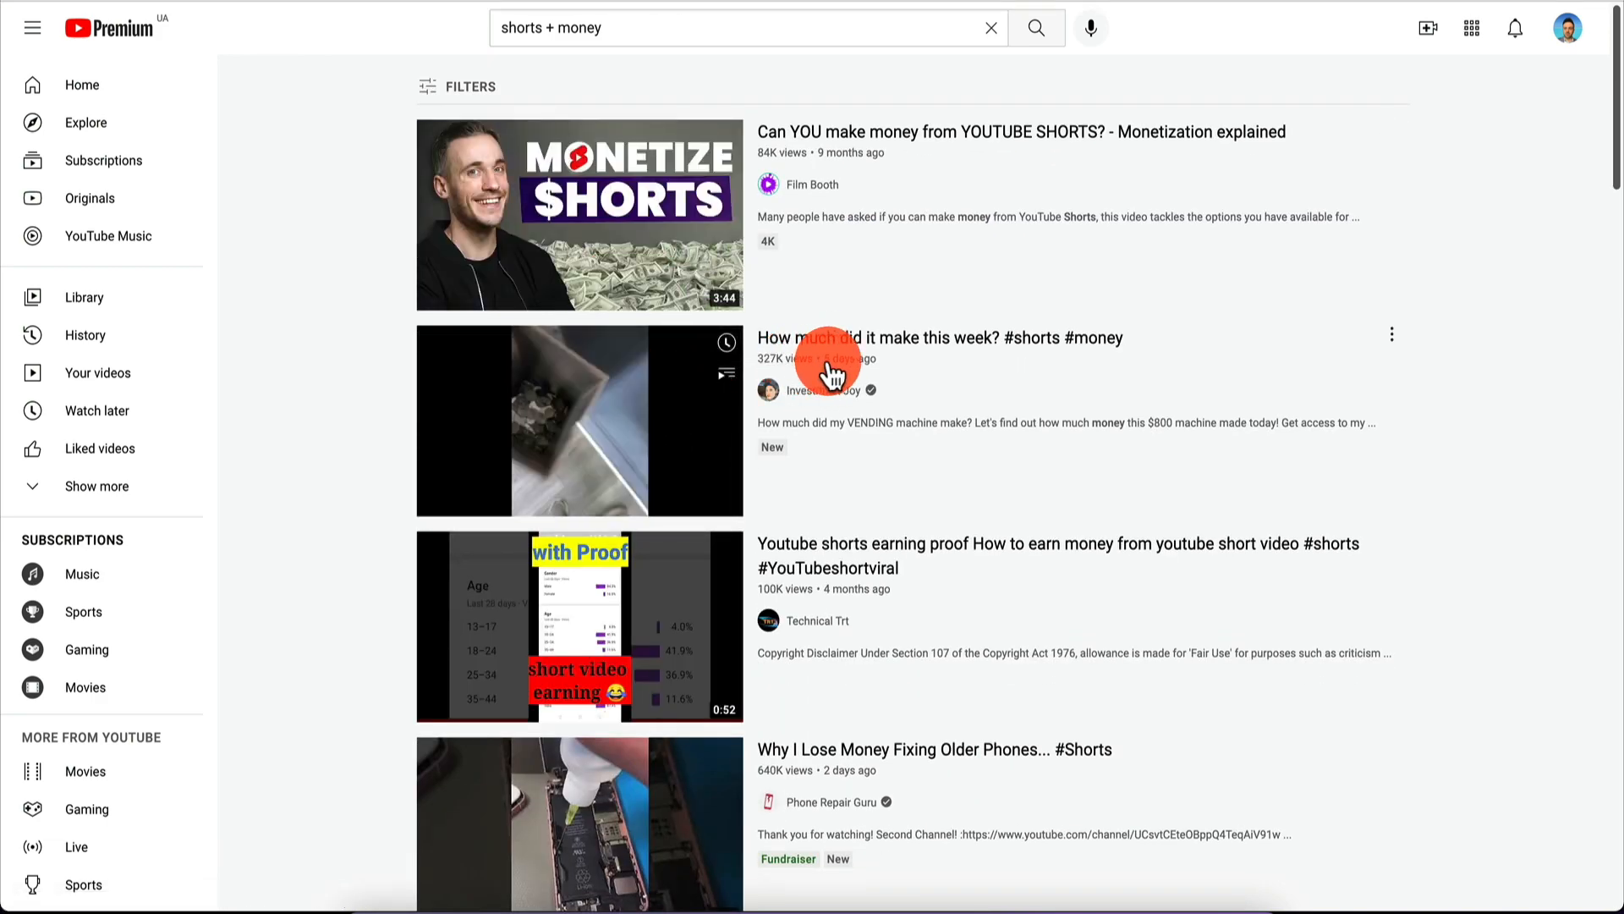
scroll(609, 473, "down", 3)
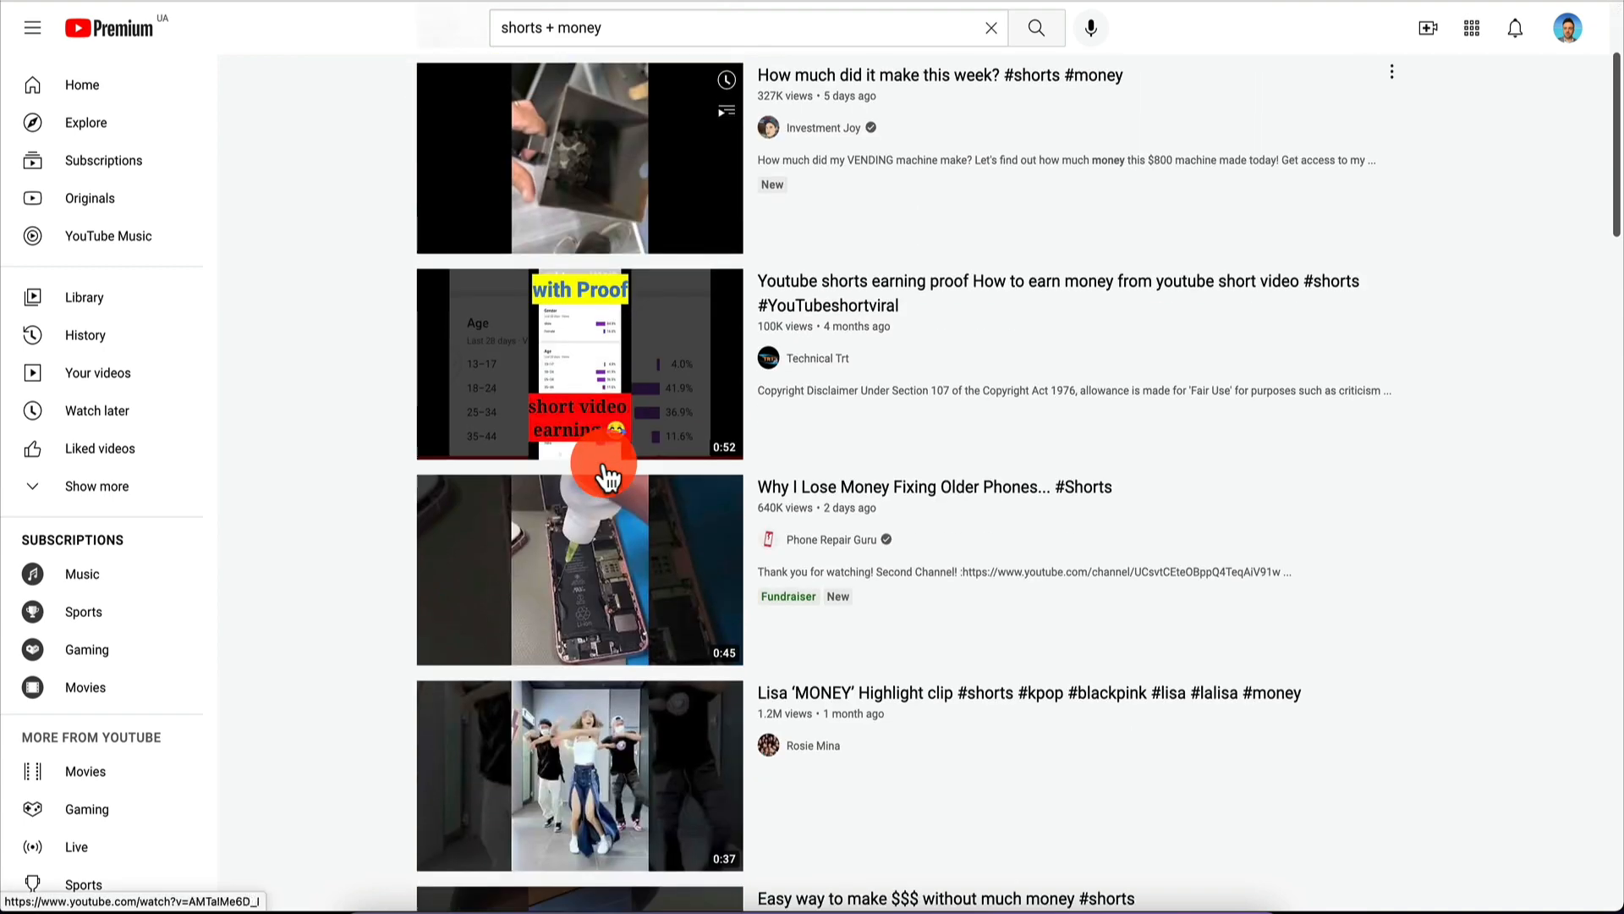
Change the topic from money back to fitness and search for "shorts + fitness" again.
scroll(658, 347, "up", 3)
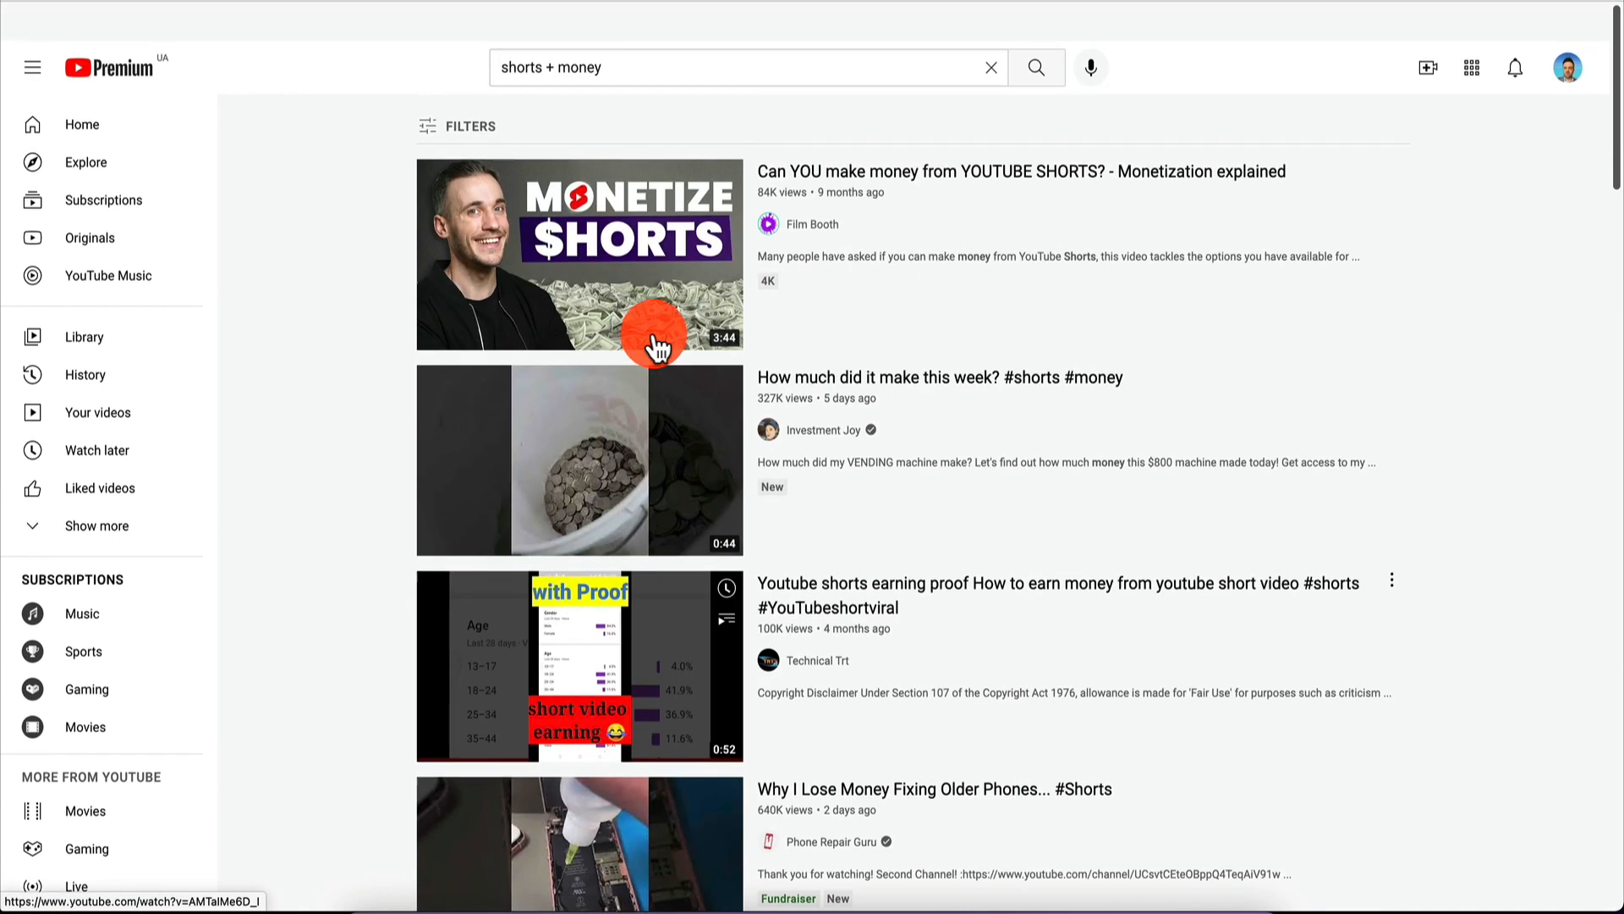
left_click(624, 29)
key("BackSpace")
key("BackSpace")
key("BackSpace")
key("BackSpace")
key("BackSpace")
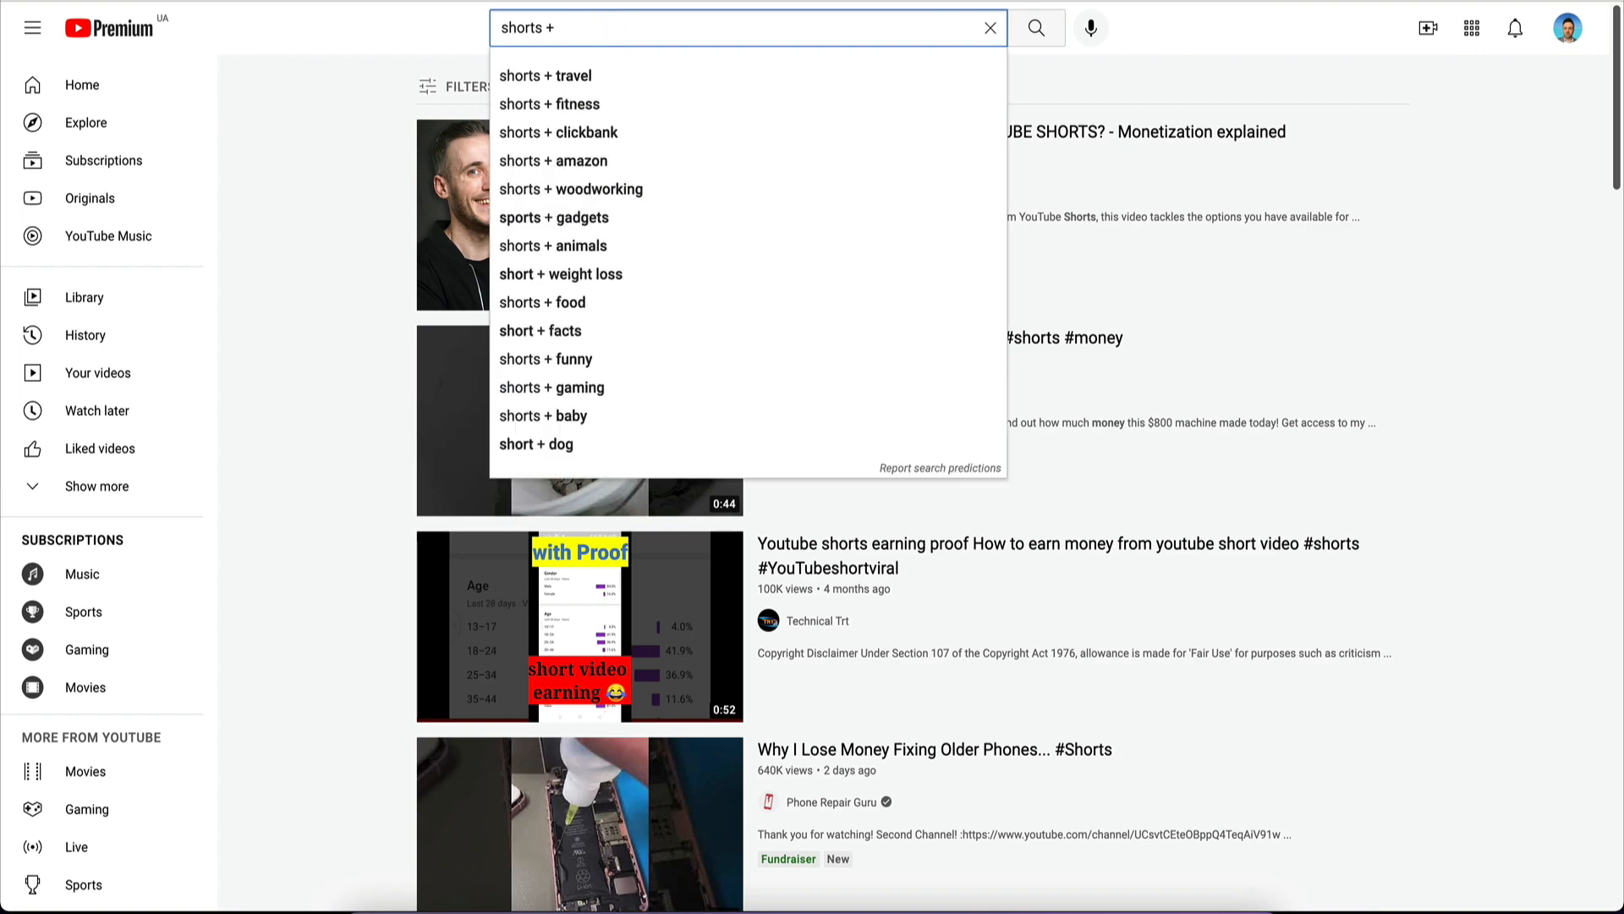
type("fitness")
key("Return")
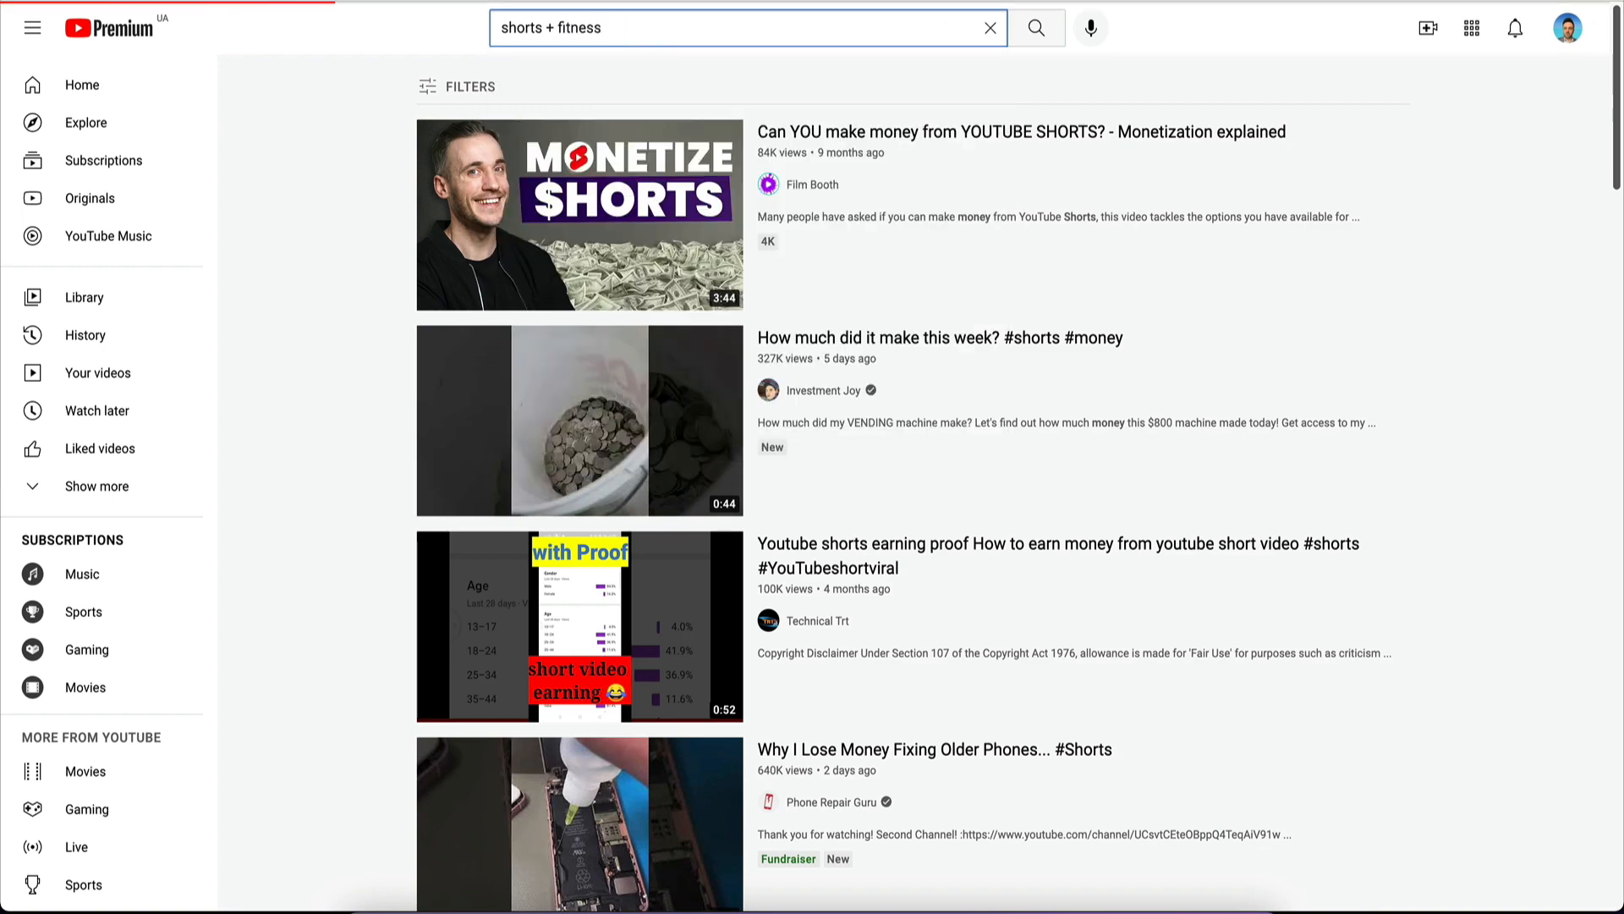
Limit the repeated fitness search to videos under 4 minutes and browse the list of shorts.
left_click(457, 86)
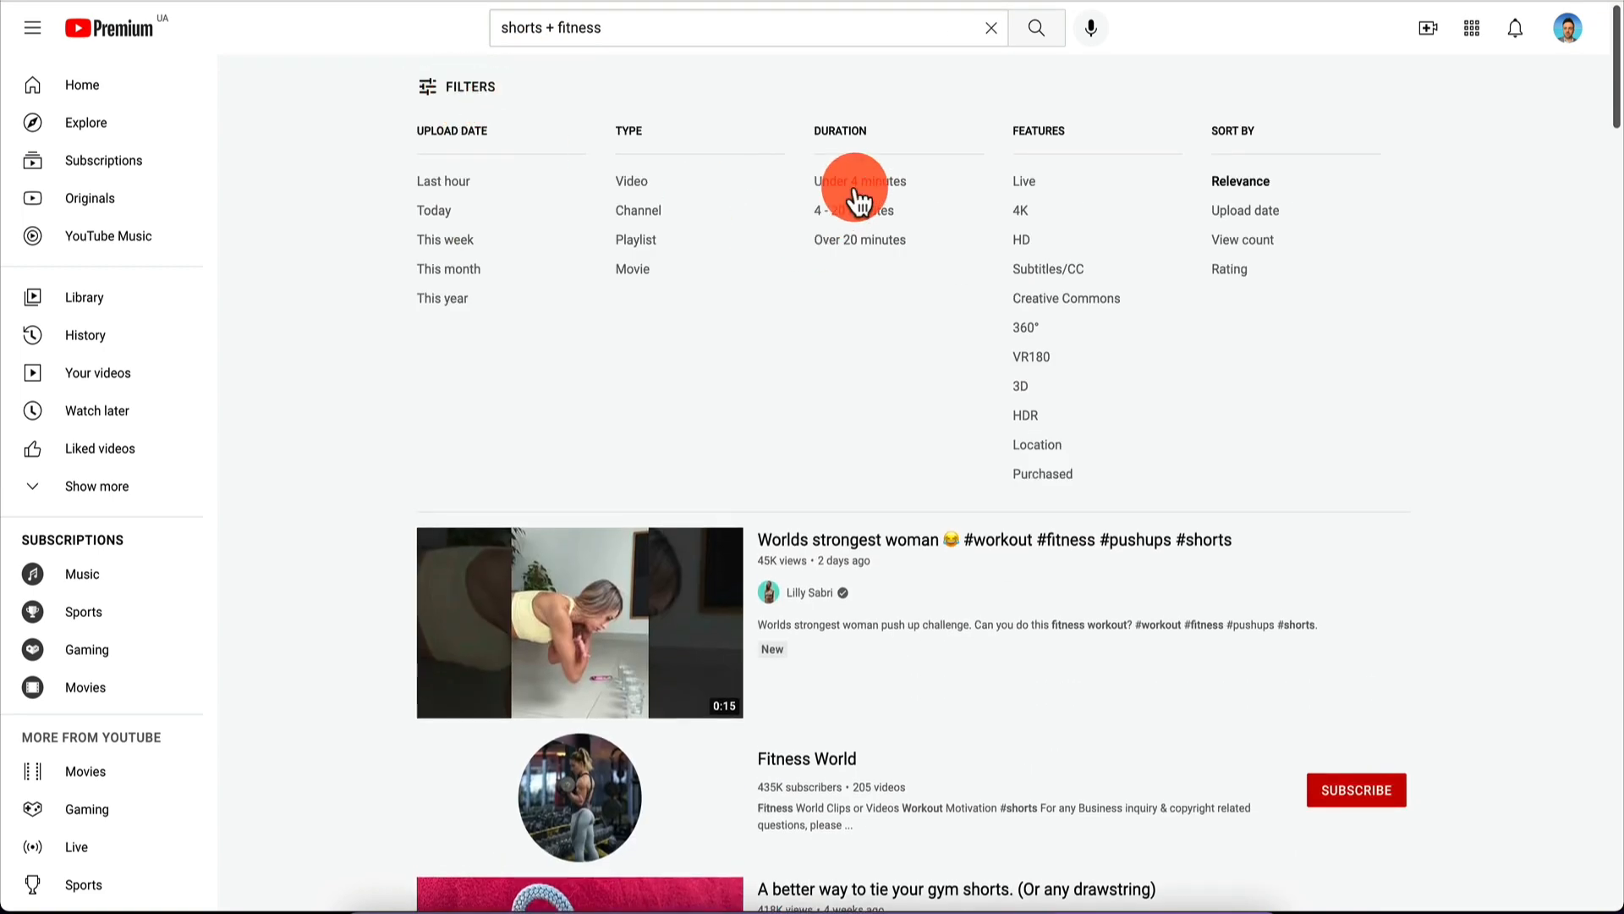
left_click(849, 181)
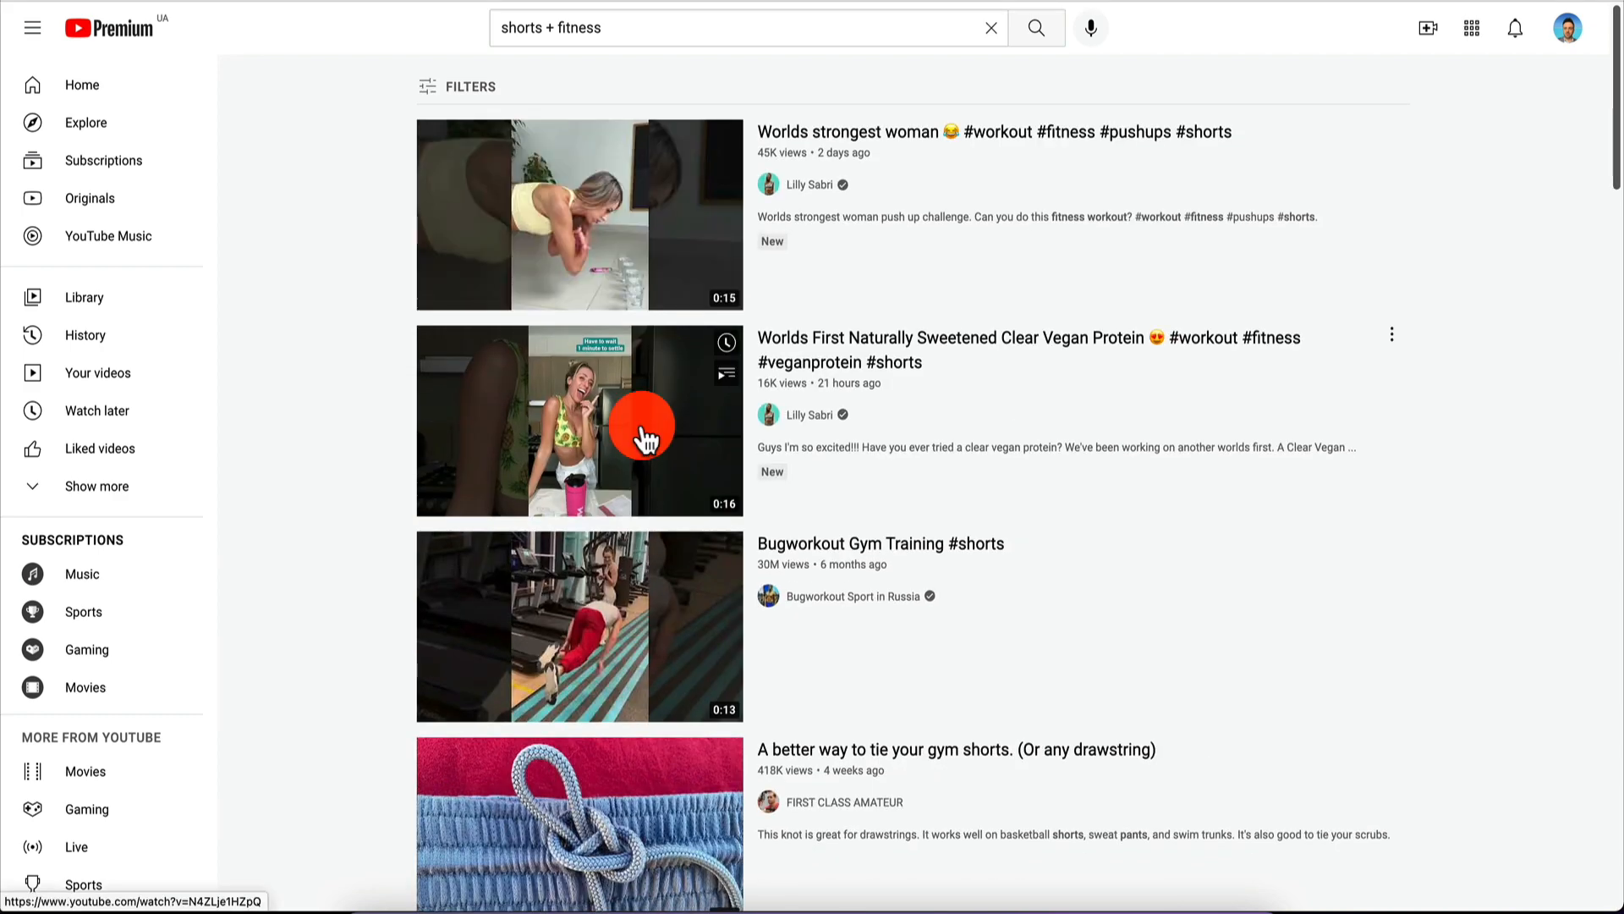
scroll(643, 429, "down", 5)
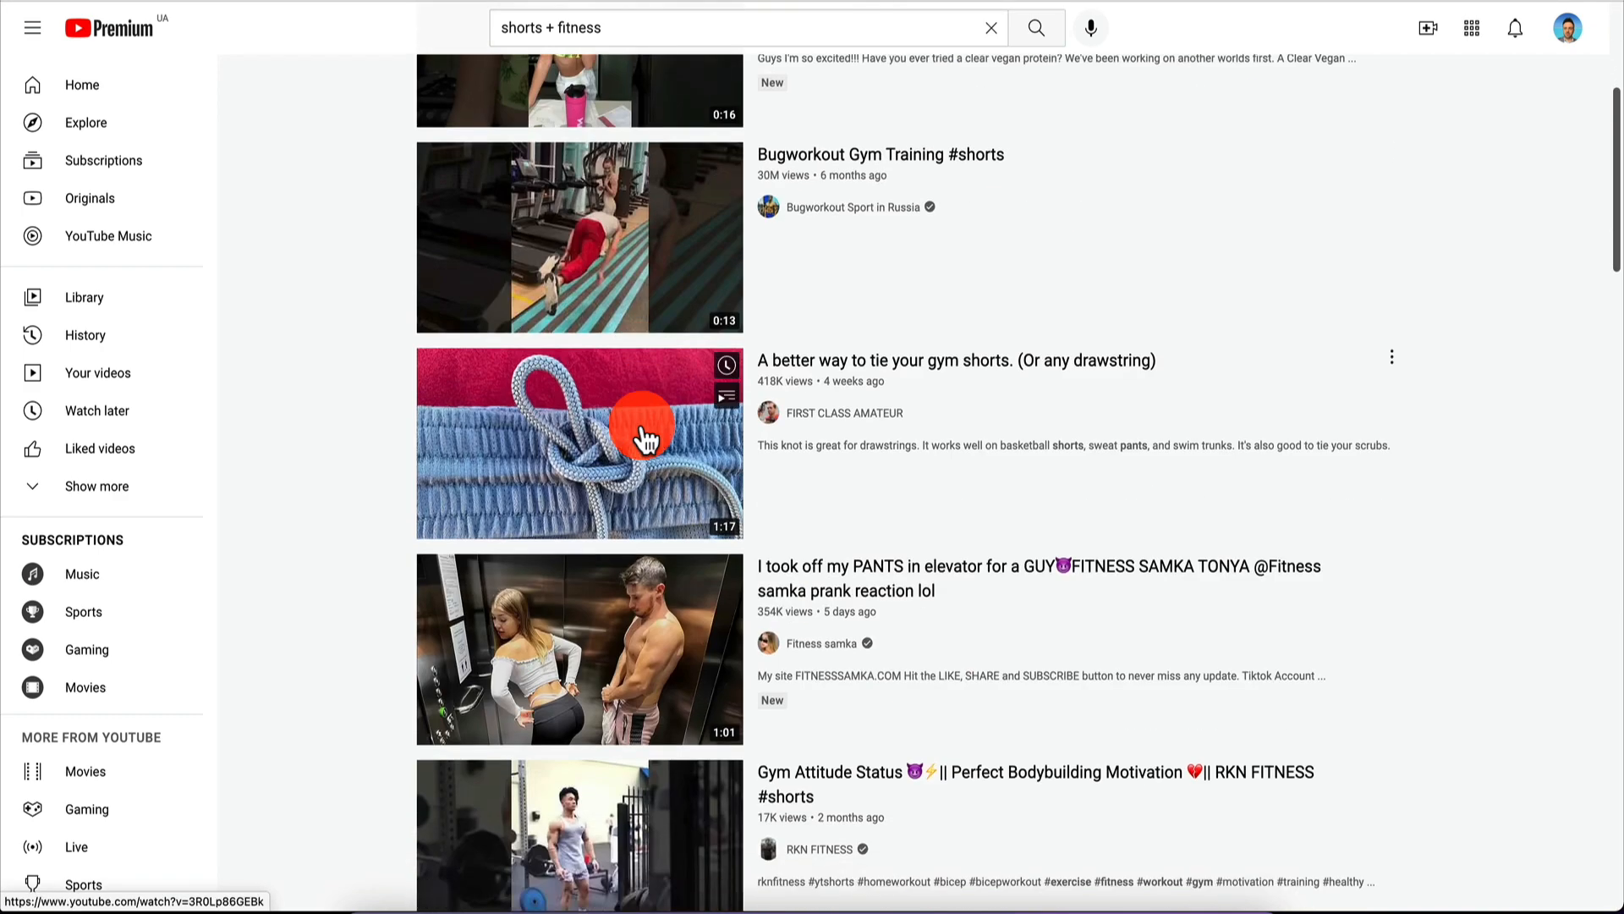
scroll(643, 432, "up", 5)
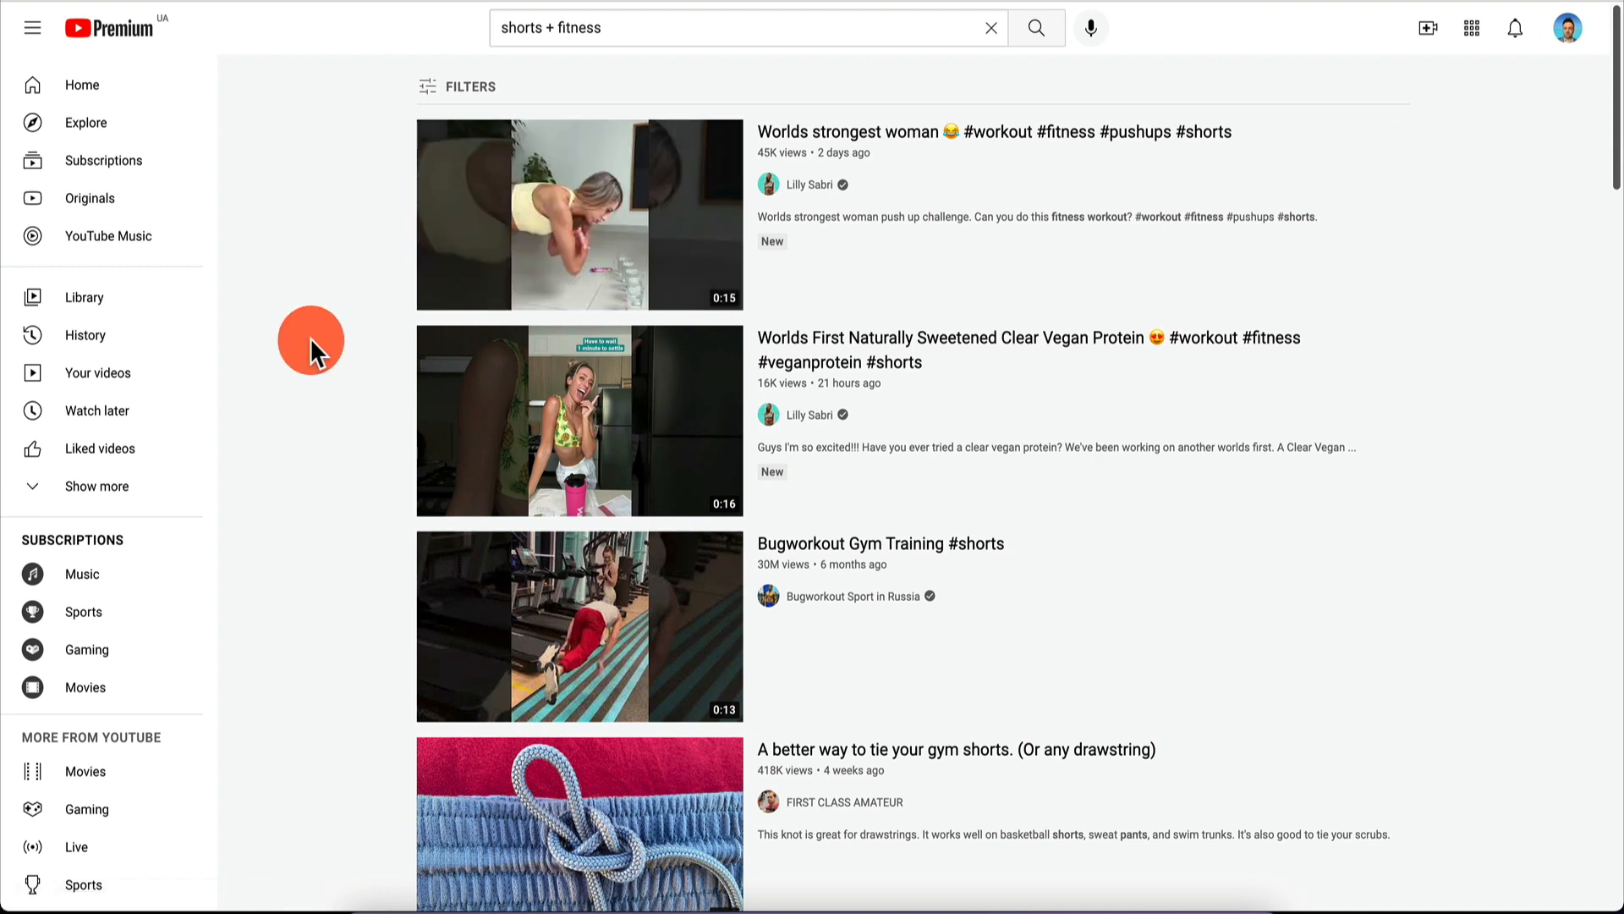
scroll(310, 337, "down", 10)
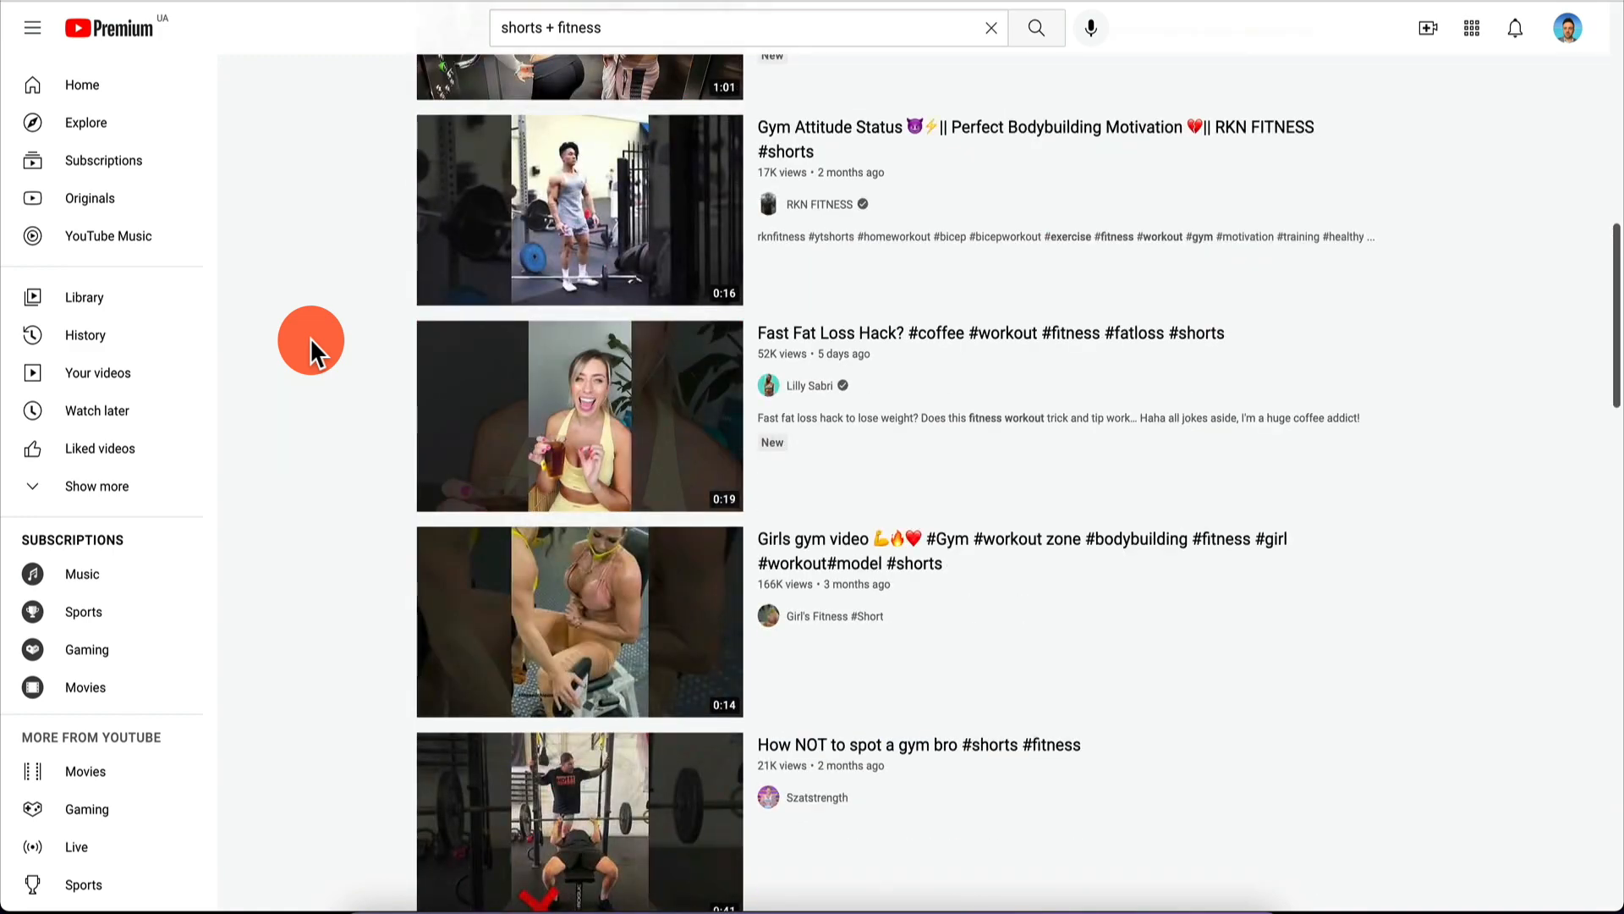
scroll(310, 337, "down", 8)
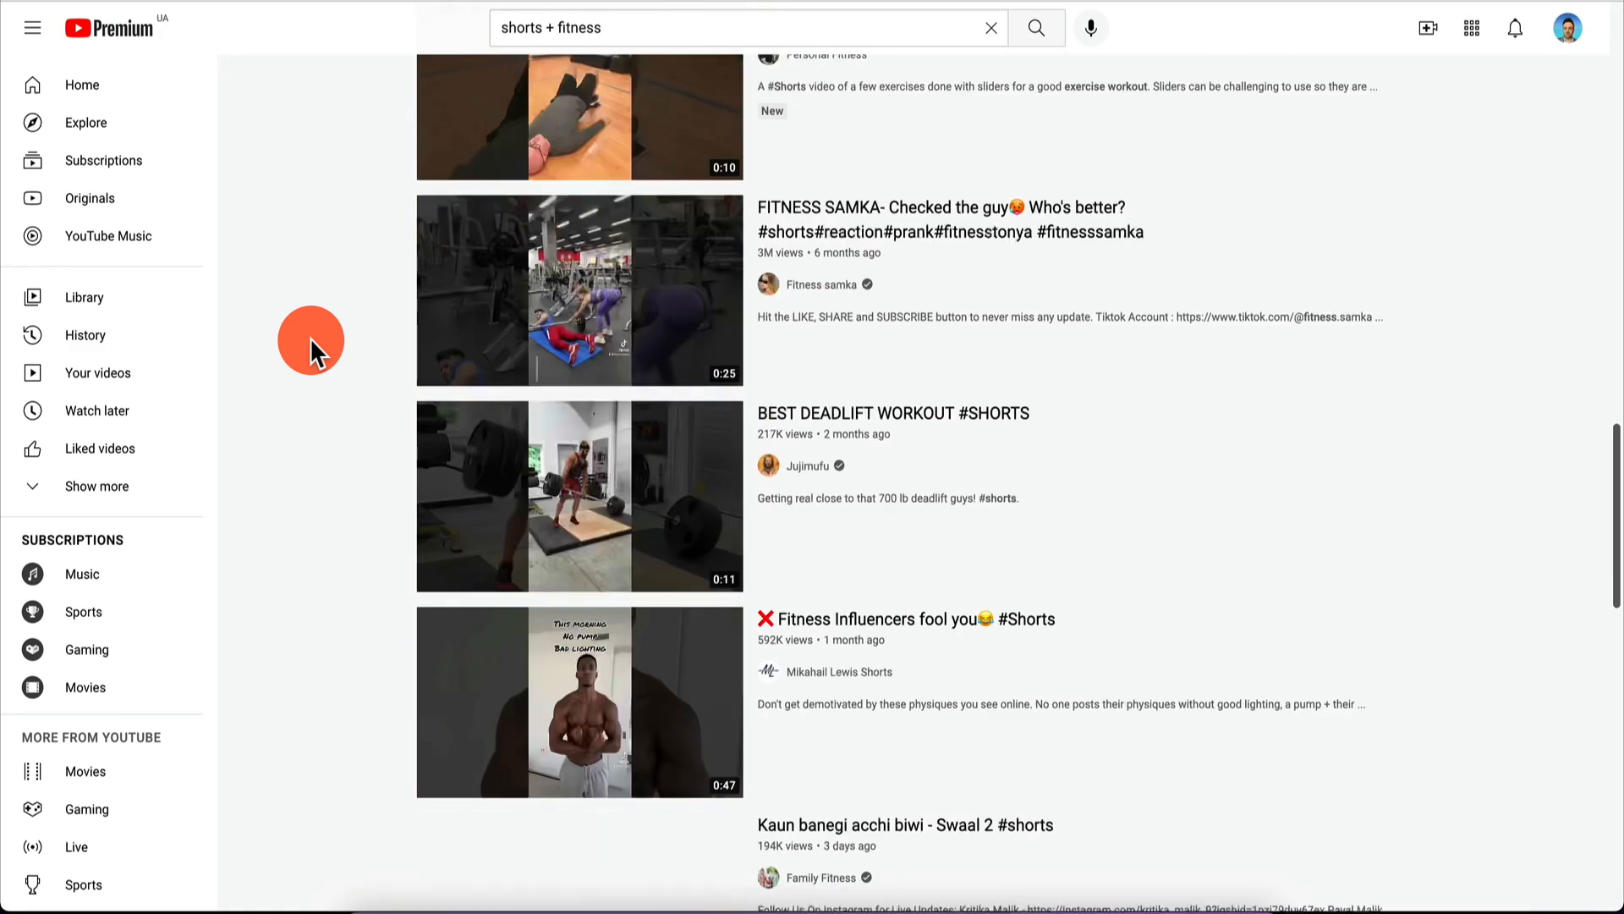
Change the topic from fitness to dating, search for "shorts + dating" and filter the results to videos under 4 minutes.
scroll(309, 338, "down", 10)
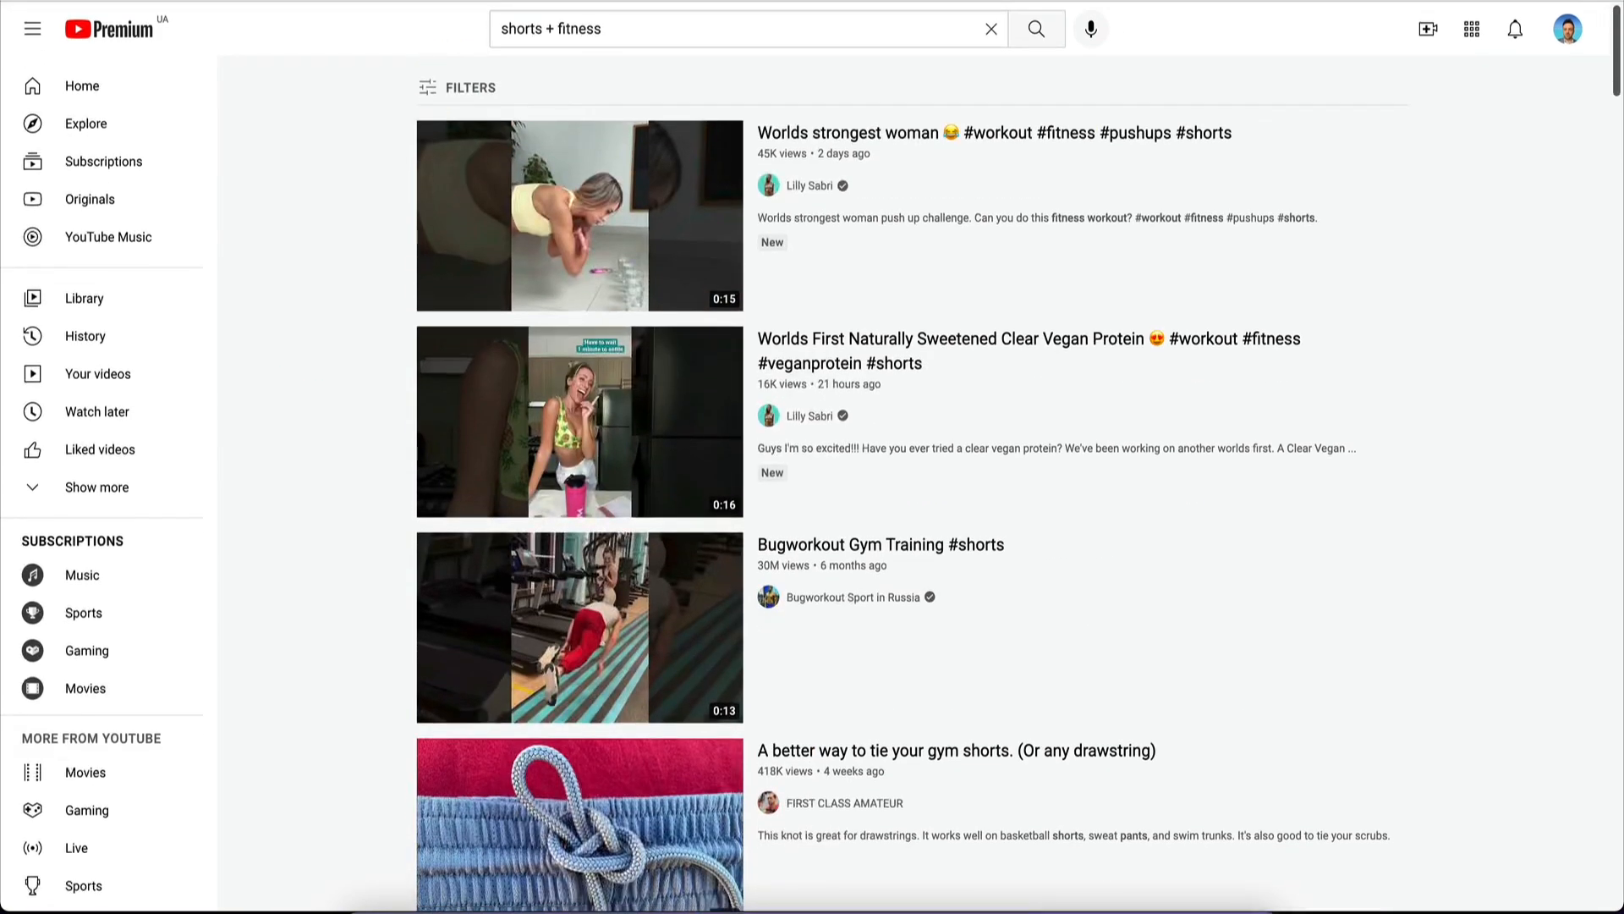
left_click(646, 72)
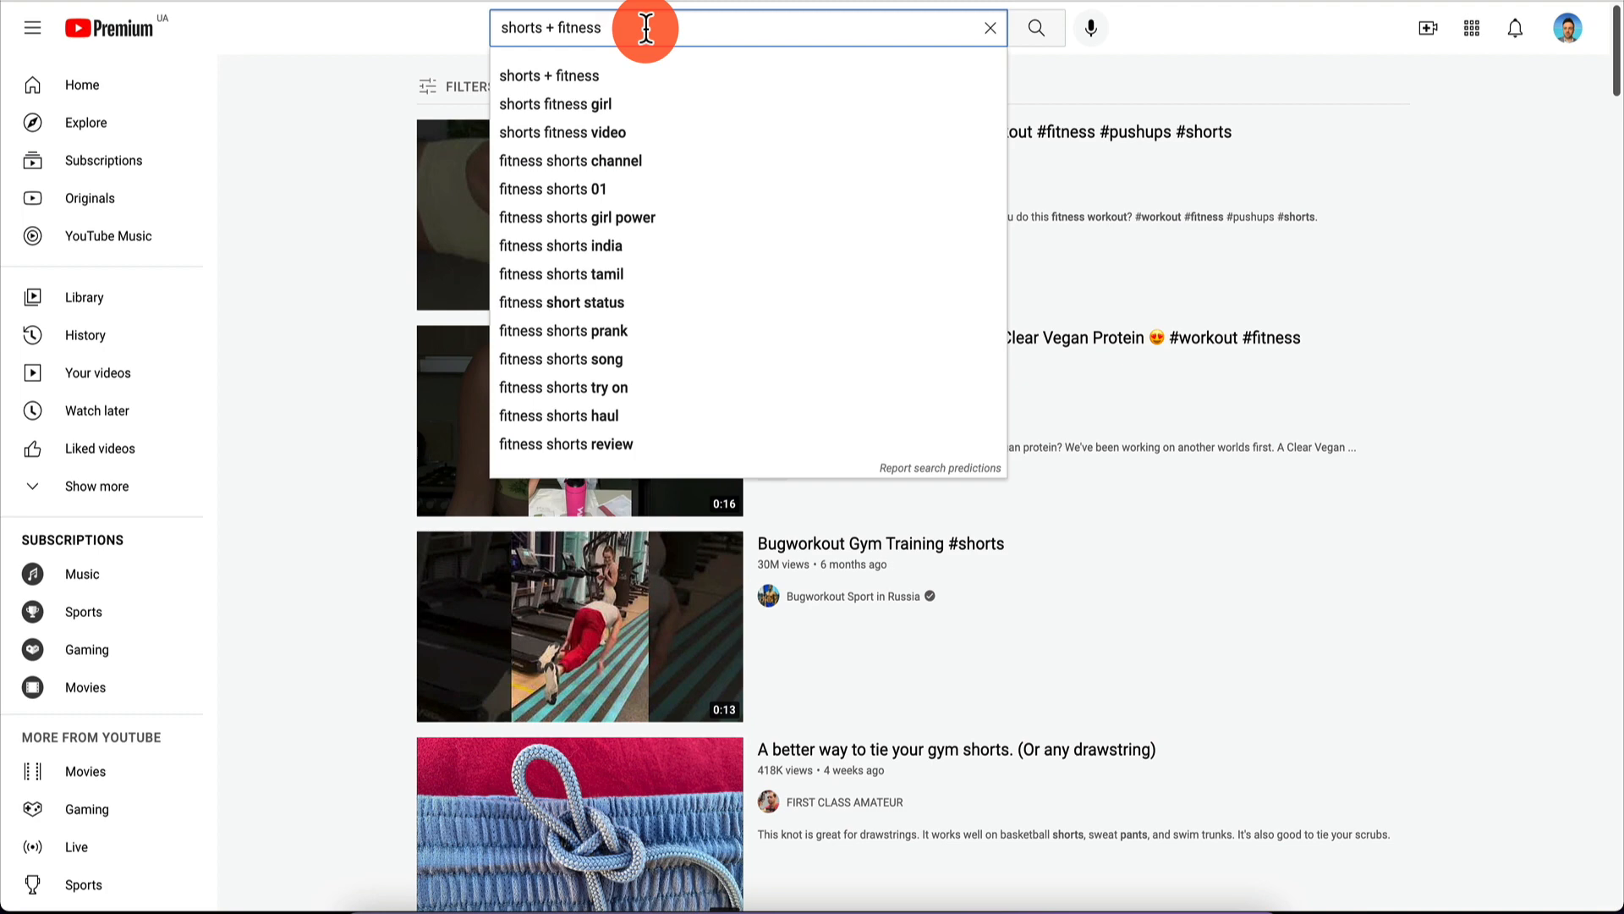
key("ctrl+BackSpace")
type("dating")
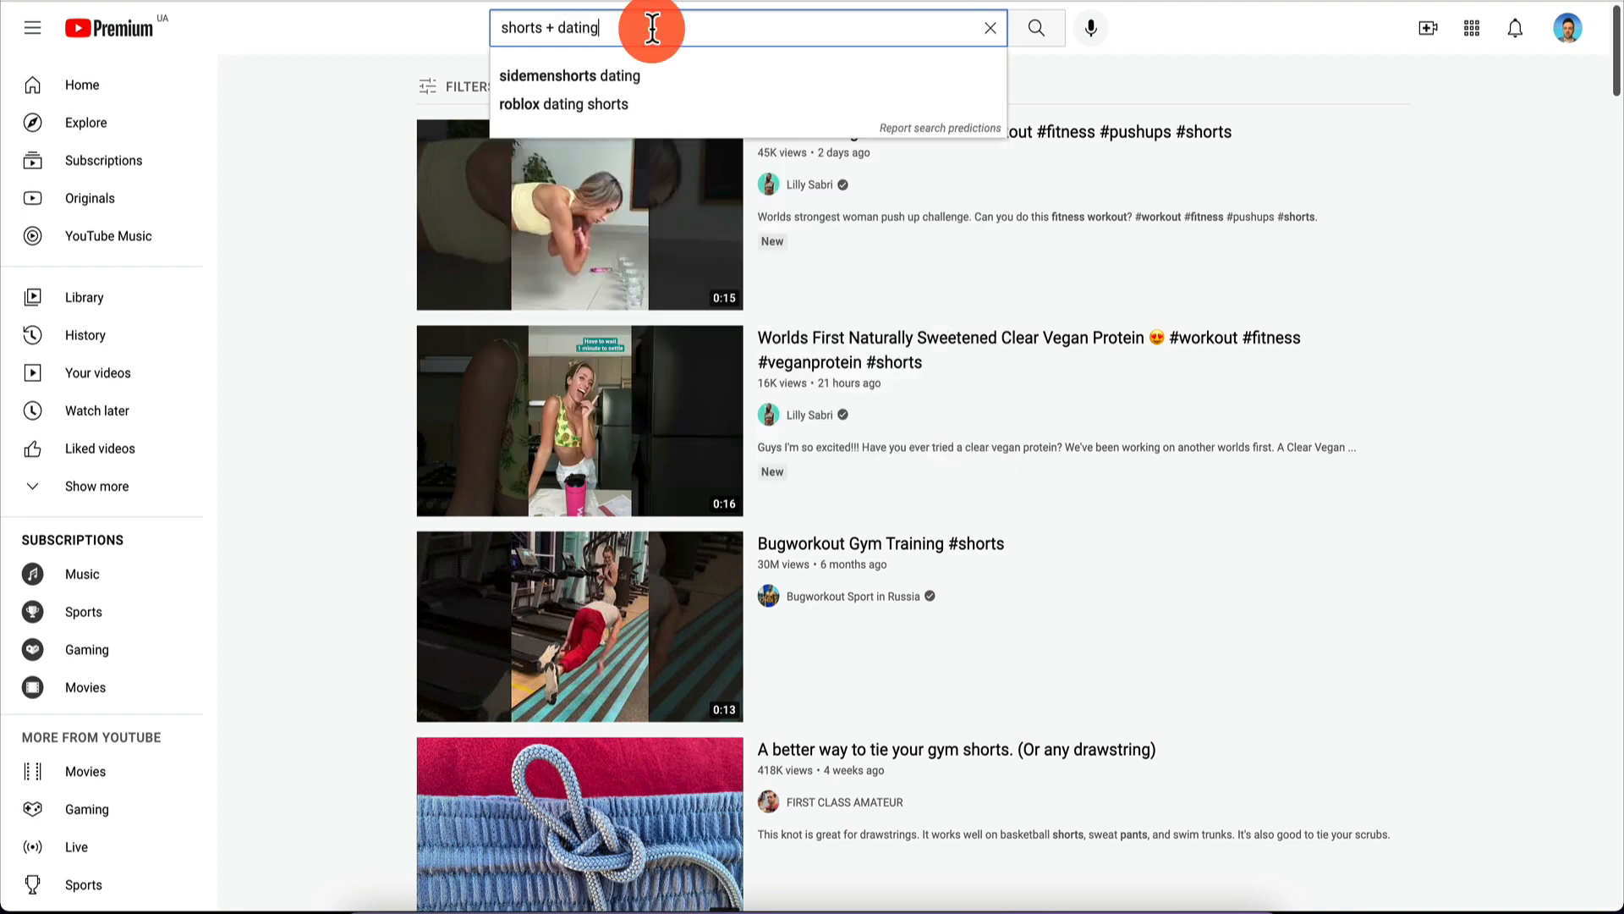
key("Return")
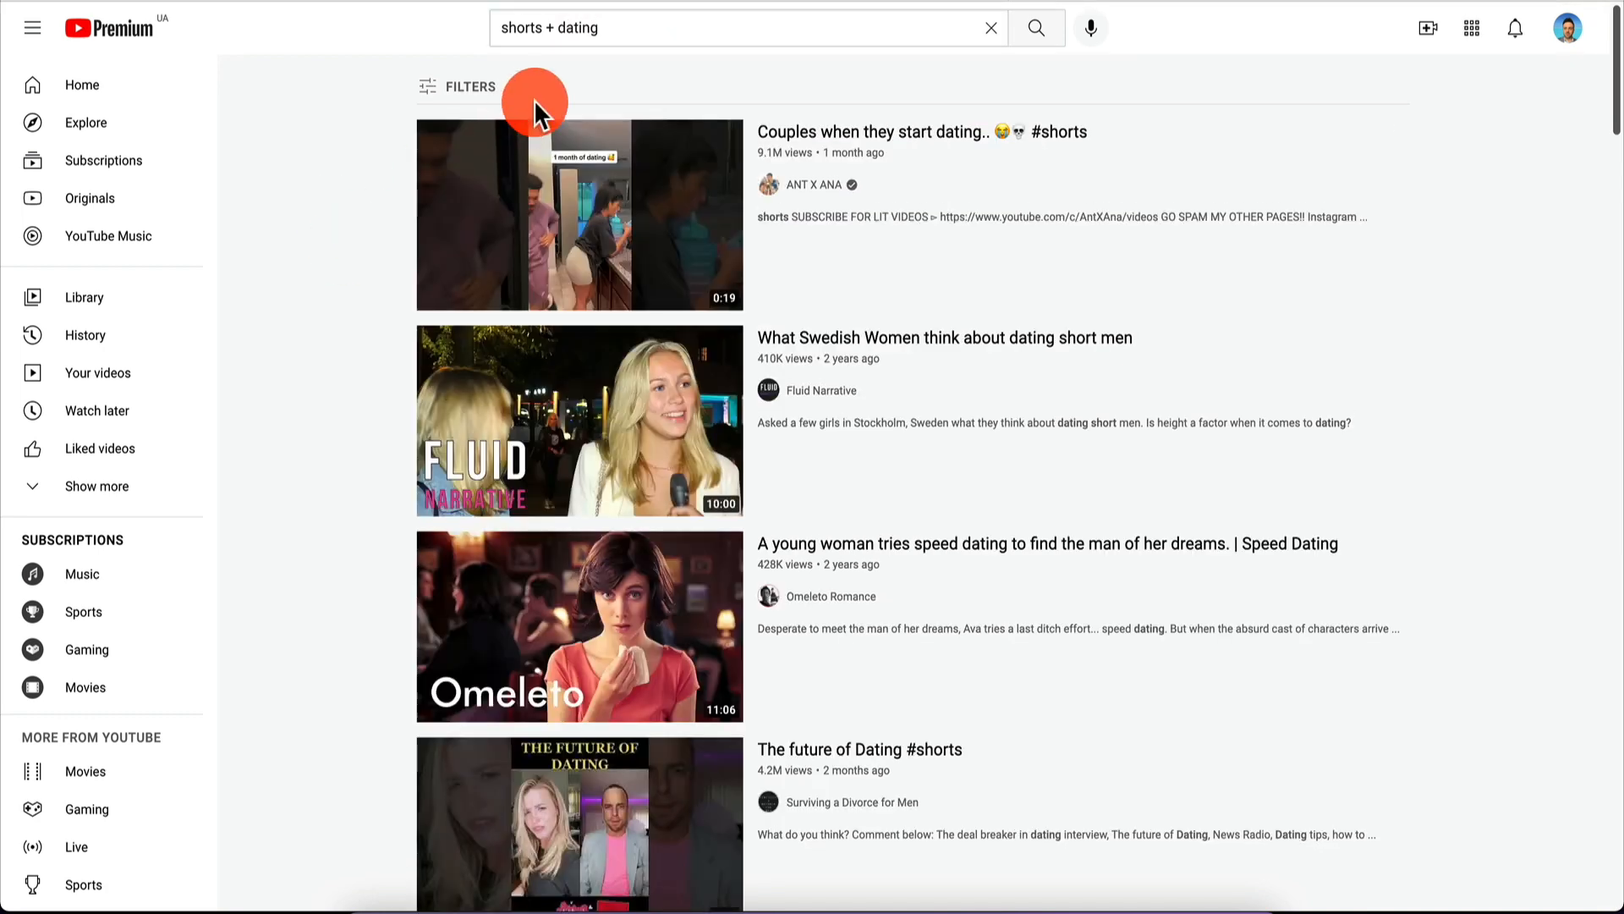
left_click(471, 87)
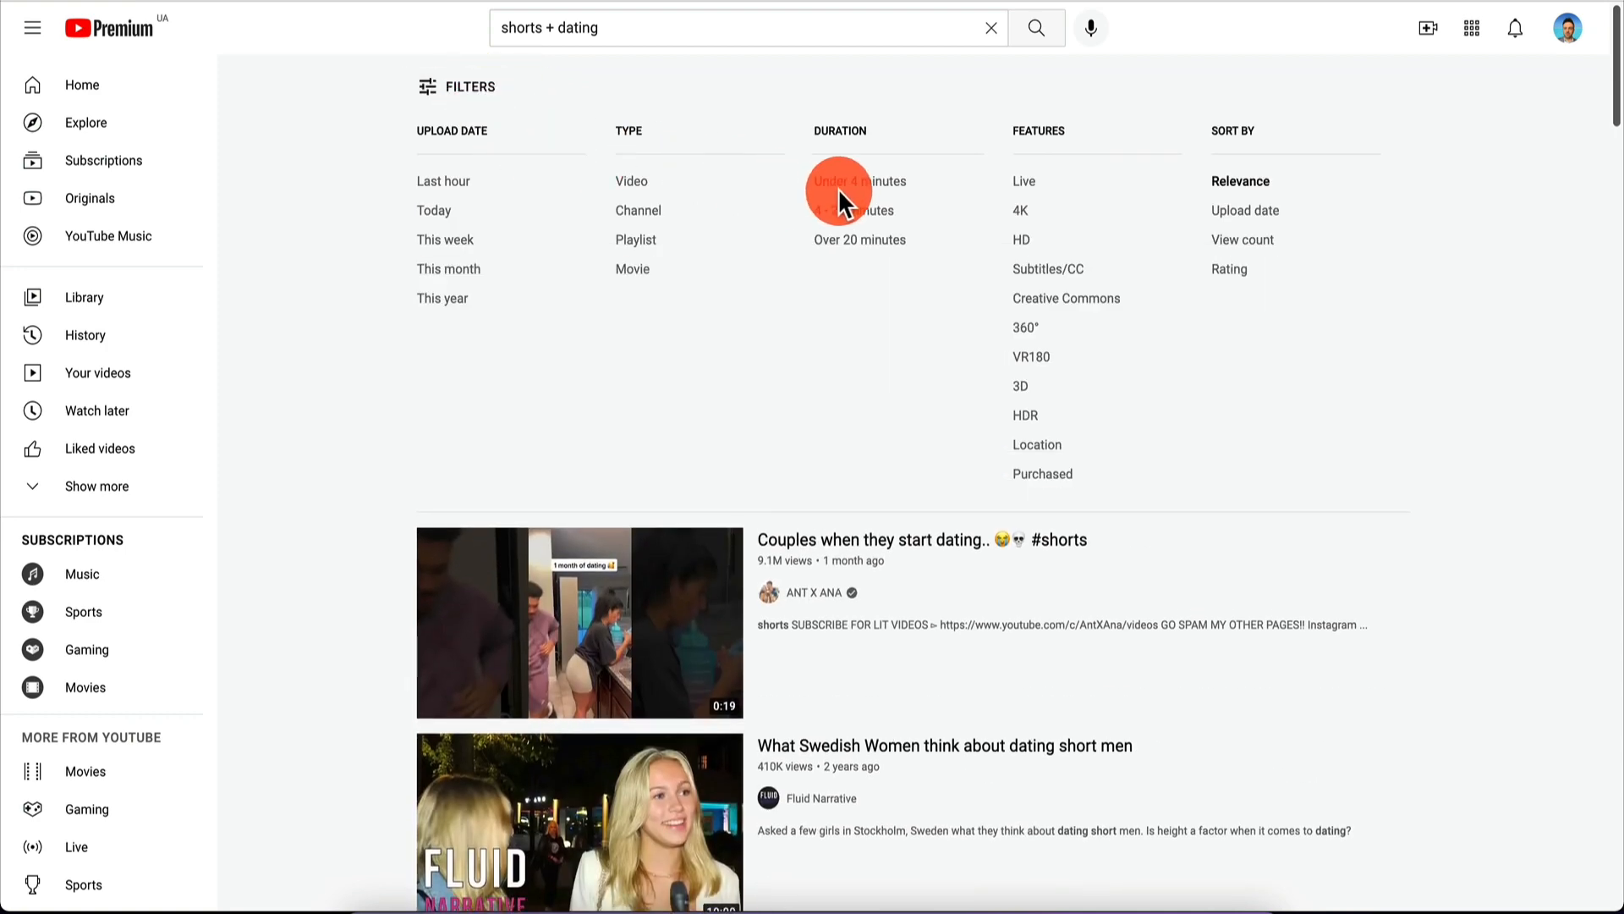
left_click(864, 184)
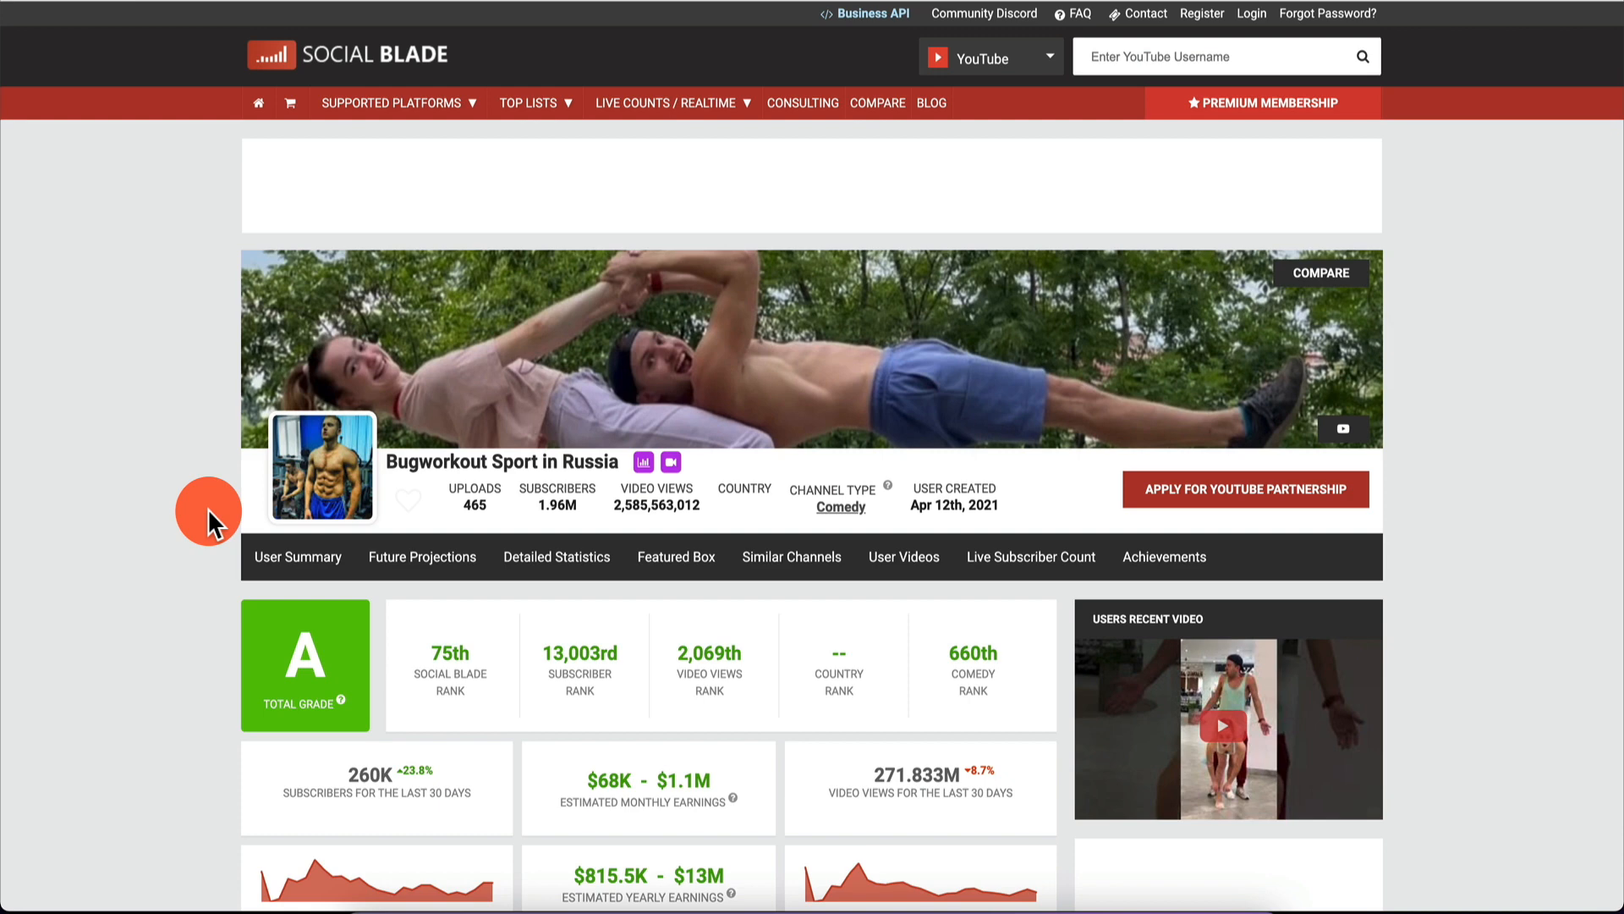
Switch to the Social Blade page for Bugworkout Sport in Russia and examine its rankings, daily statistics and estimated earnings.
scroll(274, 464, "down", 3)
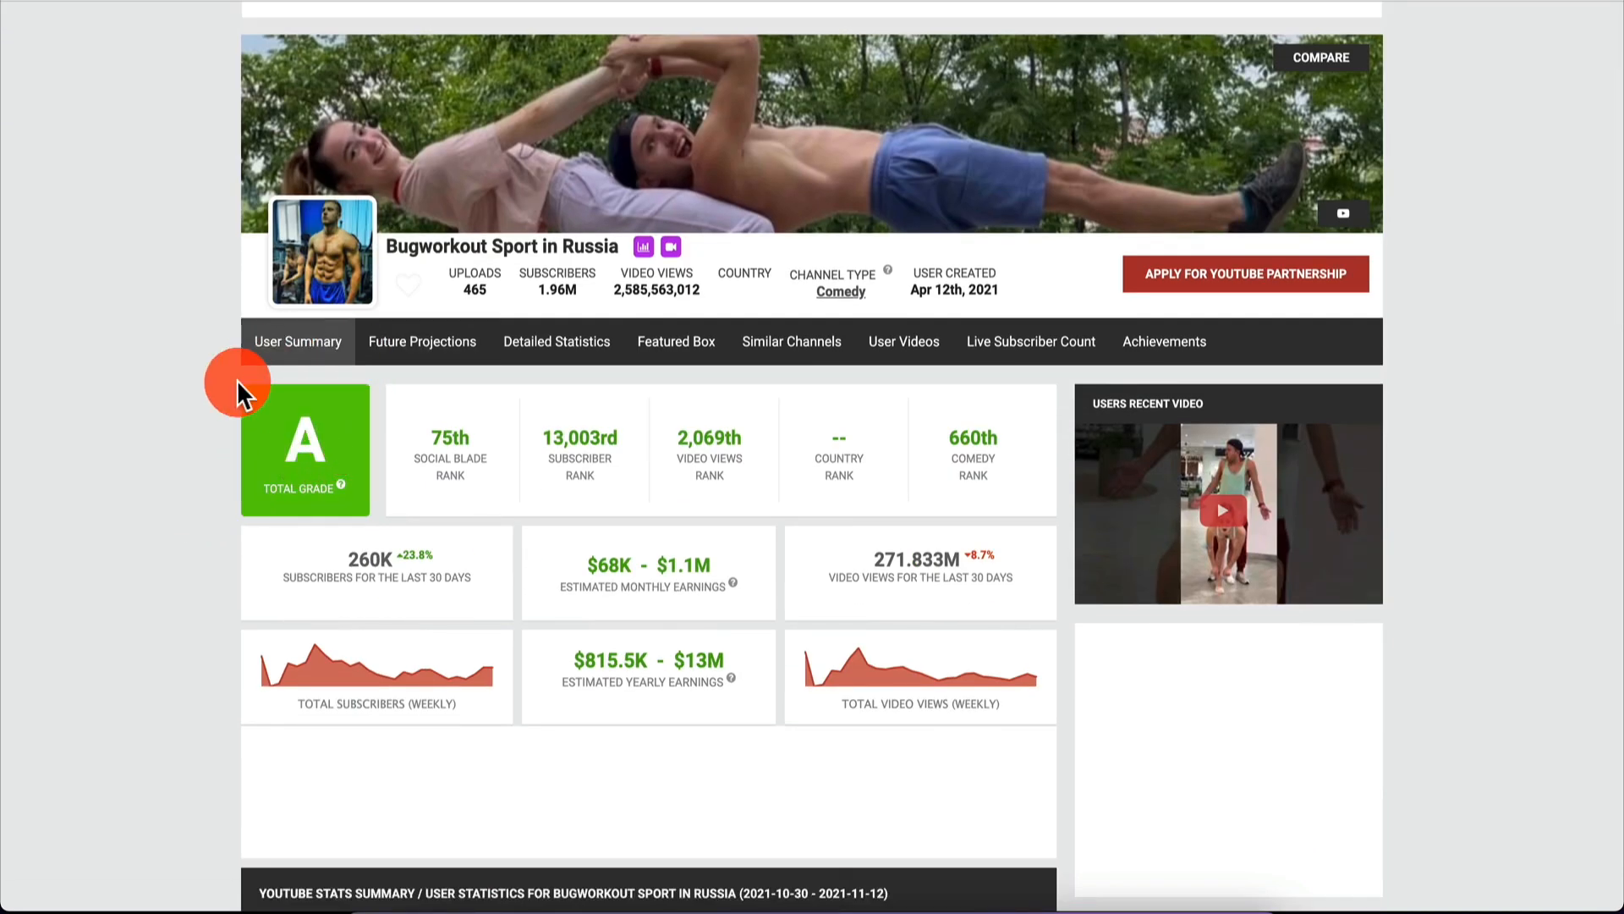
scroll(238, 579, "down", 9)
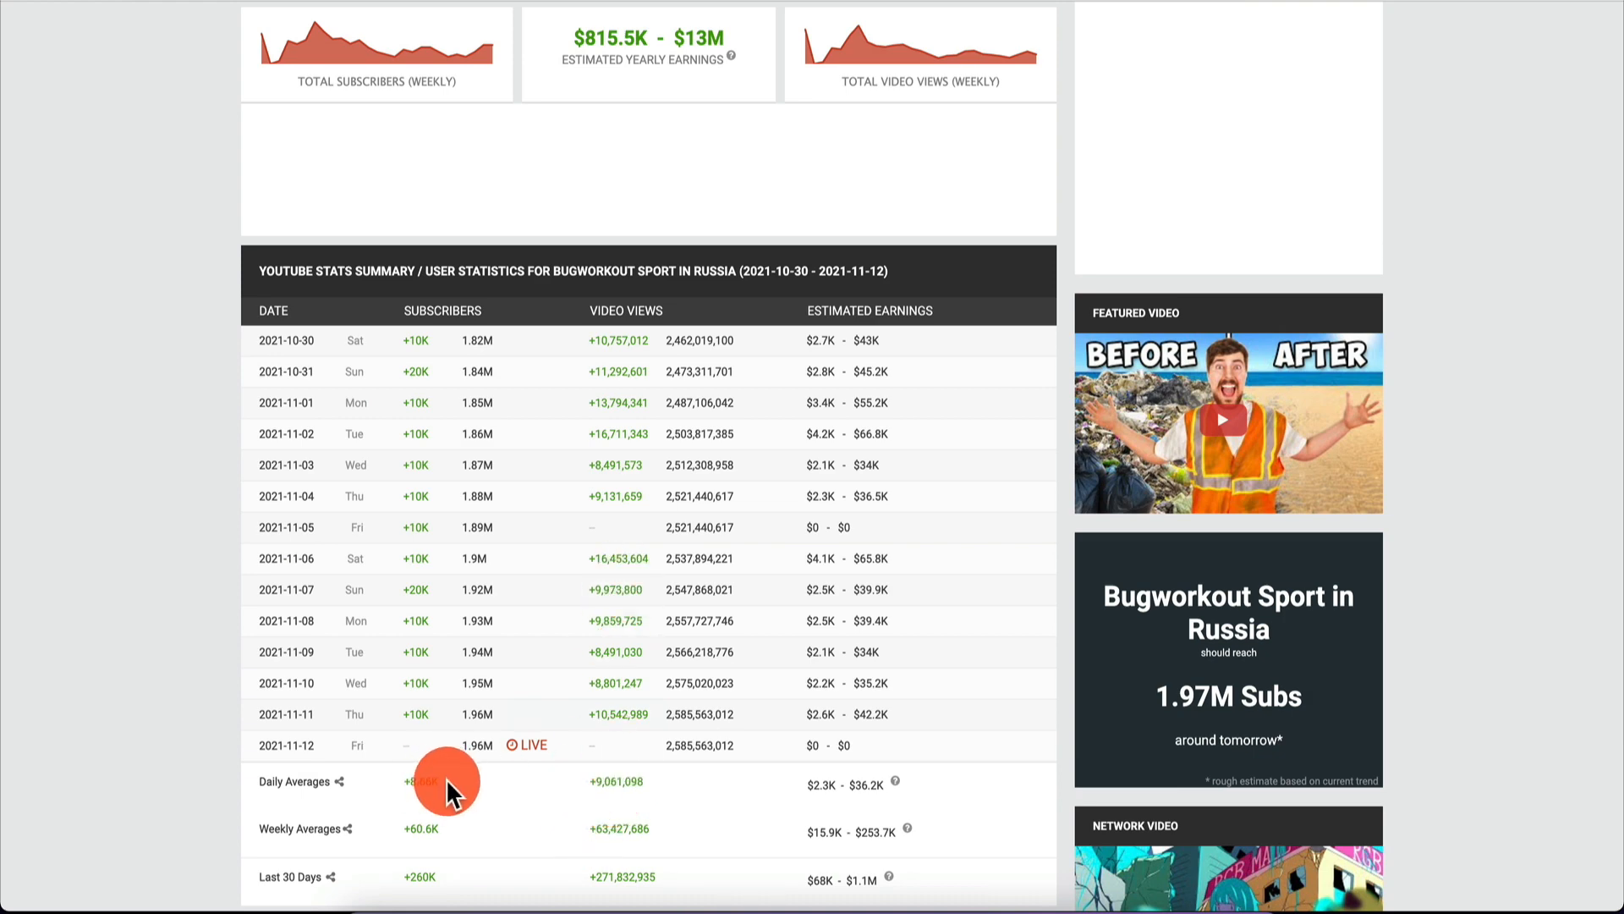
scroll(445, 779, "down", 4)
scroll(445, 778, "up", 13)
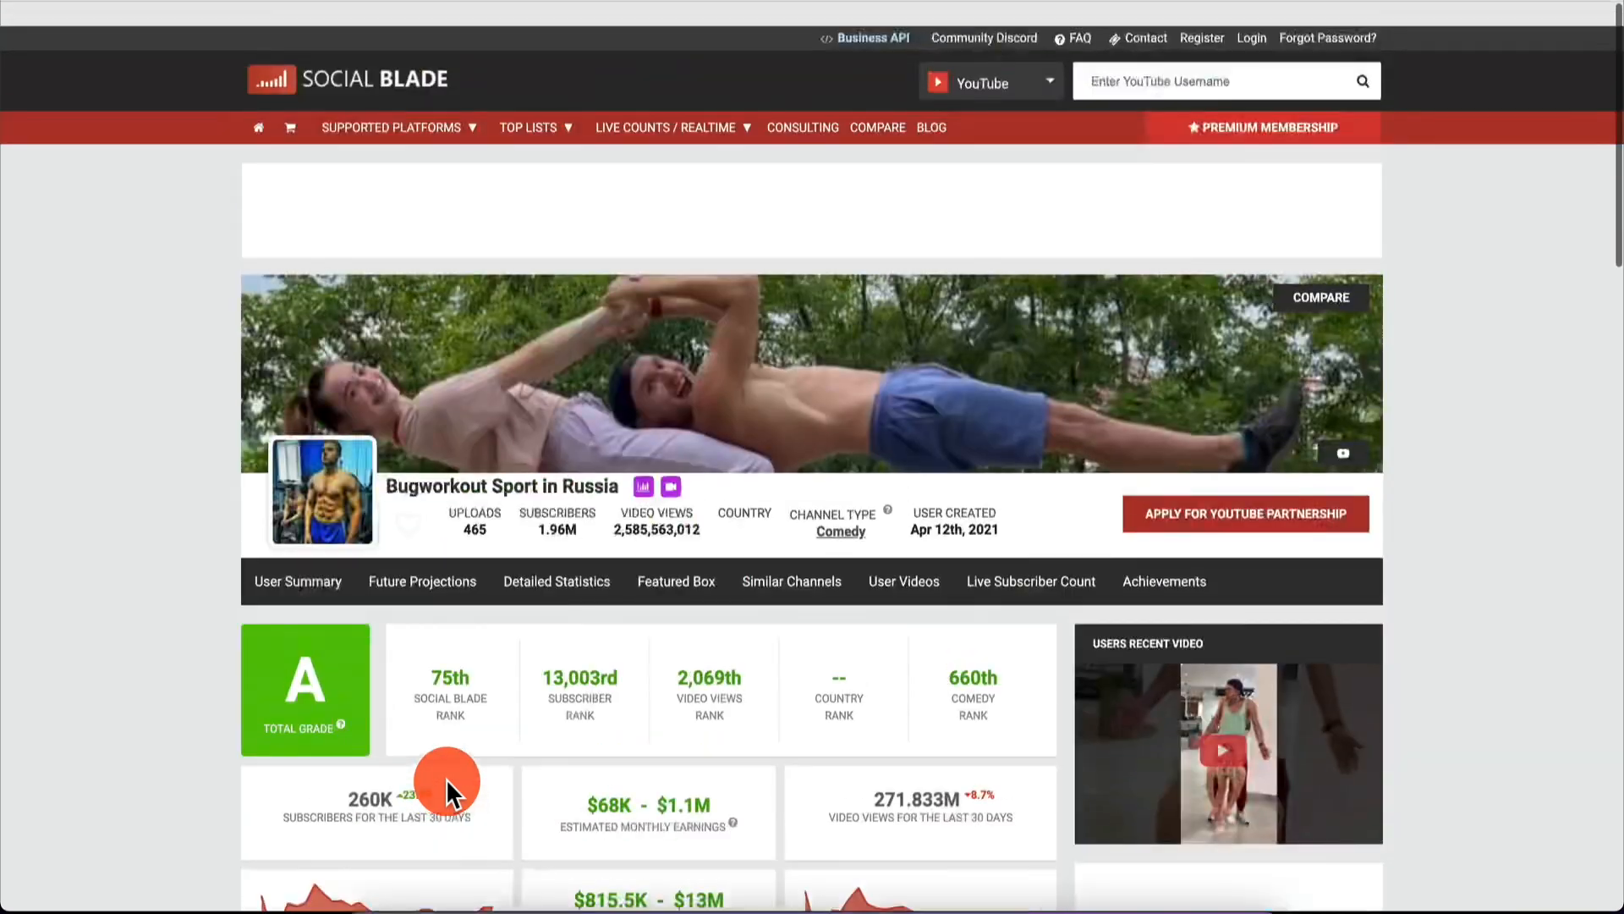
scroll(445, 778, "down", 7)
scroll(445, 778, "down", 6)
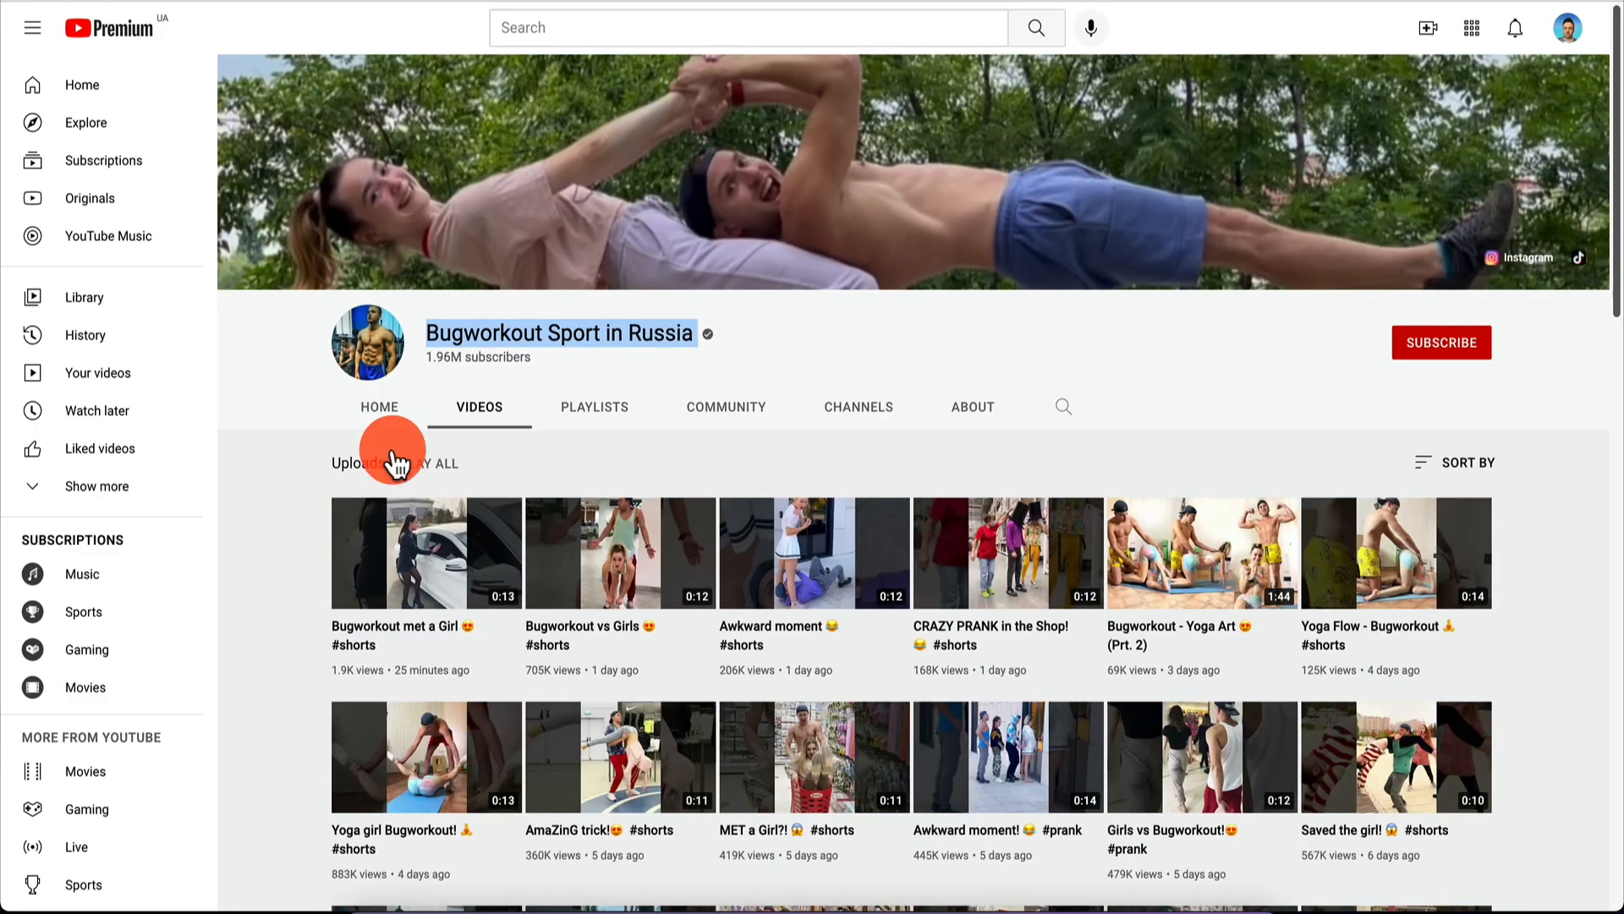
Switch to the Bugworkout Sport in Russia channel on YouTube and look through the lengths and views of its uploaded videos.
scroll(656, 575, "down", 8)
scroll(656, 580, "down", 3)
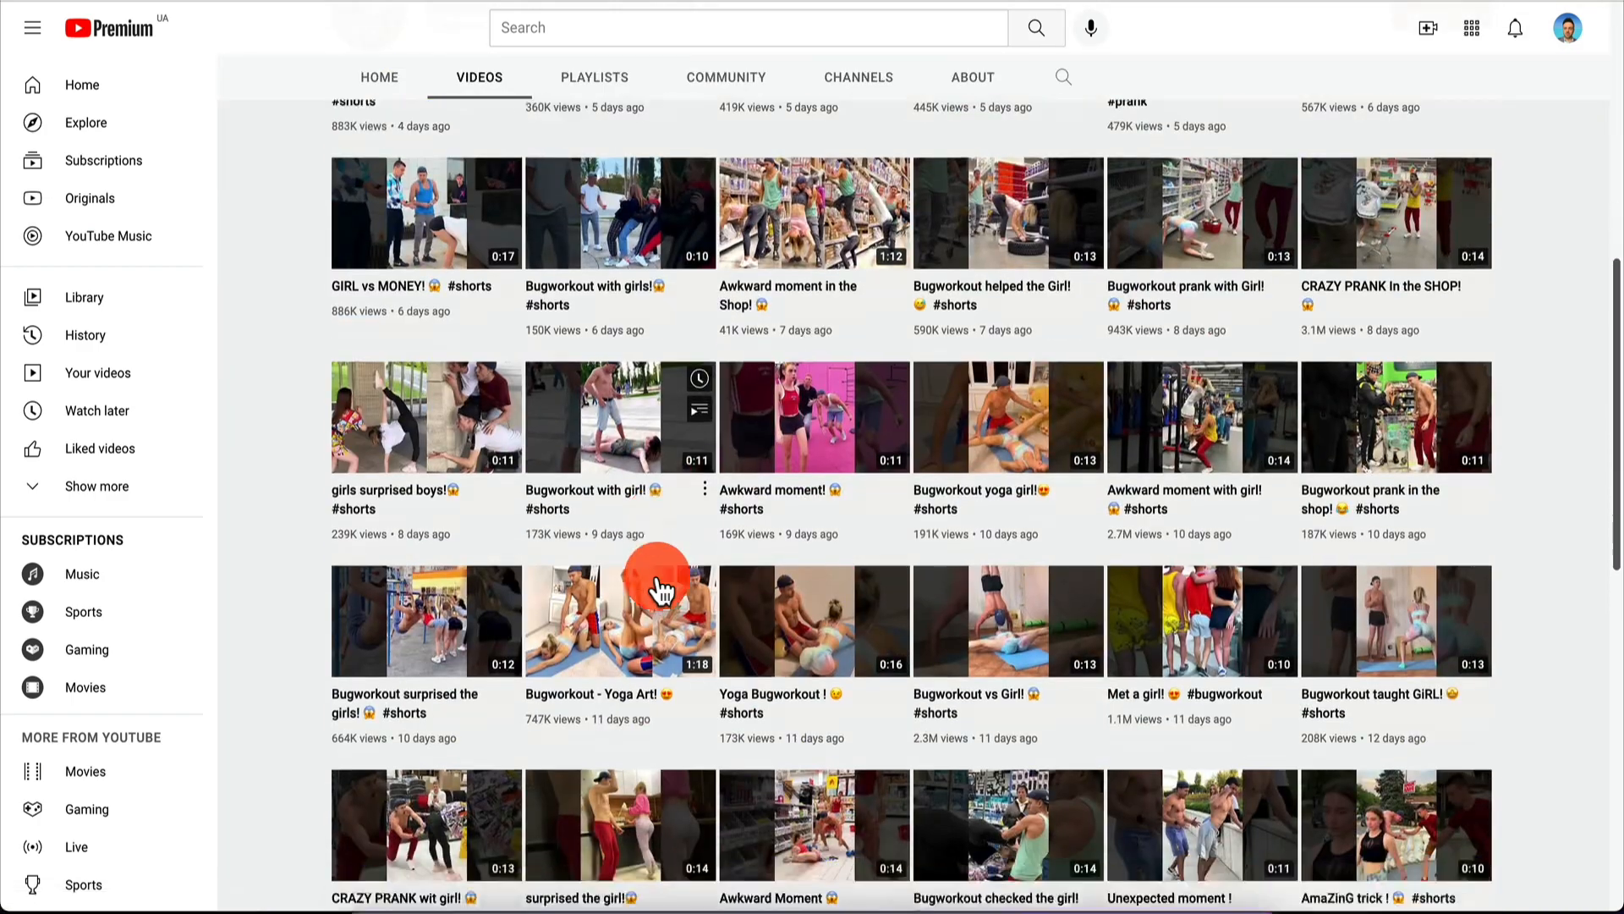
scroll(635, 457, "down", 20)
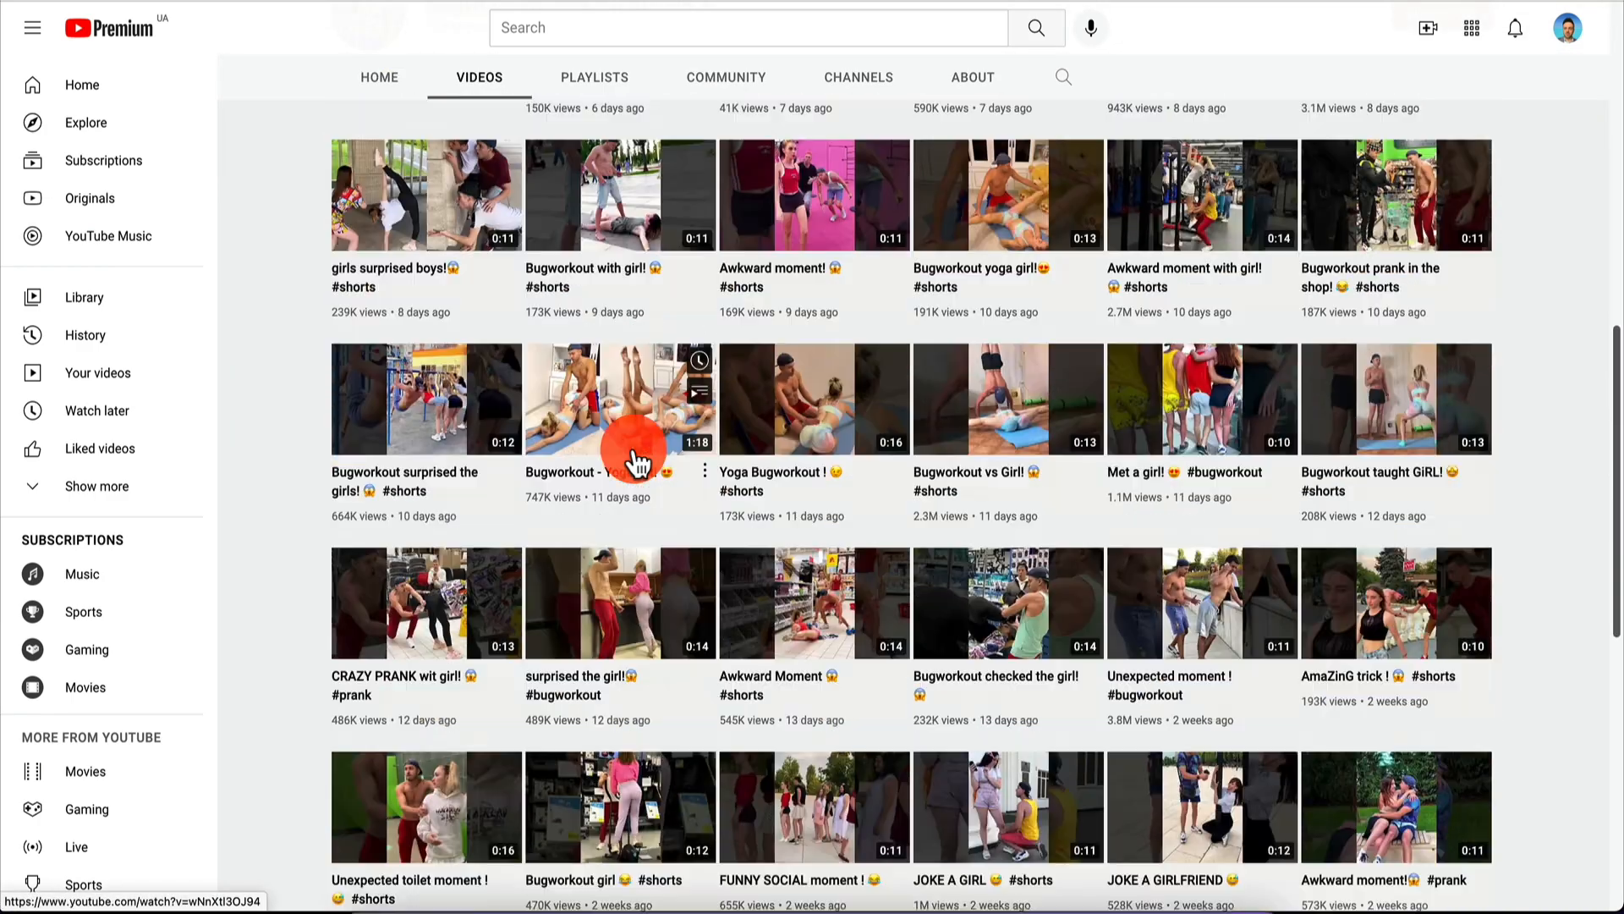
scroll(636, 461, "down", 10)
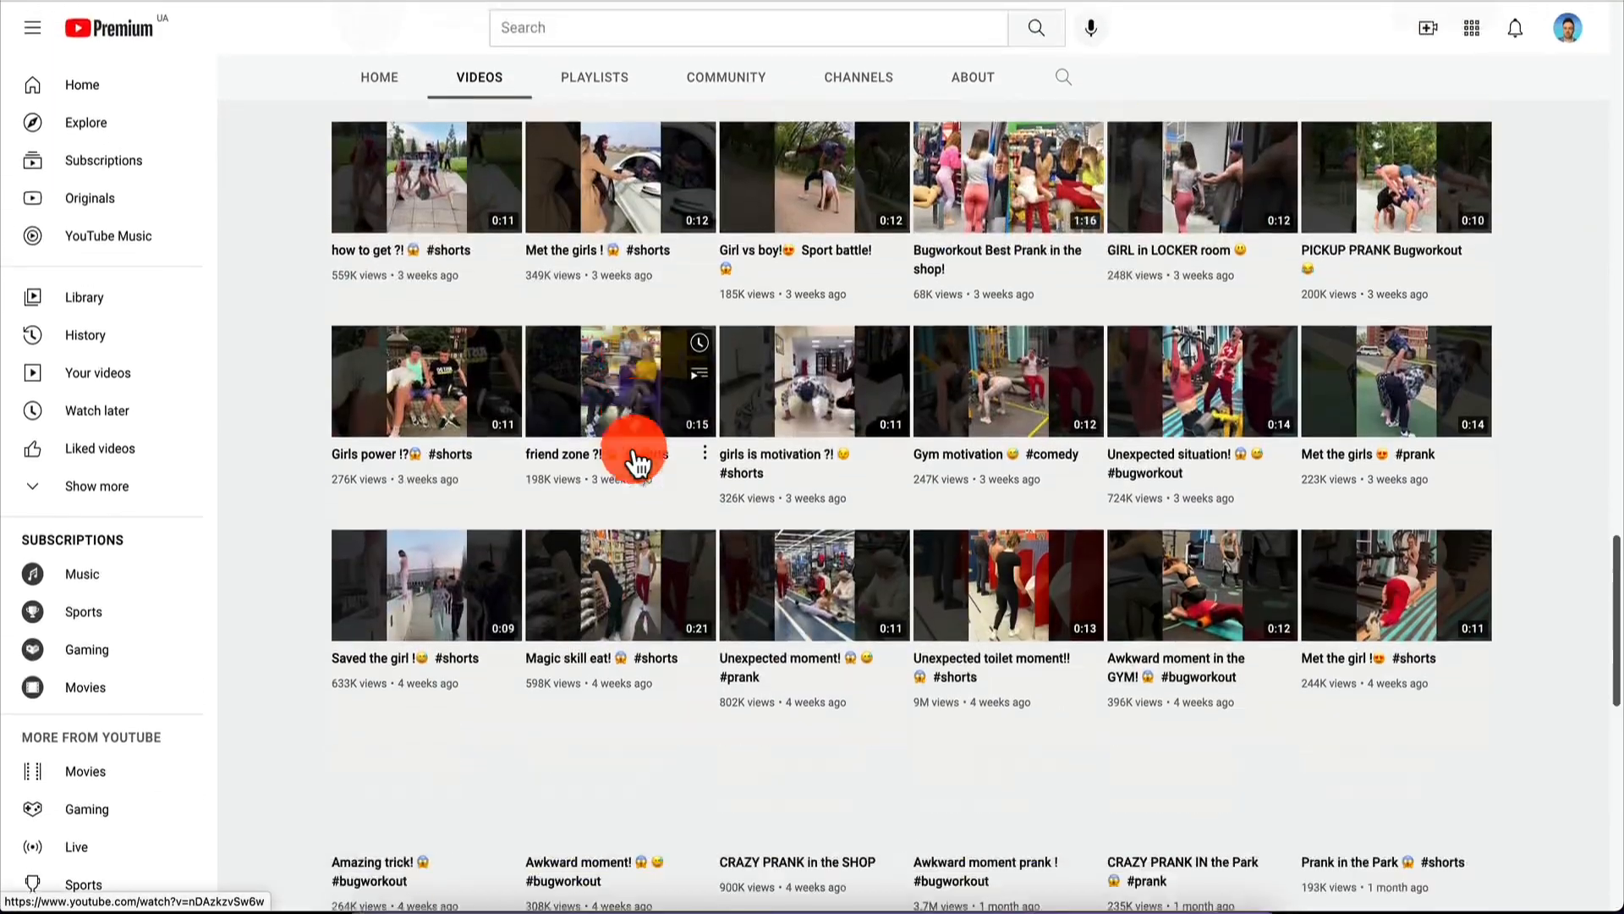
scroll(636, 461, "down", 15)
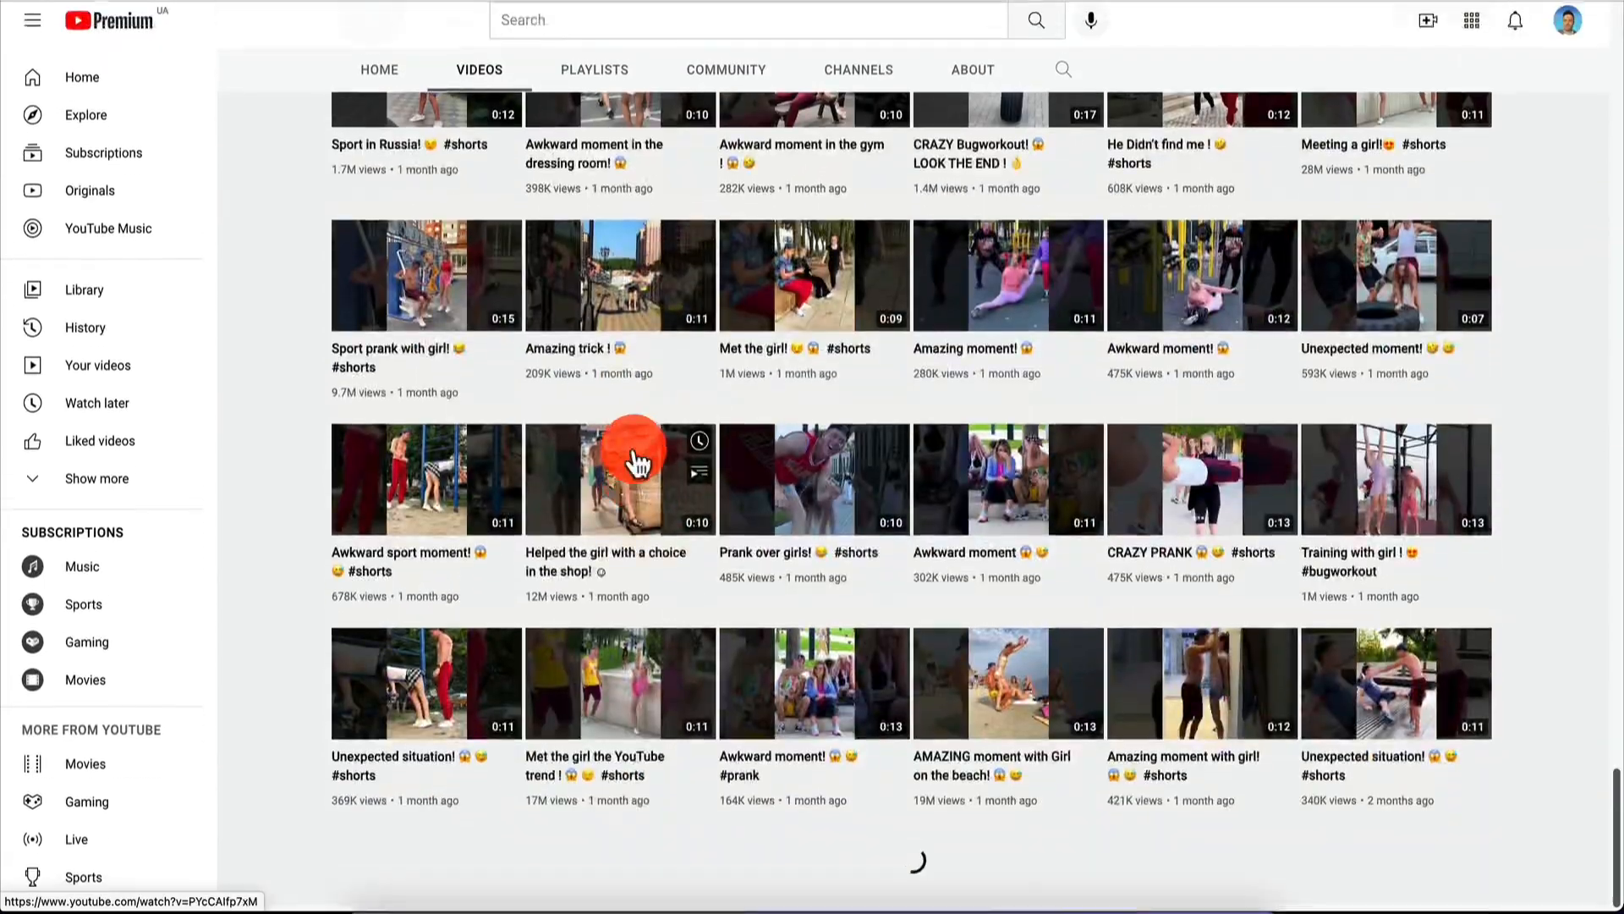
scroll(636, 461, "down", 15)
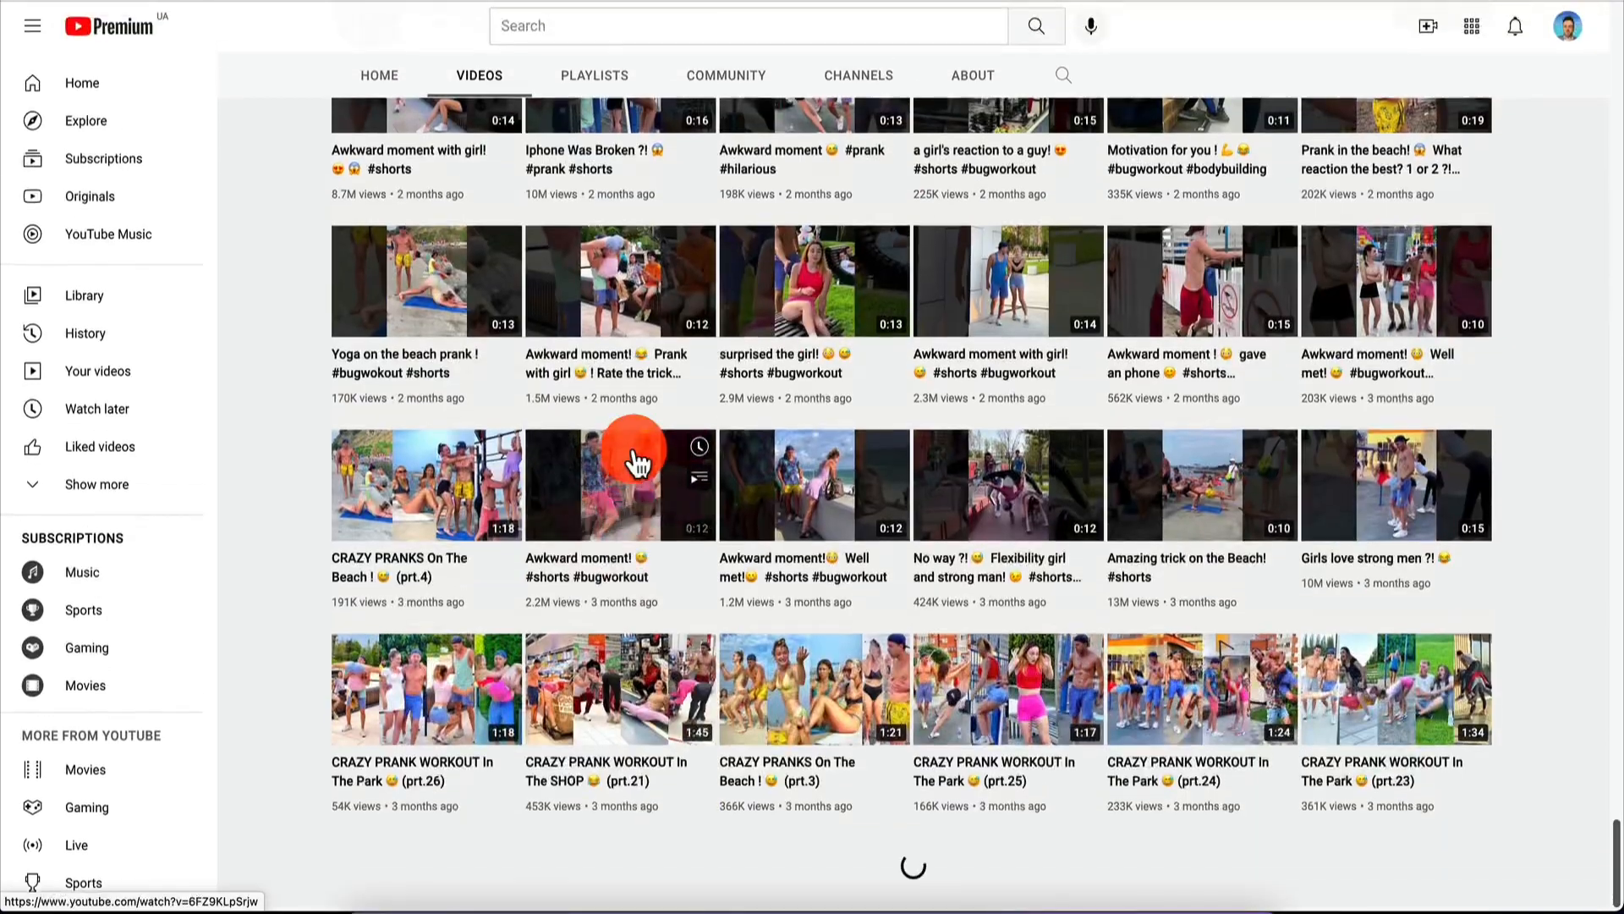
scroll(636, 461, "down", 8)
scroll(636, 461, "down", 15)
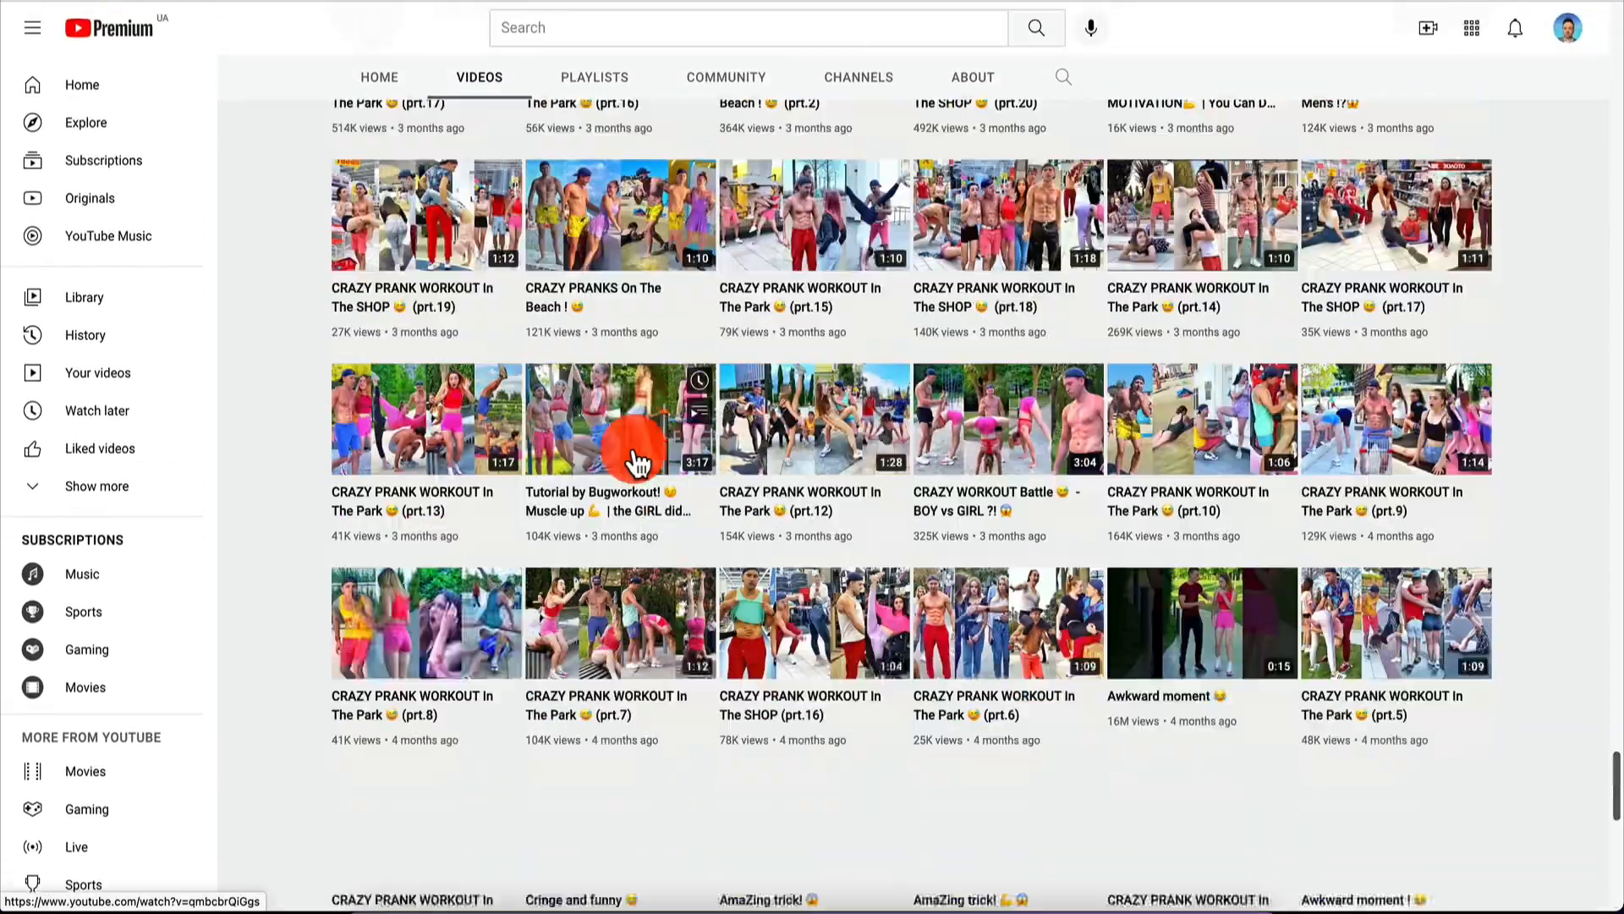
scroll(633, 450, "up", 20)
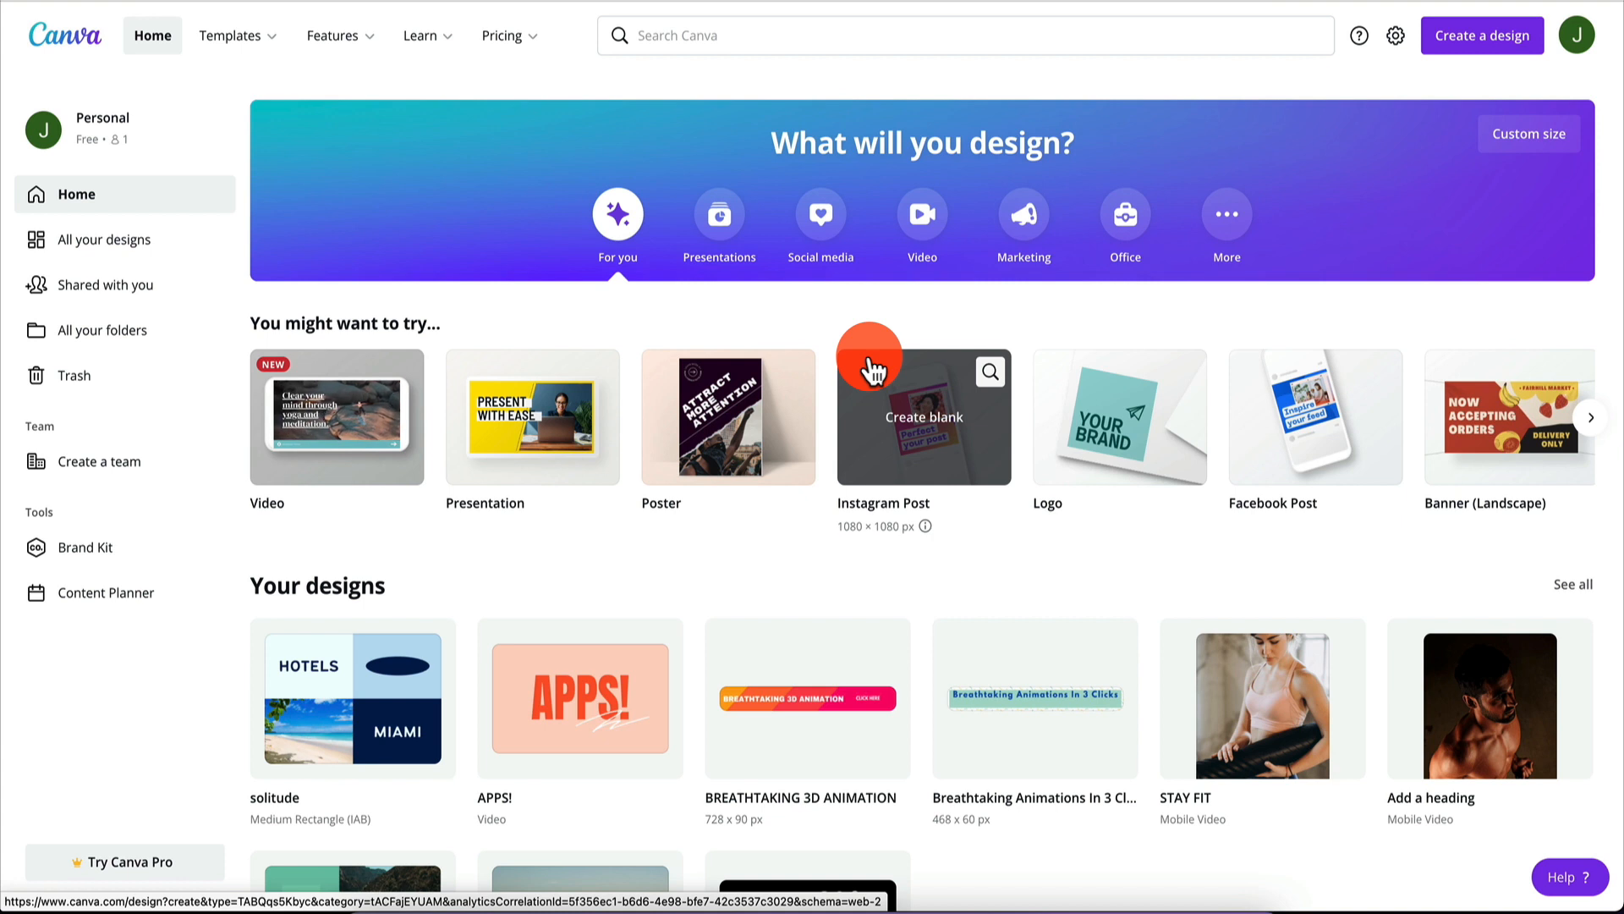
Switch to Canva, search the design types for "shorts" and create a new Youtube Shorts design.
left_click(1508, 49)
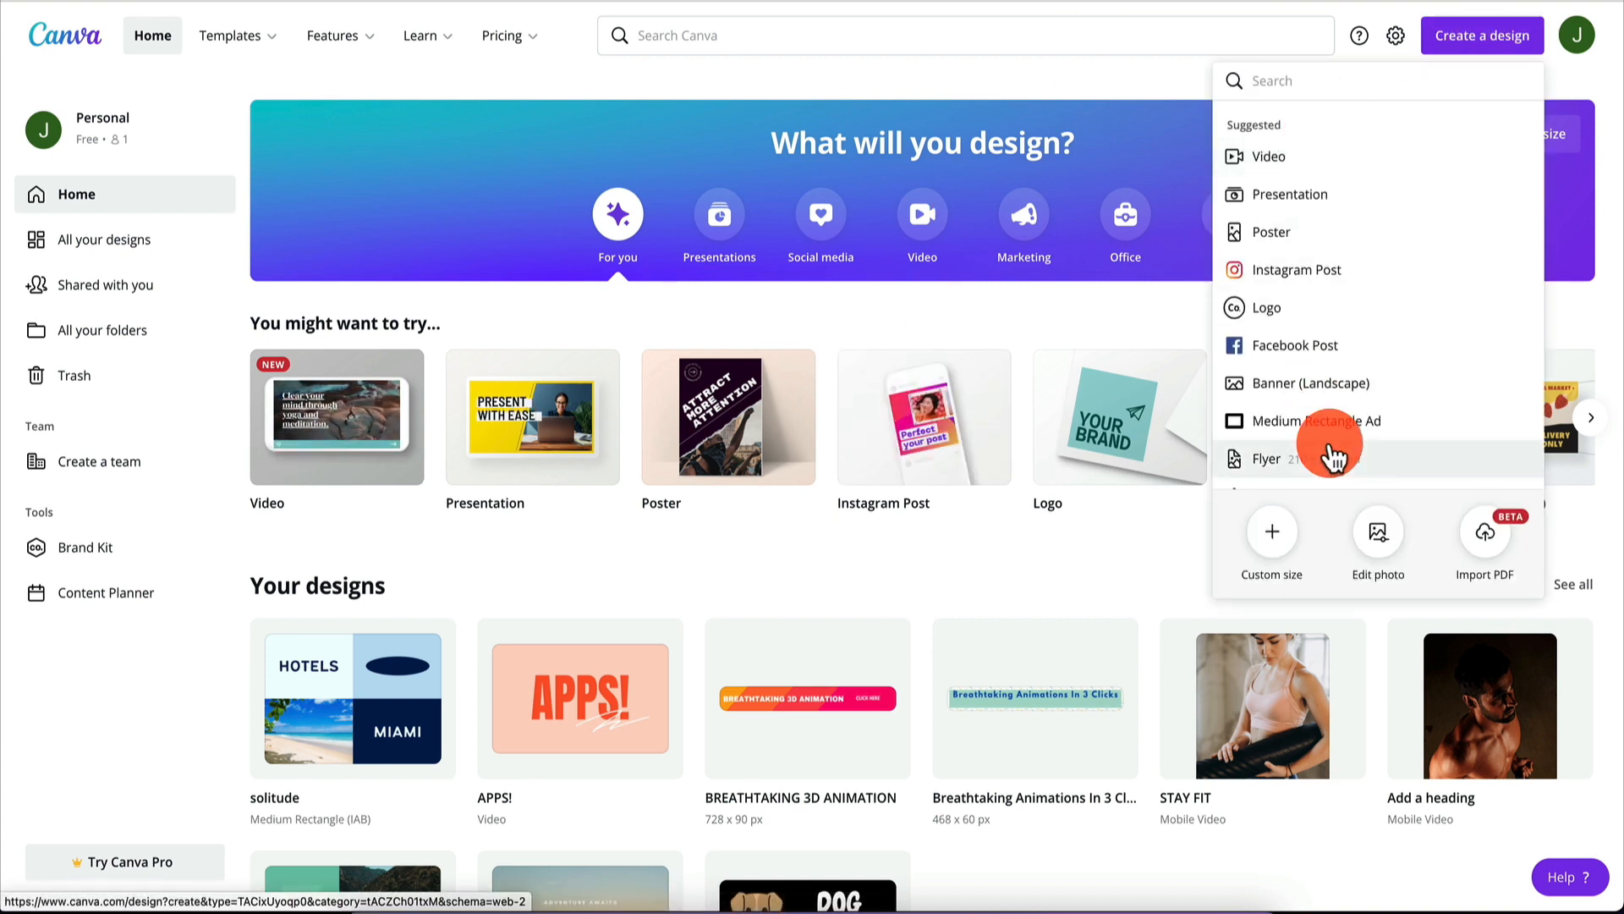
left_click(1372, 82)
type("shorts")
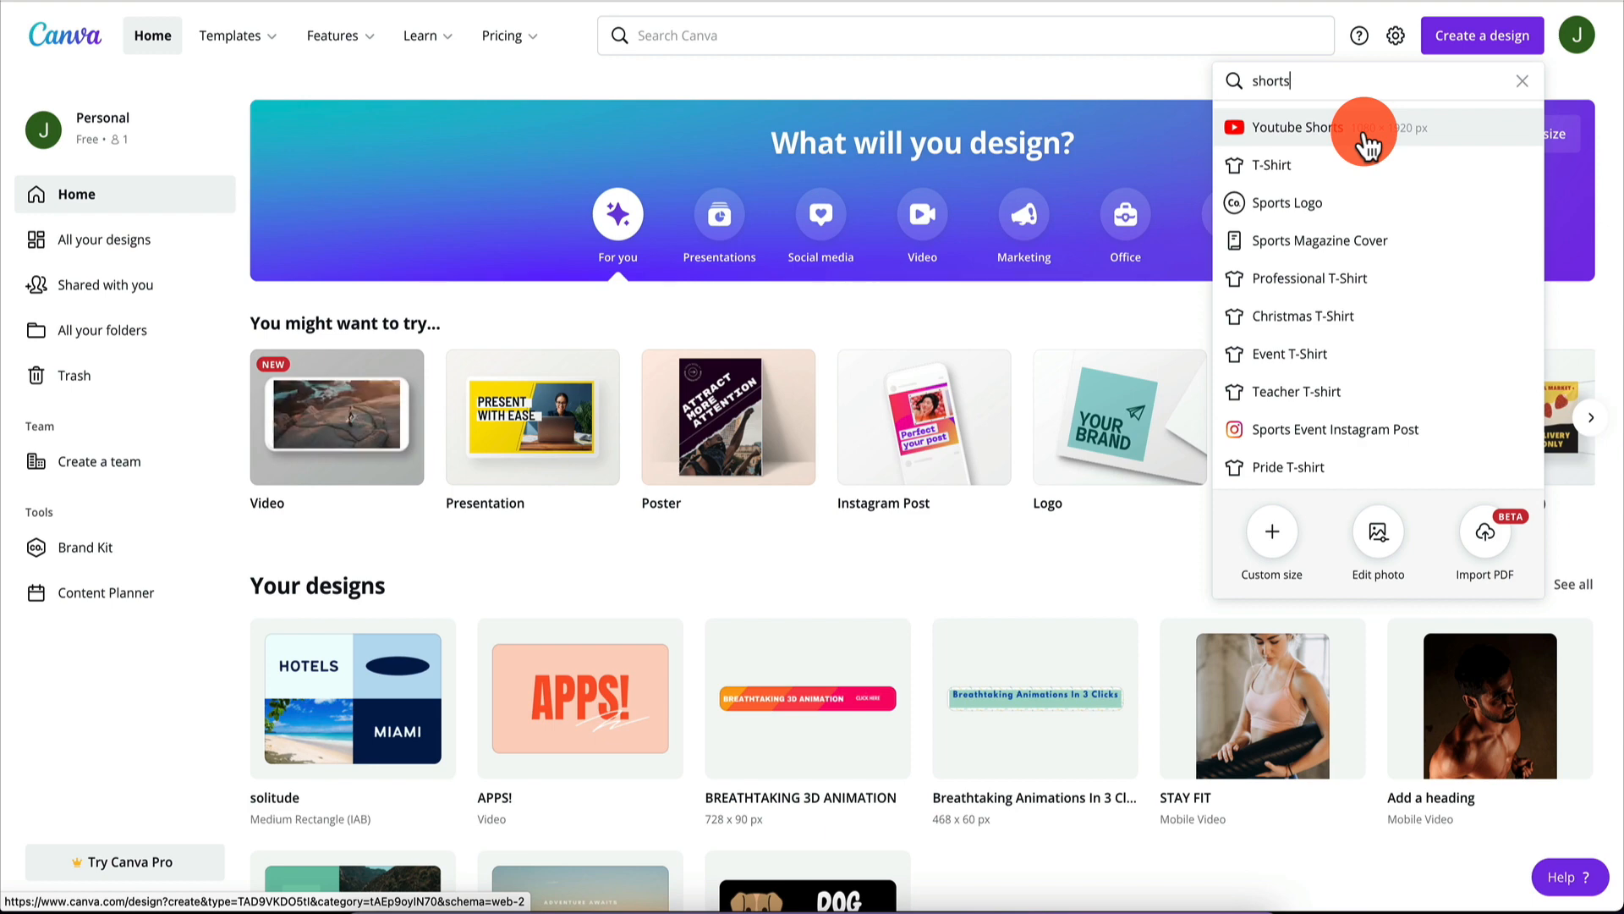
left_click(1316, 129)
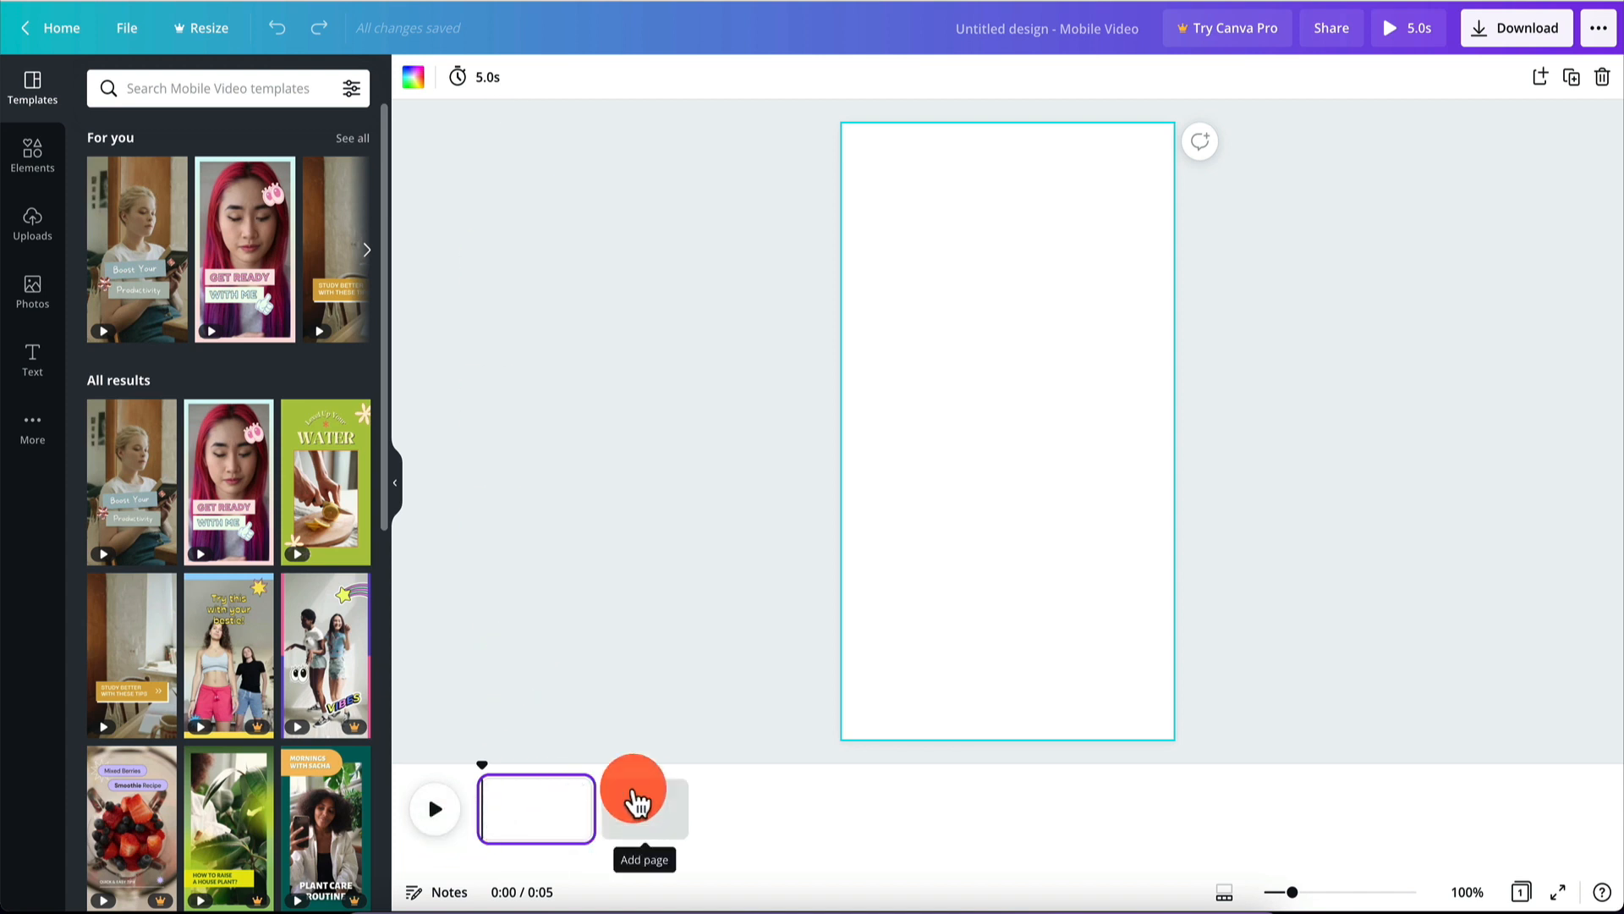
Apply the "Get Ready With Me" template to the blank page and play its preview.
left_click_drag(272, 239, 917, 238)
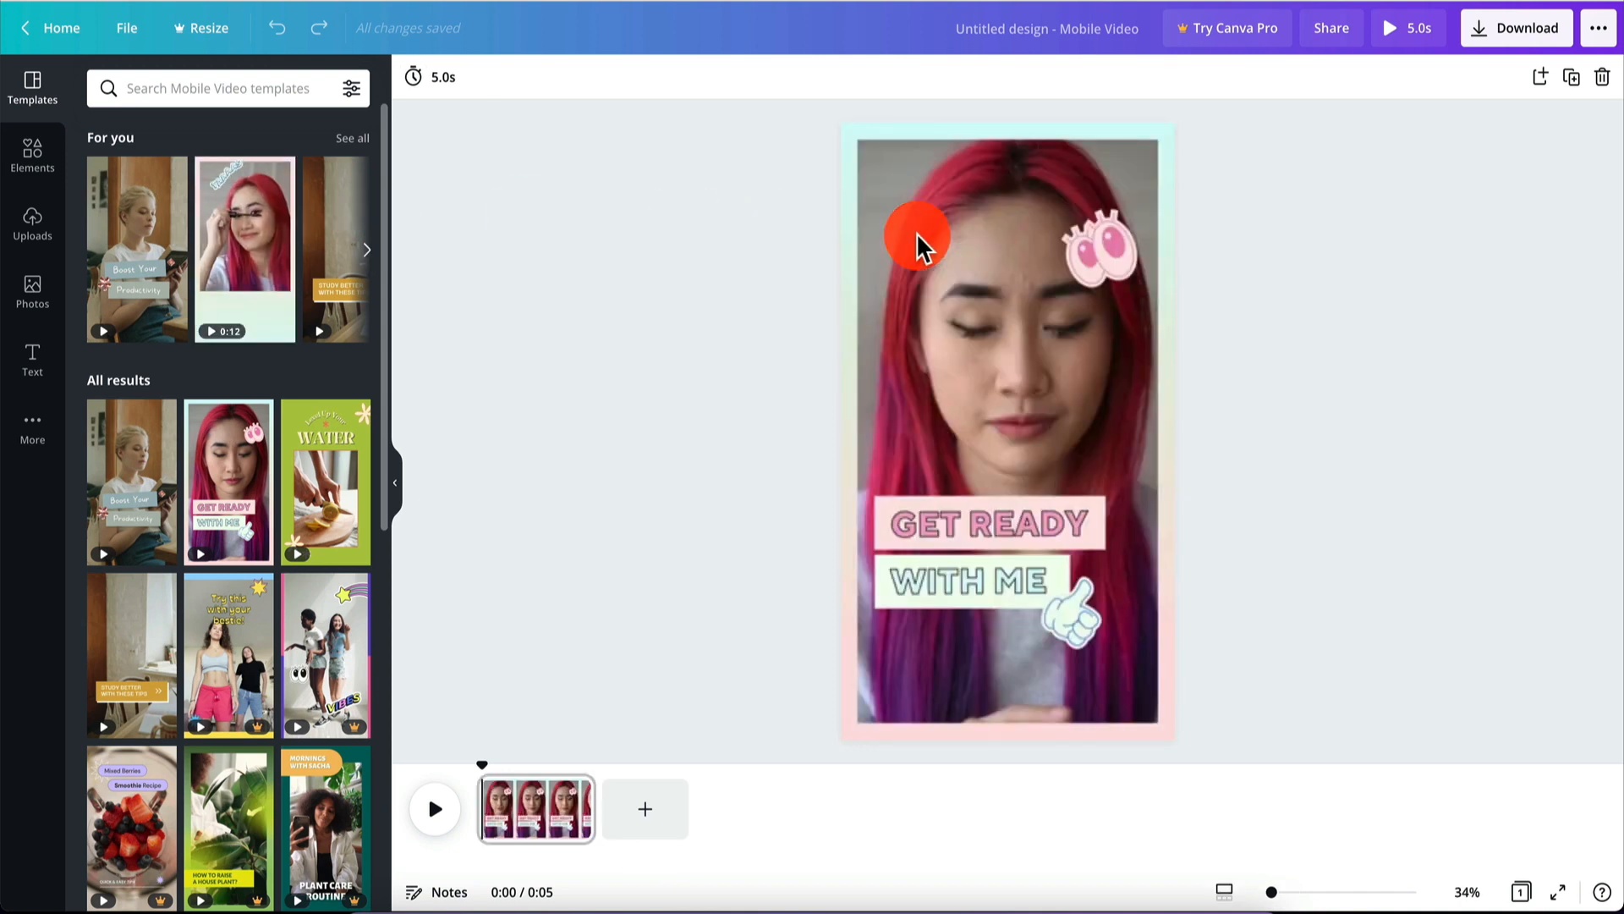
left_click(435, 808)
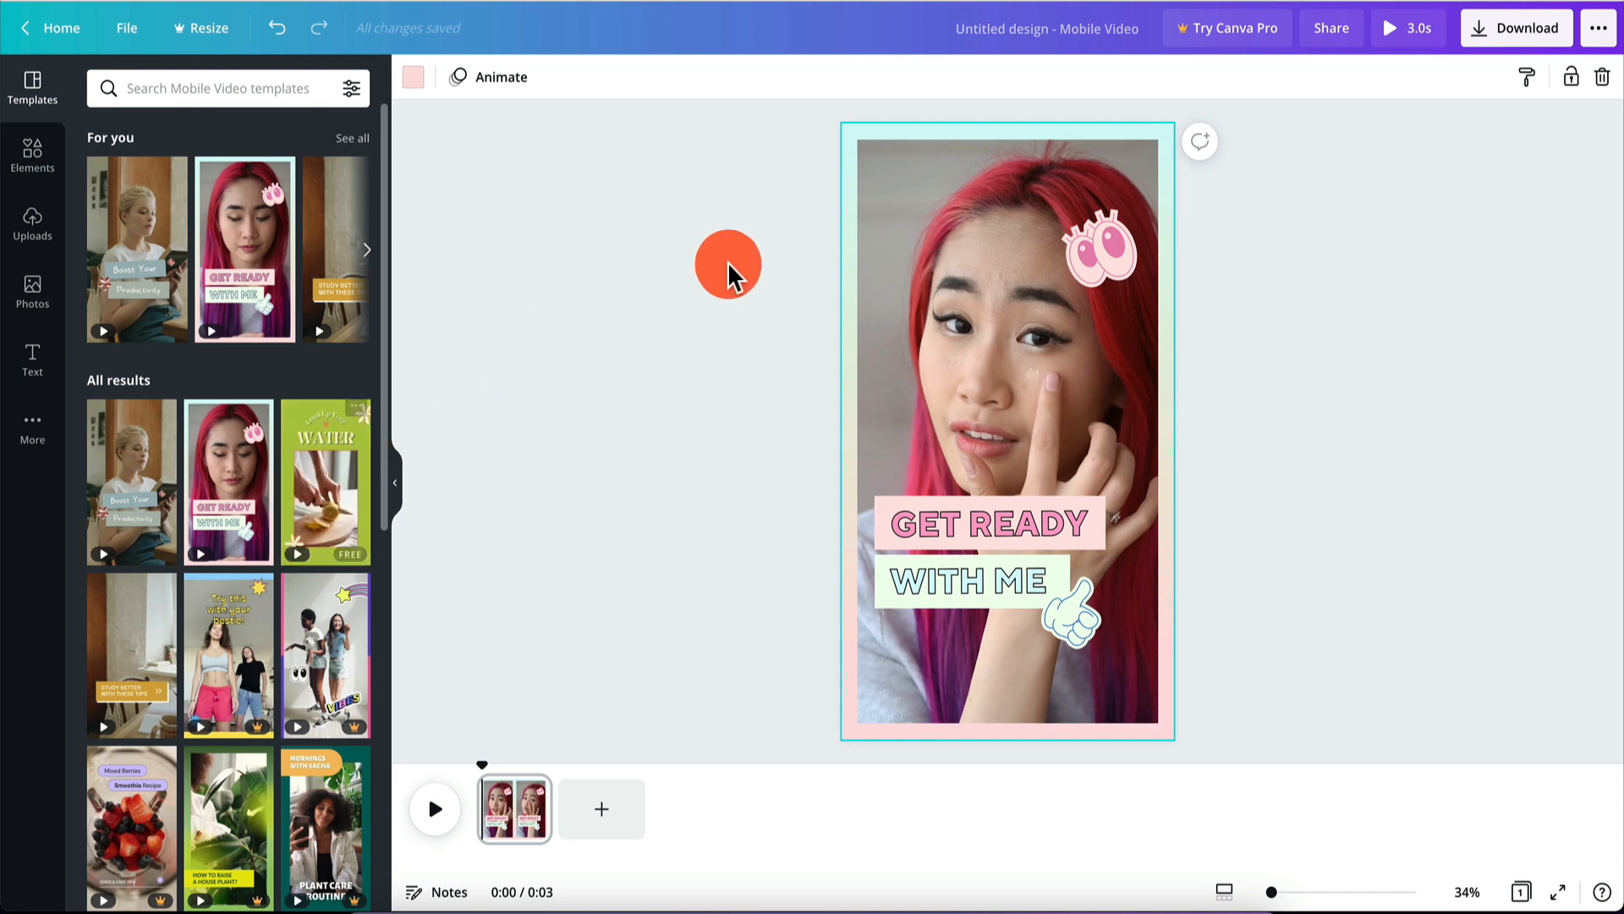
Delete the template's gradient, photo, background, eyes sticker and text elements to clear the page.
left_click(920, 138)
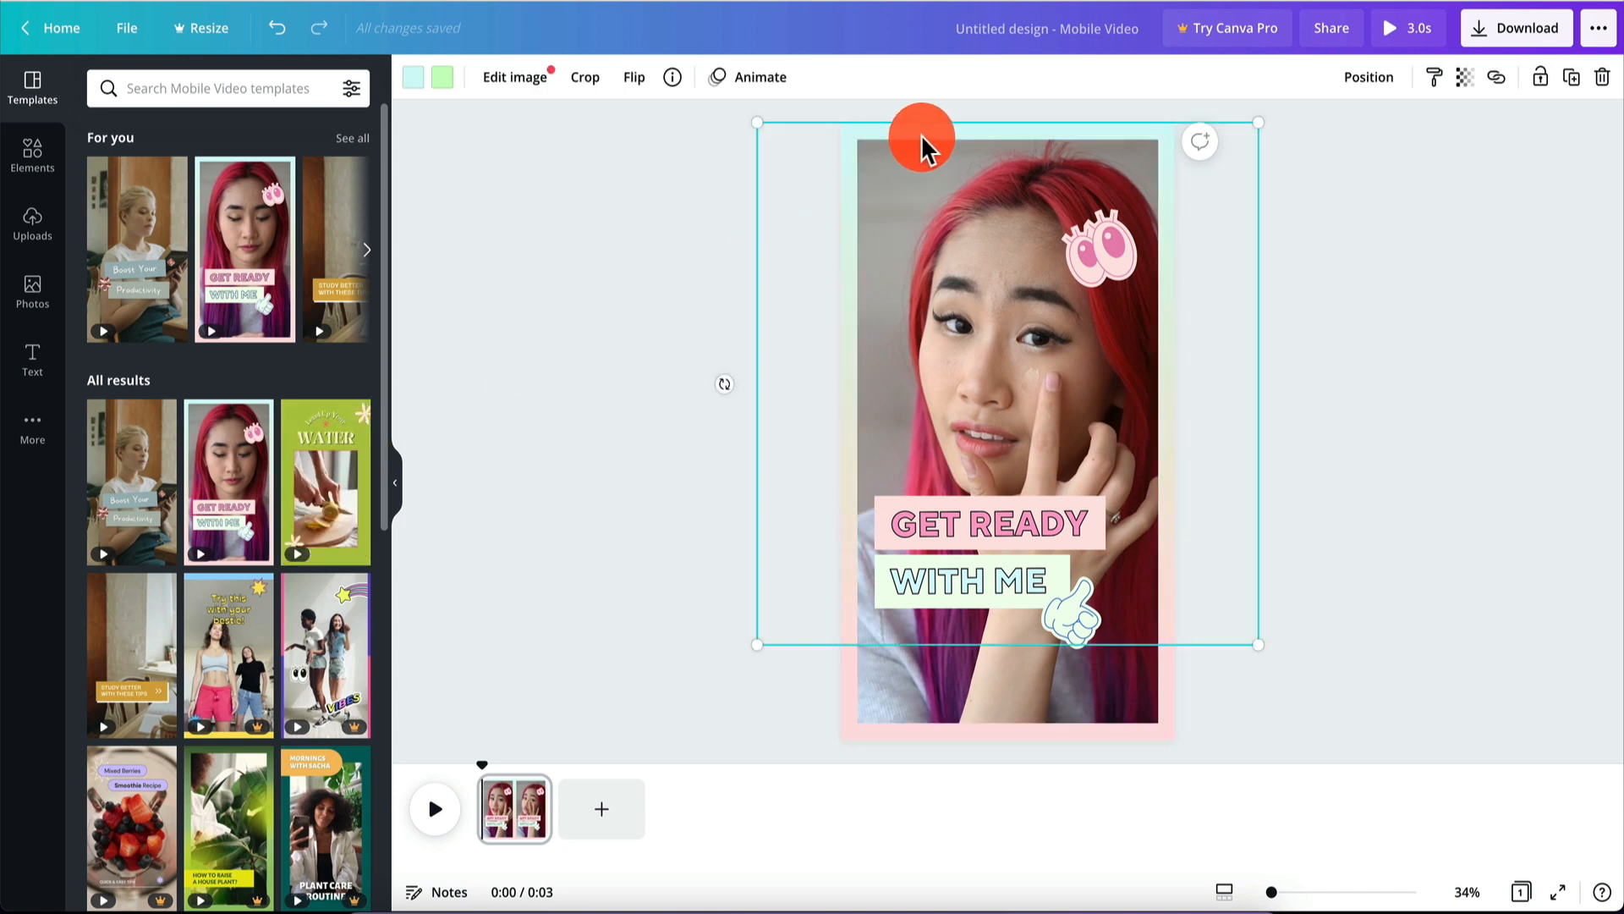
key("Delete")
left_click(940, 253)
key("Delete")
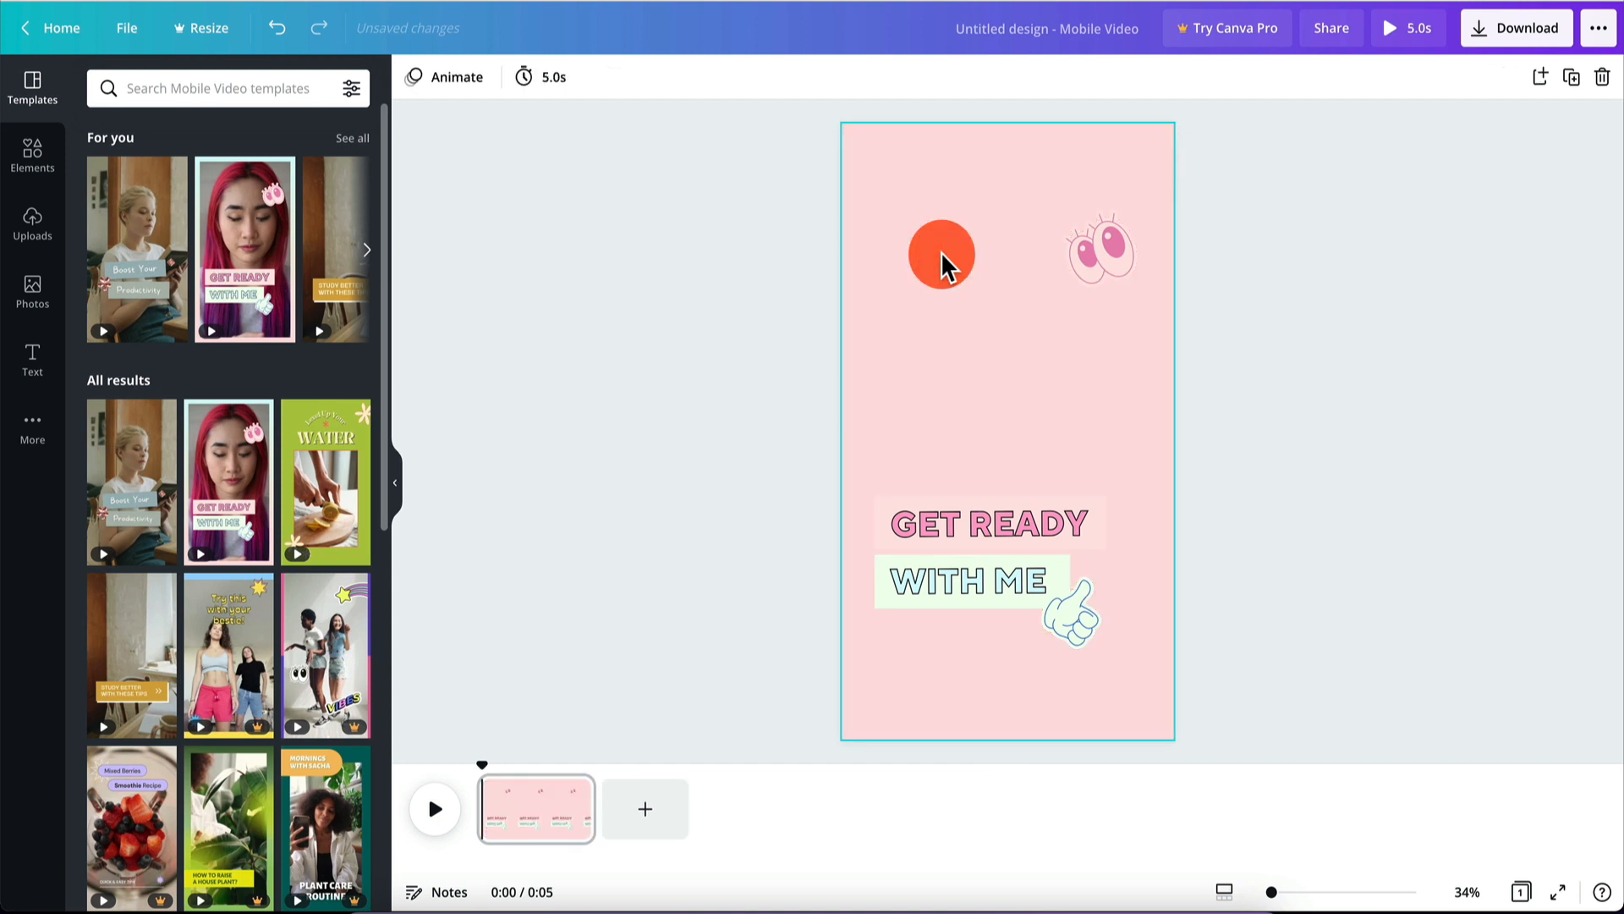
left_click(987, 235)
key("Delete")
left_click(1113, 238)
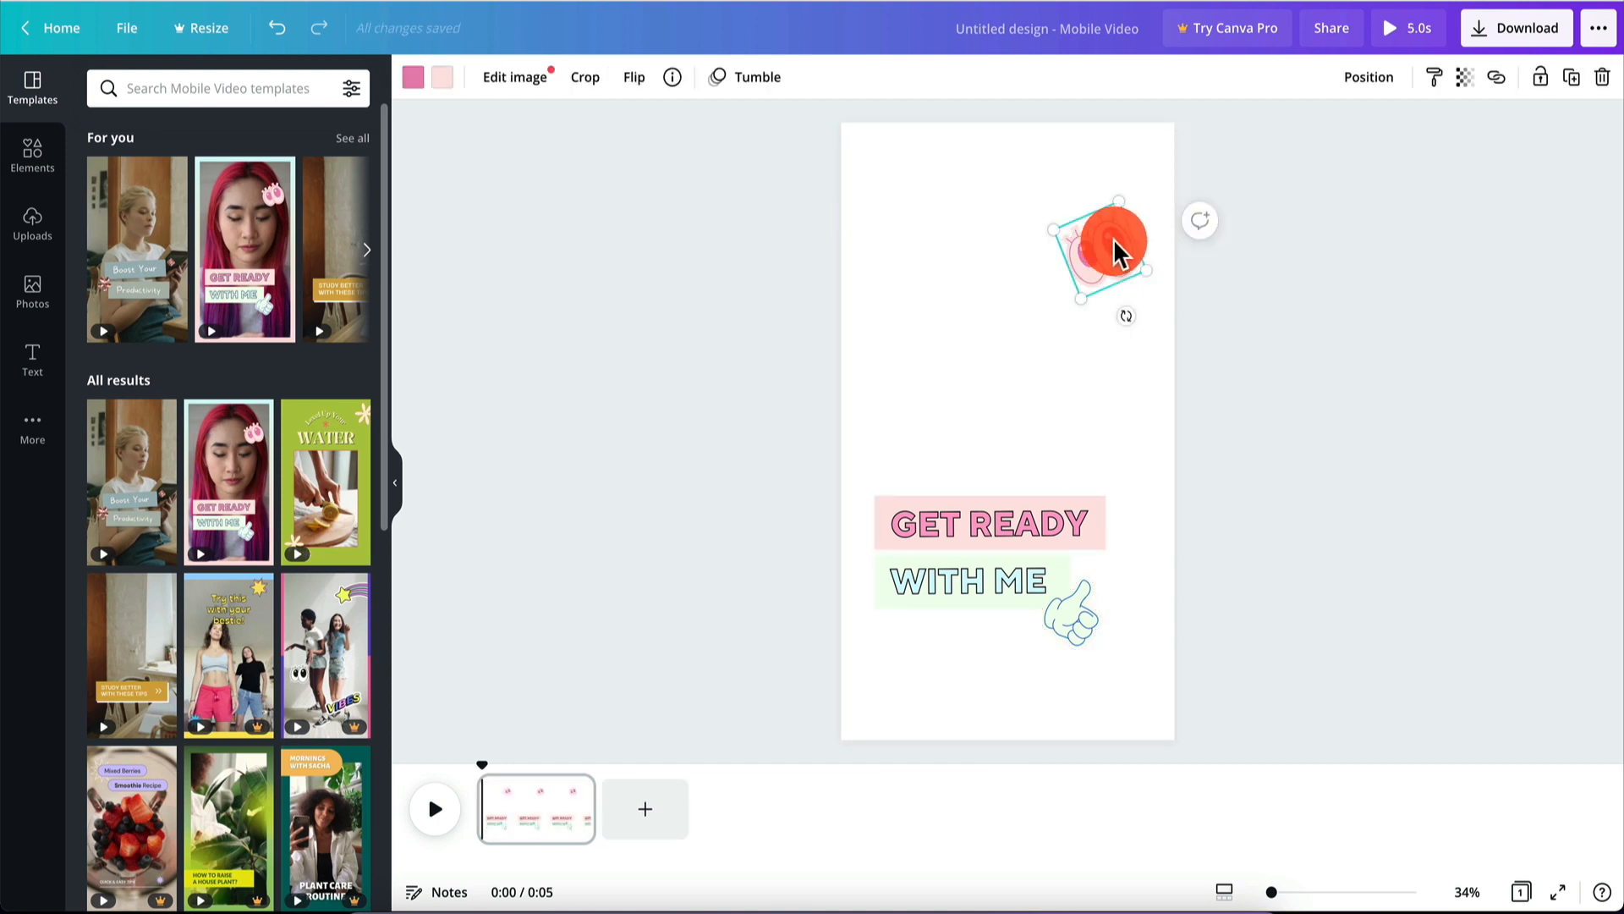
key("Delete")
left_click(1037, 536)
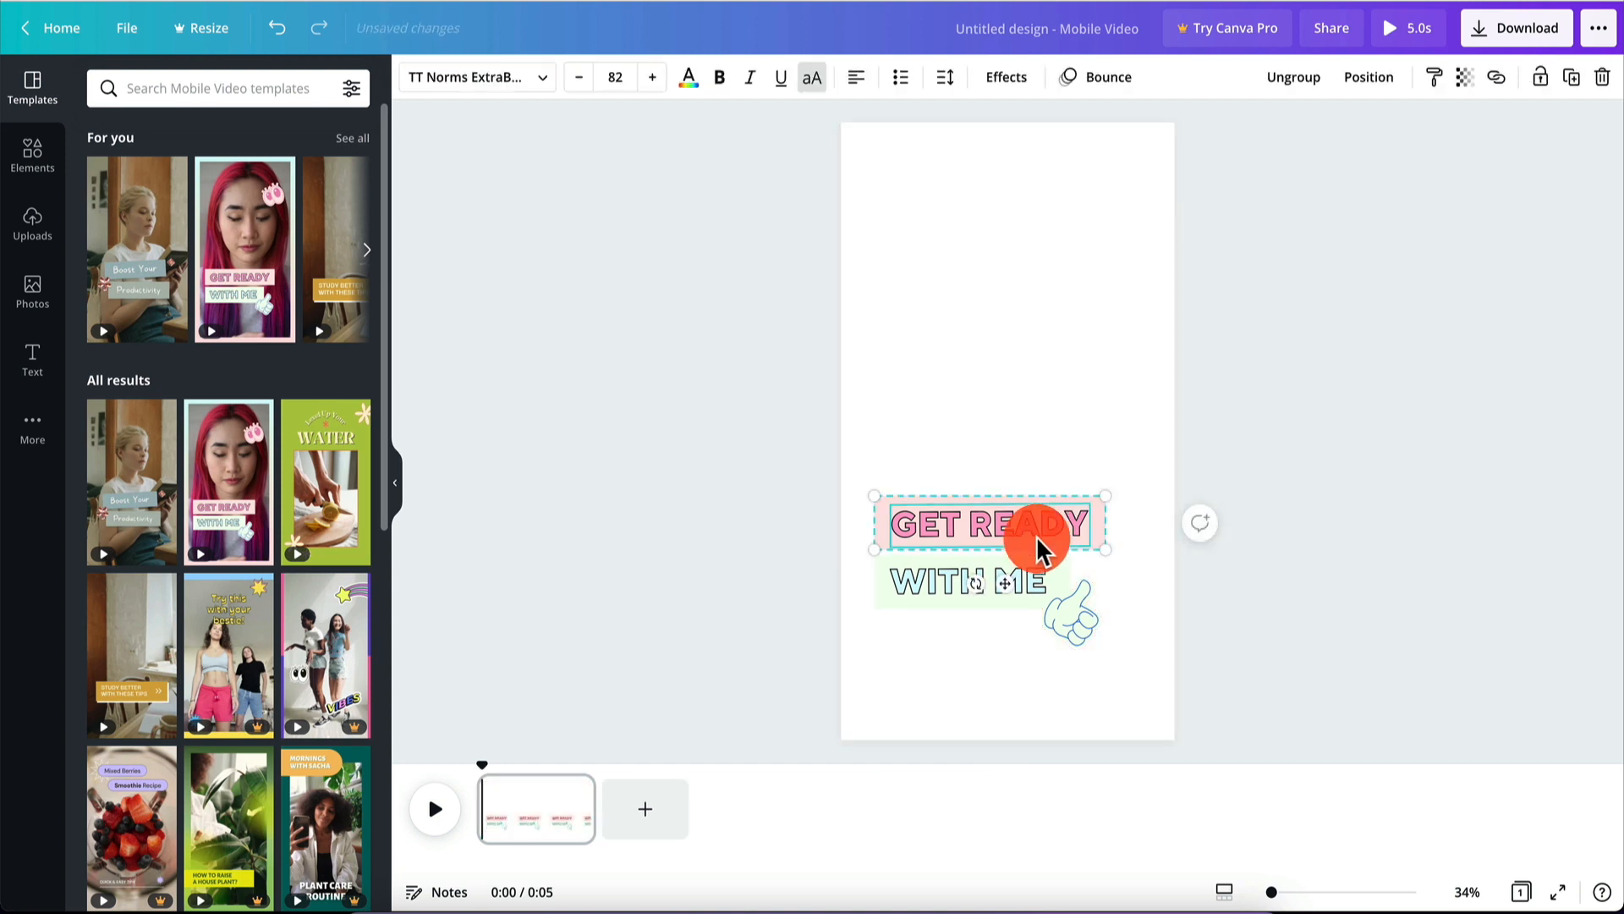
key("Delete")
Return the playhead to the start of the timeline and add three blank pages after the first one.
left_click(535, 795)
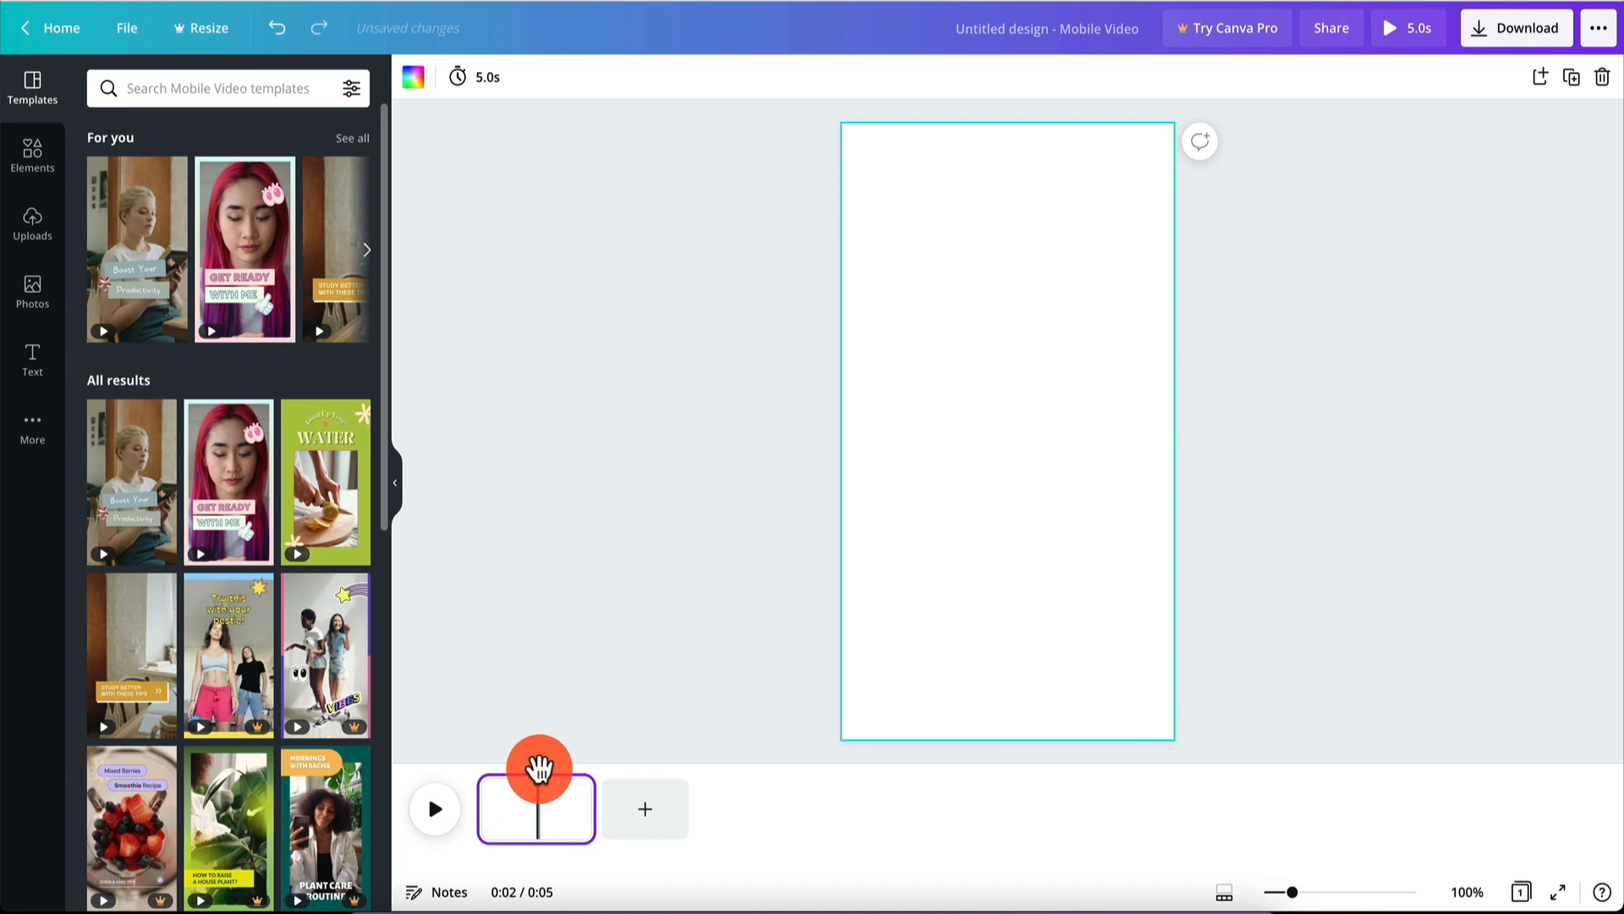
left_click_drag(541, 770, 469, 774)
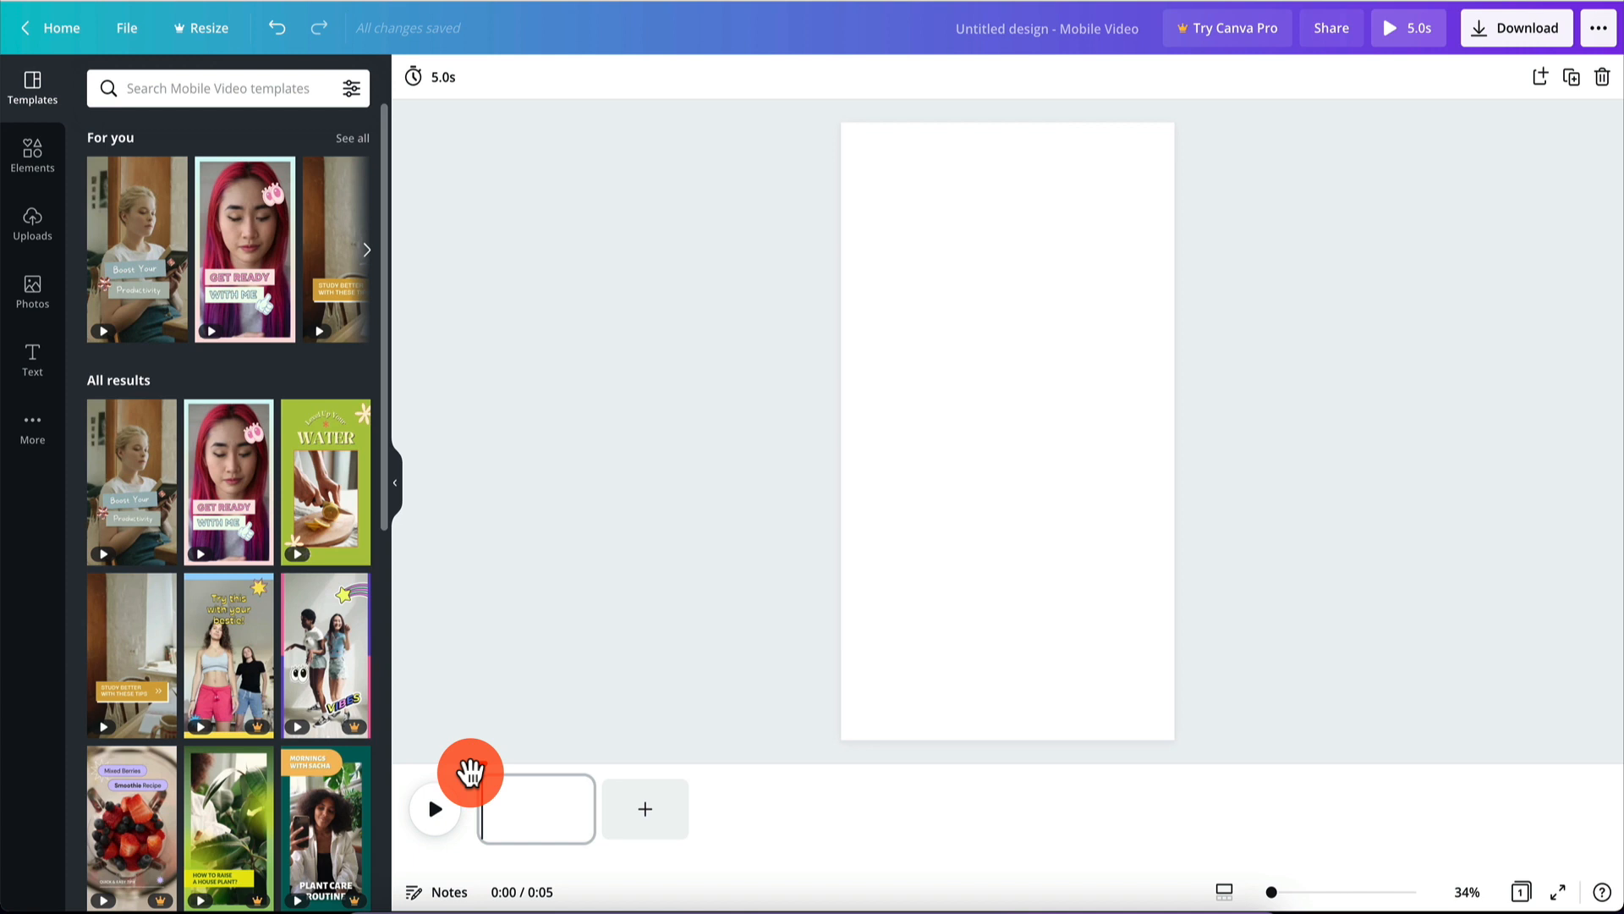
left_click(650, 810)
left_click(759, 816)
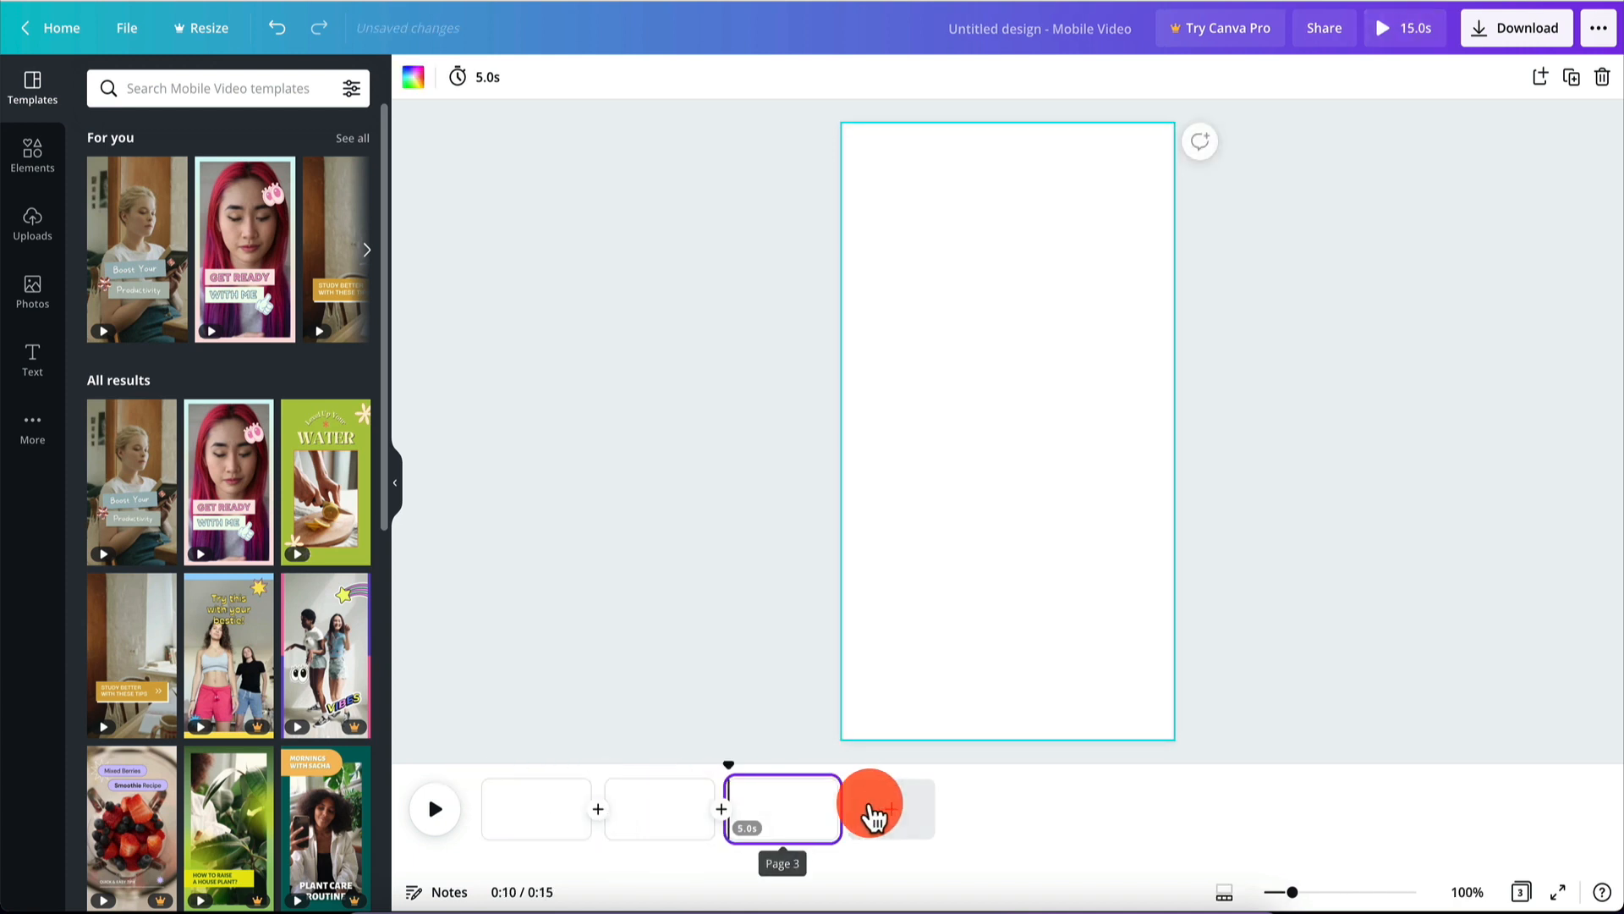
left_click(874, 817)
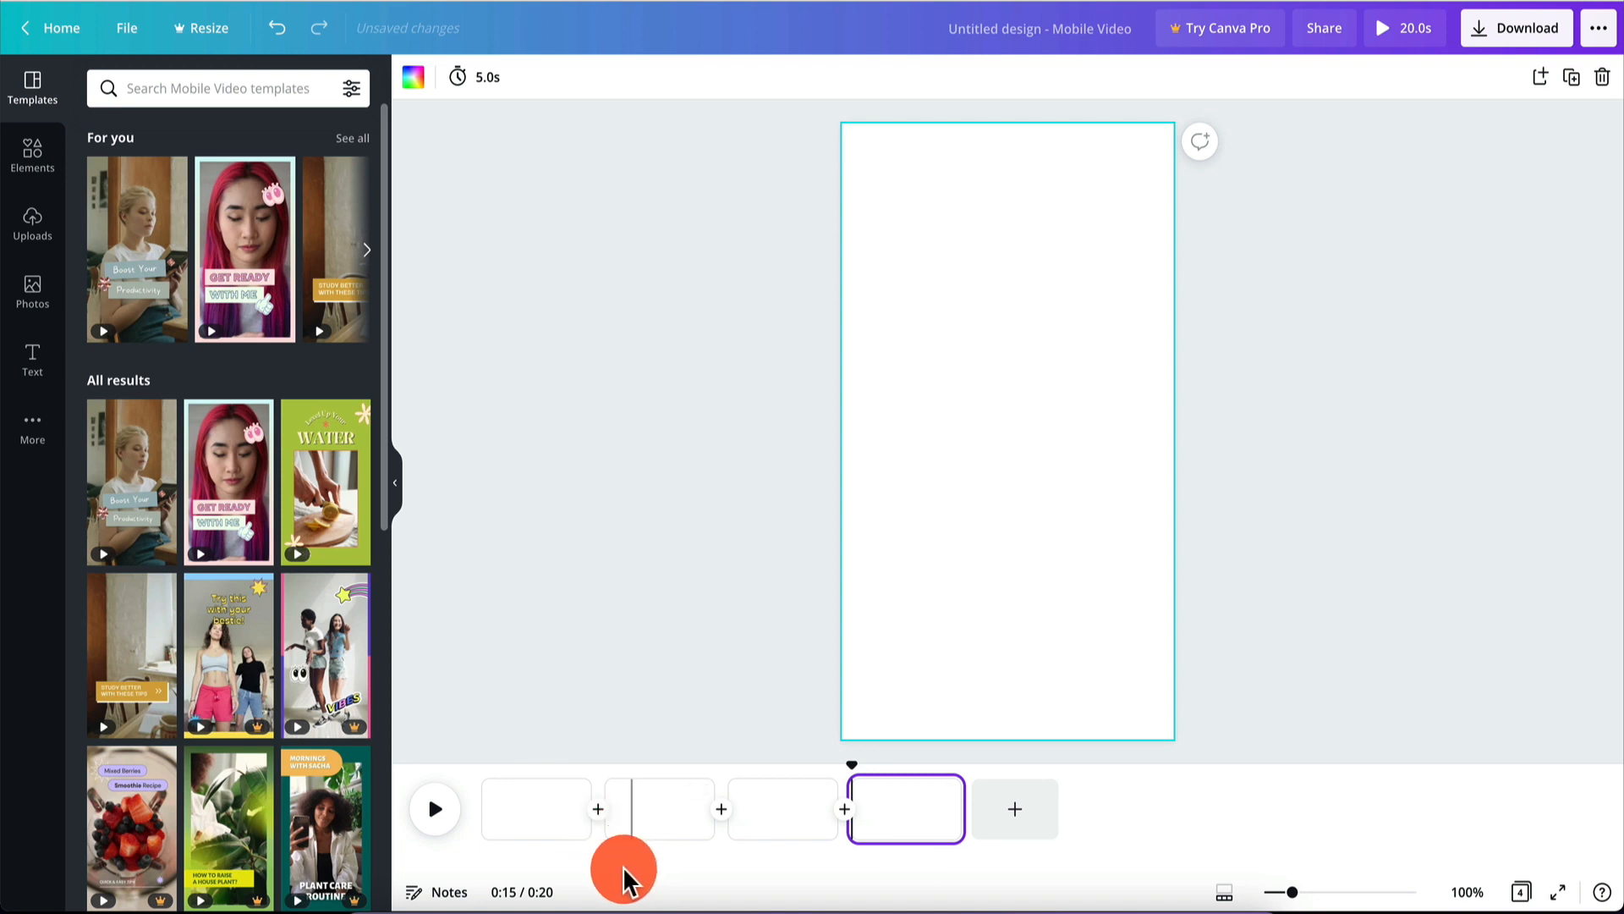
Select the first page and set the timing of all four pages to 3.0 seconds.
left_click(645, 808)
left_click(507, 808)
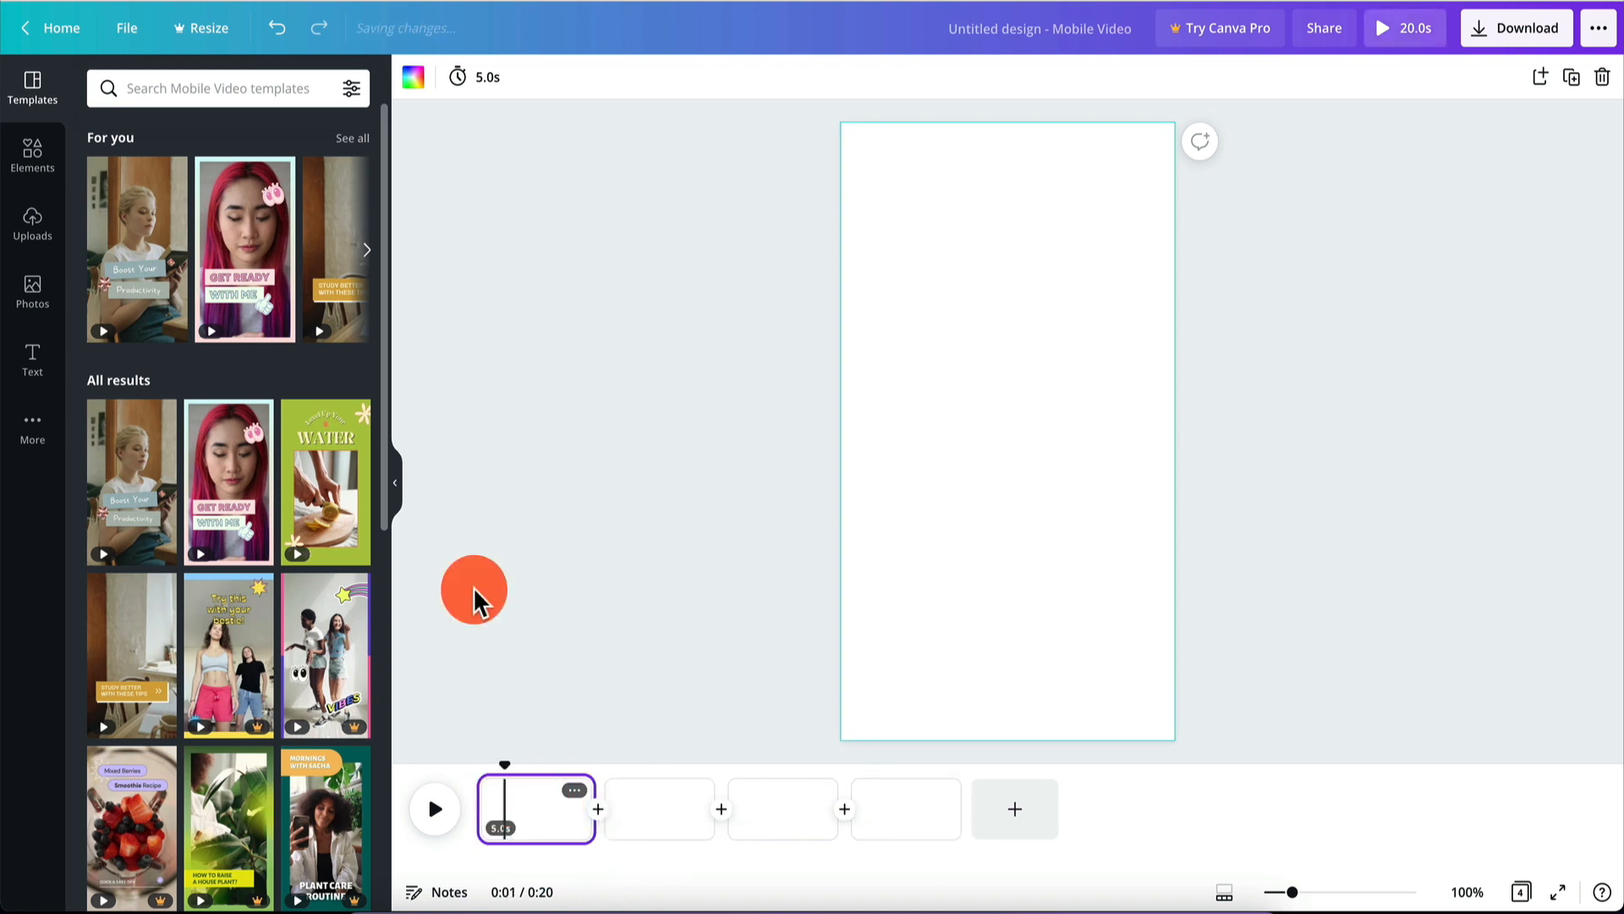
left_click(494, 93)
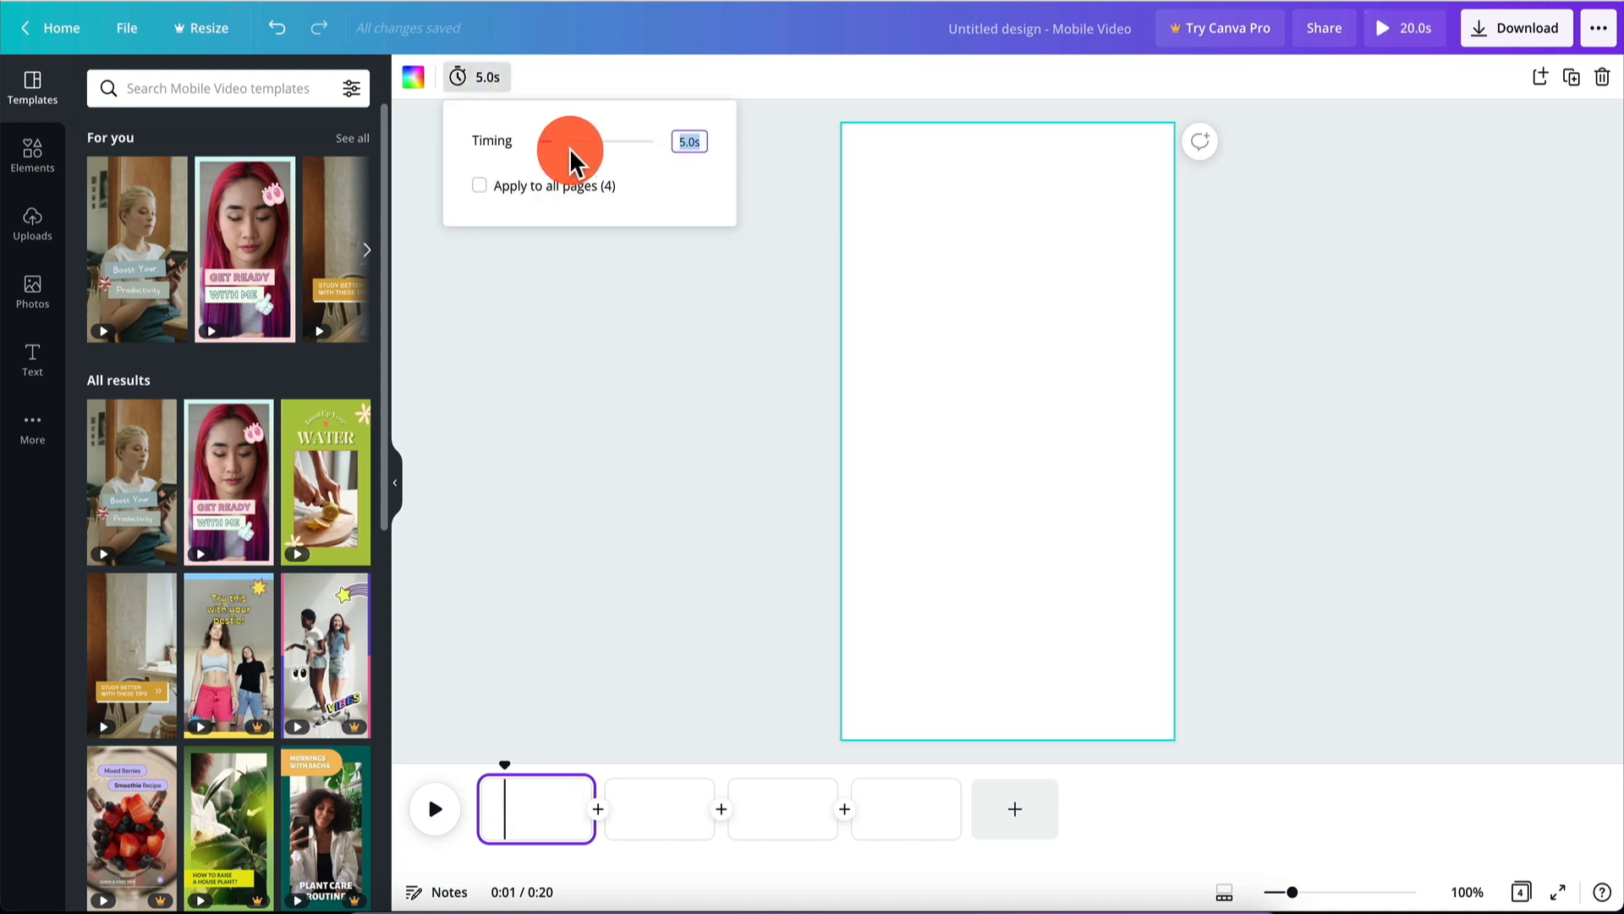
left_click(480, 187)
left_click(690, 141)
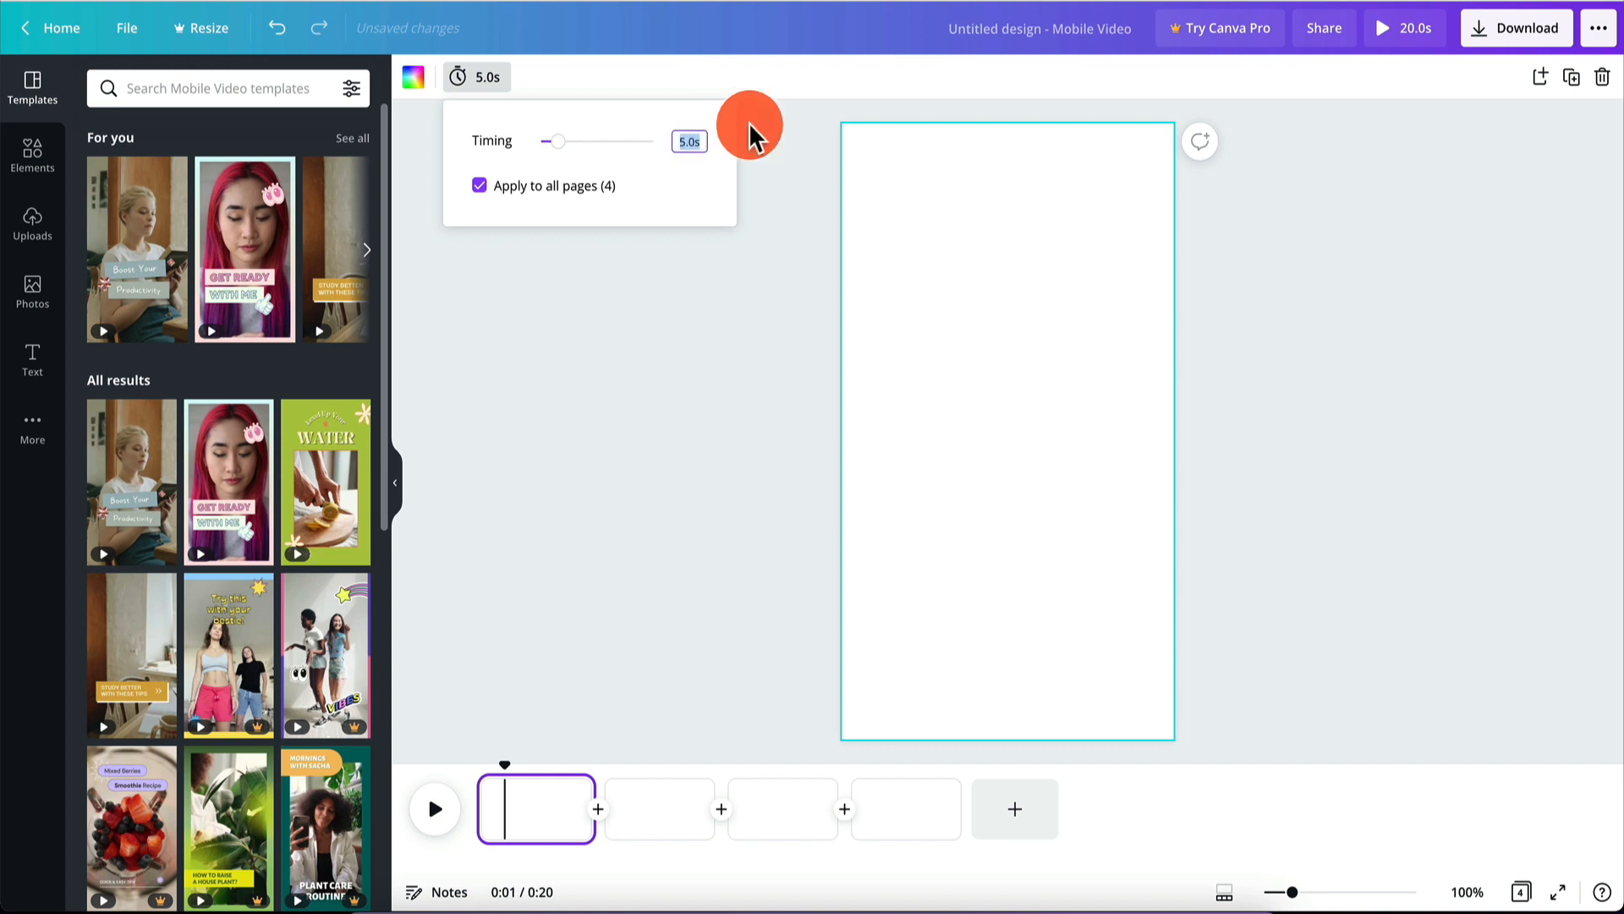
type("3")
key("Return")
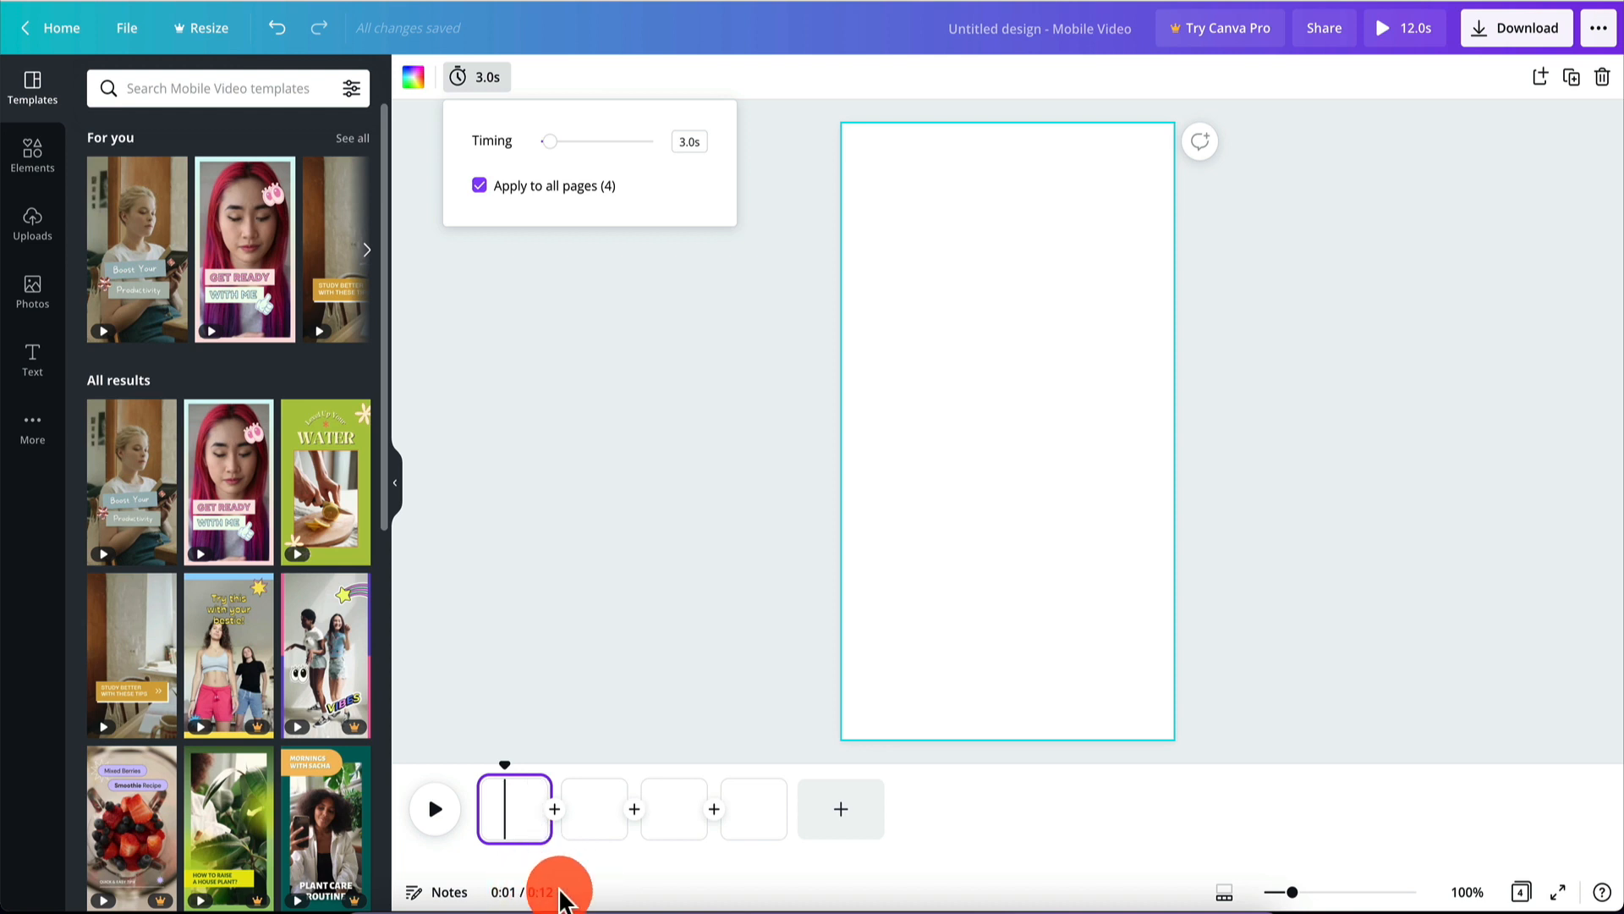
Set the timing of all four pages to 5.0 seconds.
left_click(686, 140)
type("5")
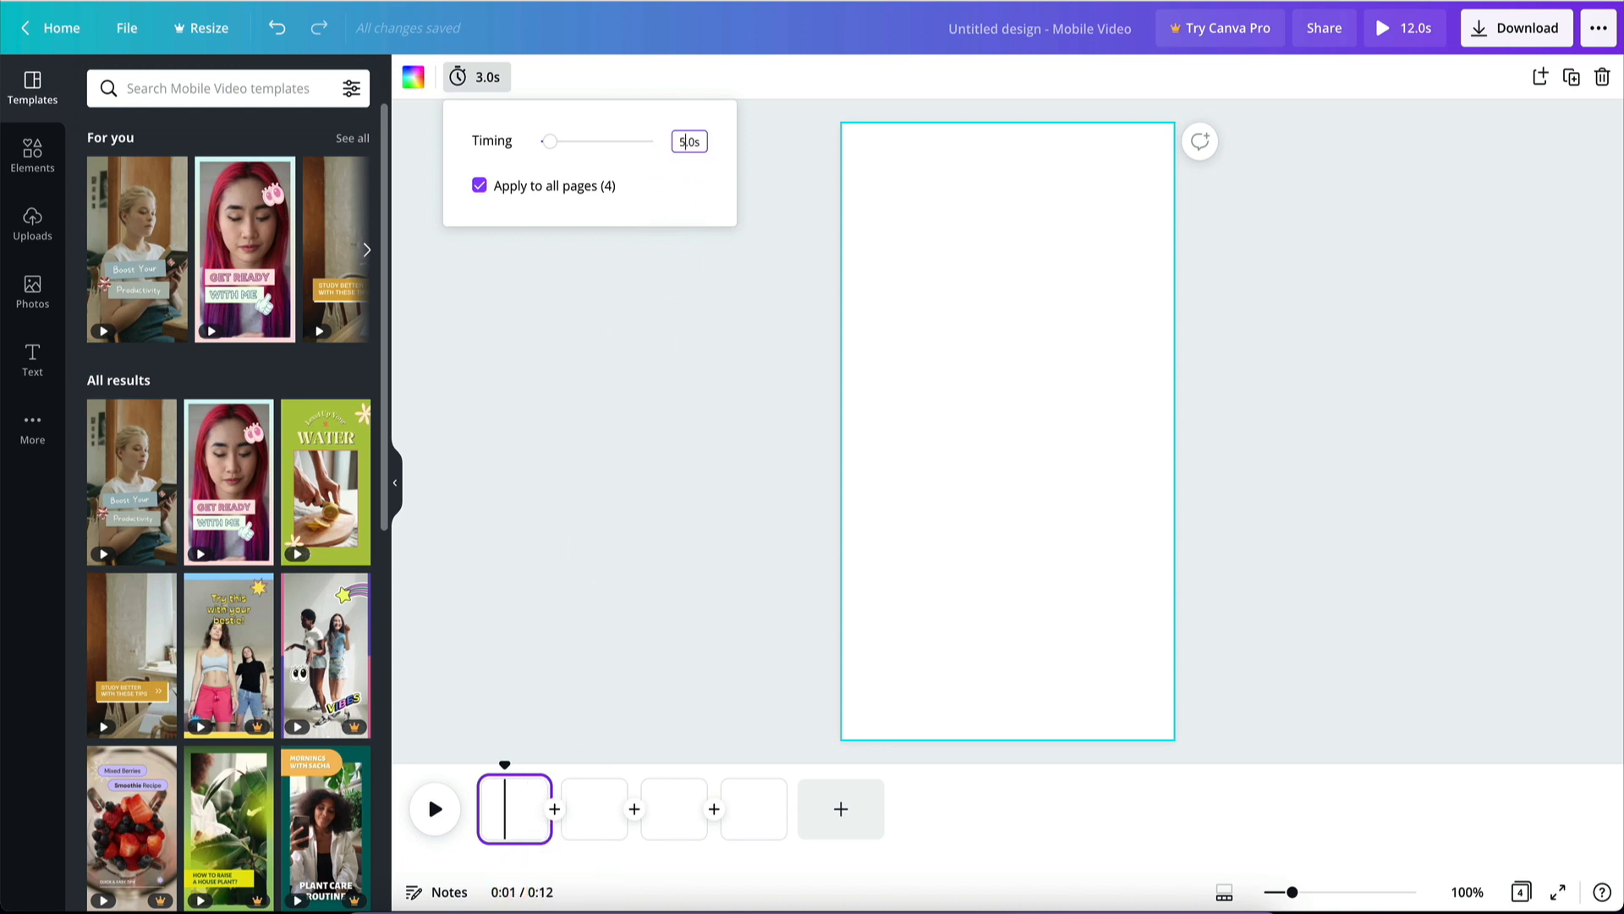
key("Return")
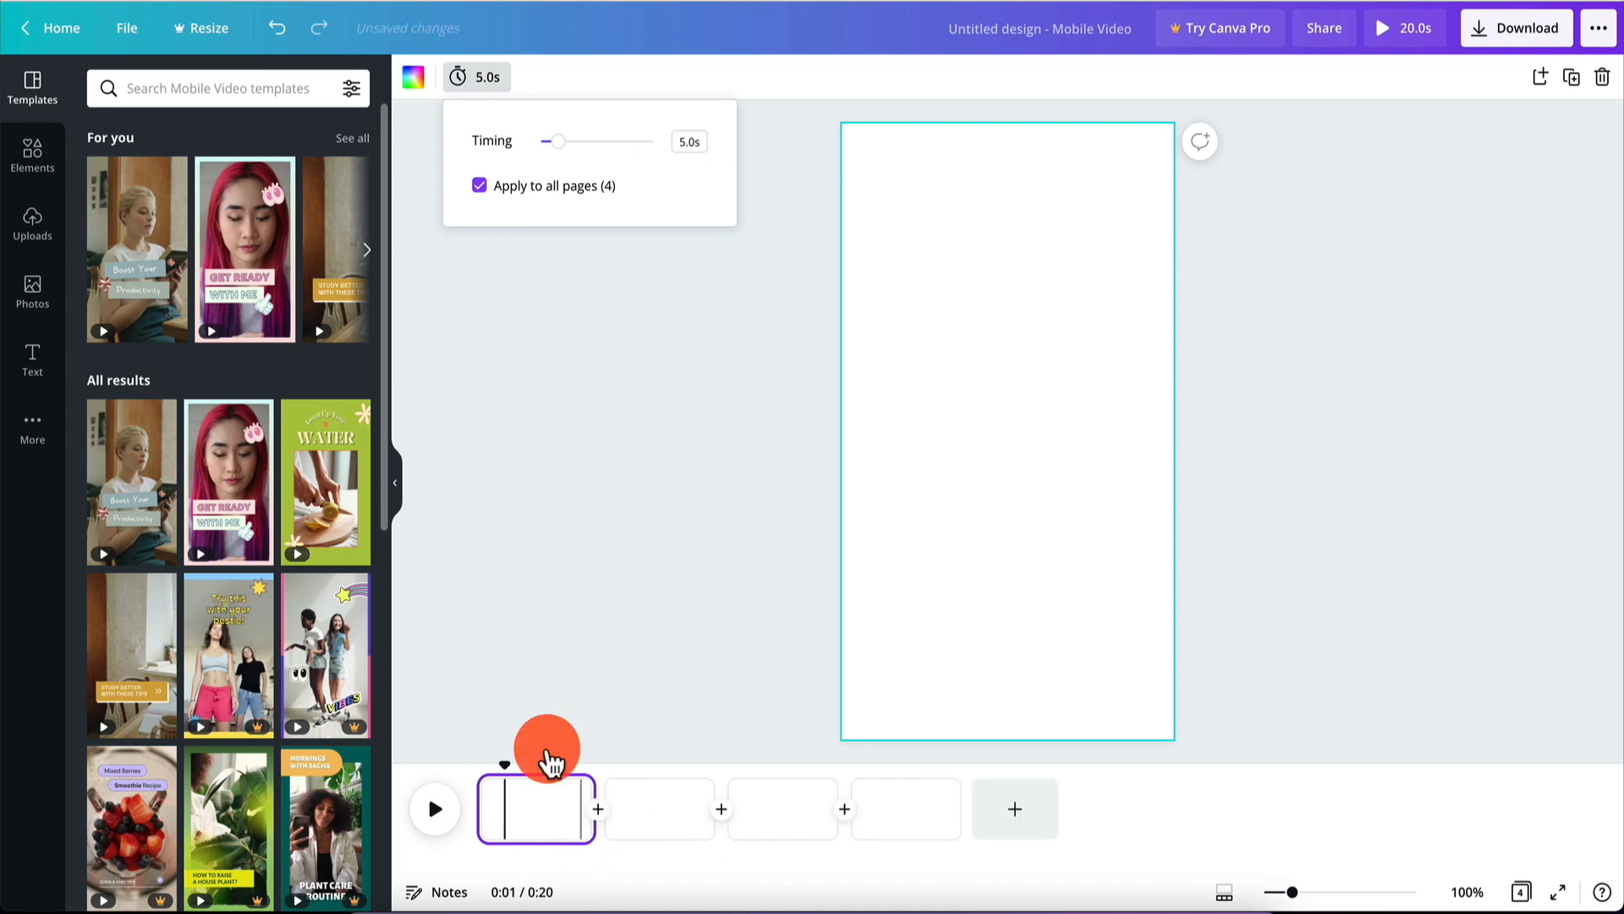
left_click(527, 543)
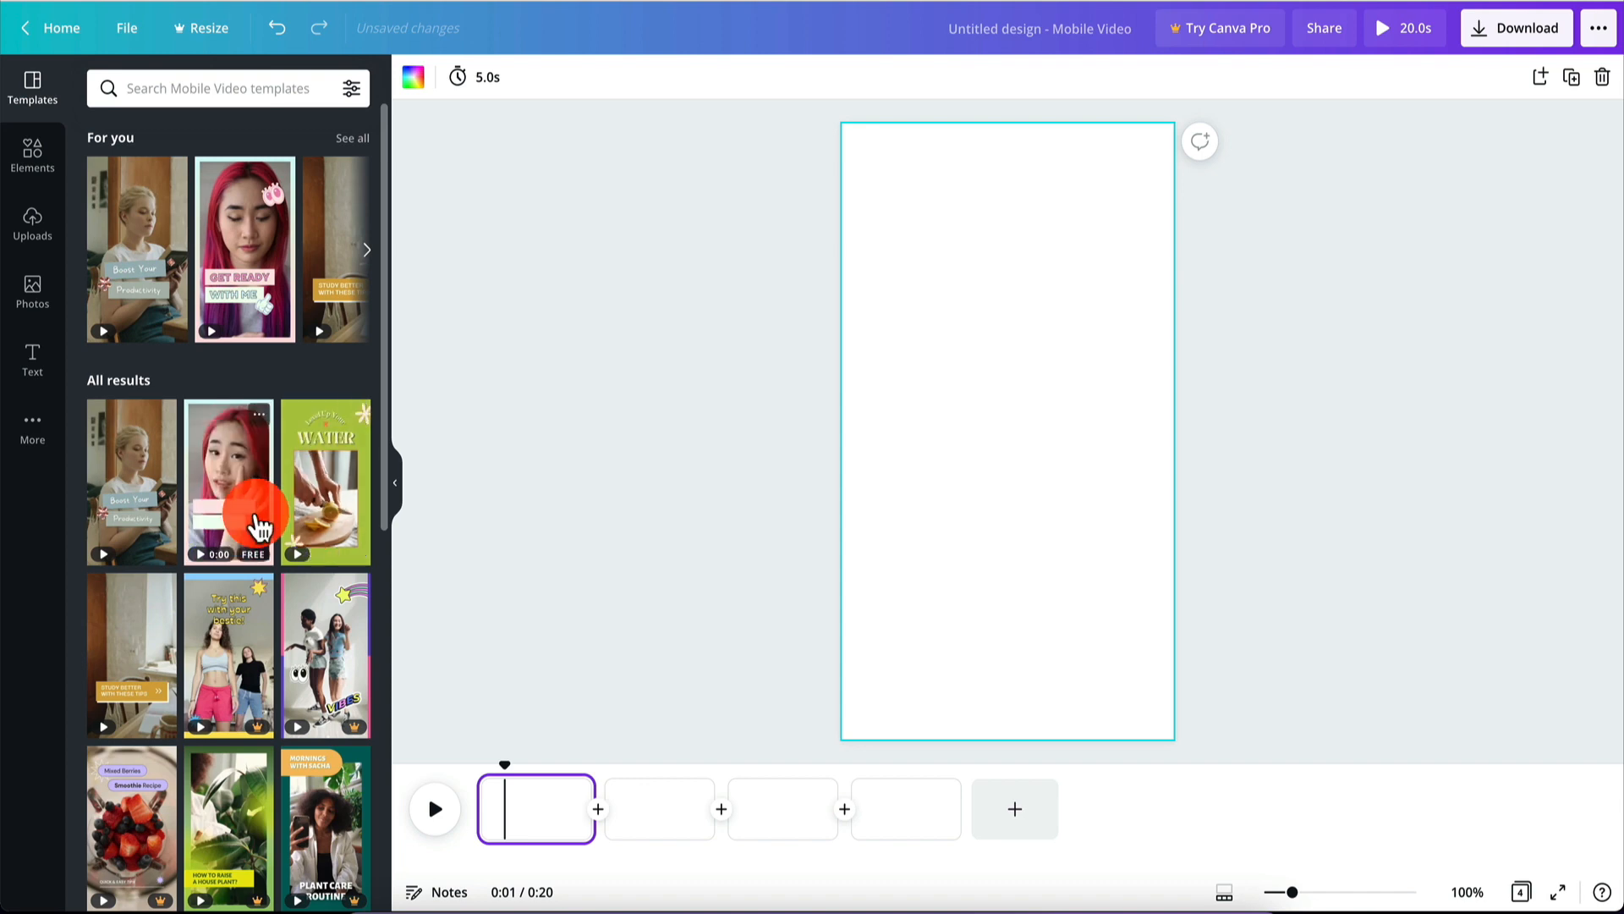
Set the trending photo of two people holding hands as the first page's background.
scroll(254, 519, "down", 10)
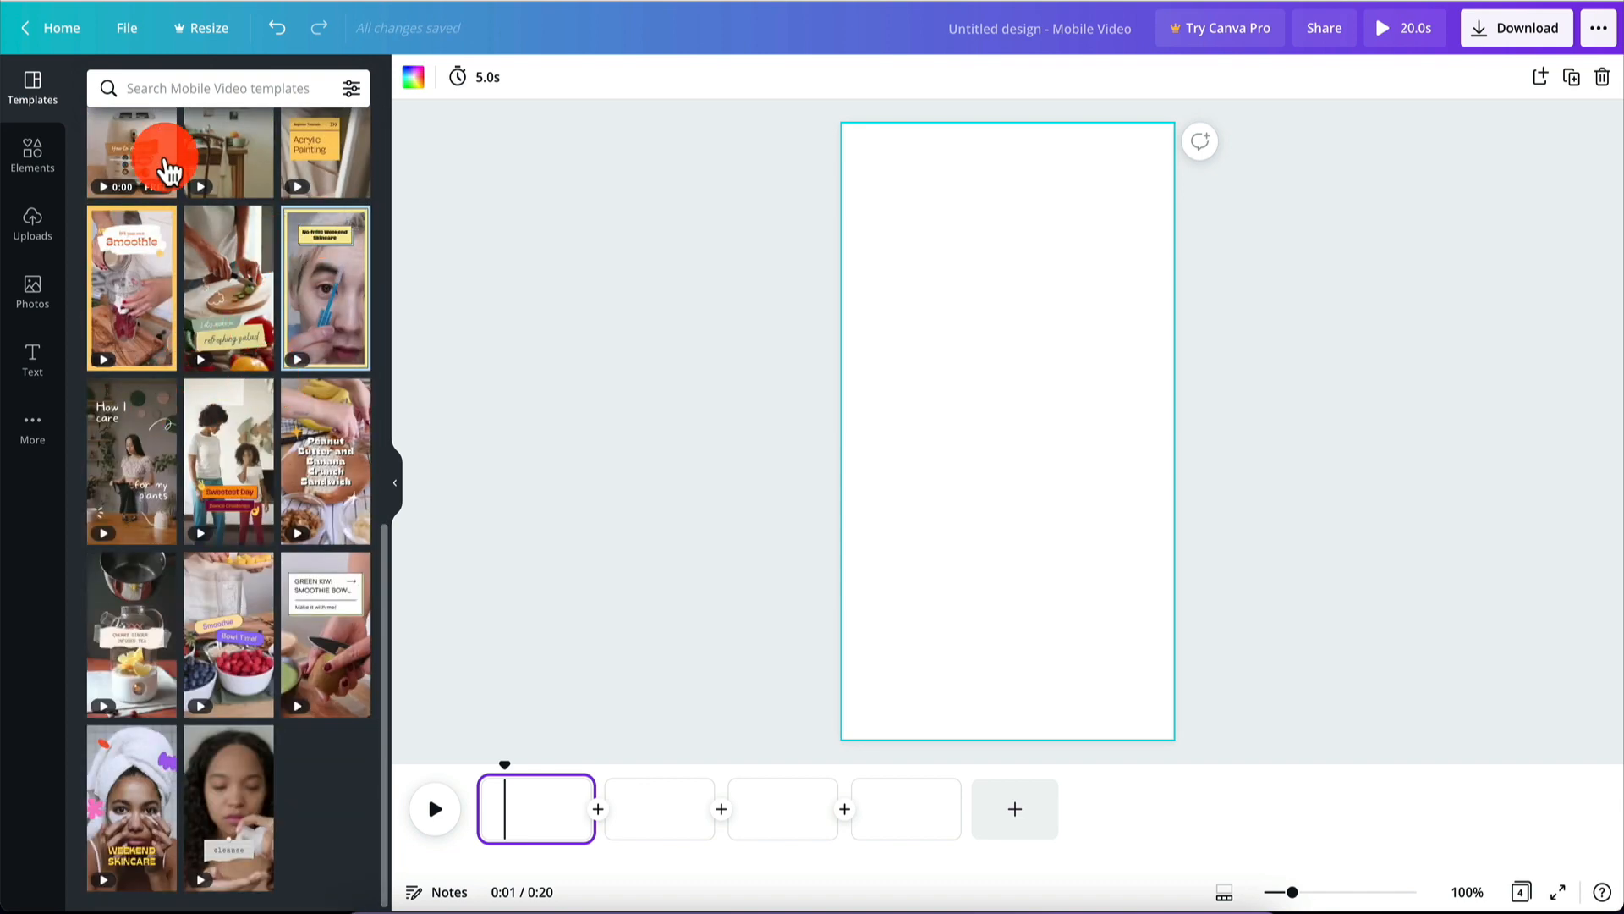
left_click(34, 306)
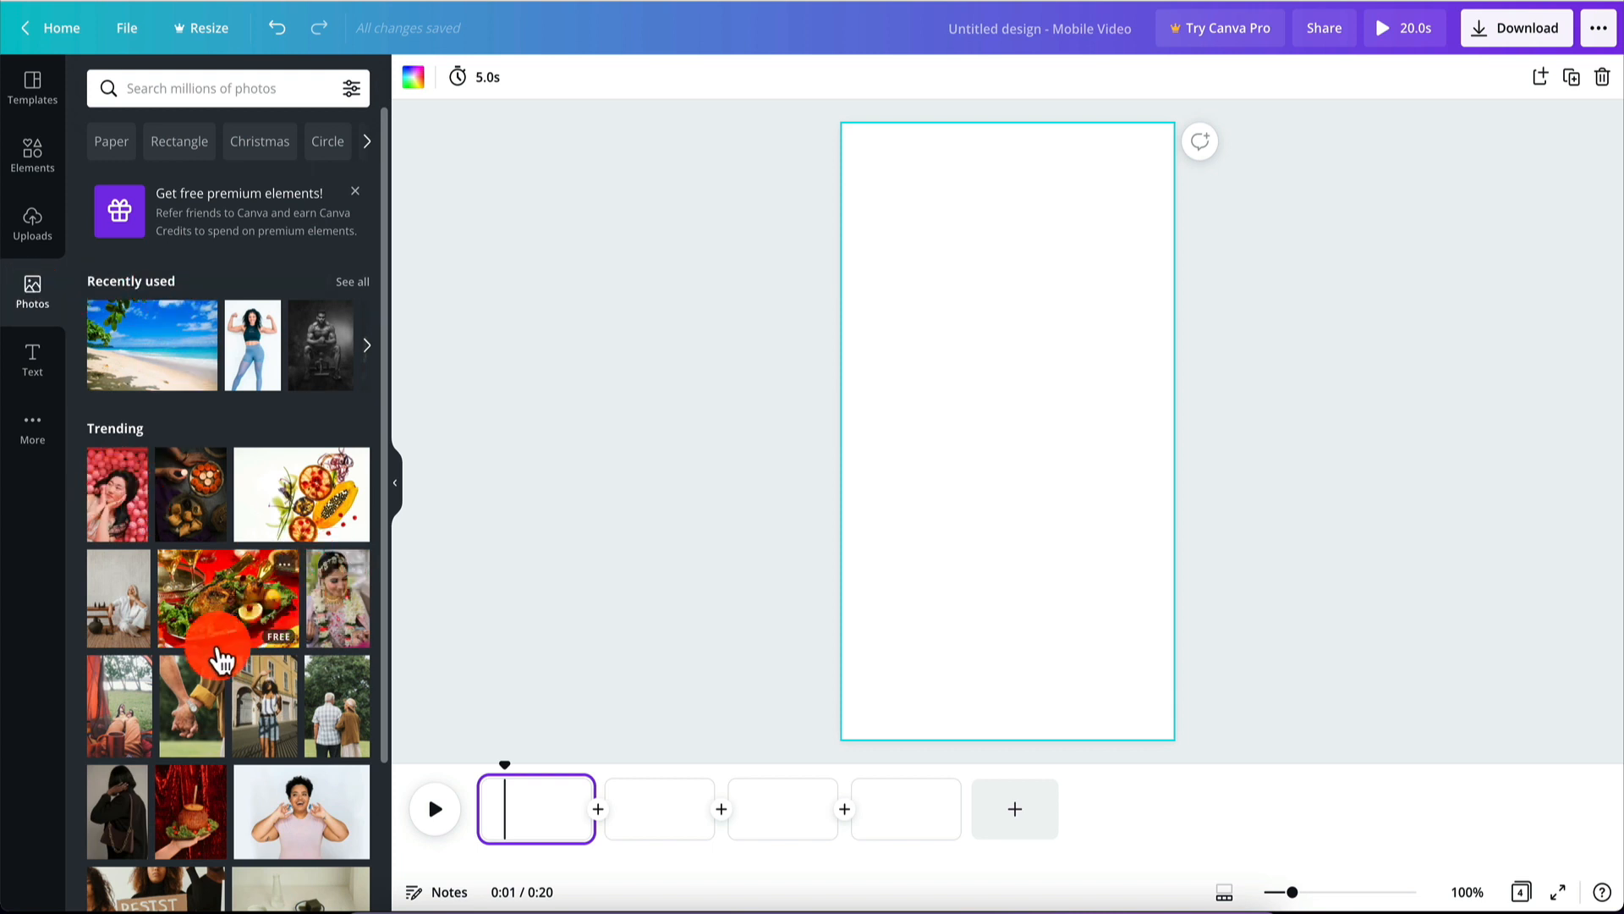
left_click_drag(207, 697, 896, 164)
right_click(896, 167)
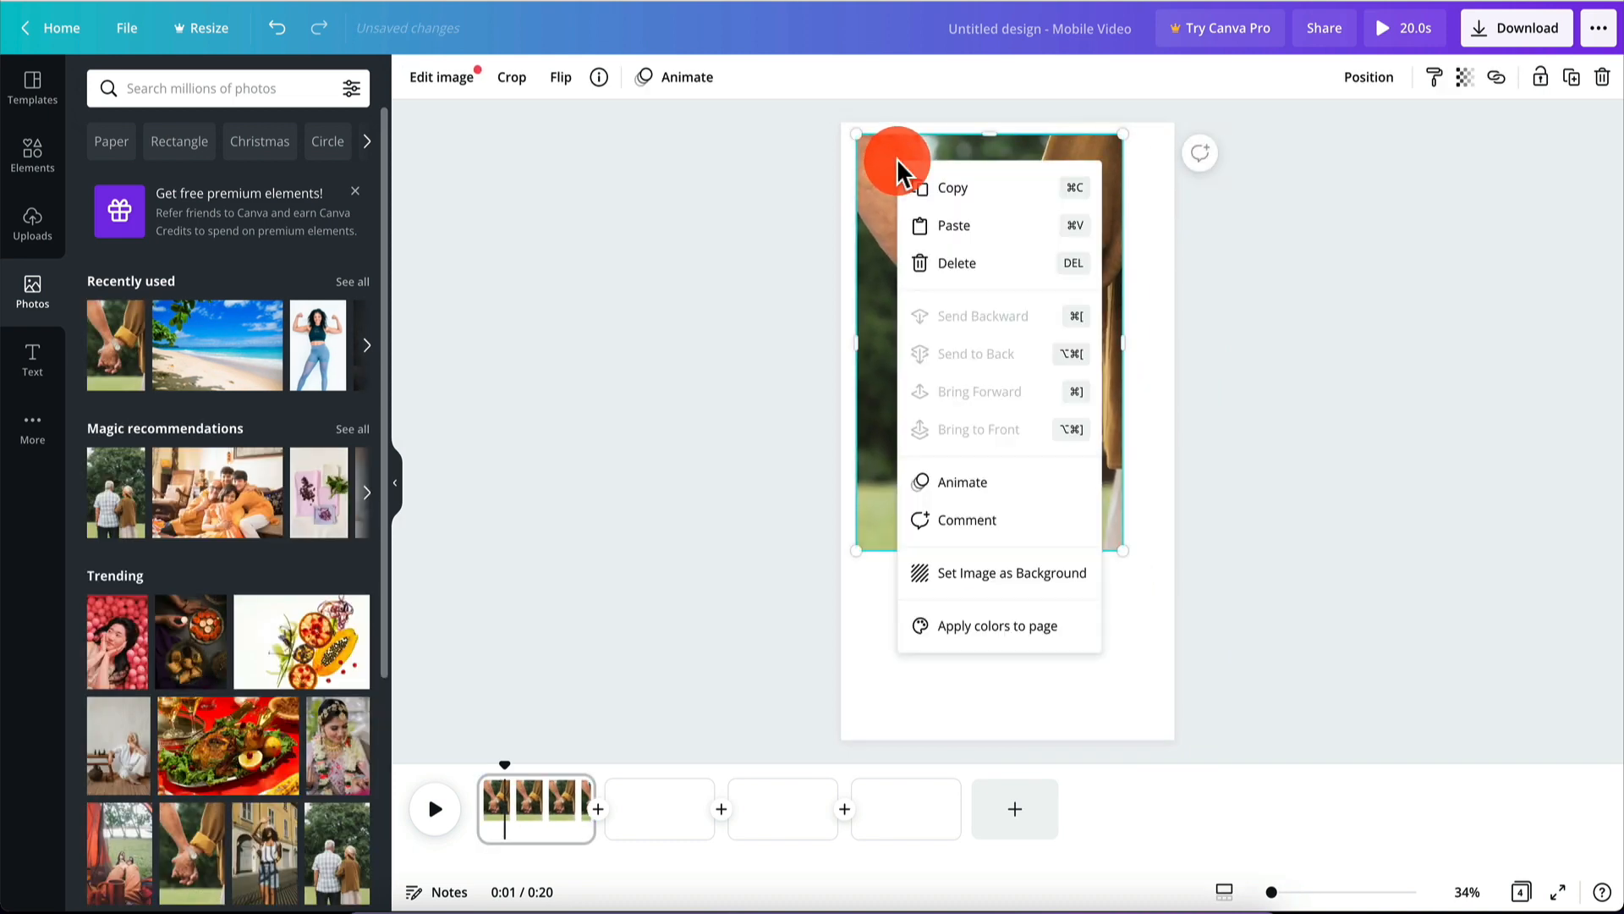
left_click(965, 573)
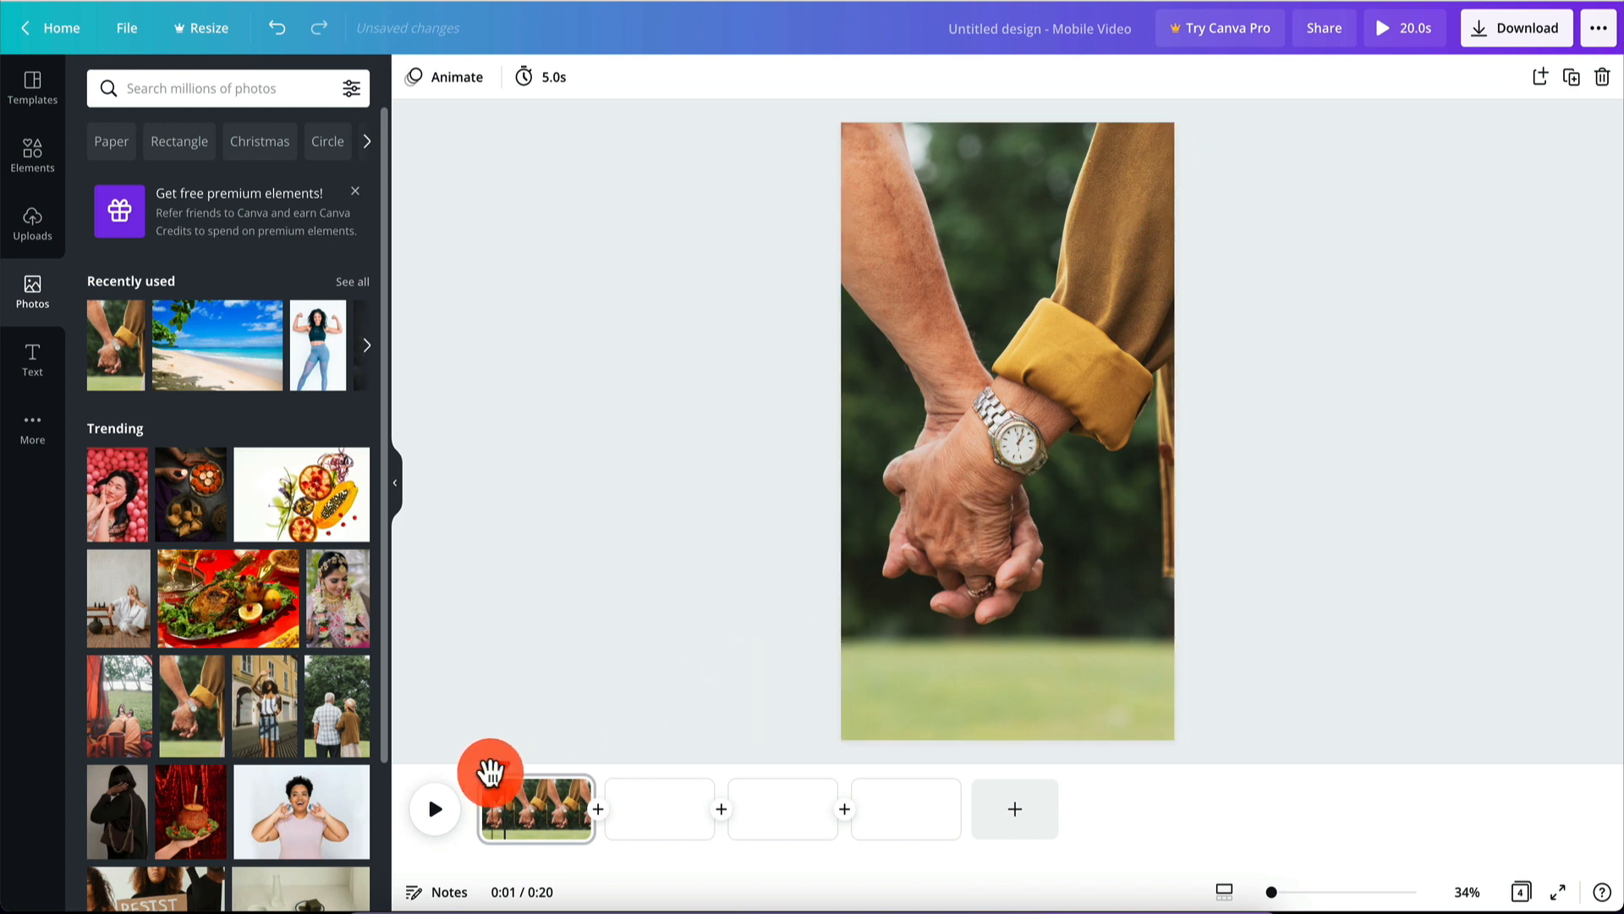
Play the video from the start up to the blank second page and search the photo library for "fitness".
left_click_drag(504, 765, 476, 770)
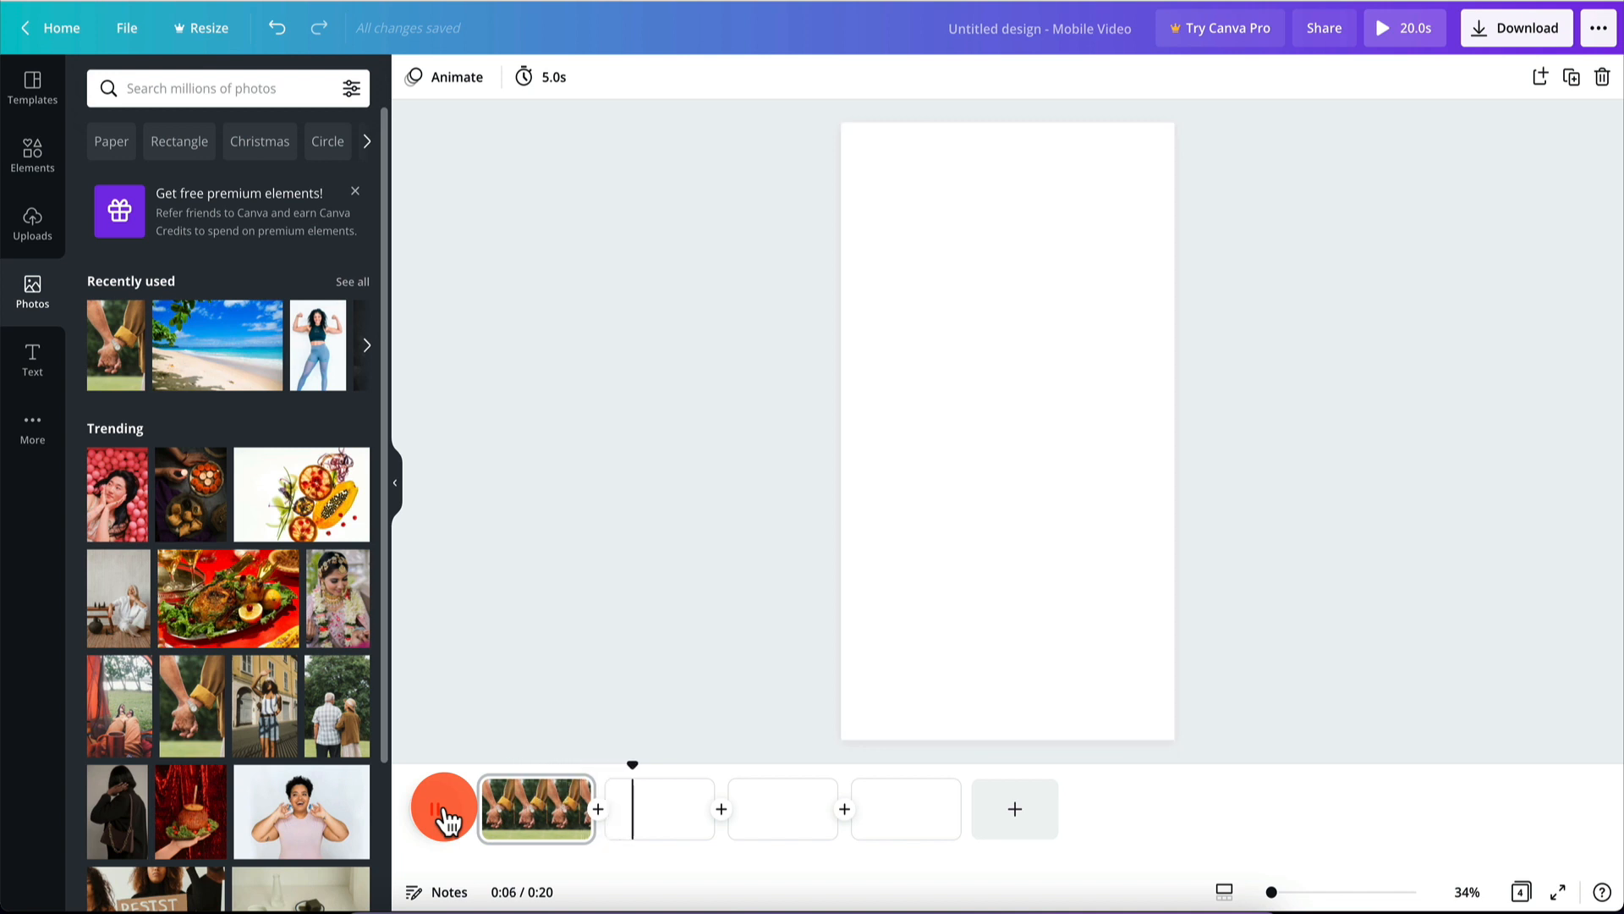
left_click(443, 811)
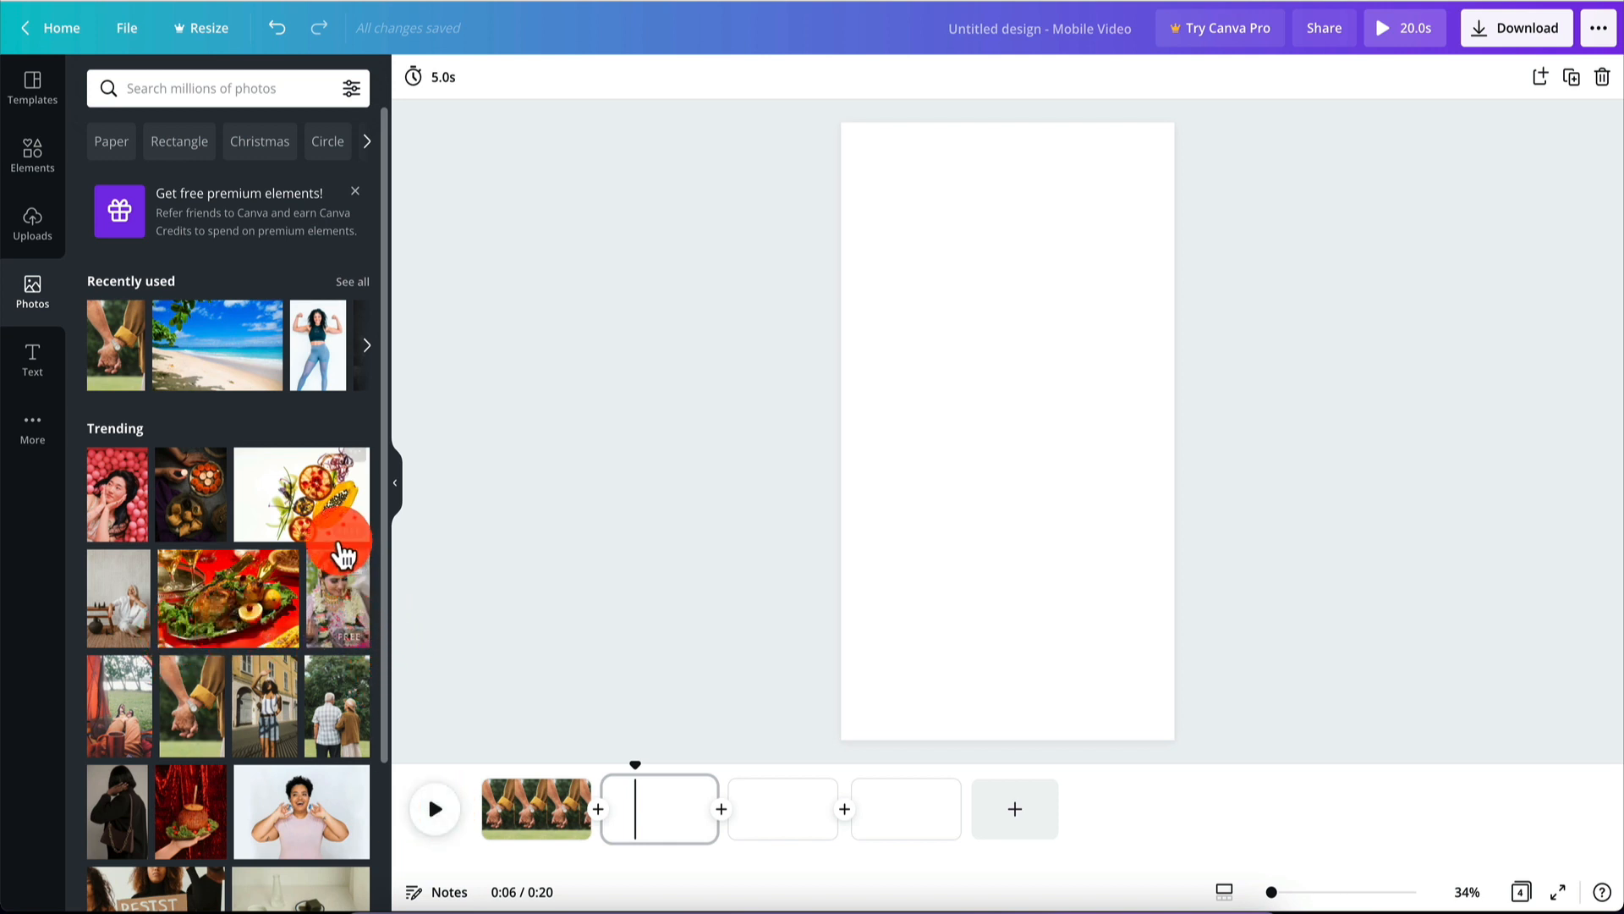
left_click(275, 88)
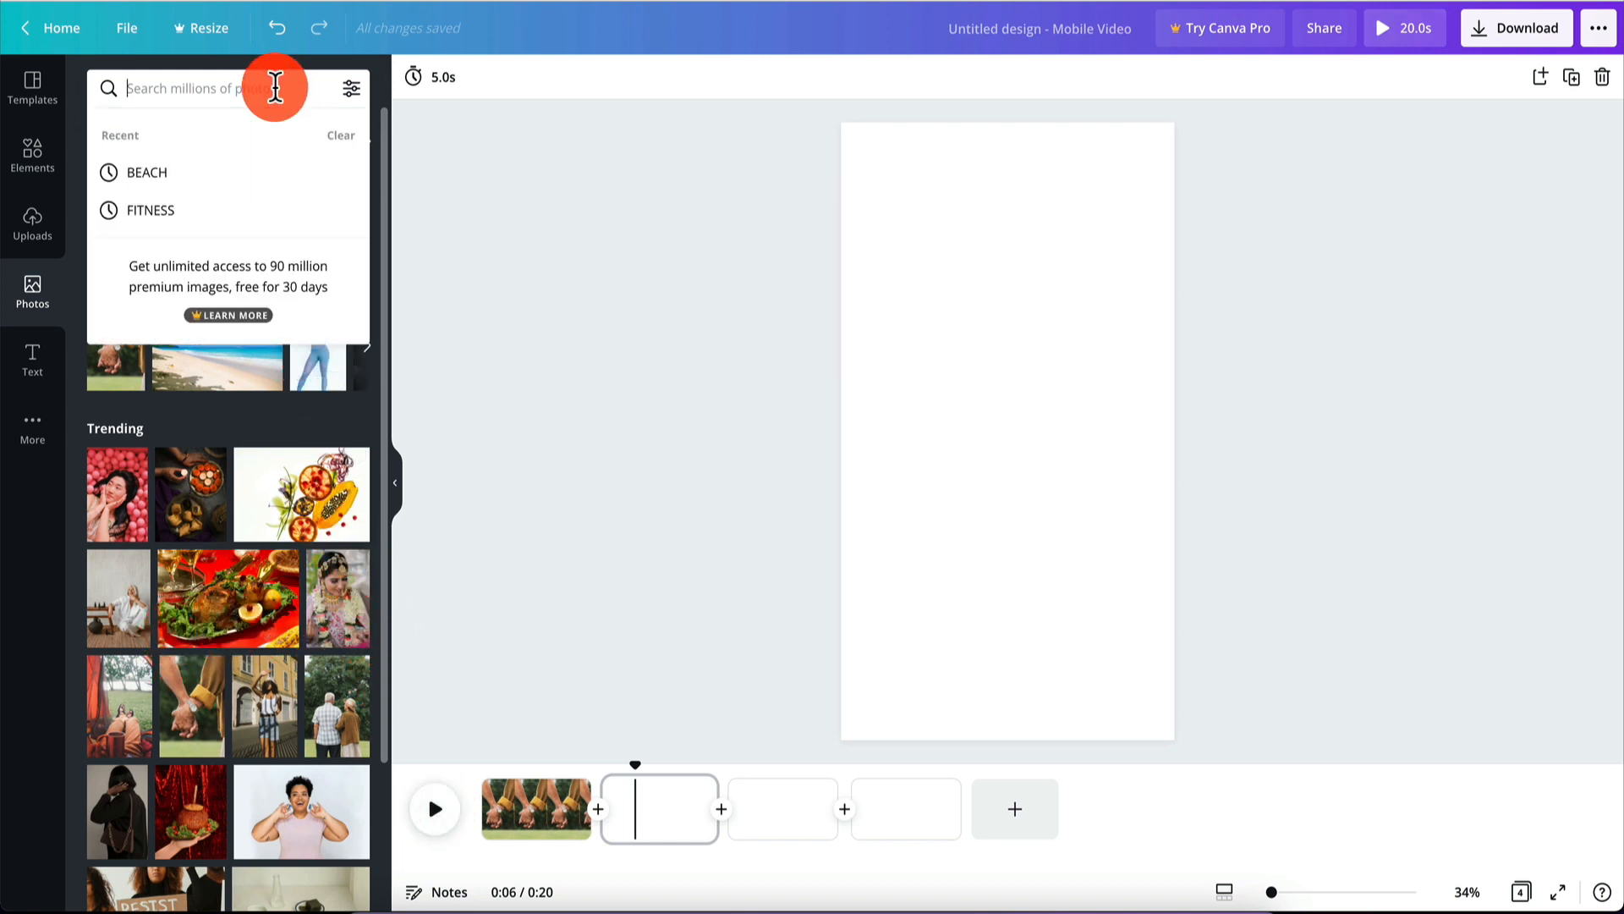
type("fitness")
key("Return")
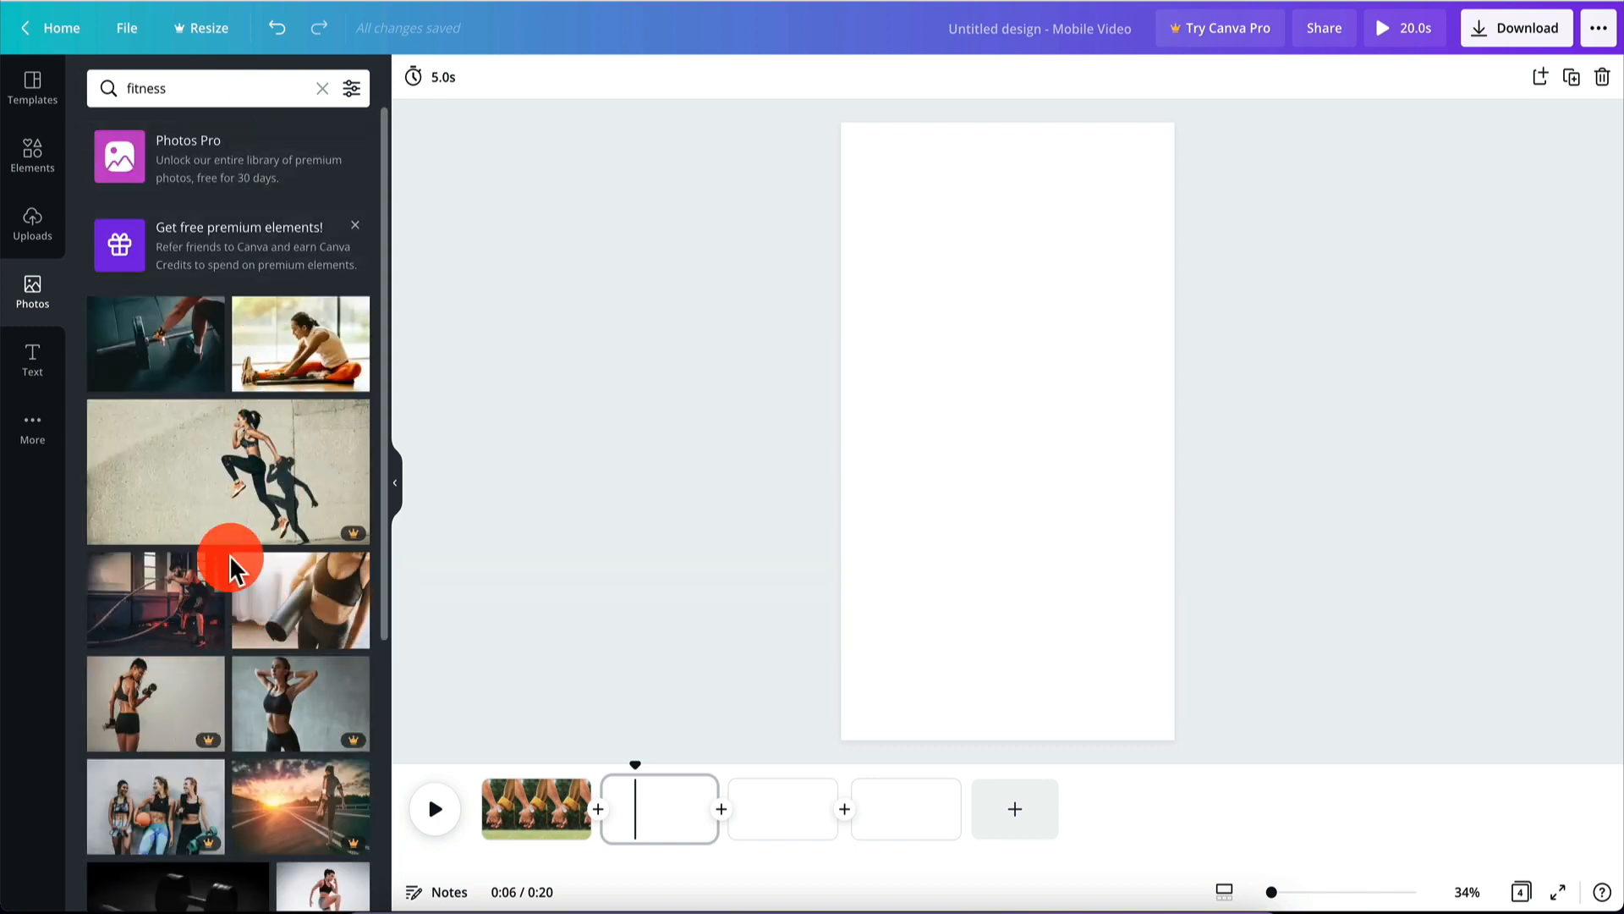
scroll(231, 562, "down", 1)
scroll(291, 319, "down", 5)
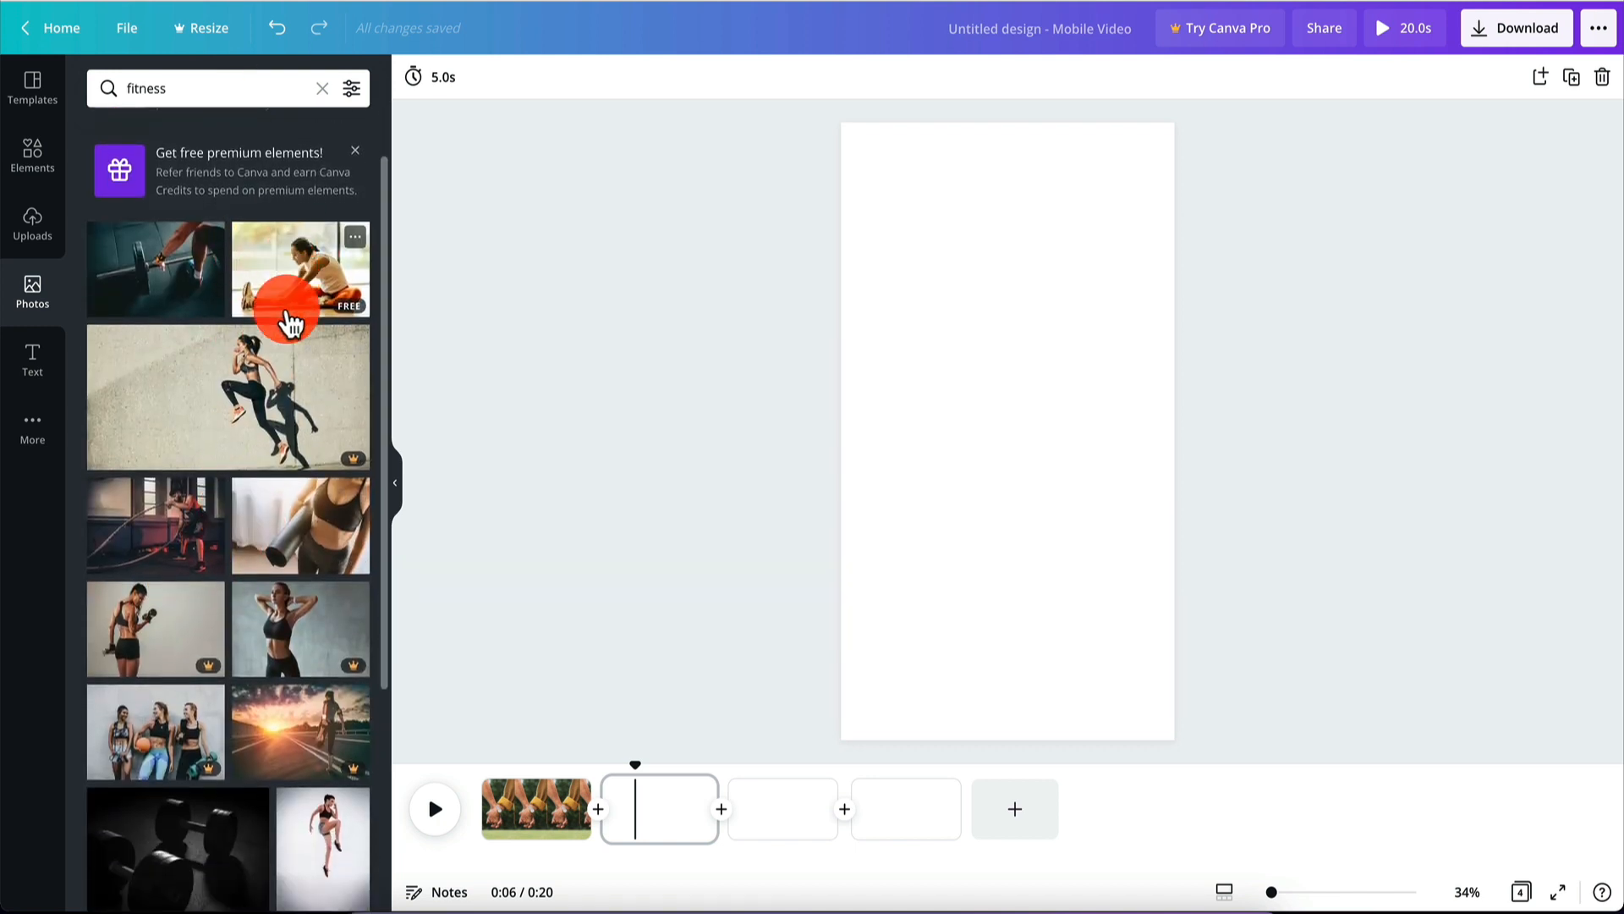
scroll(326, 464, "up", 5)
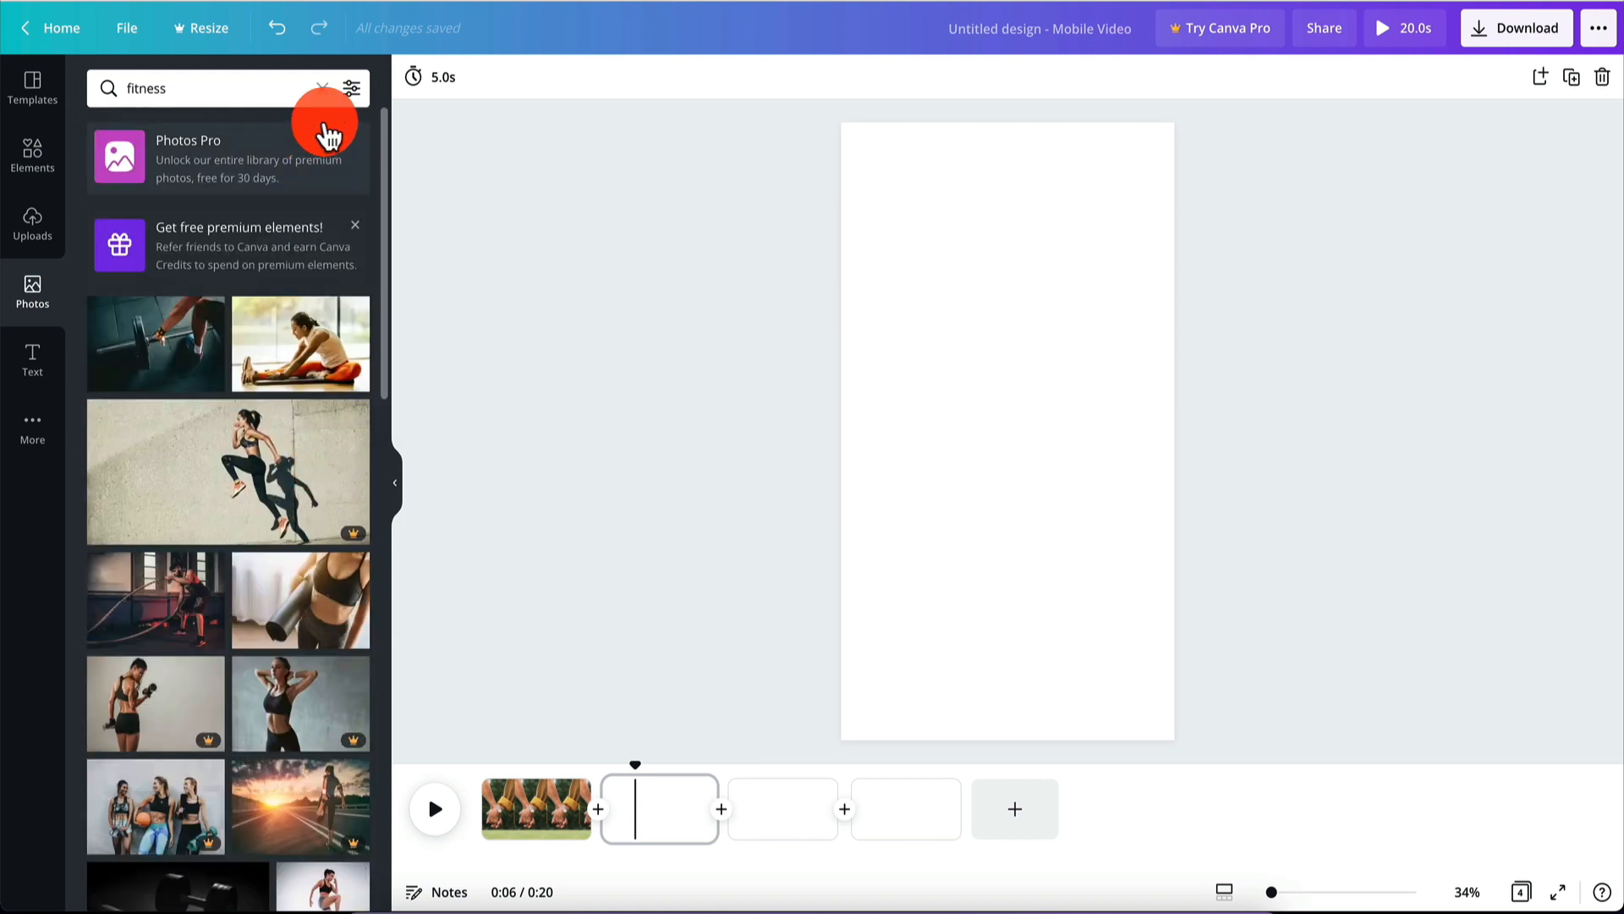
Filter the fitness photos to vertical orientation.
left_click(351, 88)
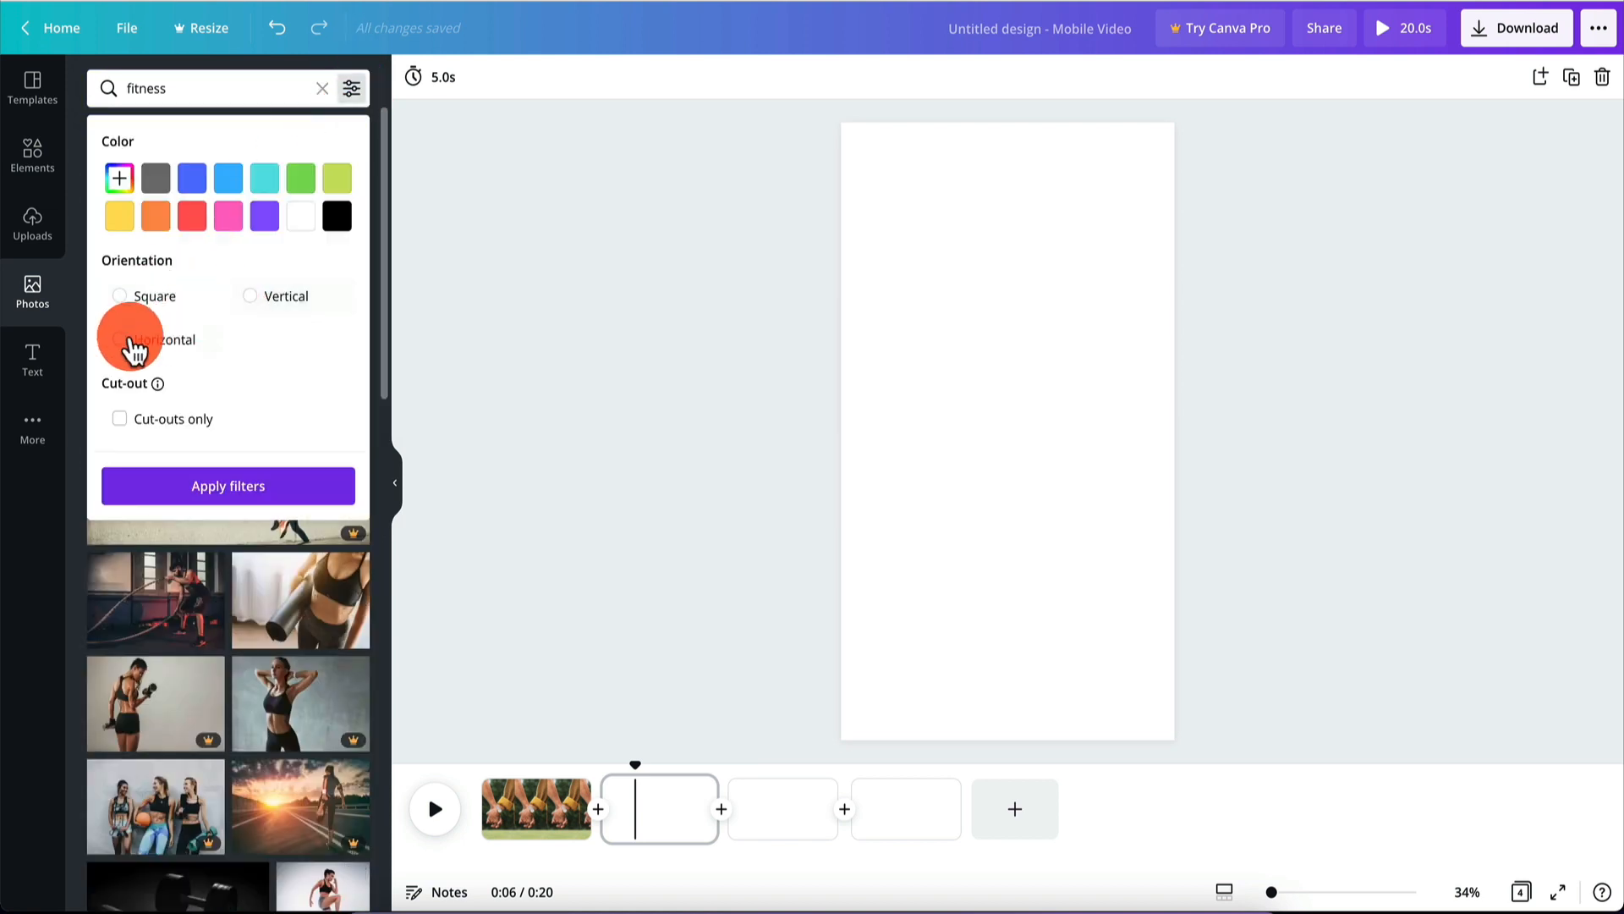
left_click(250, 302)
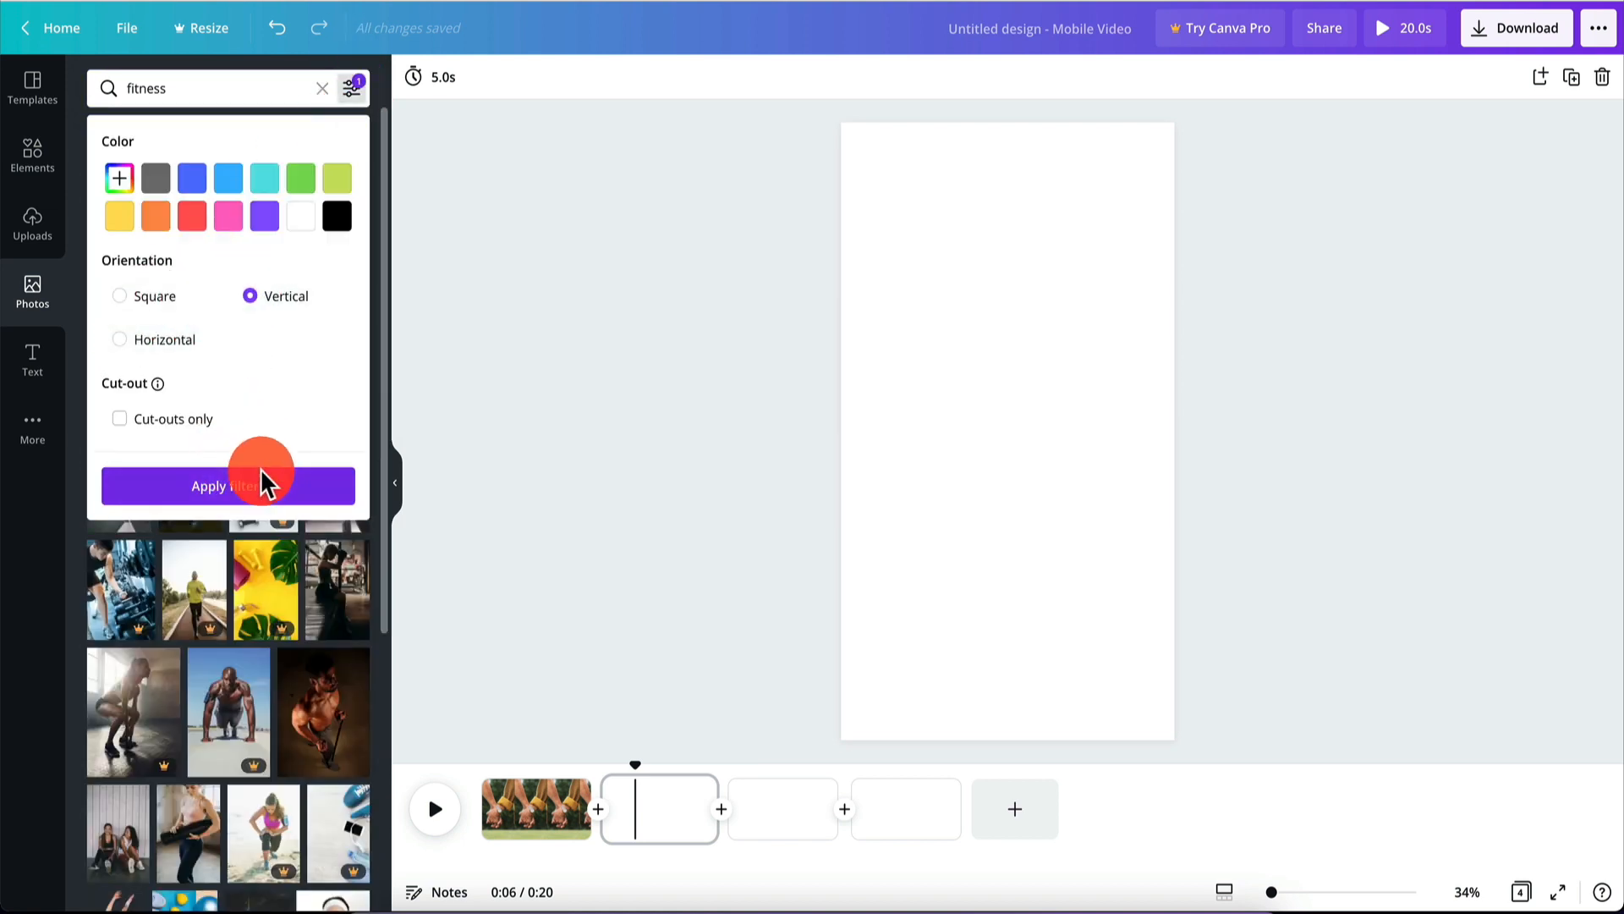
left_click(247, 493)
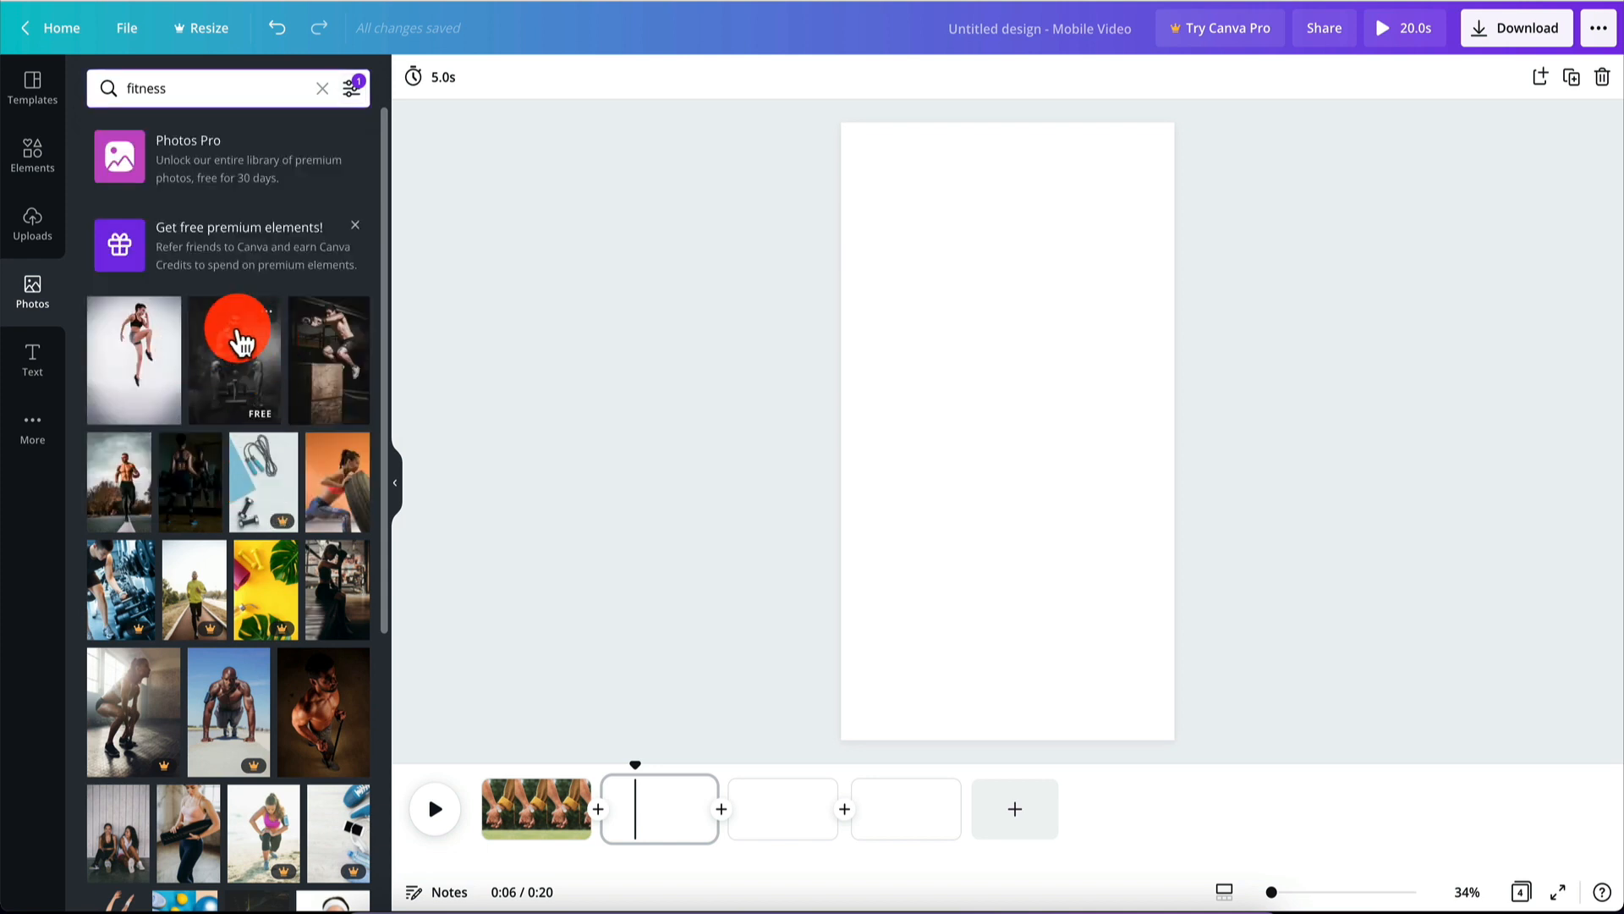
Set the black-and-white photo of the seated muscular man as the second page's background and preview the change from the first page.
left_click_drag(252, 356, 957, 254)
right_click(957, 254)
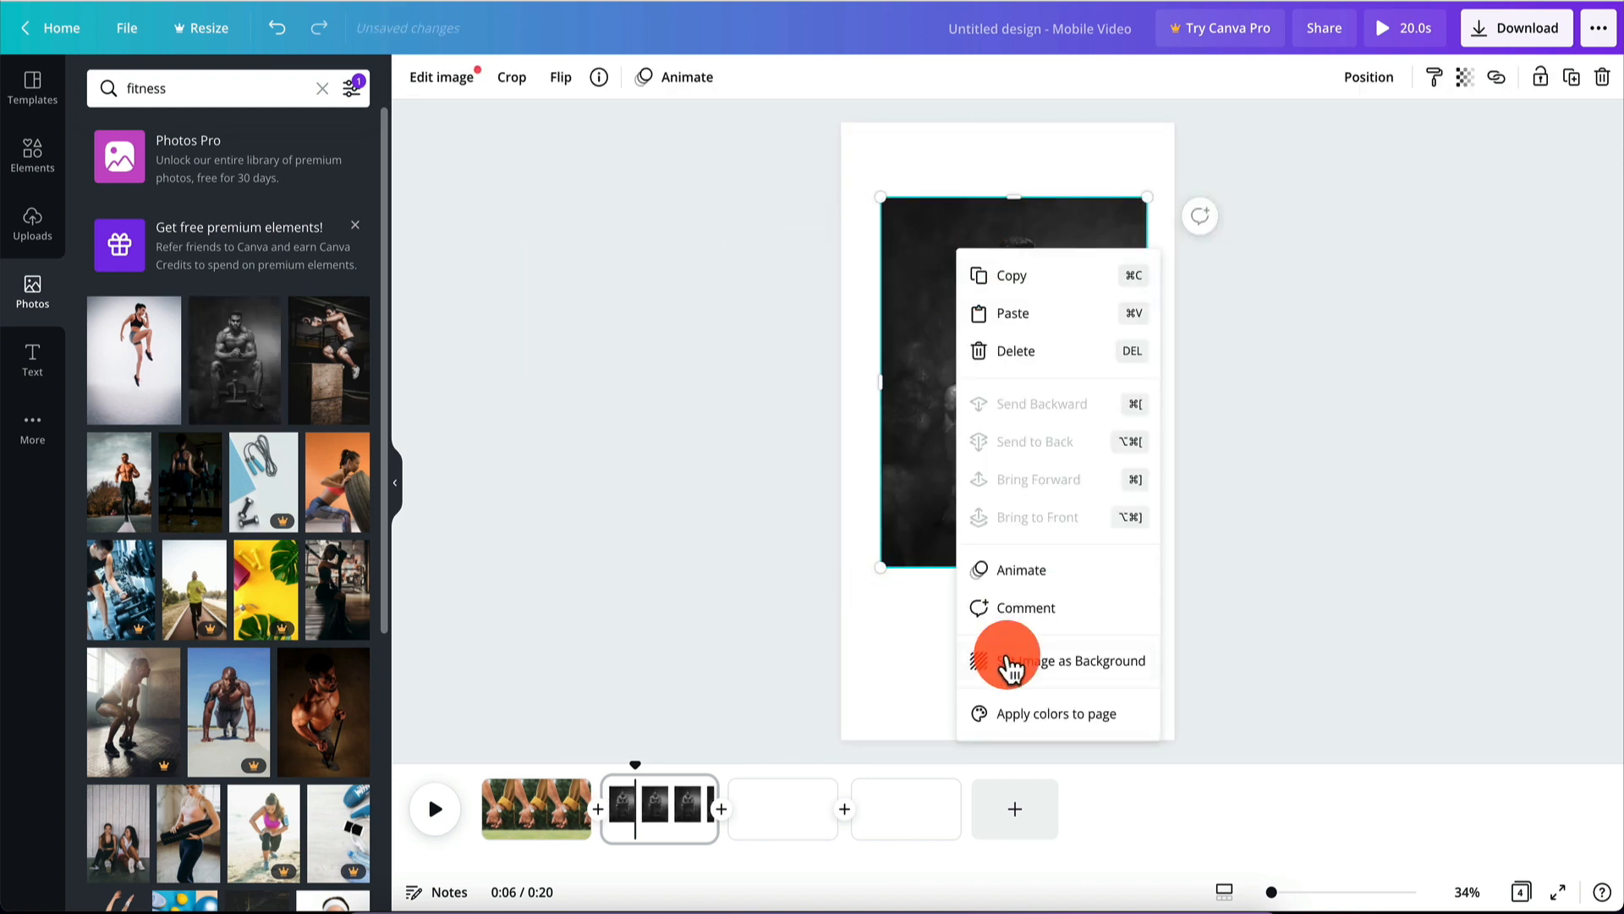
left_click(1018, 663)
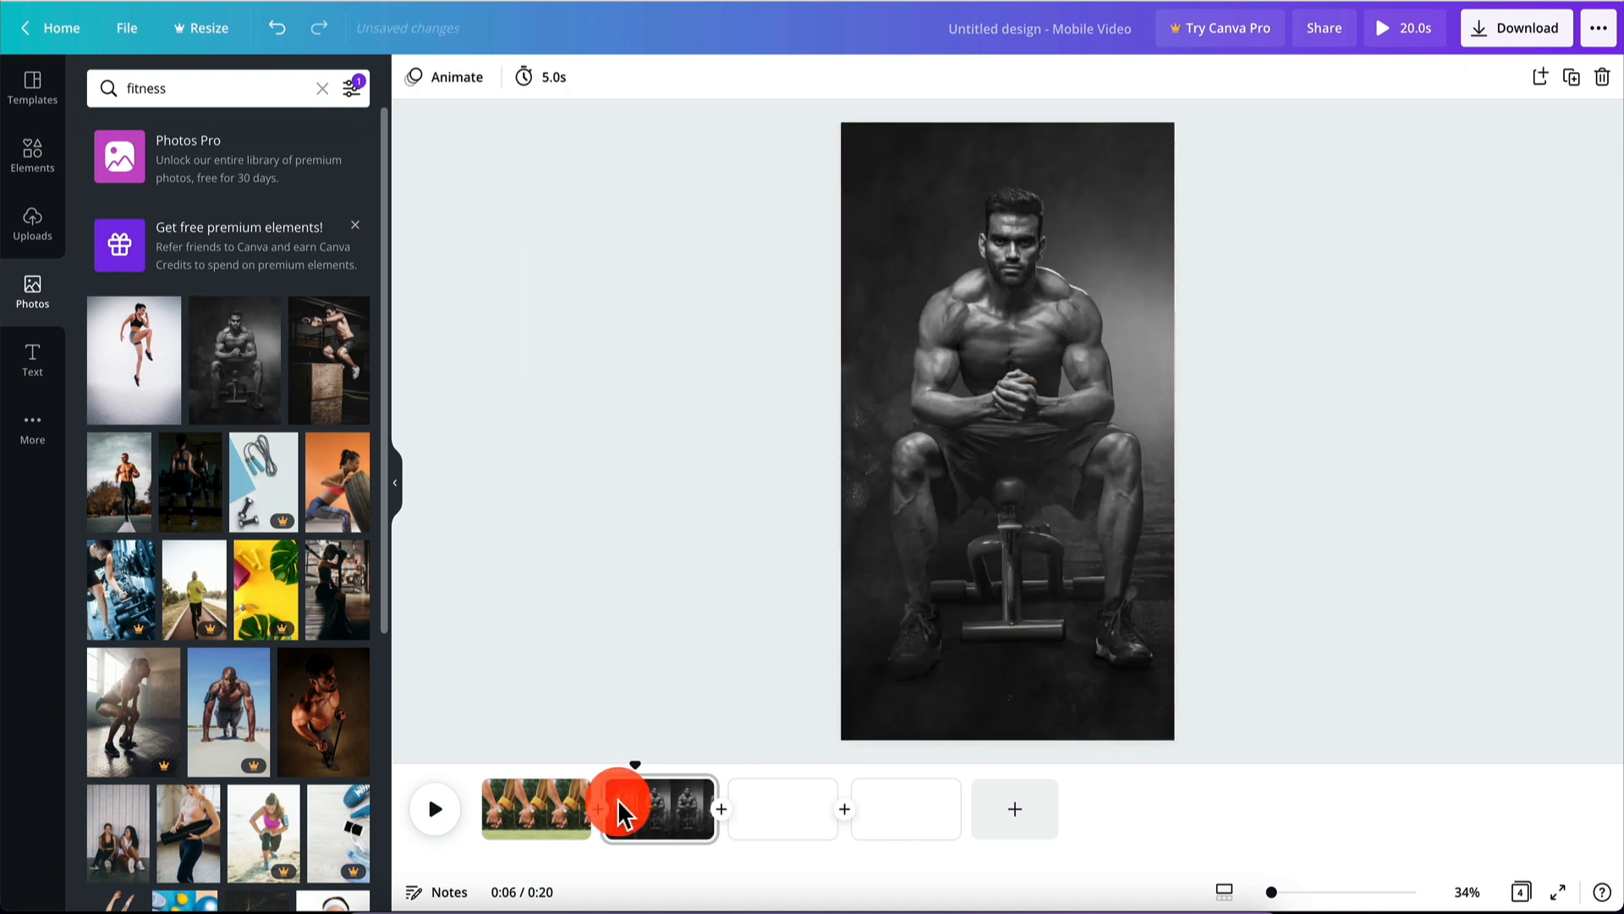
left_click(511, 770)
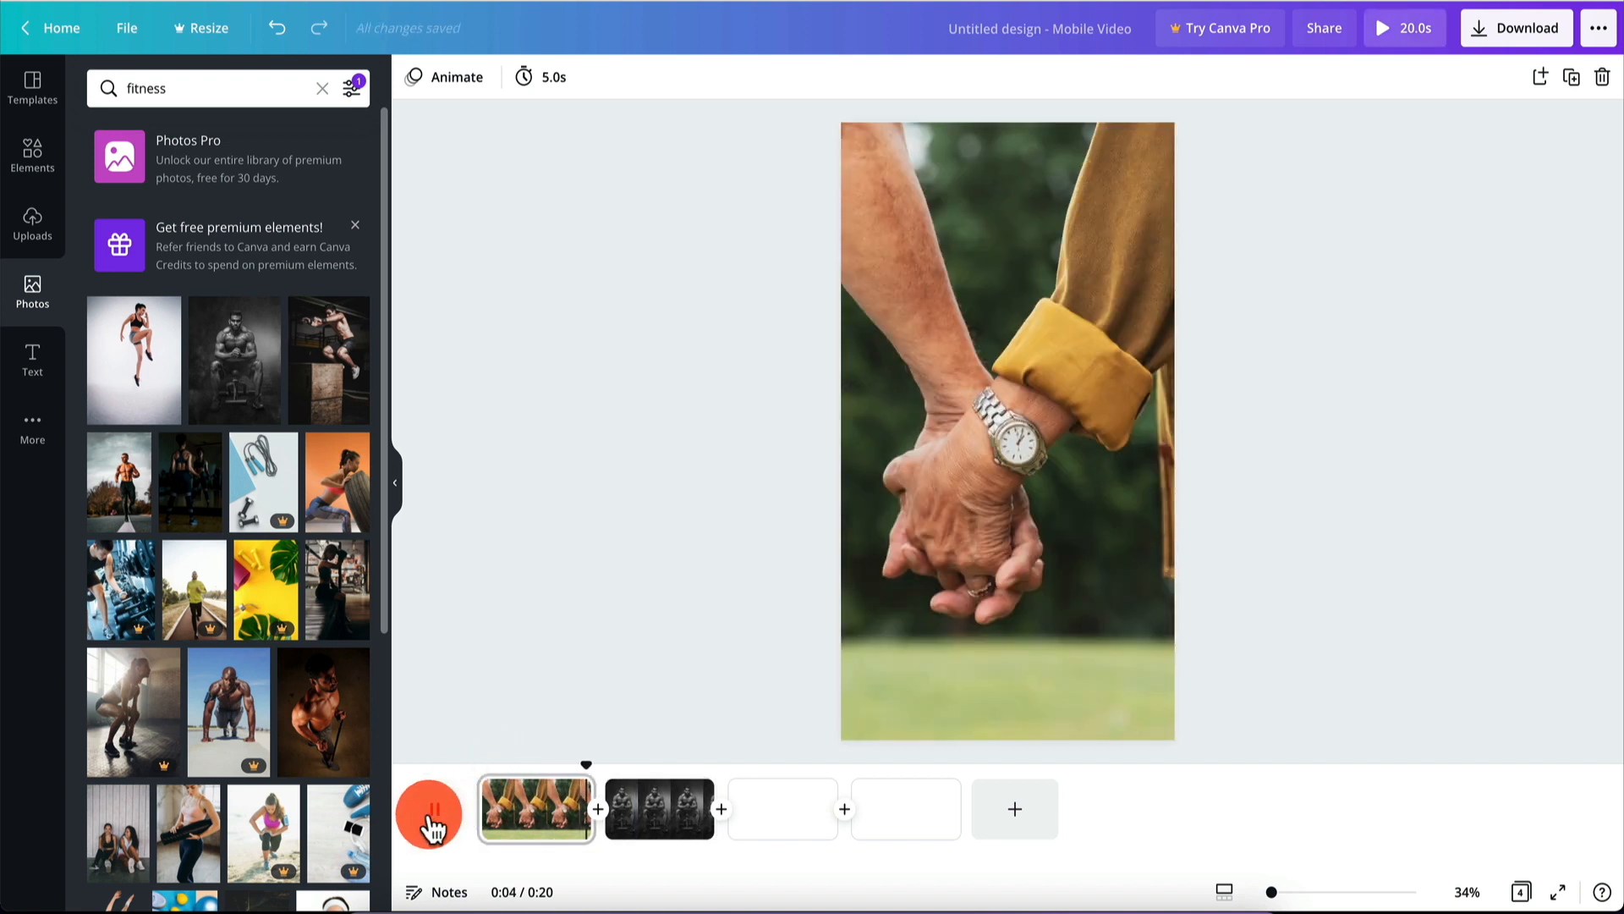
left_click(431, 825)
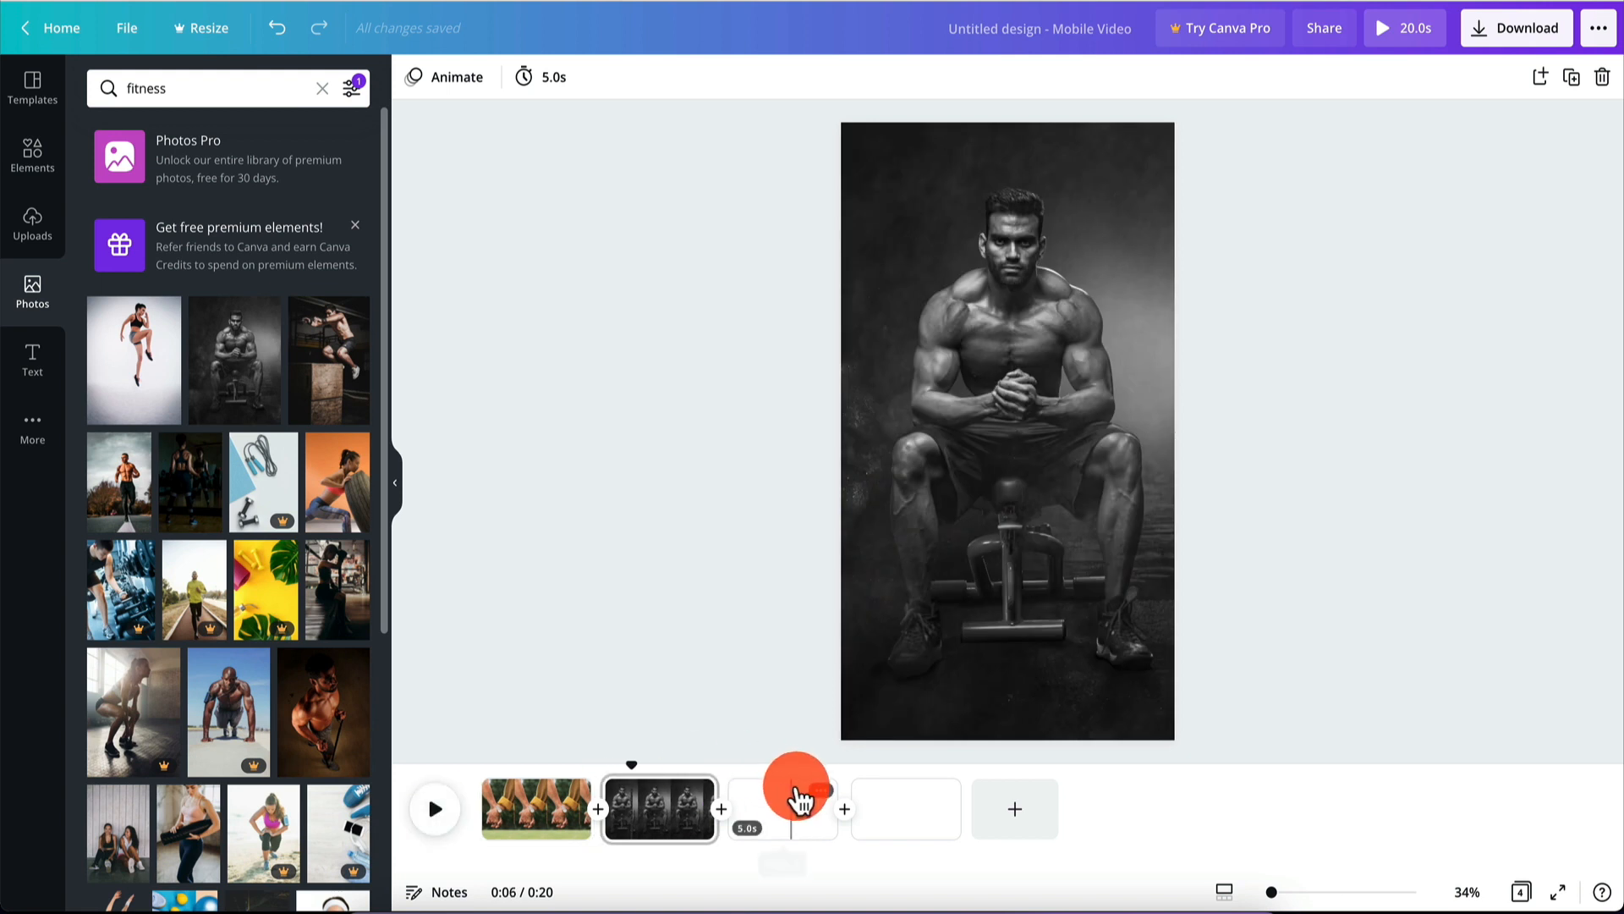
Fill the third page with the photo of the woman pushing a tire and the fourth with the shirtless man running on a road.
left_click(766, 808)
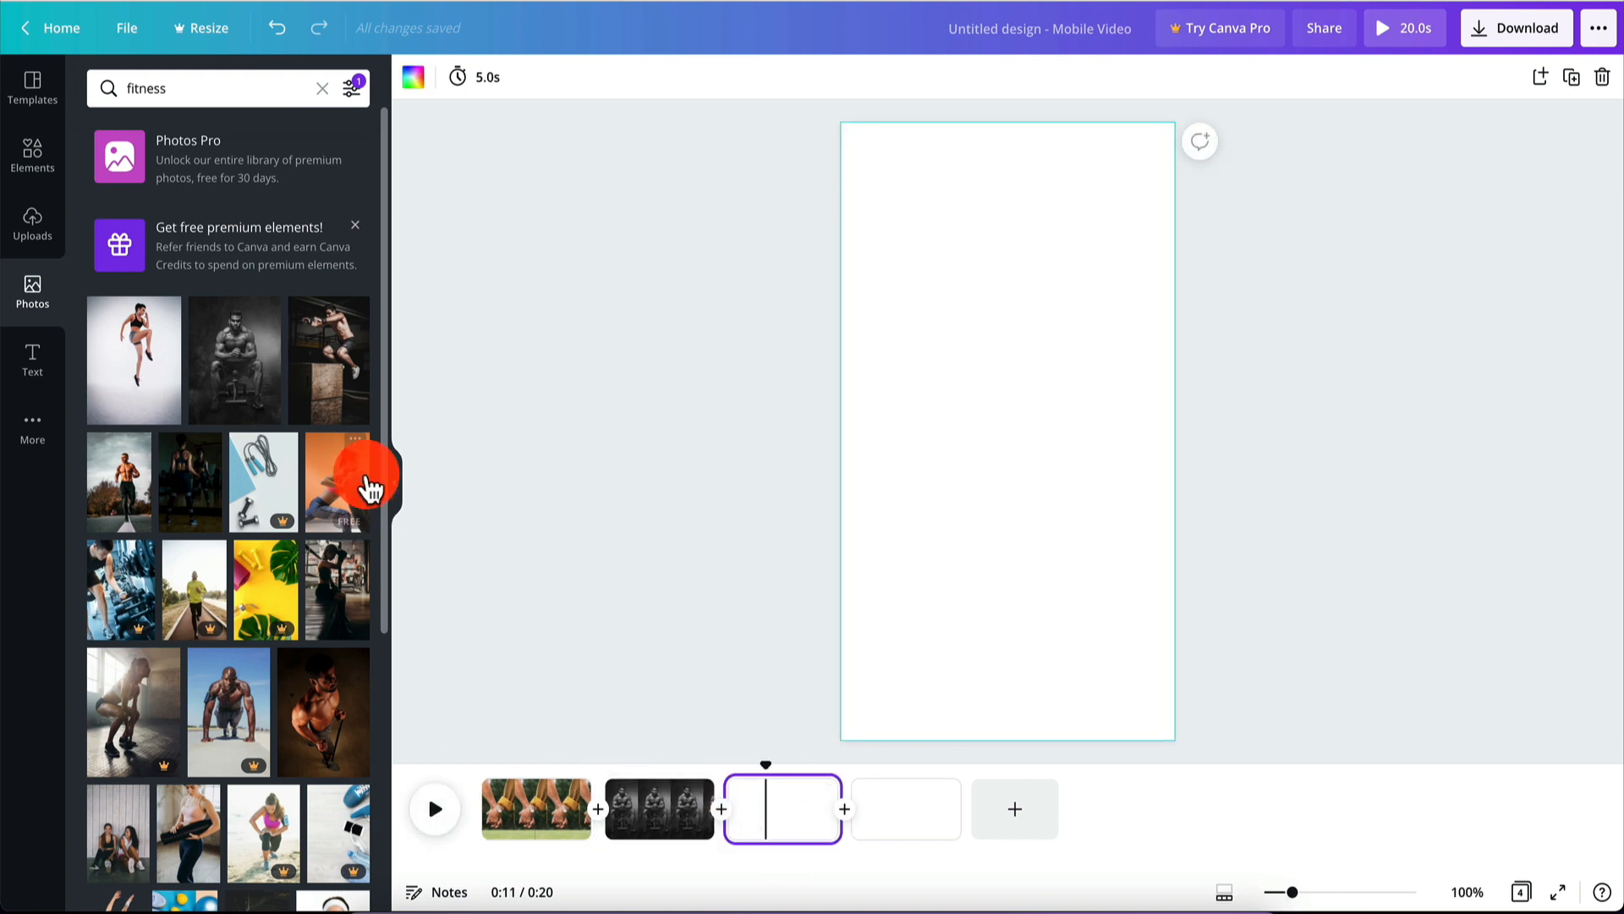
left_click_drag(337, 475, 858, 279)
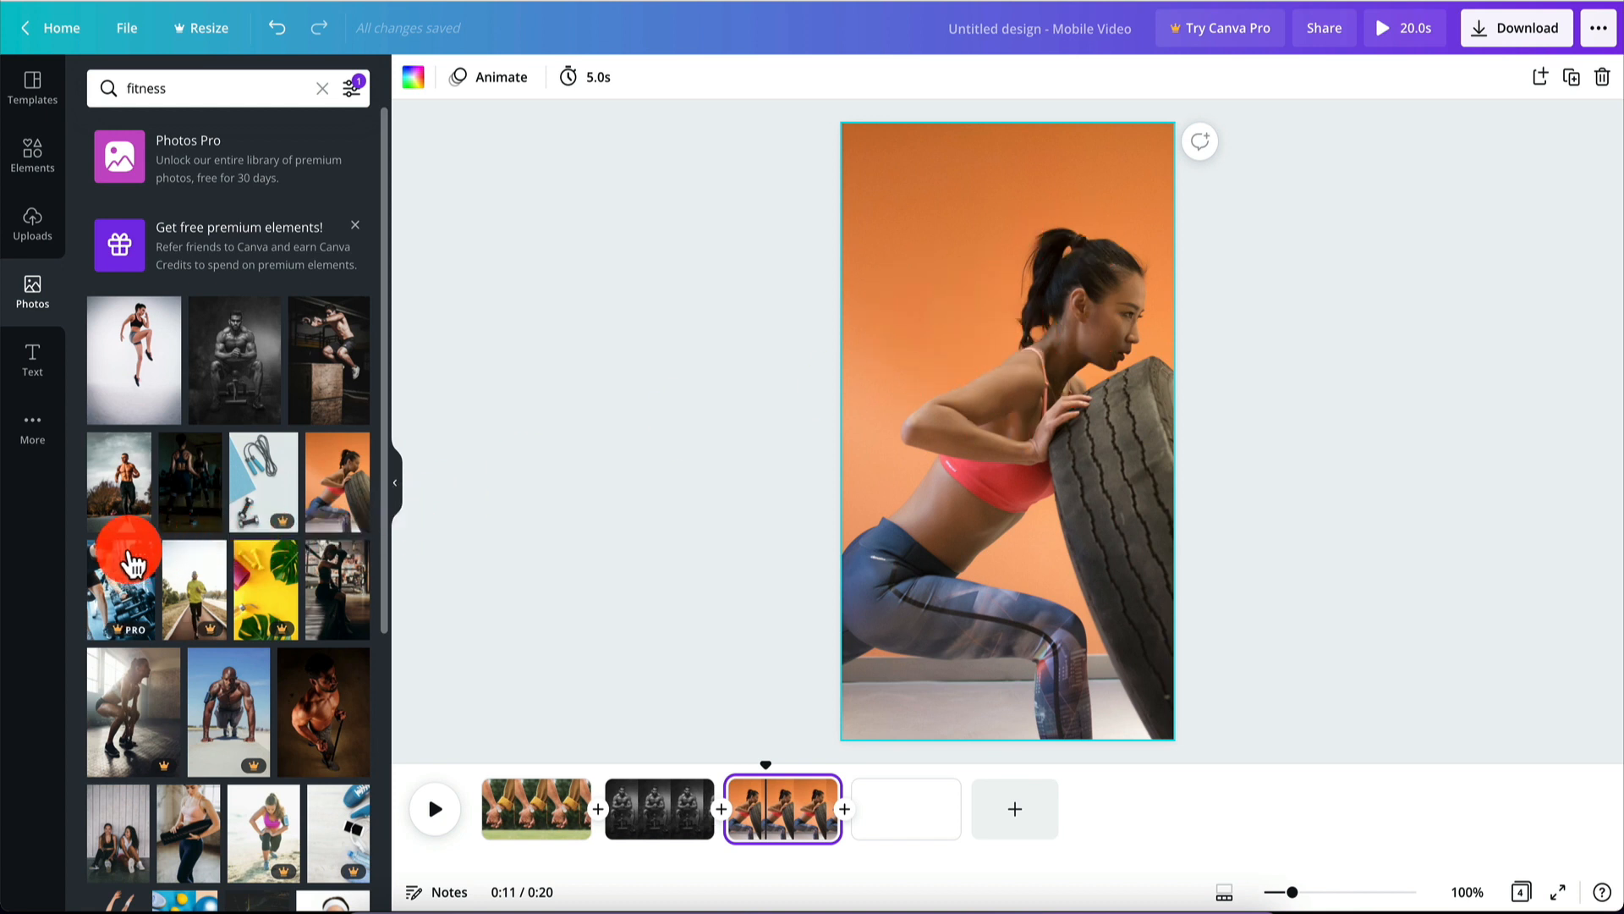
mouse_move(127, 488)
left_mouse_down()
mouse_move(790, 852)
mouse_move(888, 790)
mouse_move(950, 464)
mouse_move(871, 793)
left_mouse_up()
left_click(871, 794)
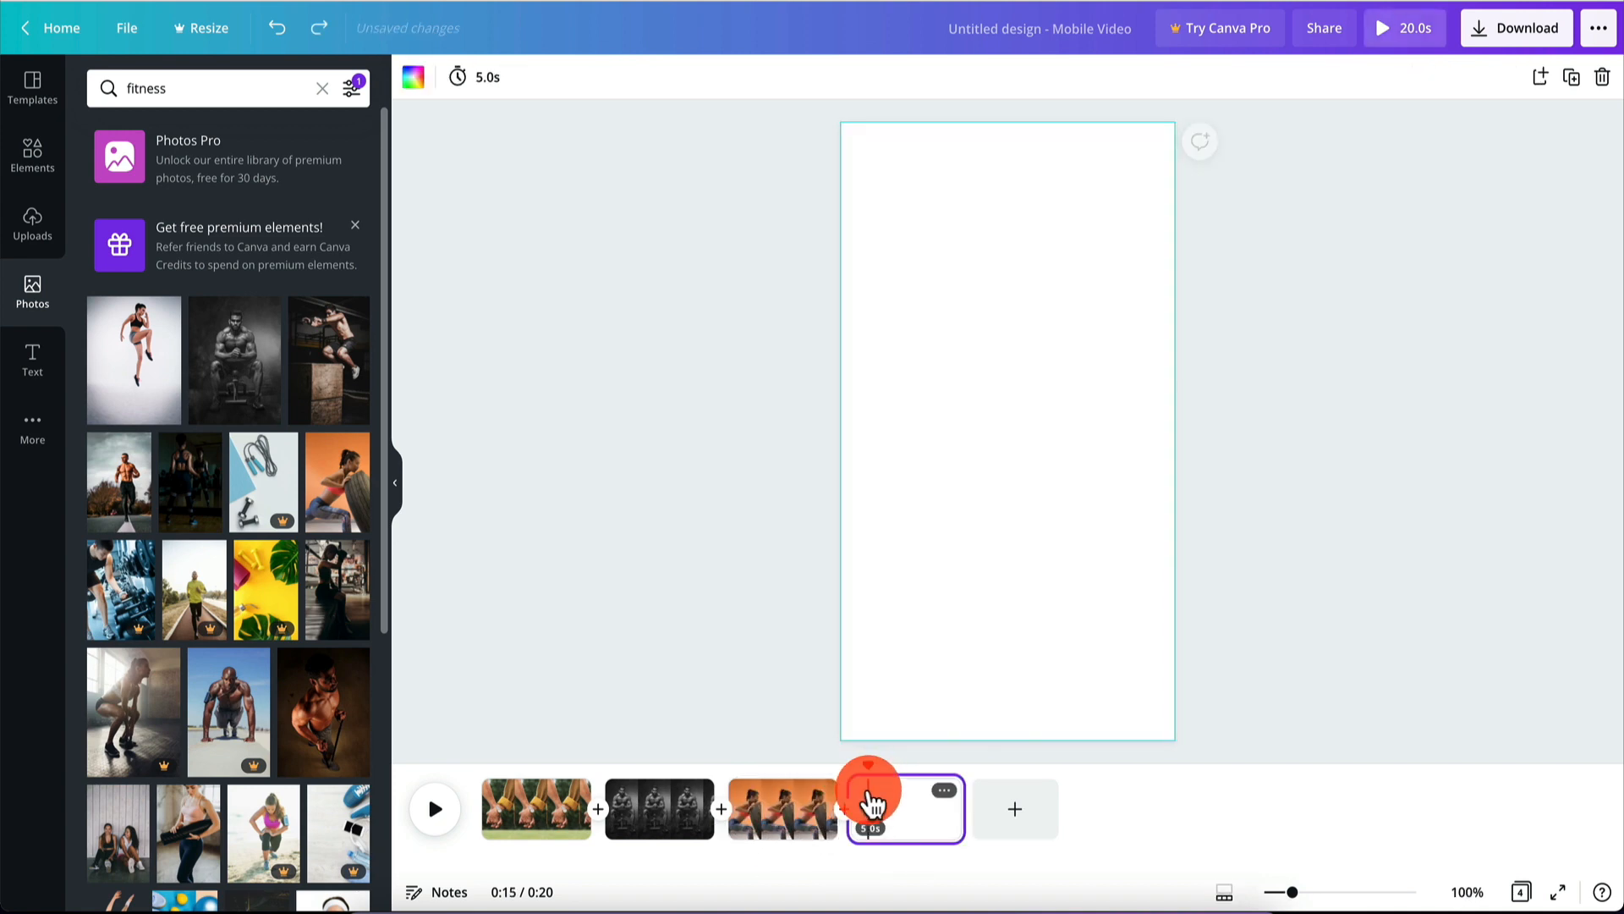
left_click_drag(119, 474, 839, 332)
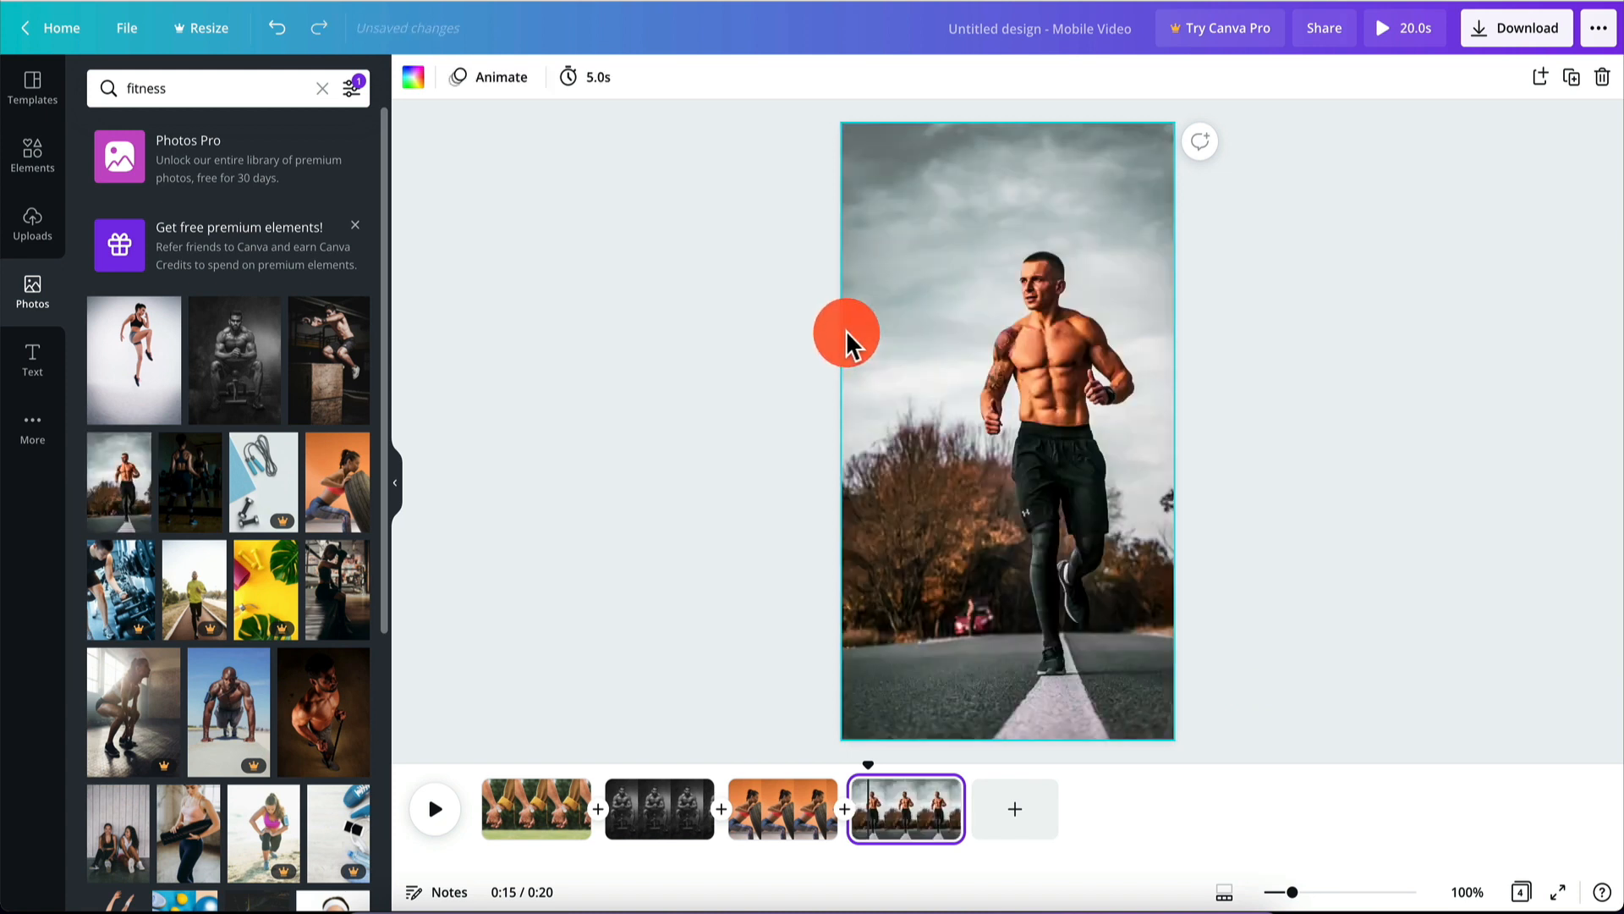
Replace the first page's background with the photo of the shirtless man pulling a resistance band.
left_click(519, 804)
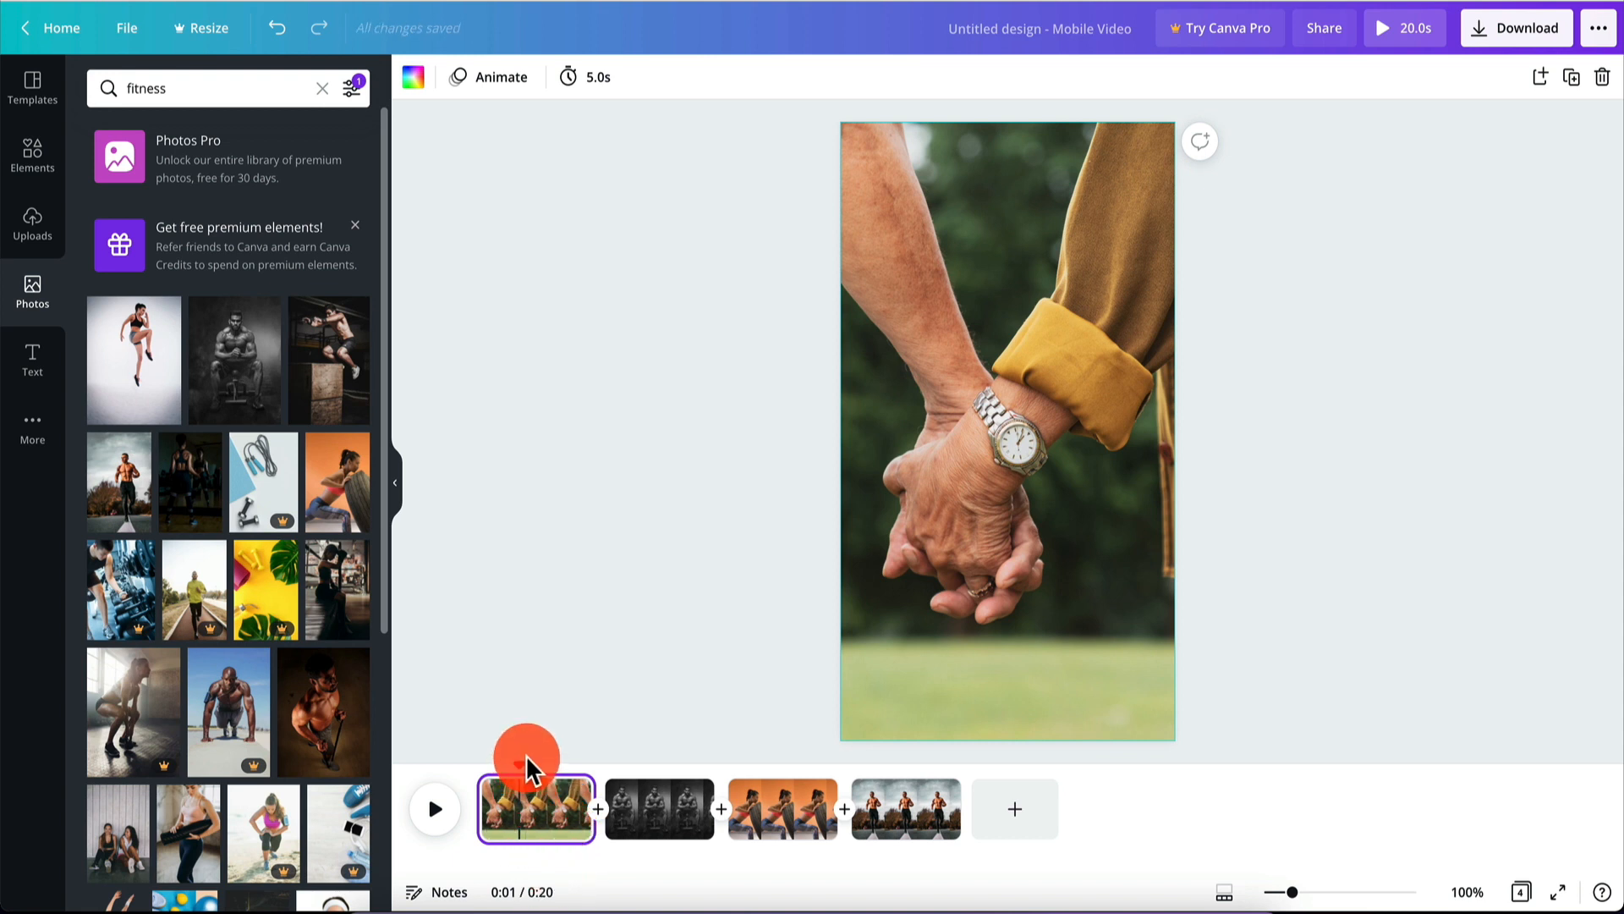
left_click_drag(520, 765, 472, 772)
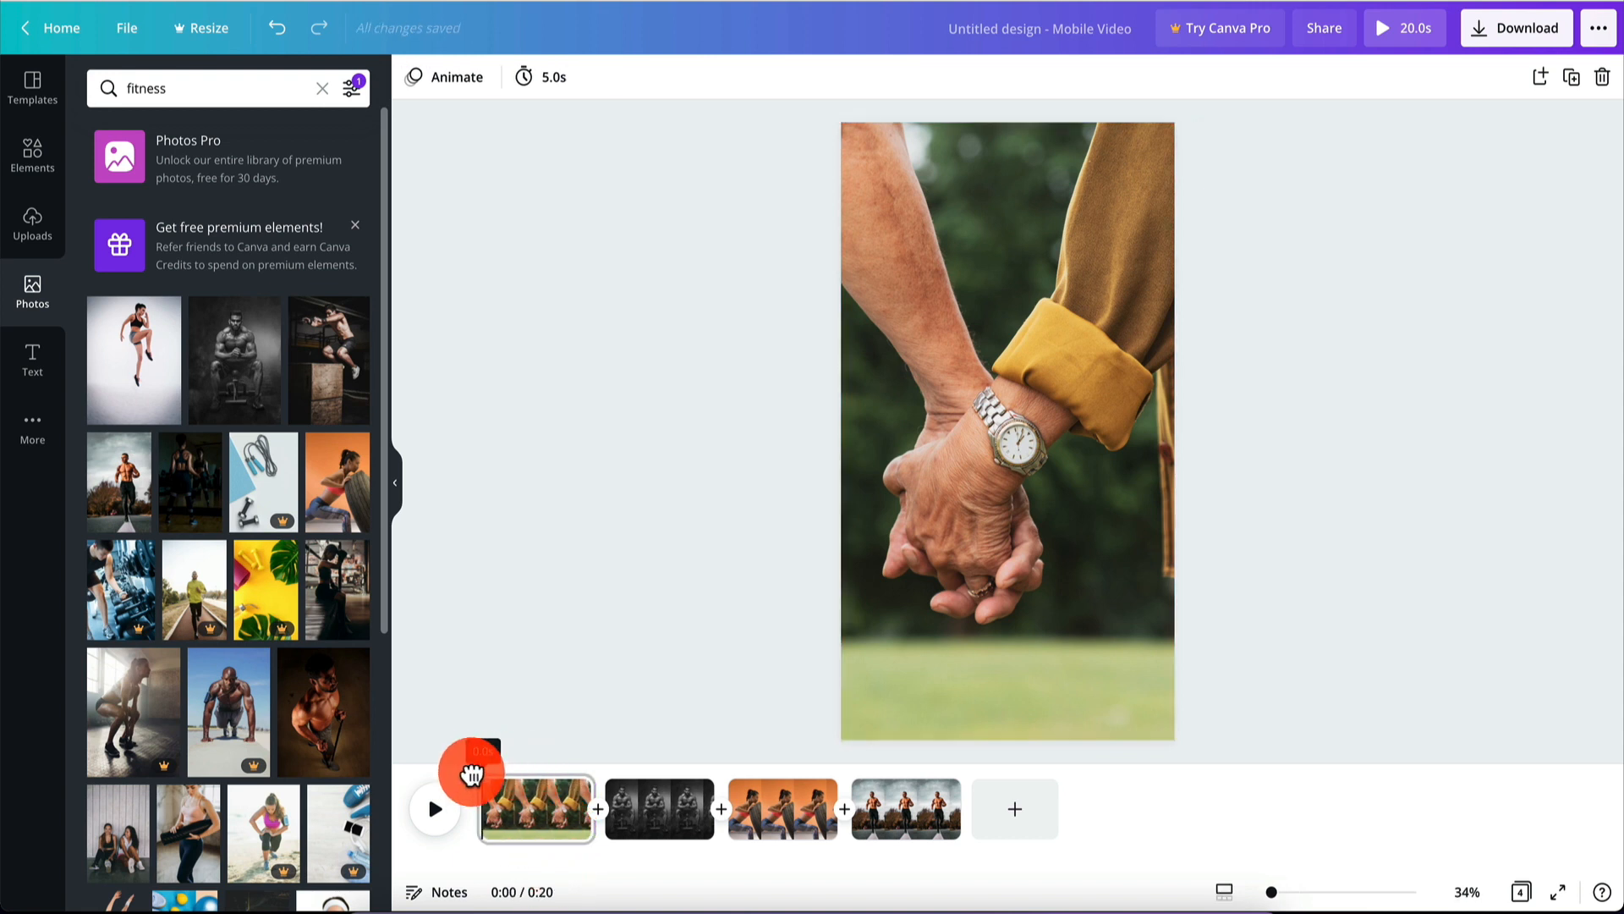
left_click_drag(319, 724, 855, 414)
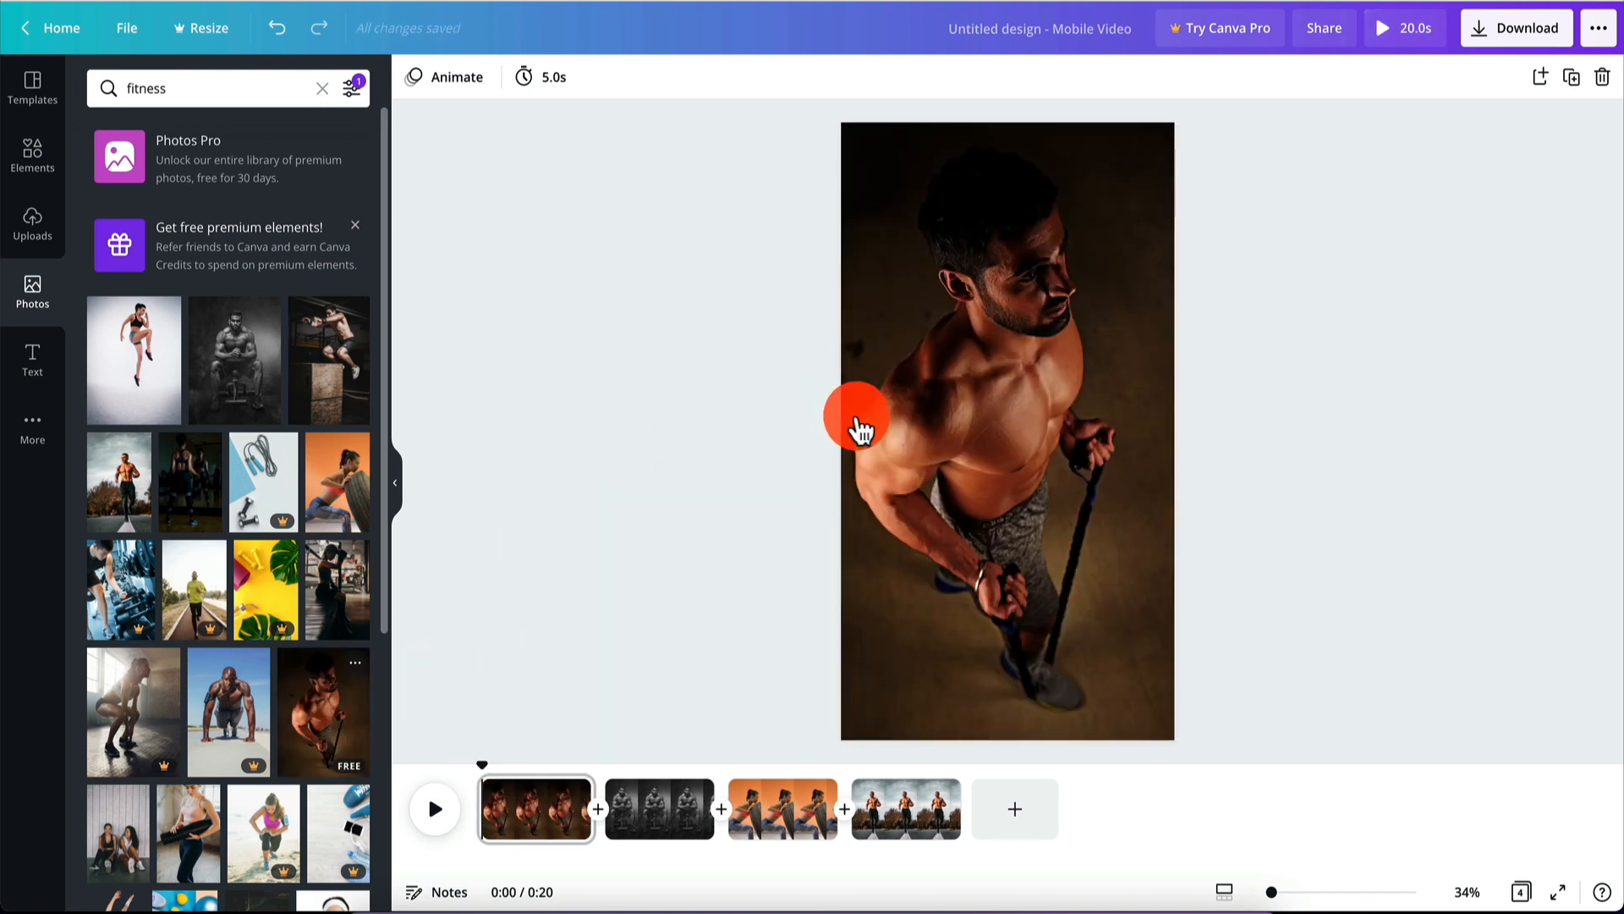
Review the photos on all four pages and return the playhead to the start of the timeline.
left_click(639, 816)
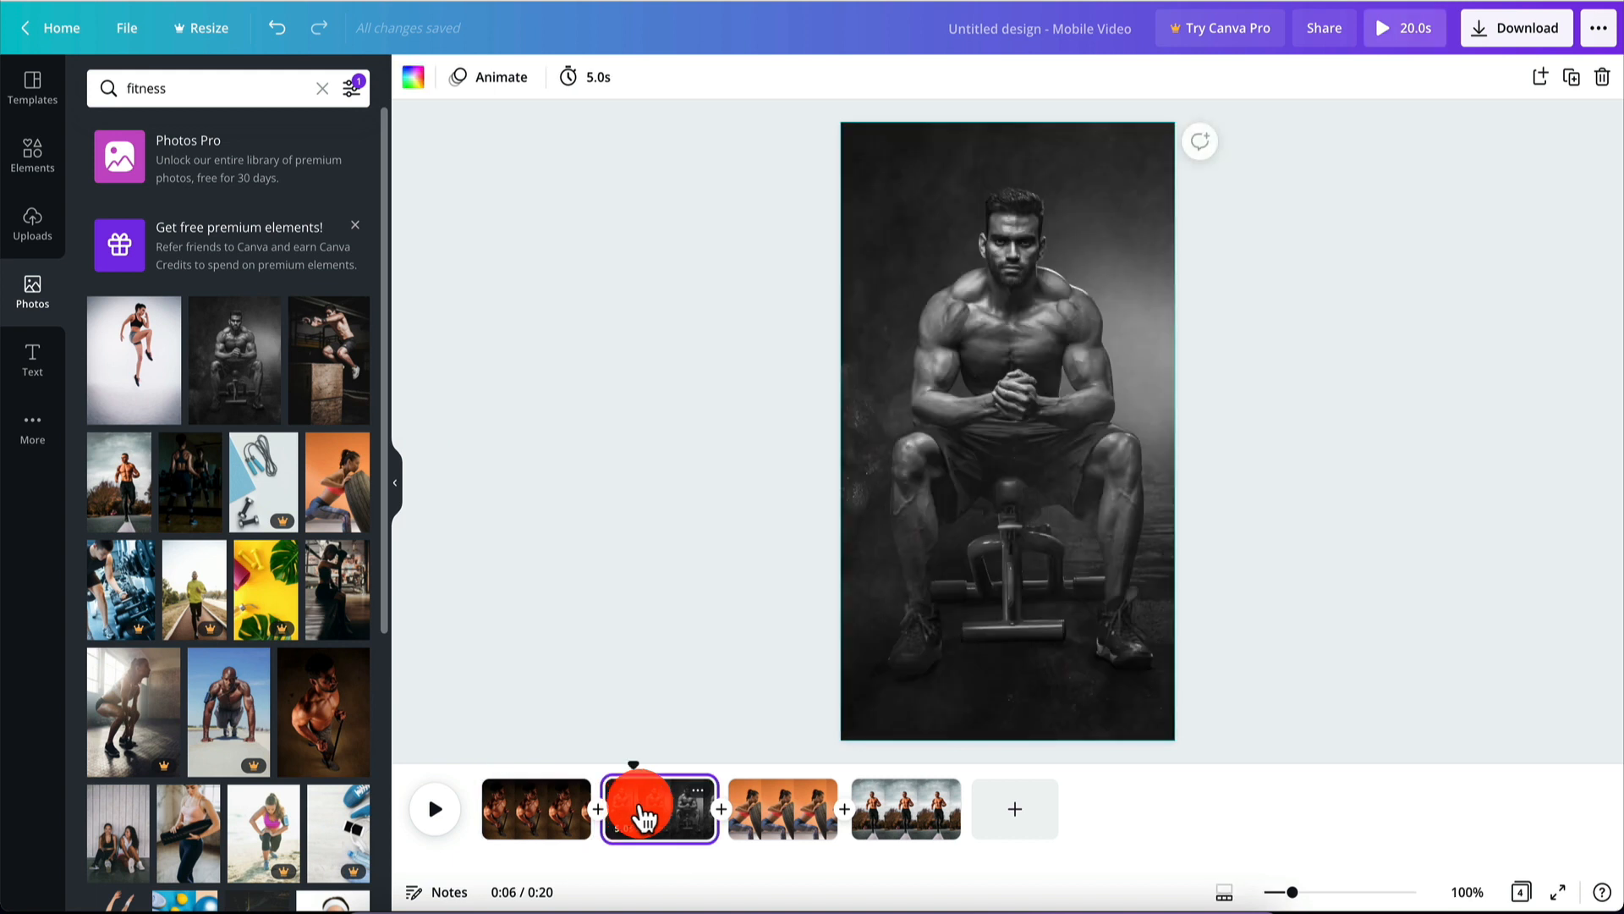
left_click(742, 804)
left_click(897, 791)
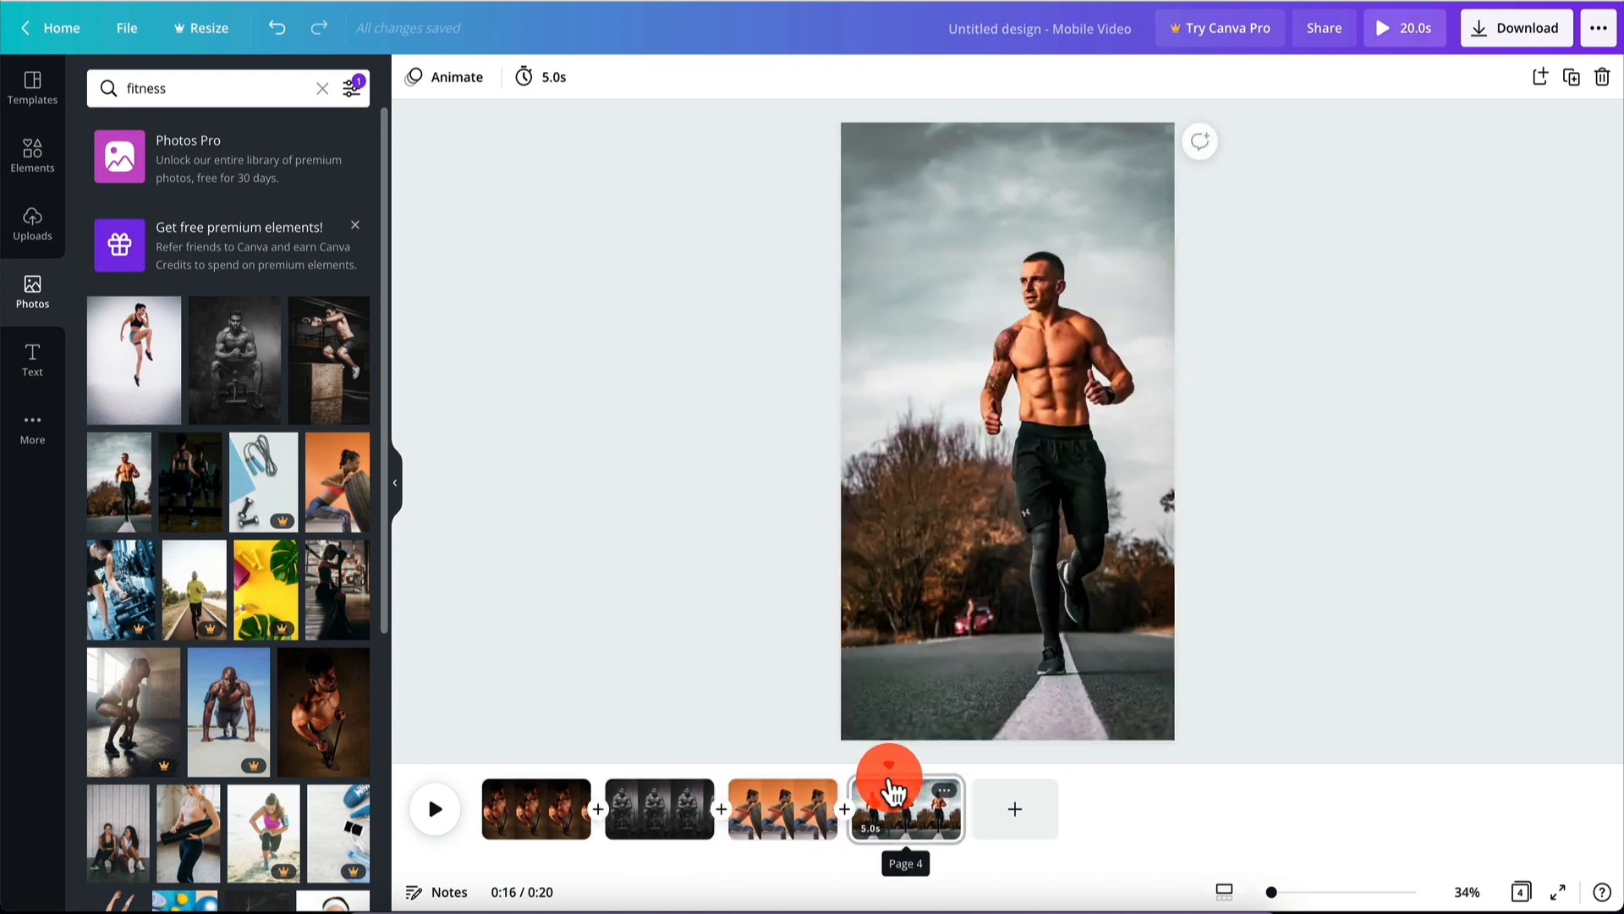
left_click(518, 809)
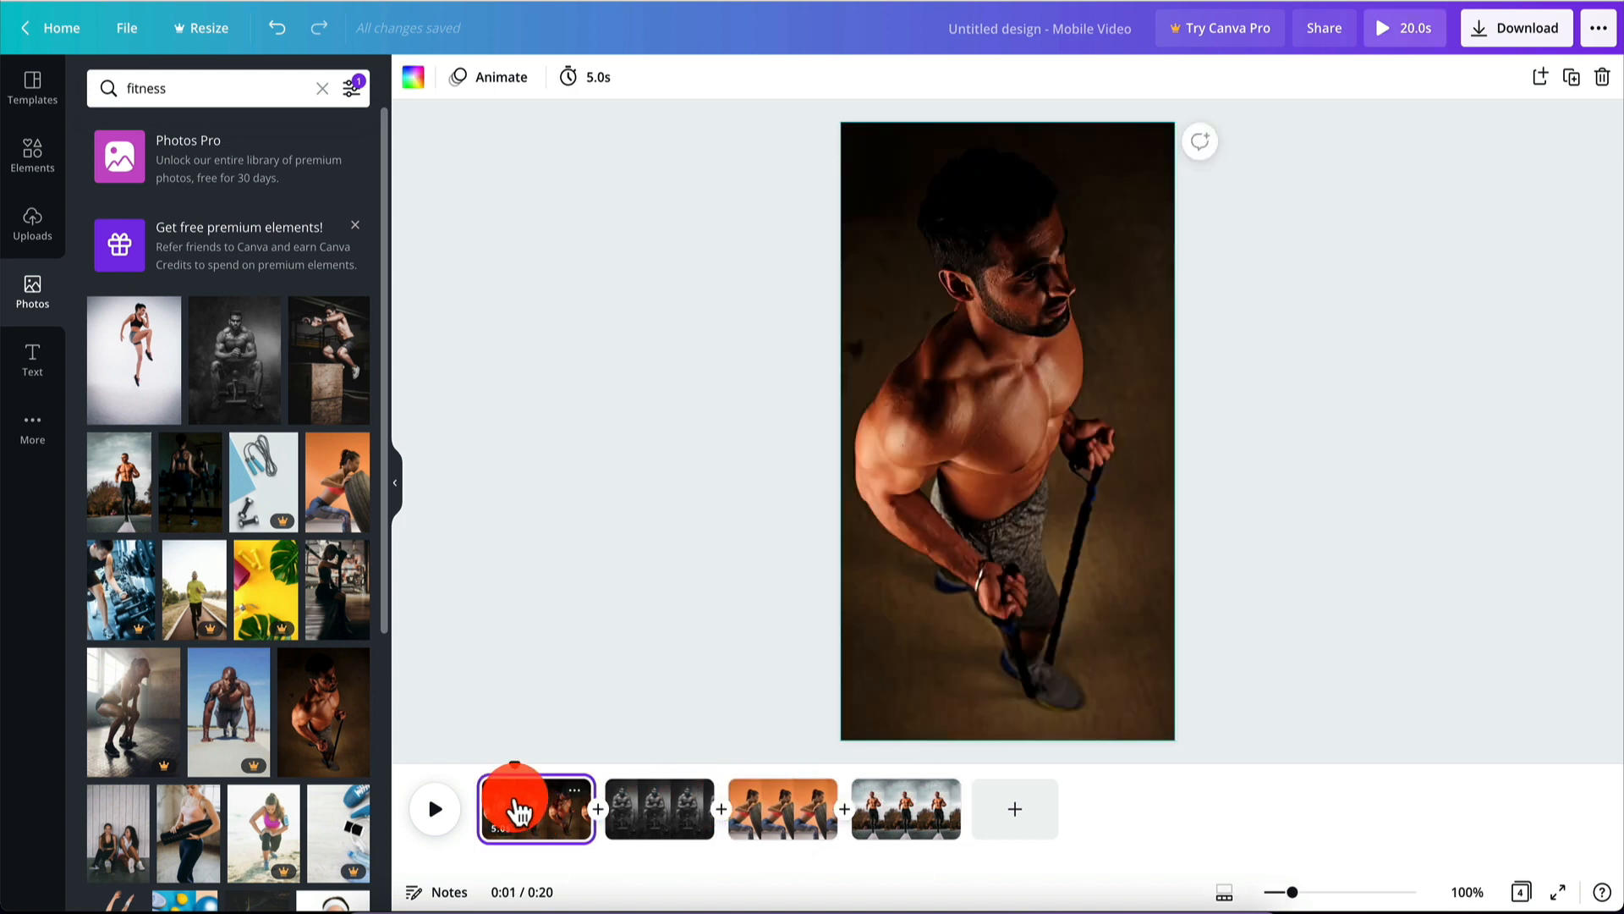
left_click(507, 763)
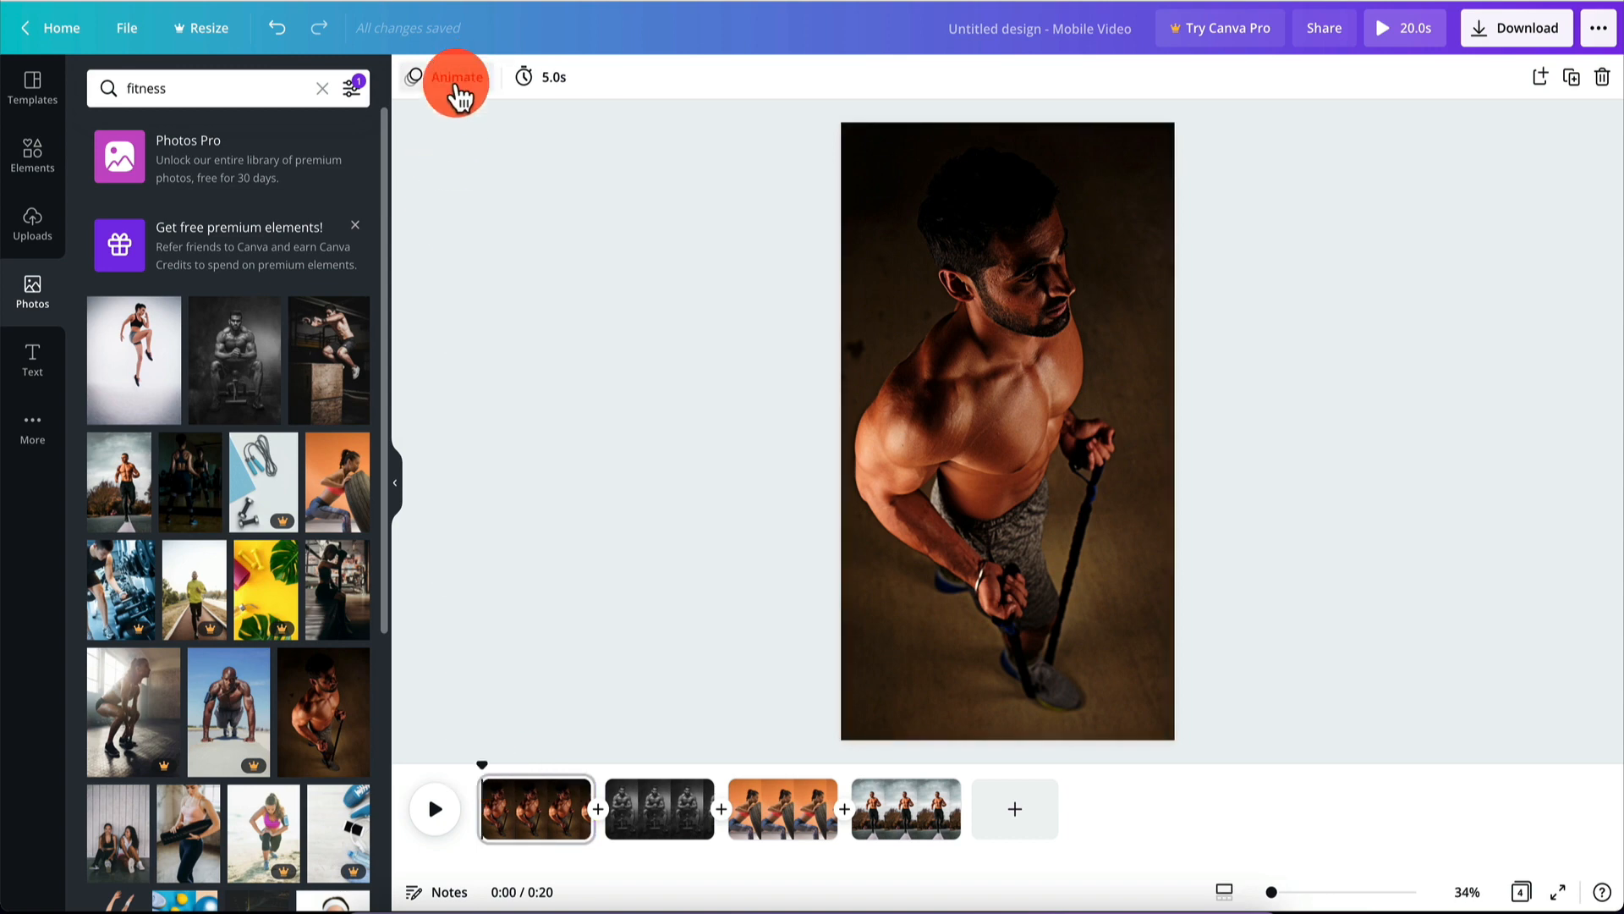
Place the "FREE DELIVERY" font combination low on the first page and change its wording to "WORKOUT NOW".
left_click(32, 152)
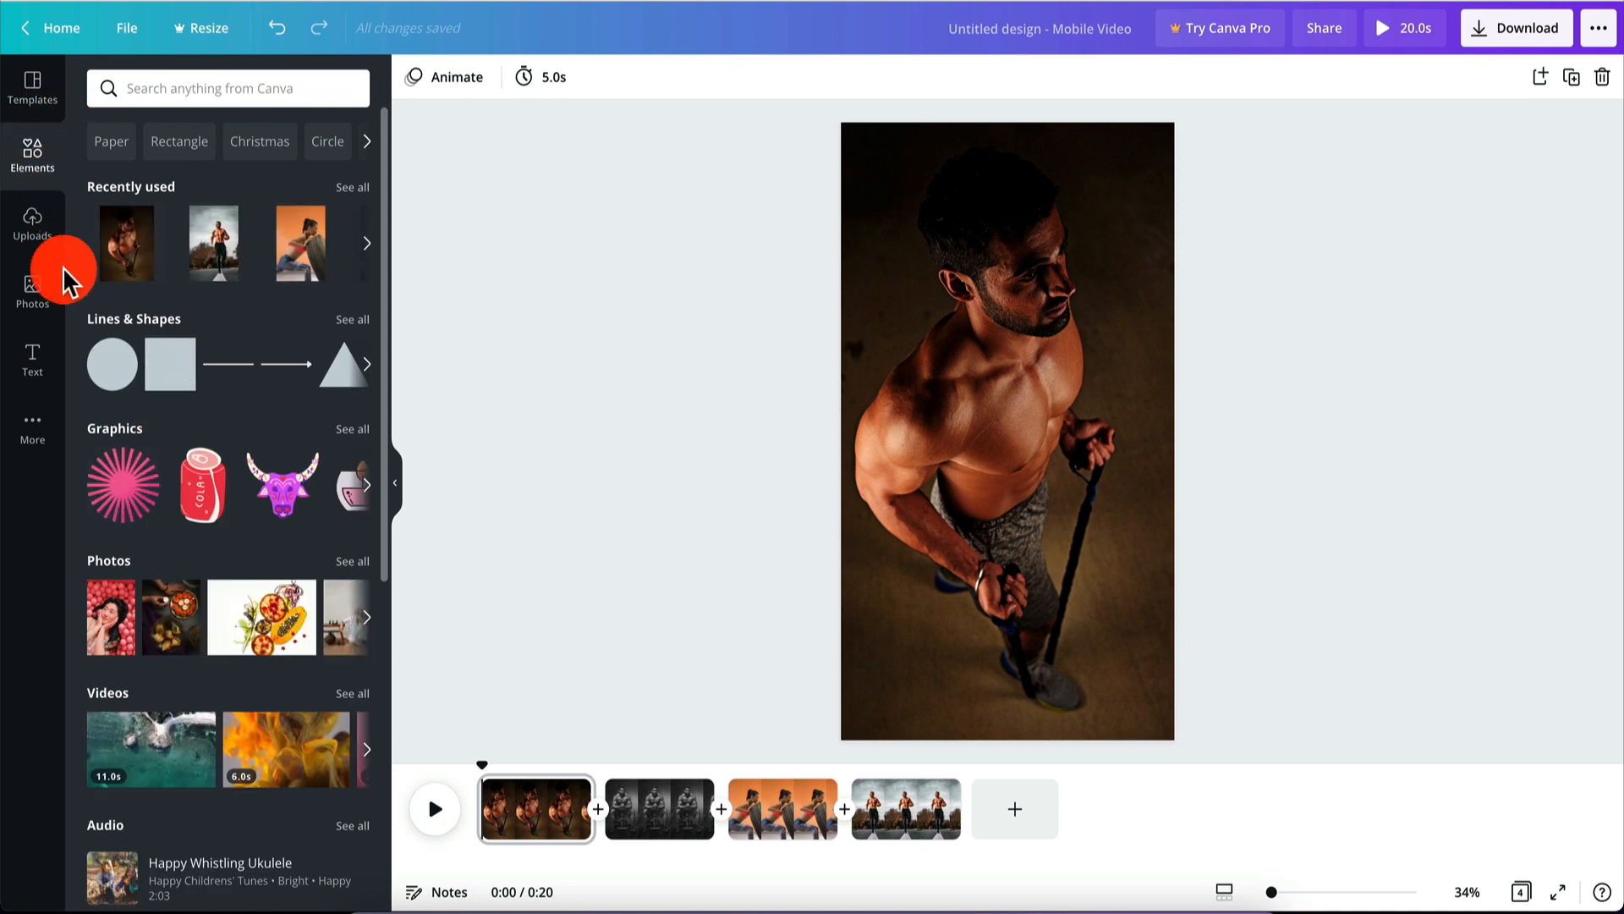
left_click(34, 363)
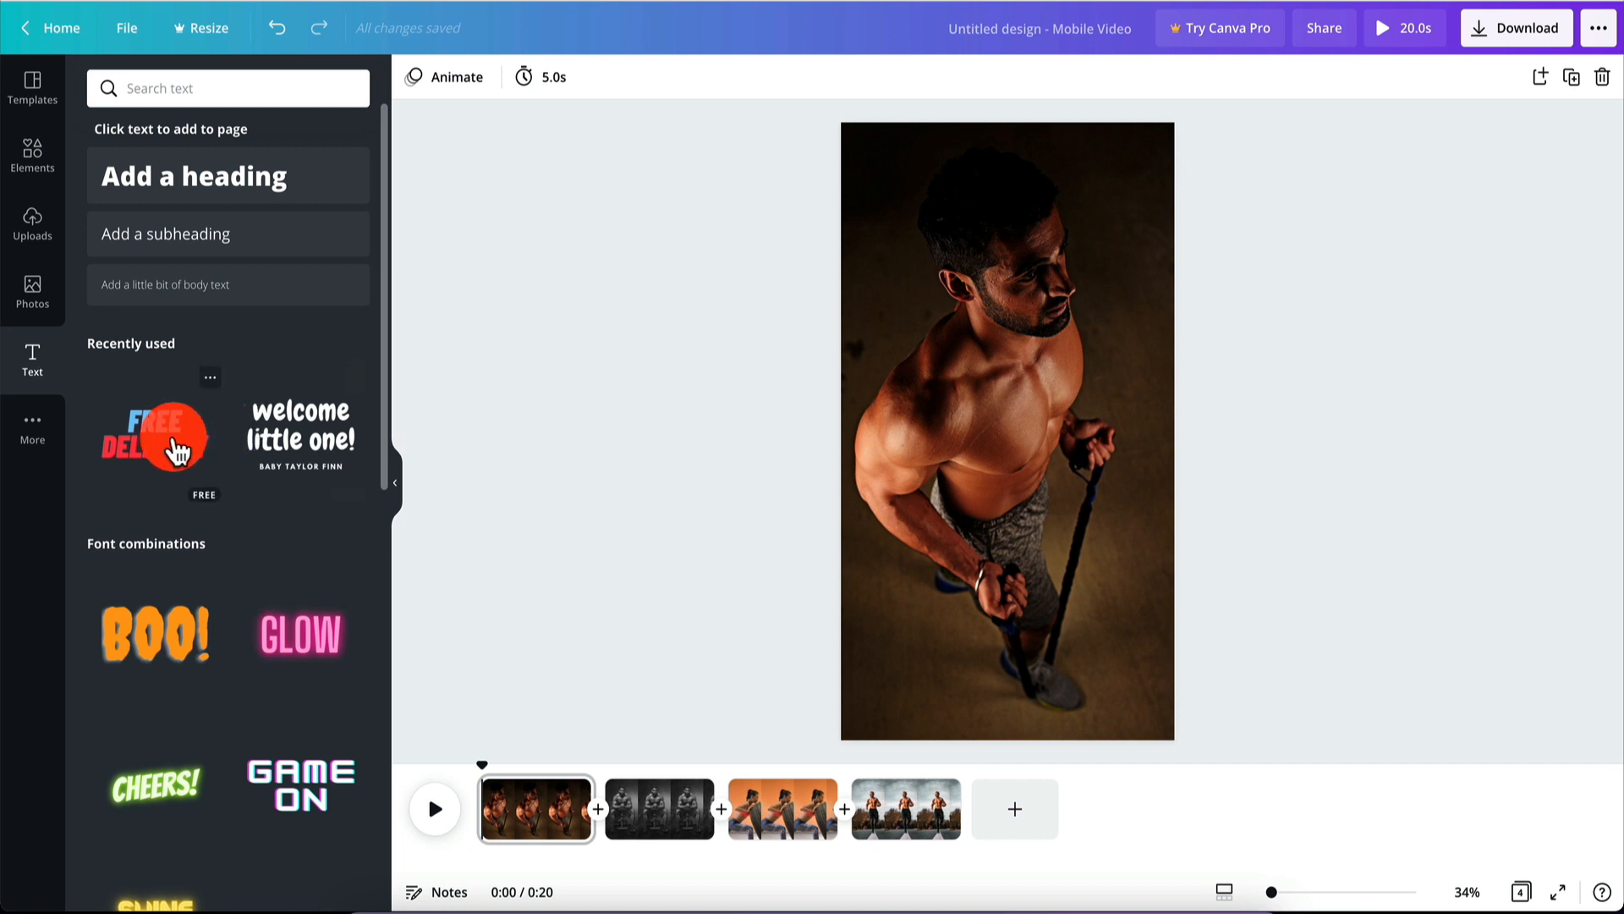
left_click_drag(186, 448, 1004, 626)
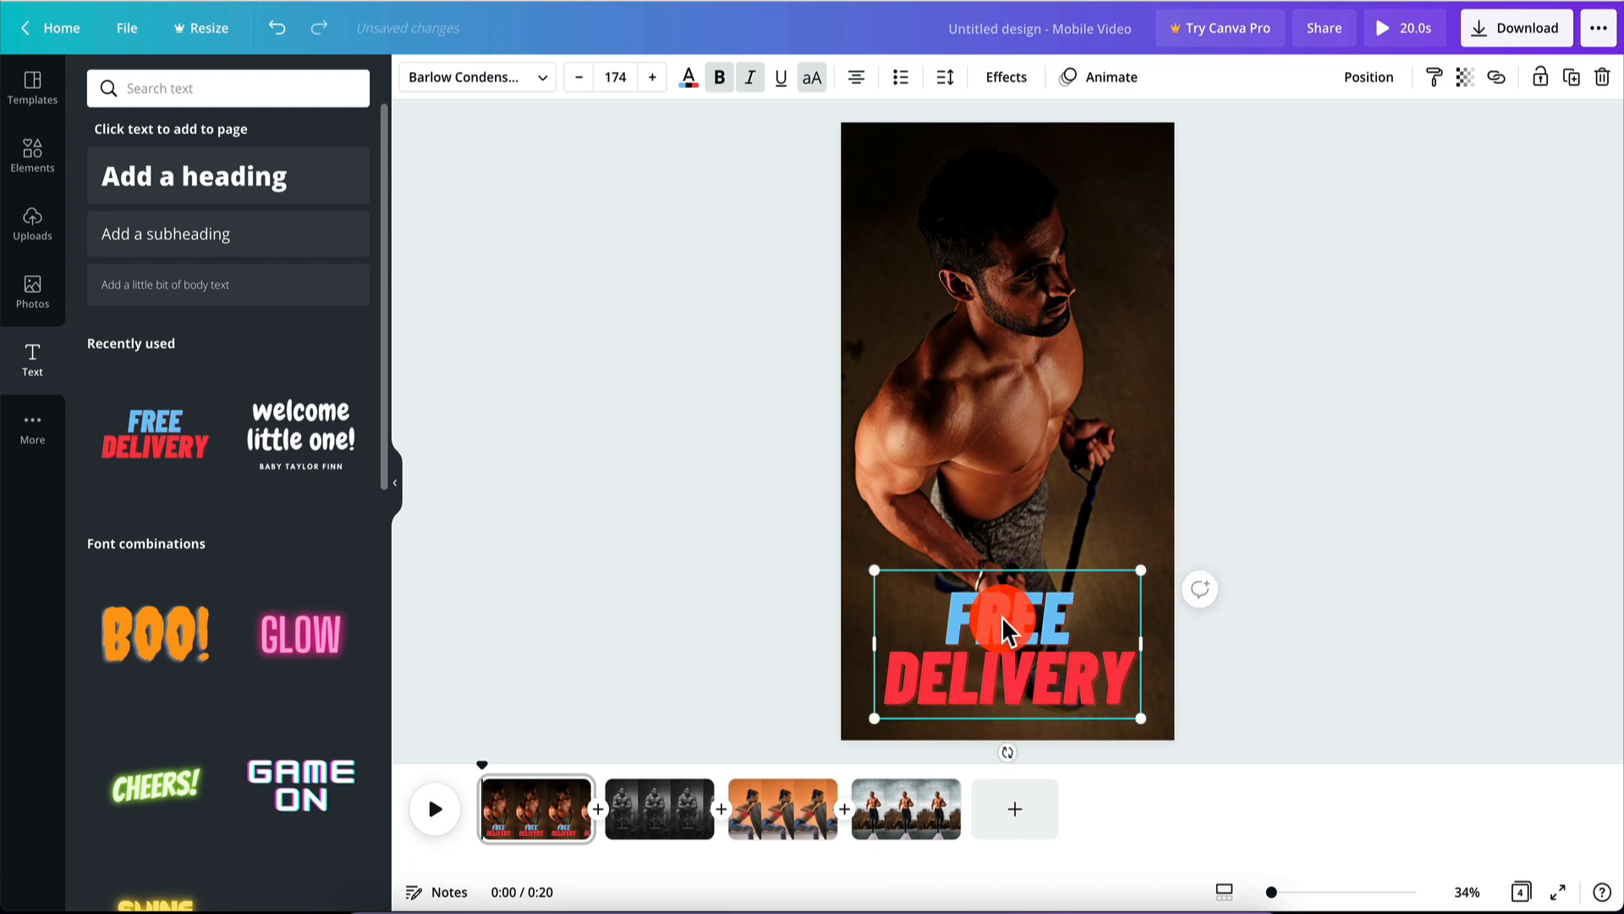
double_click(1013, 607)
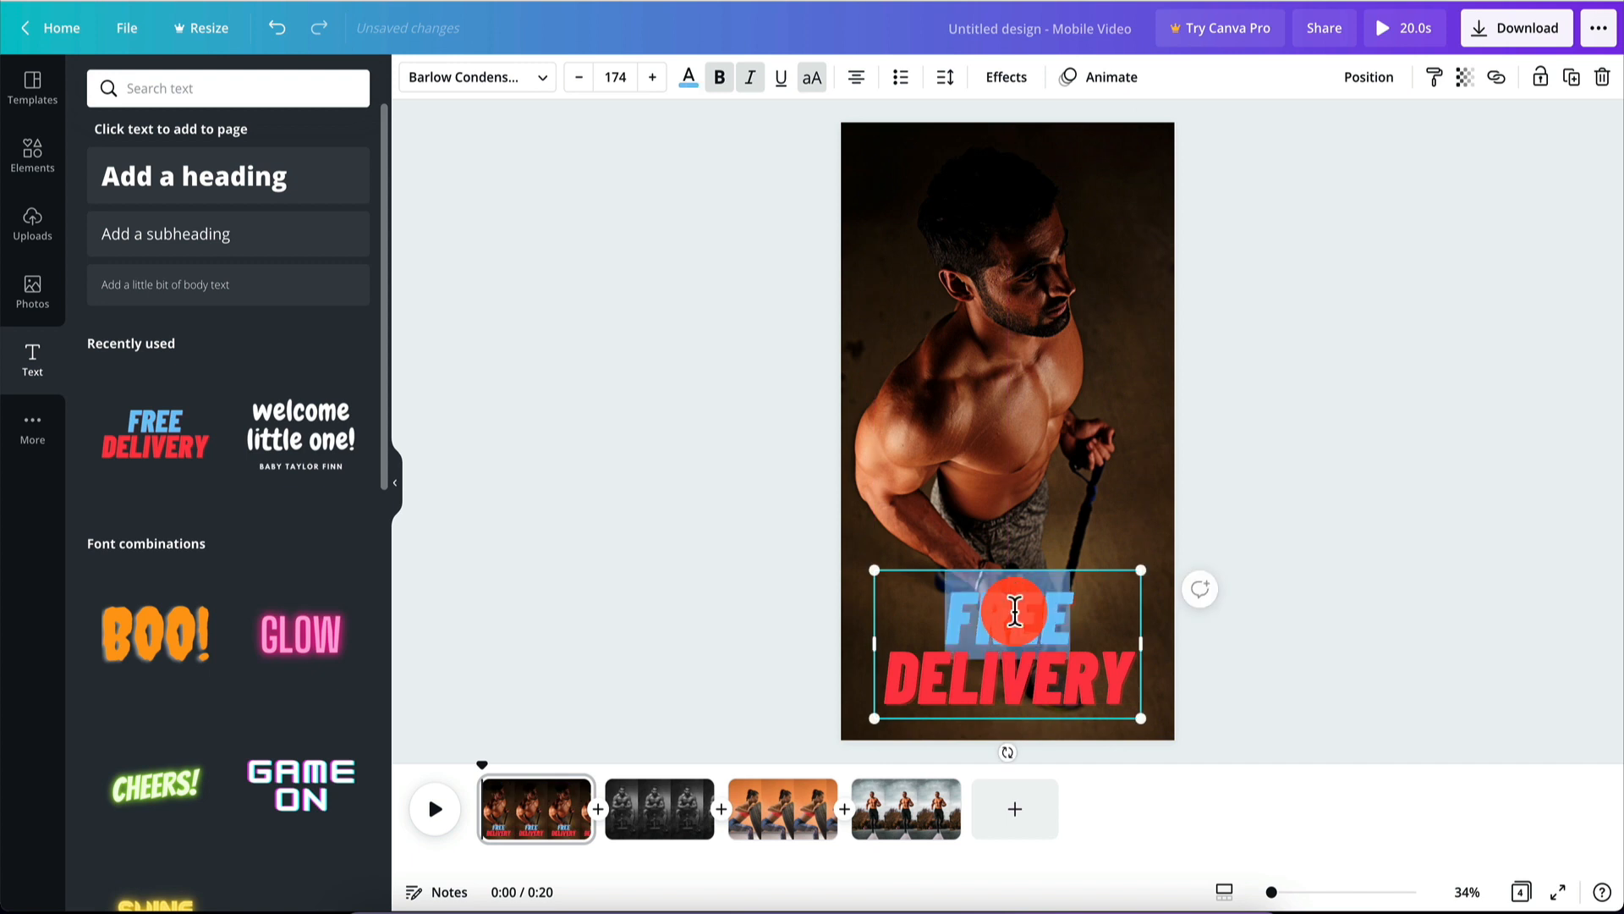
type("WORKOUT")
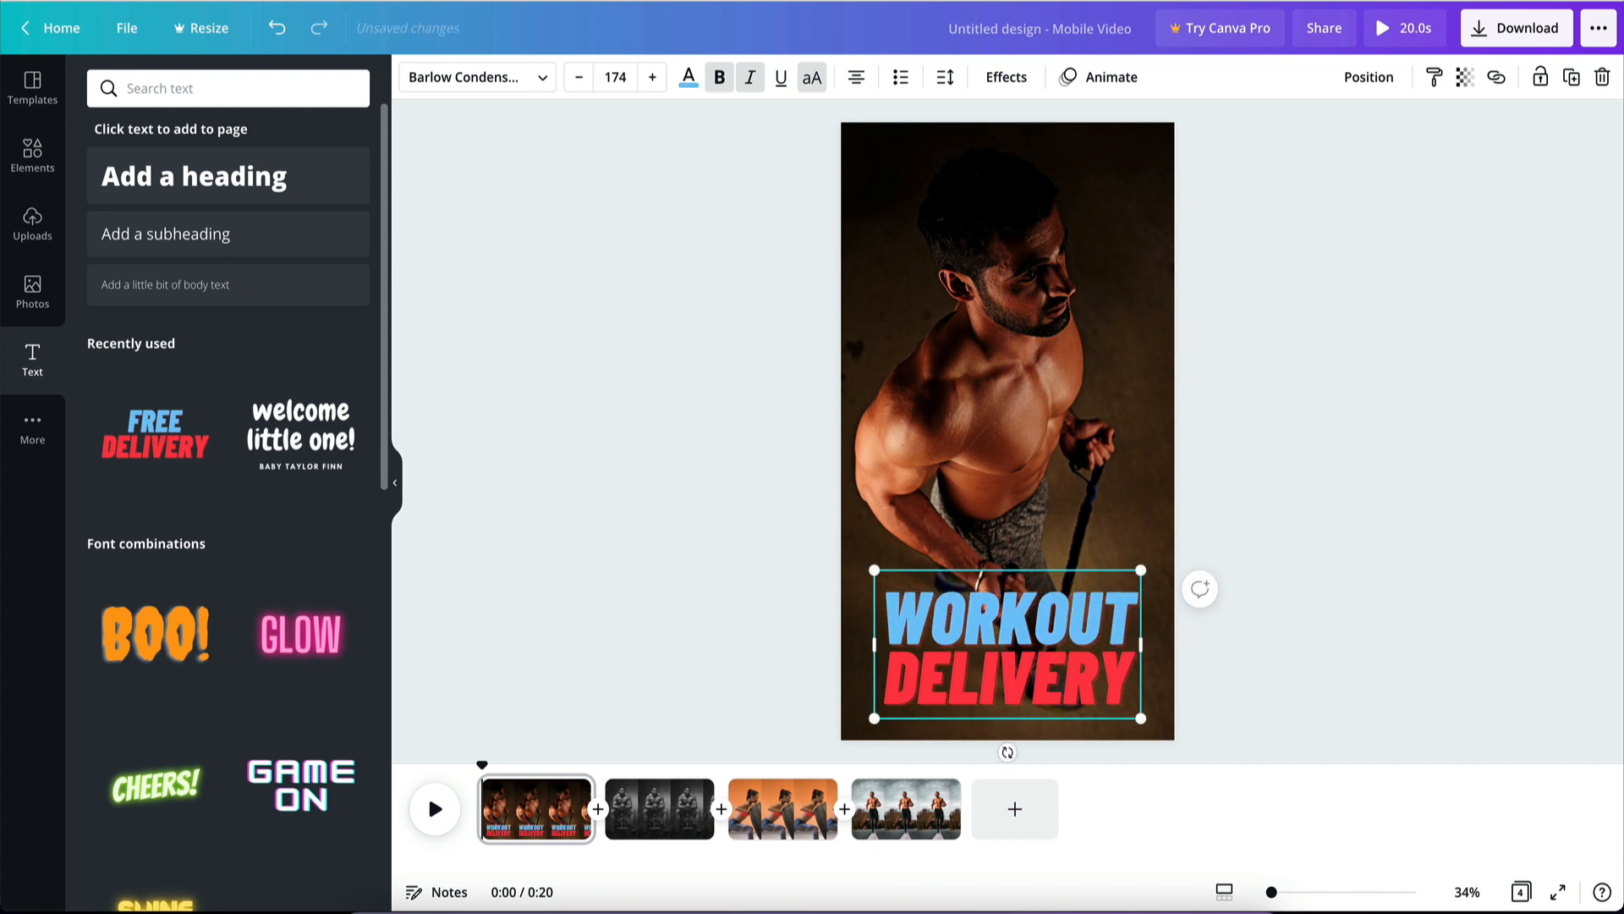
double_click(1007, 677)
type("NOW")
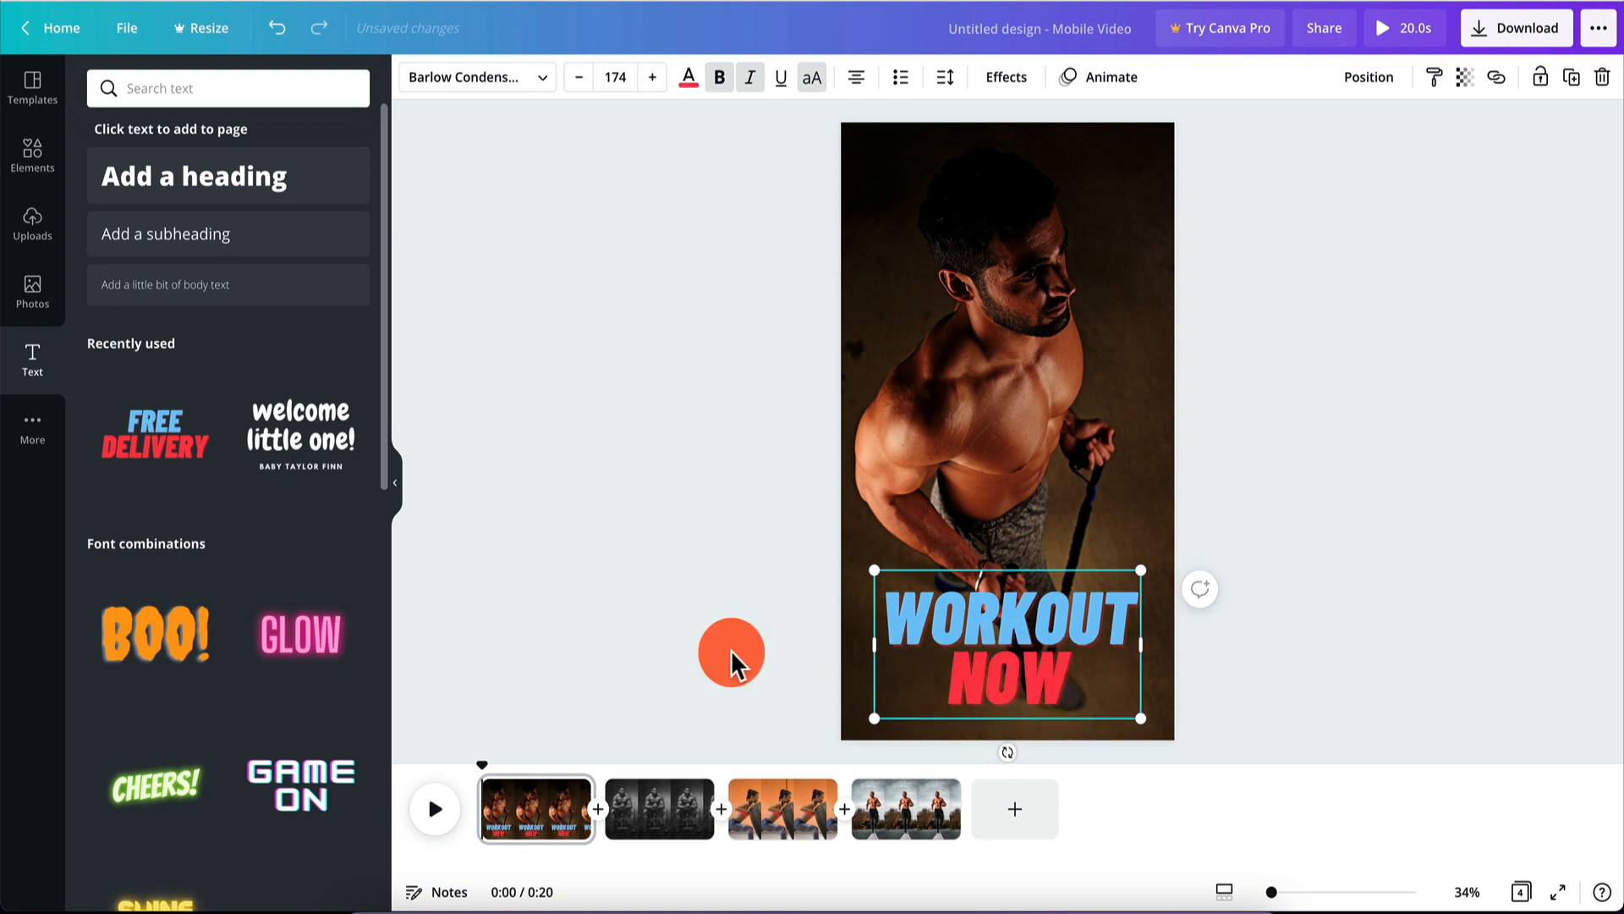
left_click(729, 648)
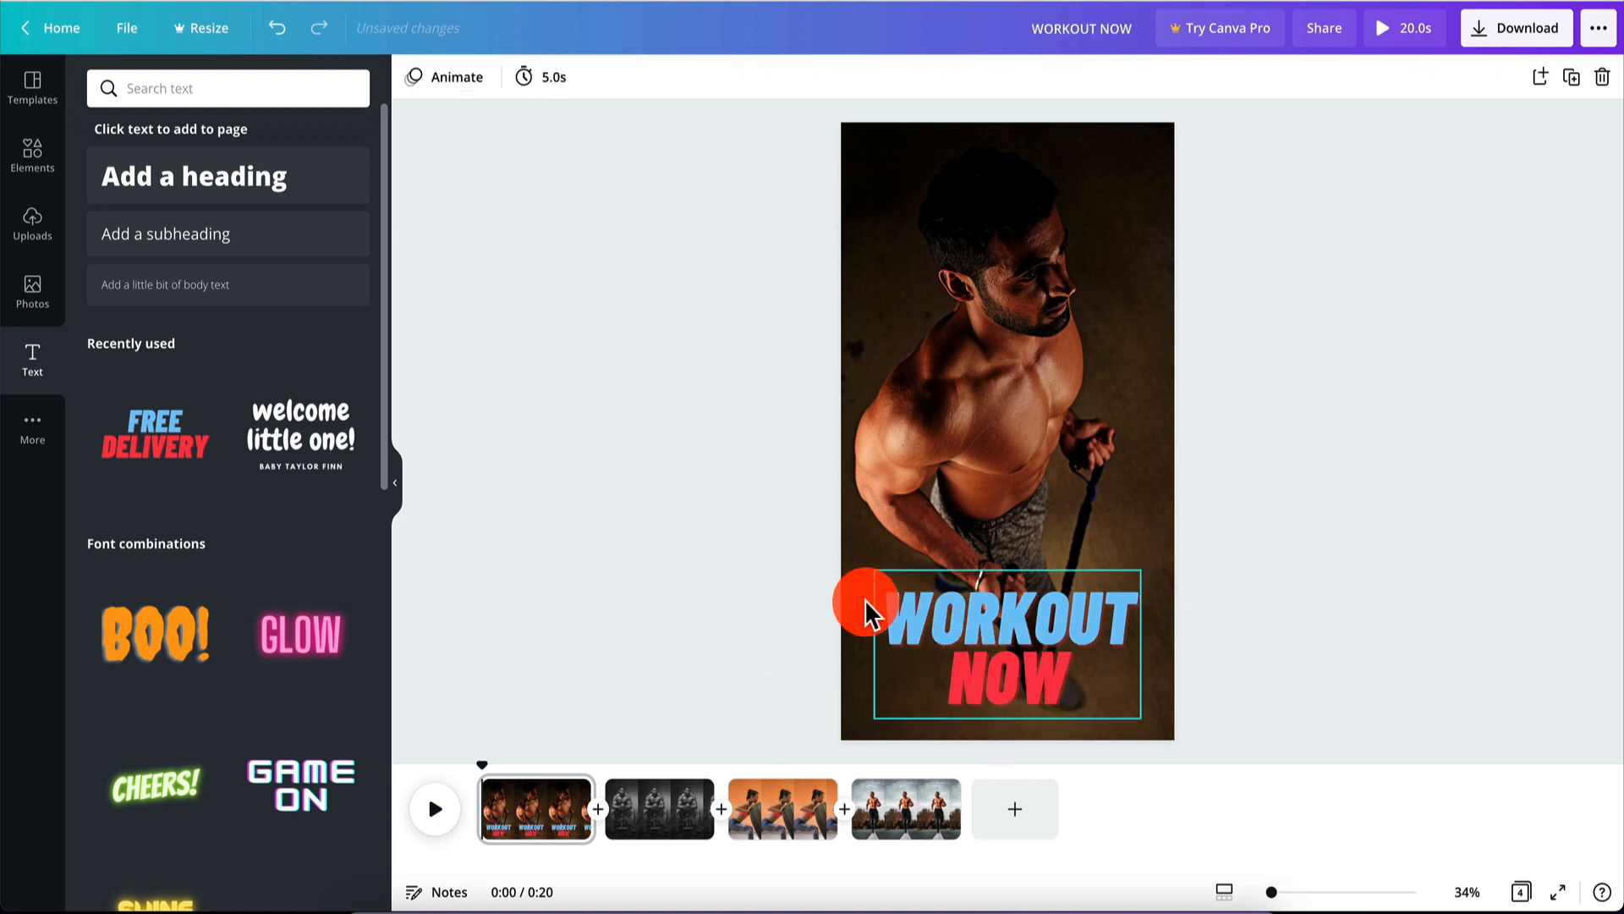
Place the orange "BOO!" font combination low on the second page and change its wording to "NOW!".
left_click(627, 804)
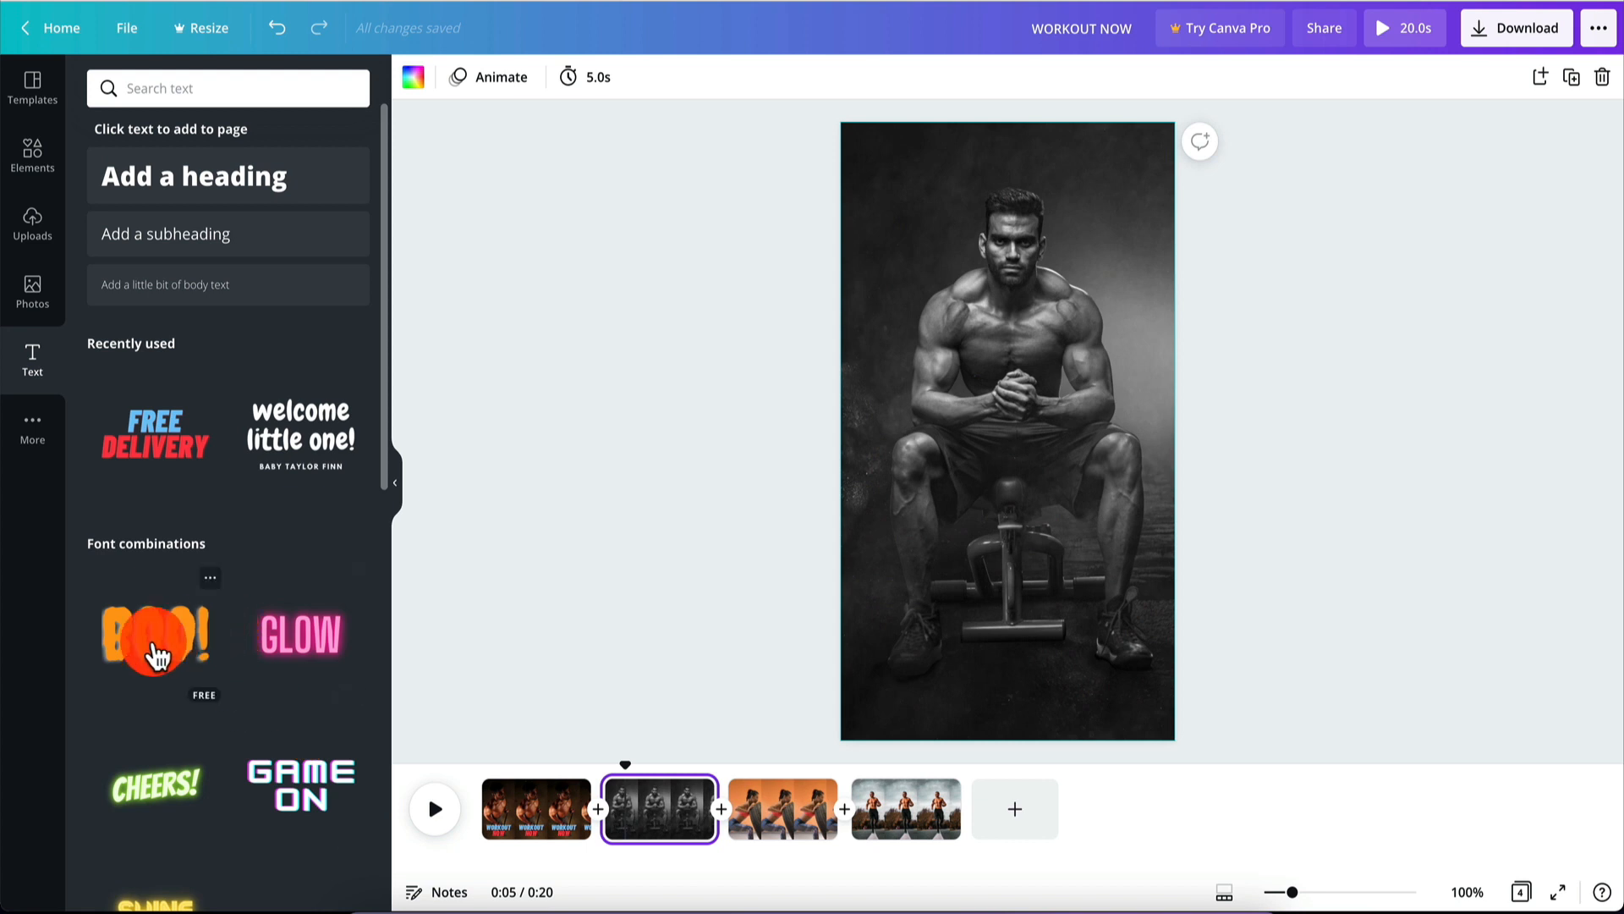
left_click_drag(157, 655, 1056, 616)
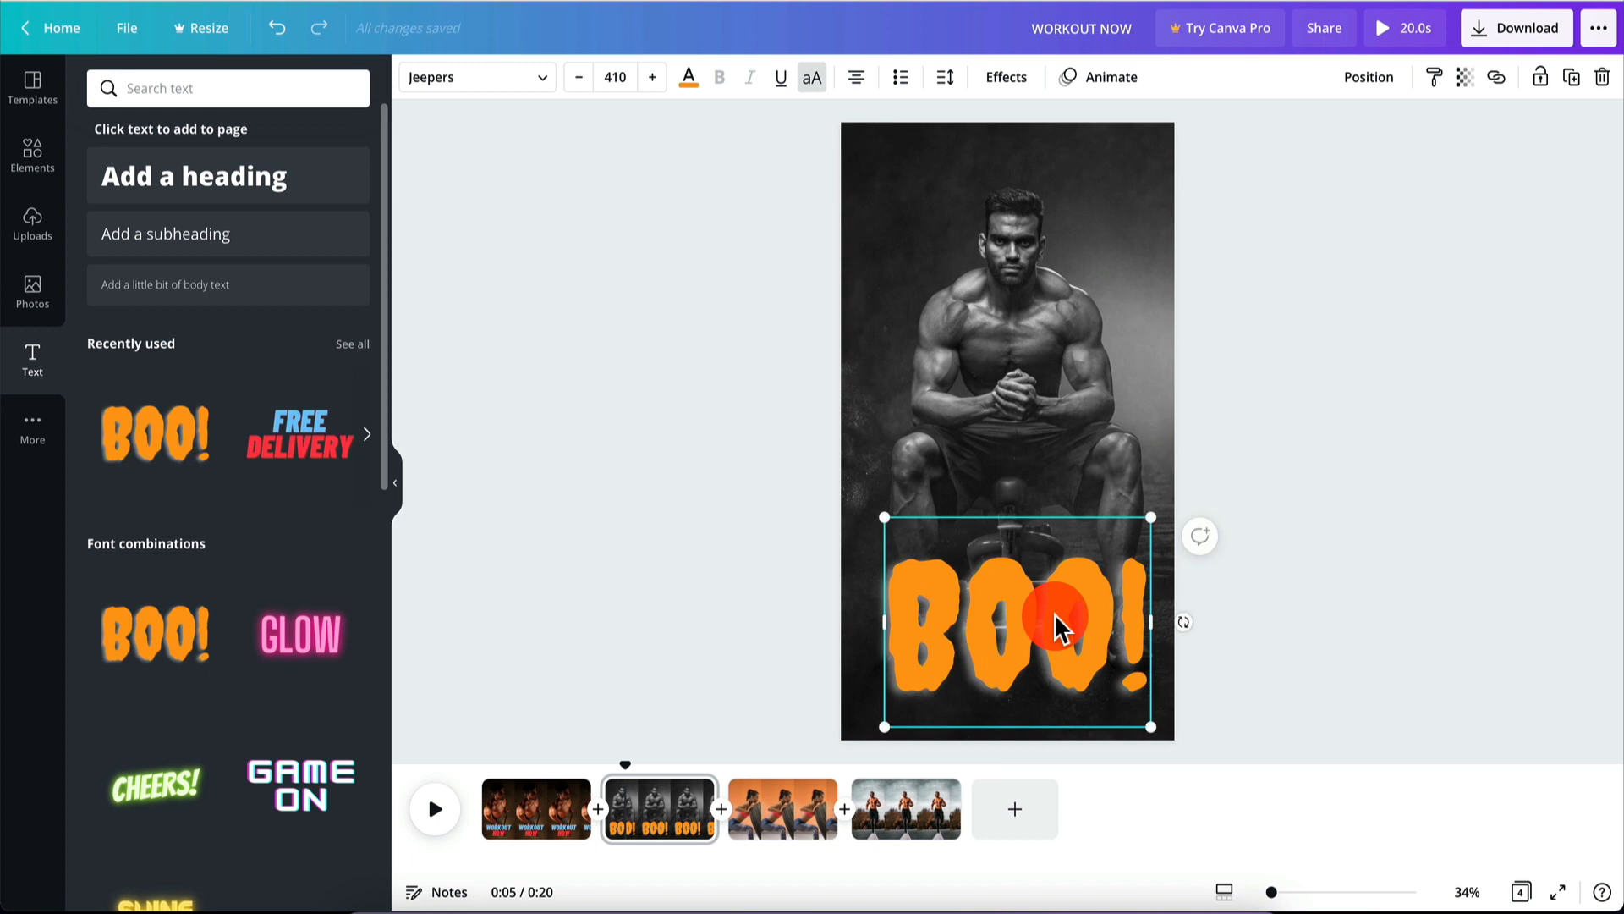
double_click(972, 600)
type("NOW")
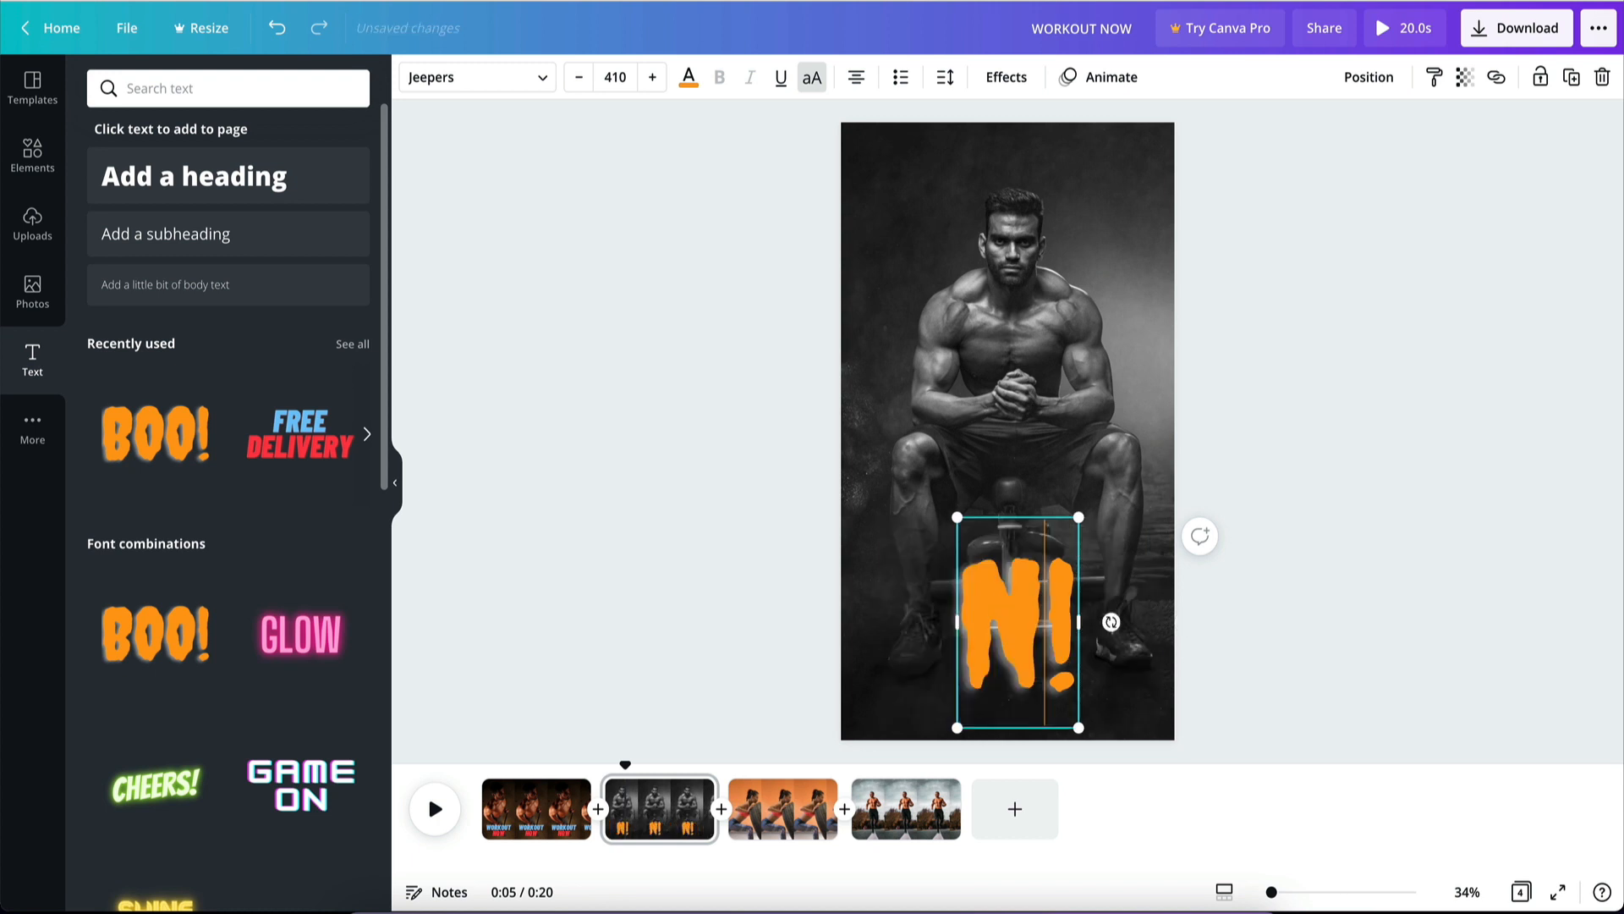
left_click(871, 672)
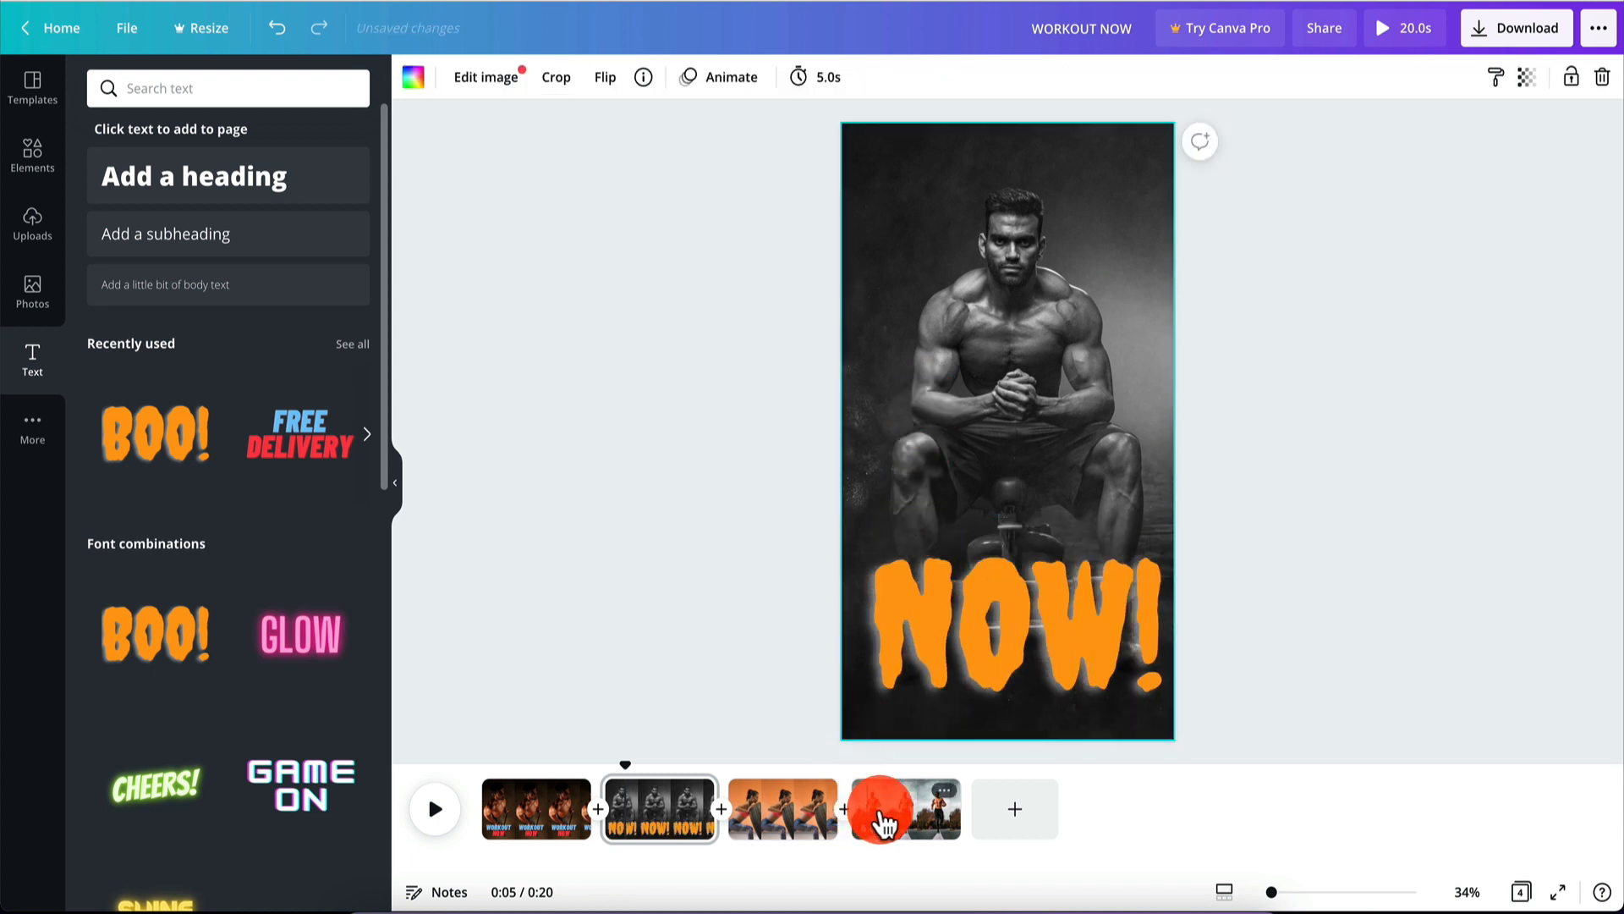
Place the pink "GLOW" font combination low on the third page and the green "CHEERS!" one low on the fourth.
left_click(777, 809)
left_click_drag(307, 640, 939, 652)
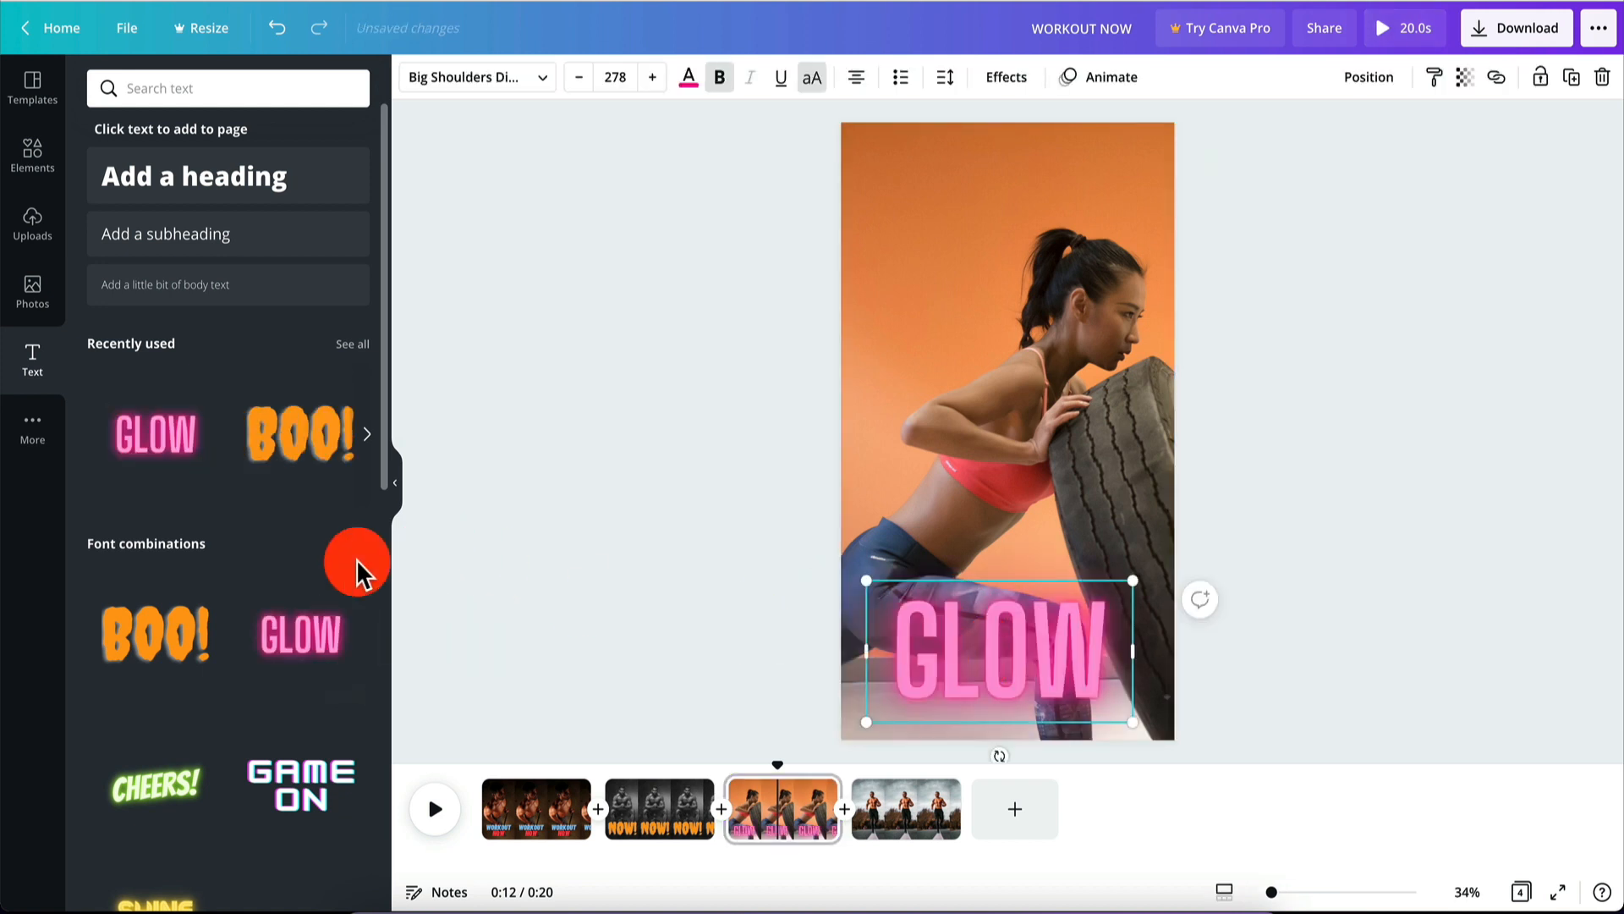
double_click(993, 660)
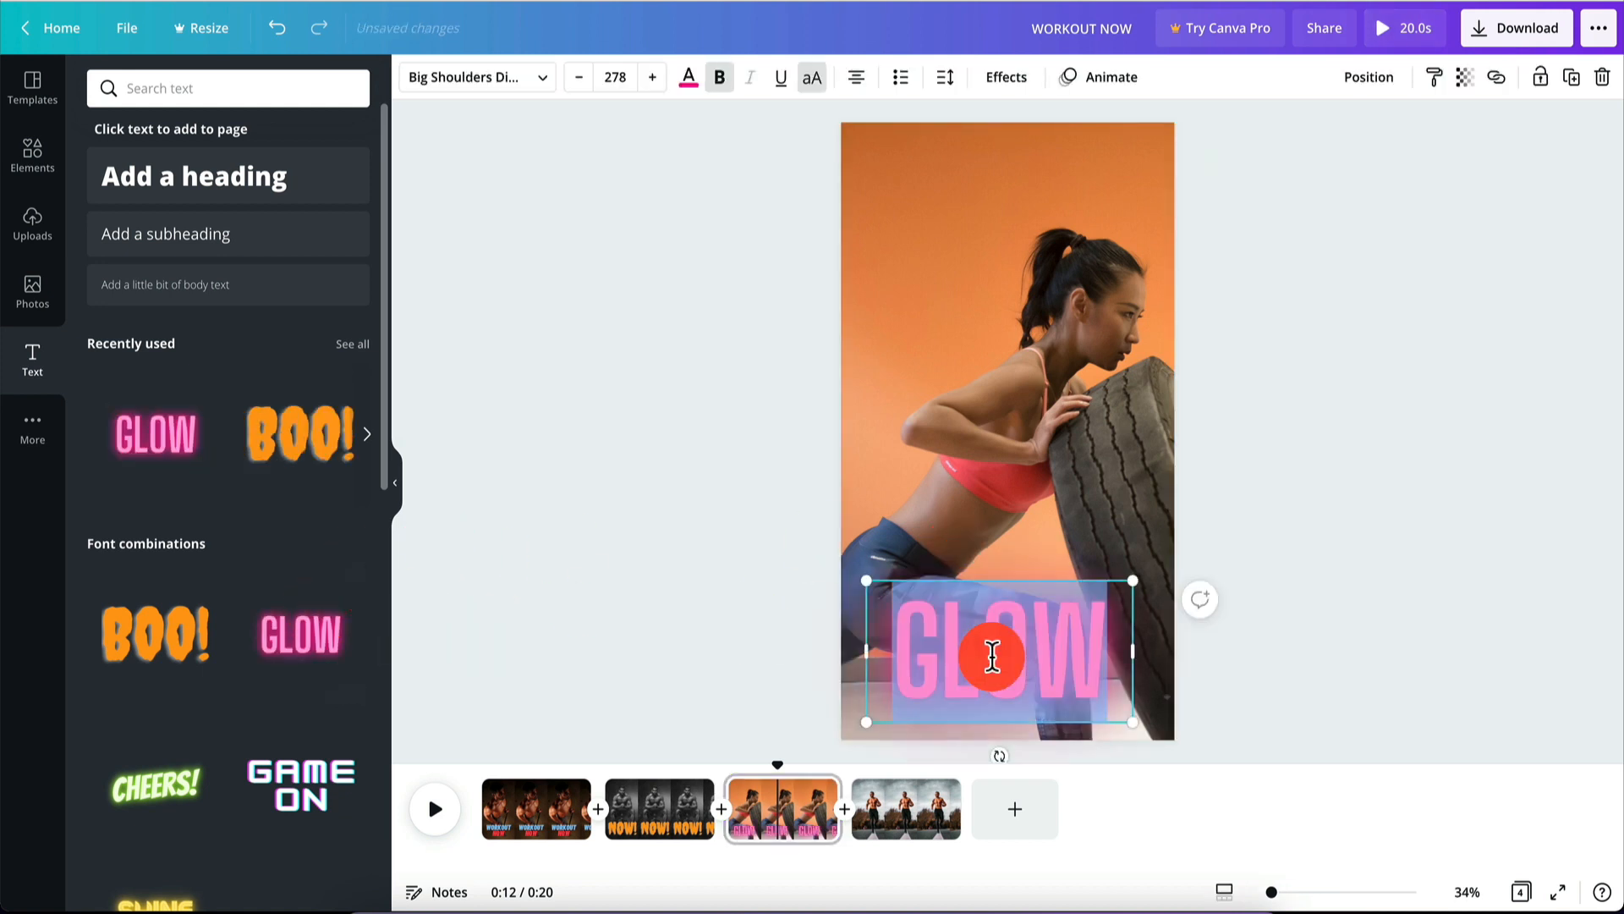
left_click(704, 587)
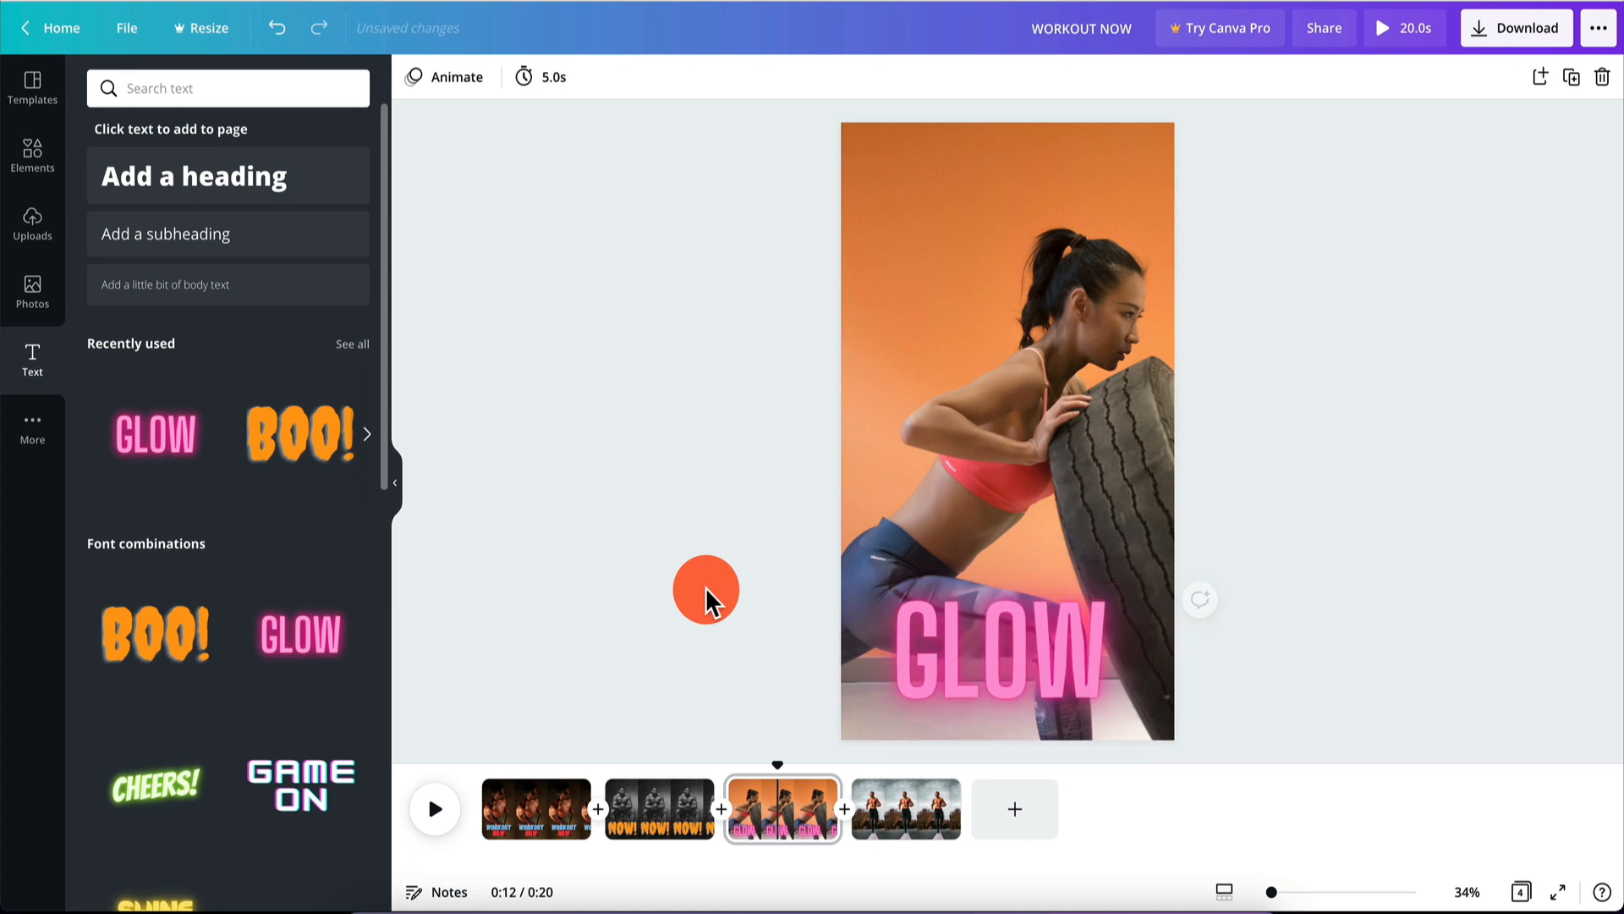
left_click(880, 799)
scroll(246, 668, "down", 3)
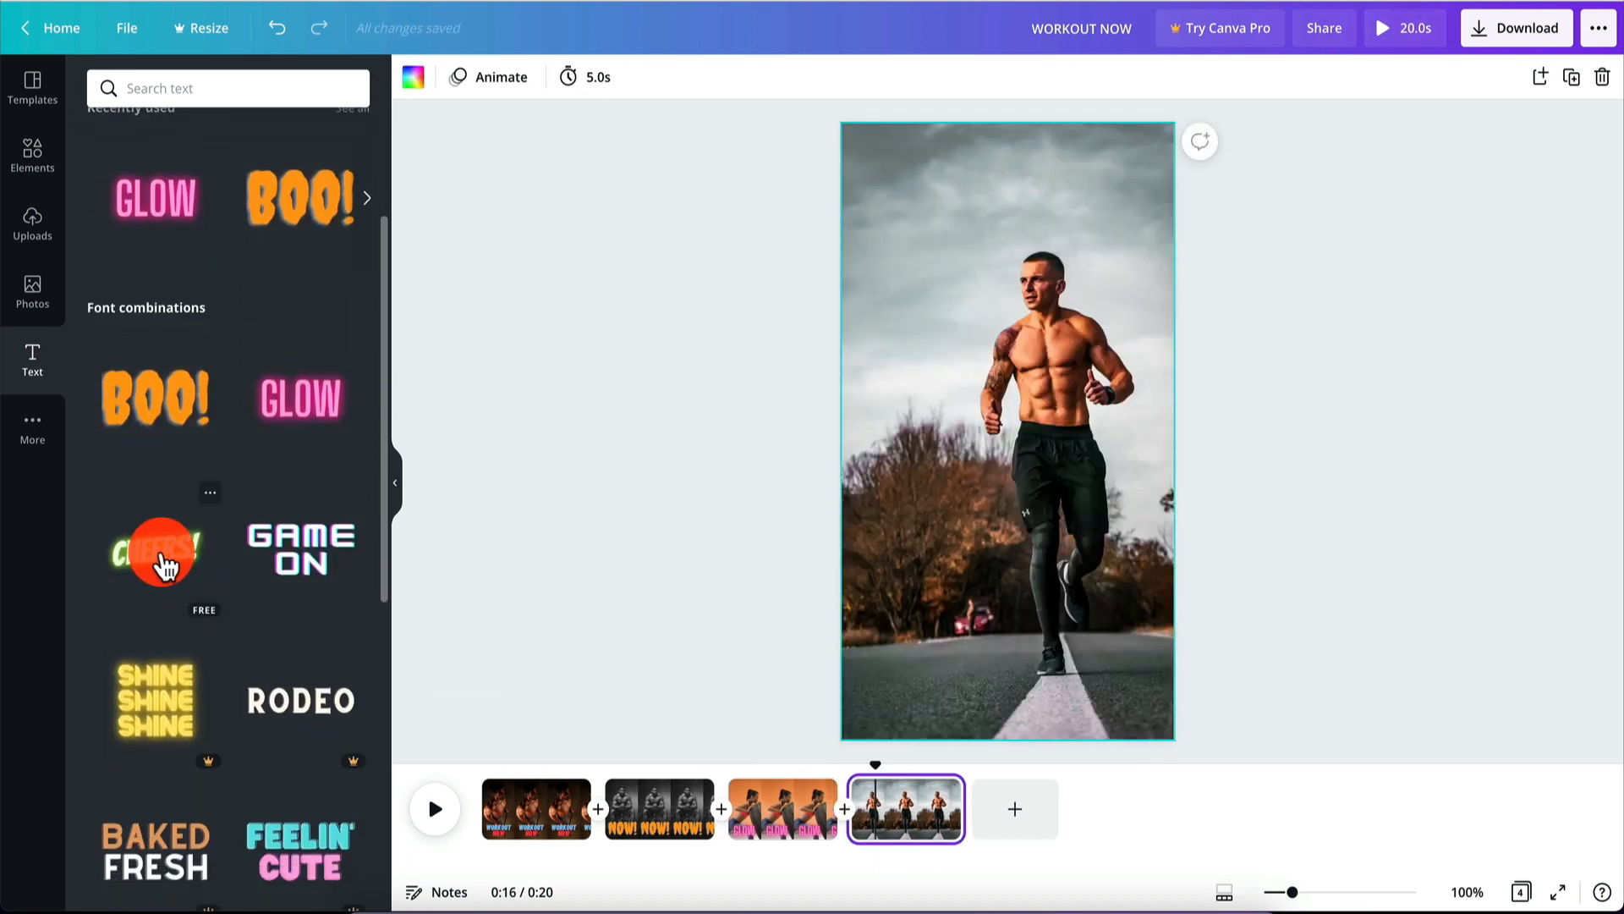
left_click_drag(163, 565, 1000, 692)
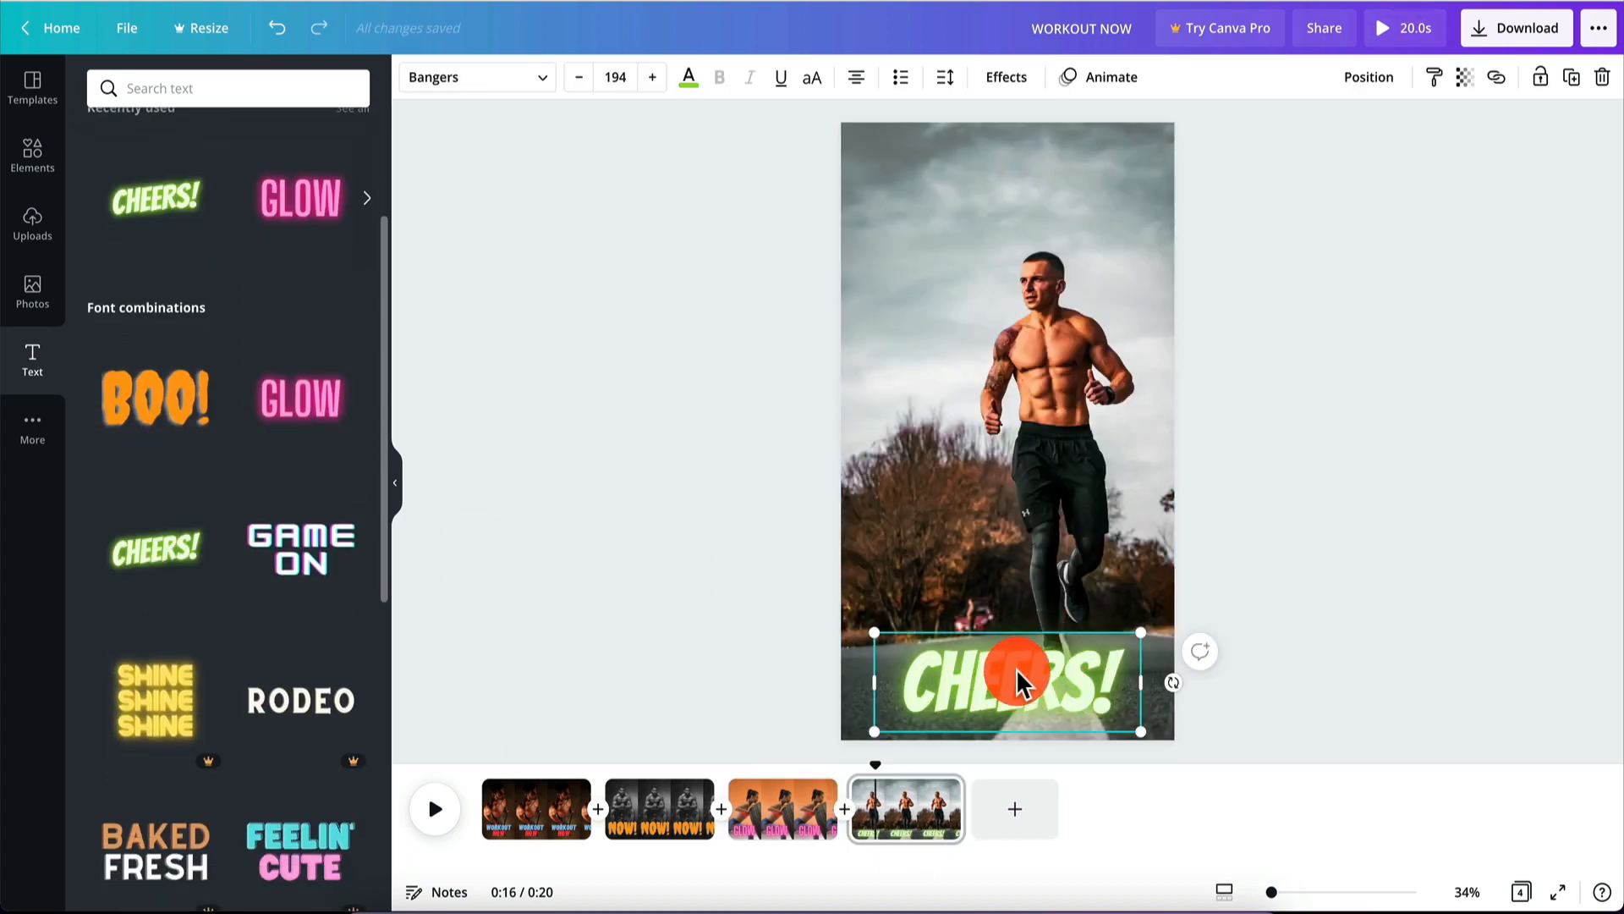
left_click(796, 550)
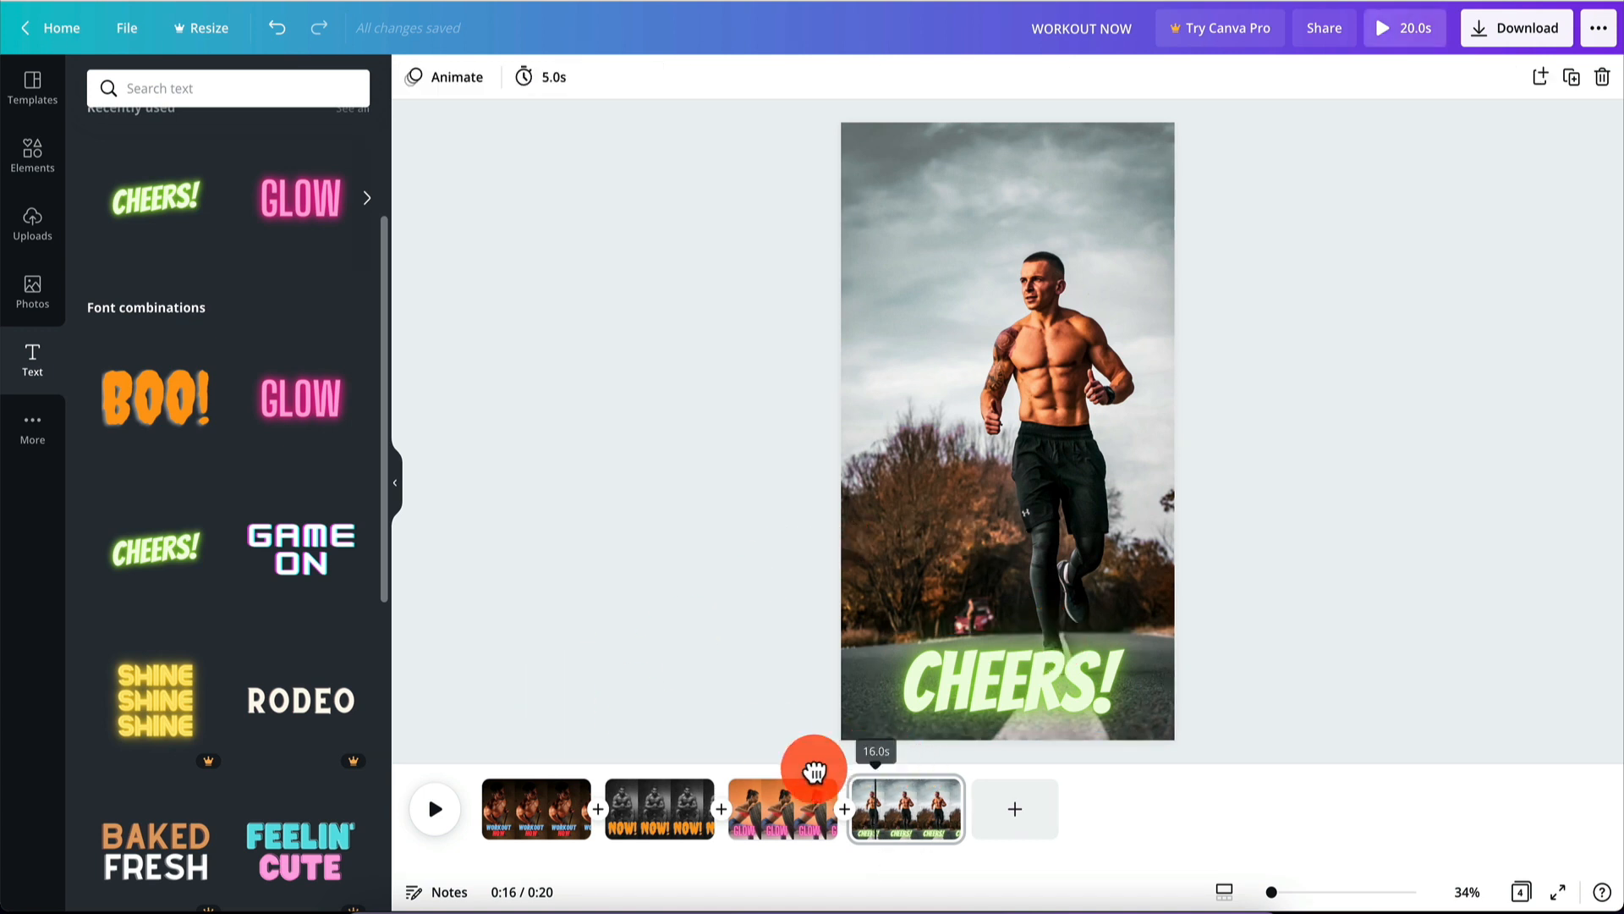
Apply the Block page animation to the first page and Photo Zoom to the second page.
left_click(541, 808)
left_click(454, 82)
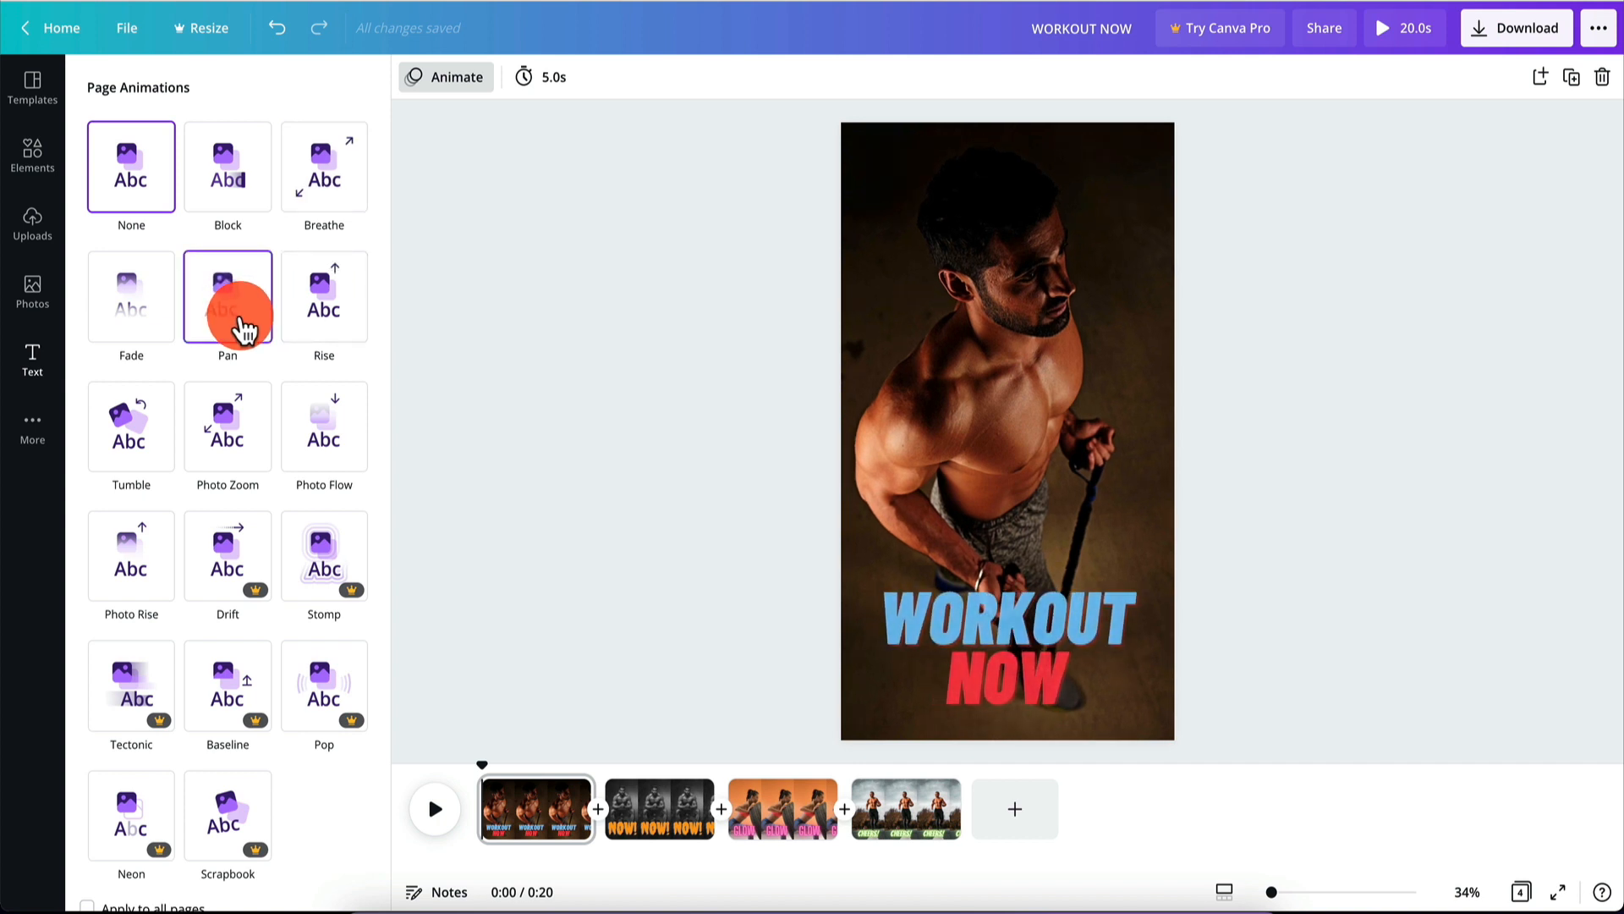
left_click(225, 177)
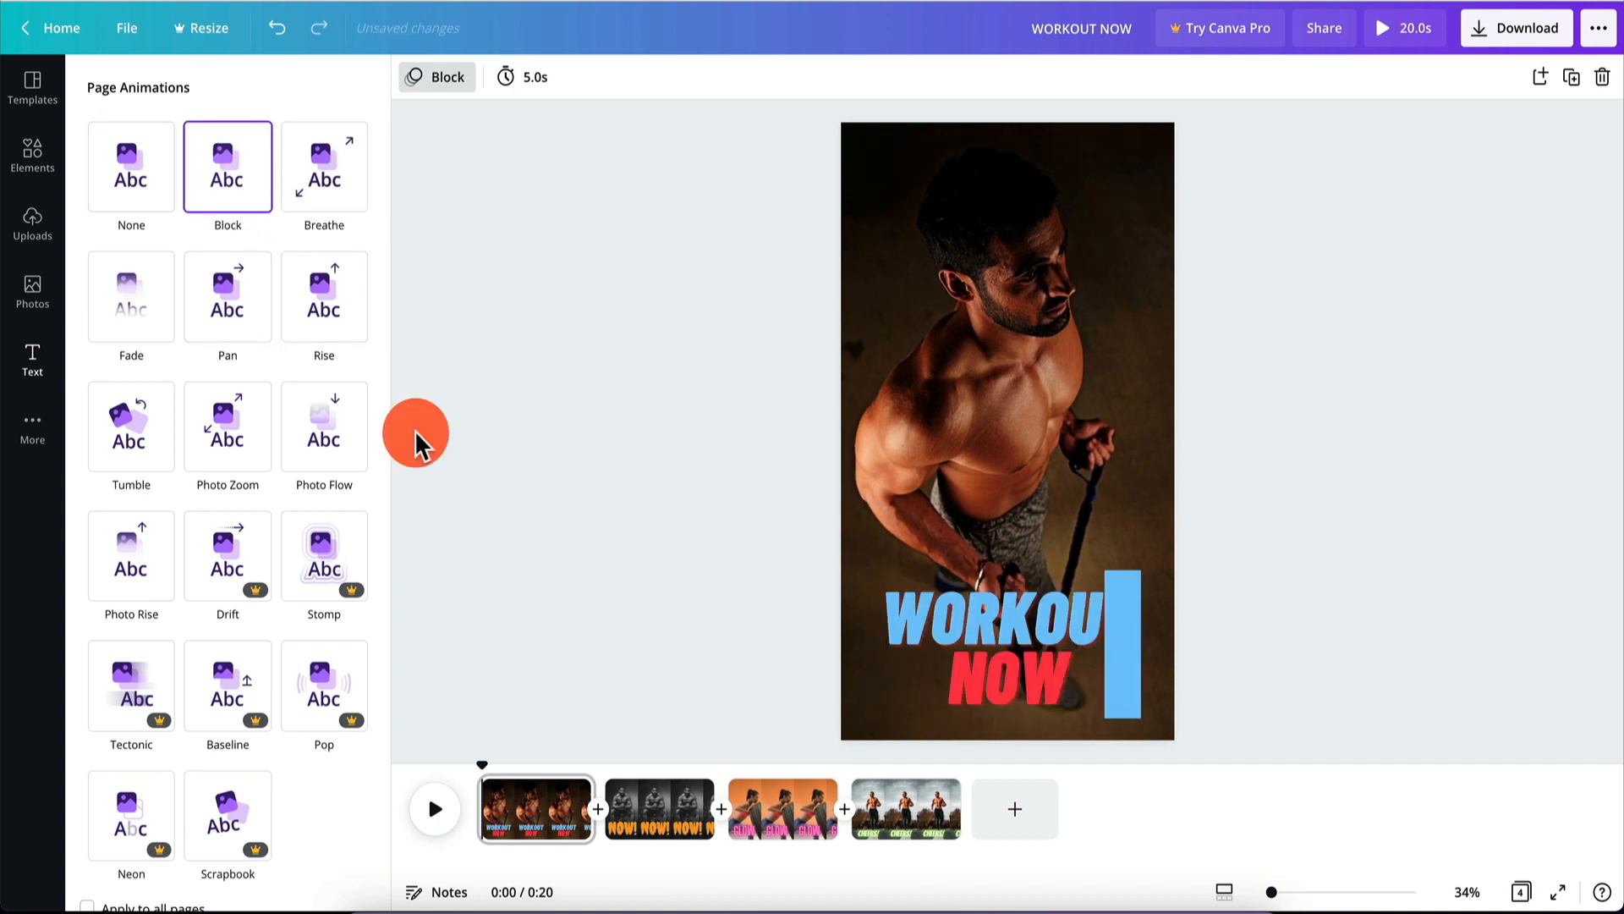
left_click(626, 797)
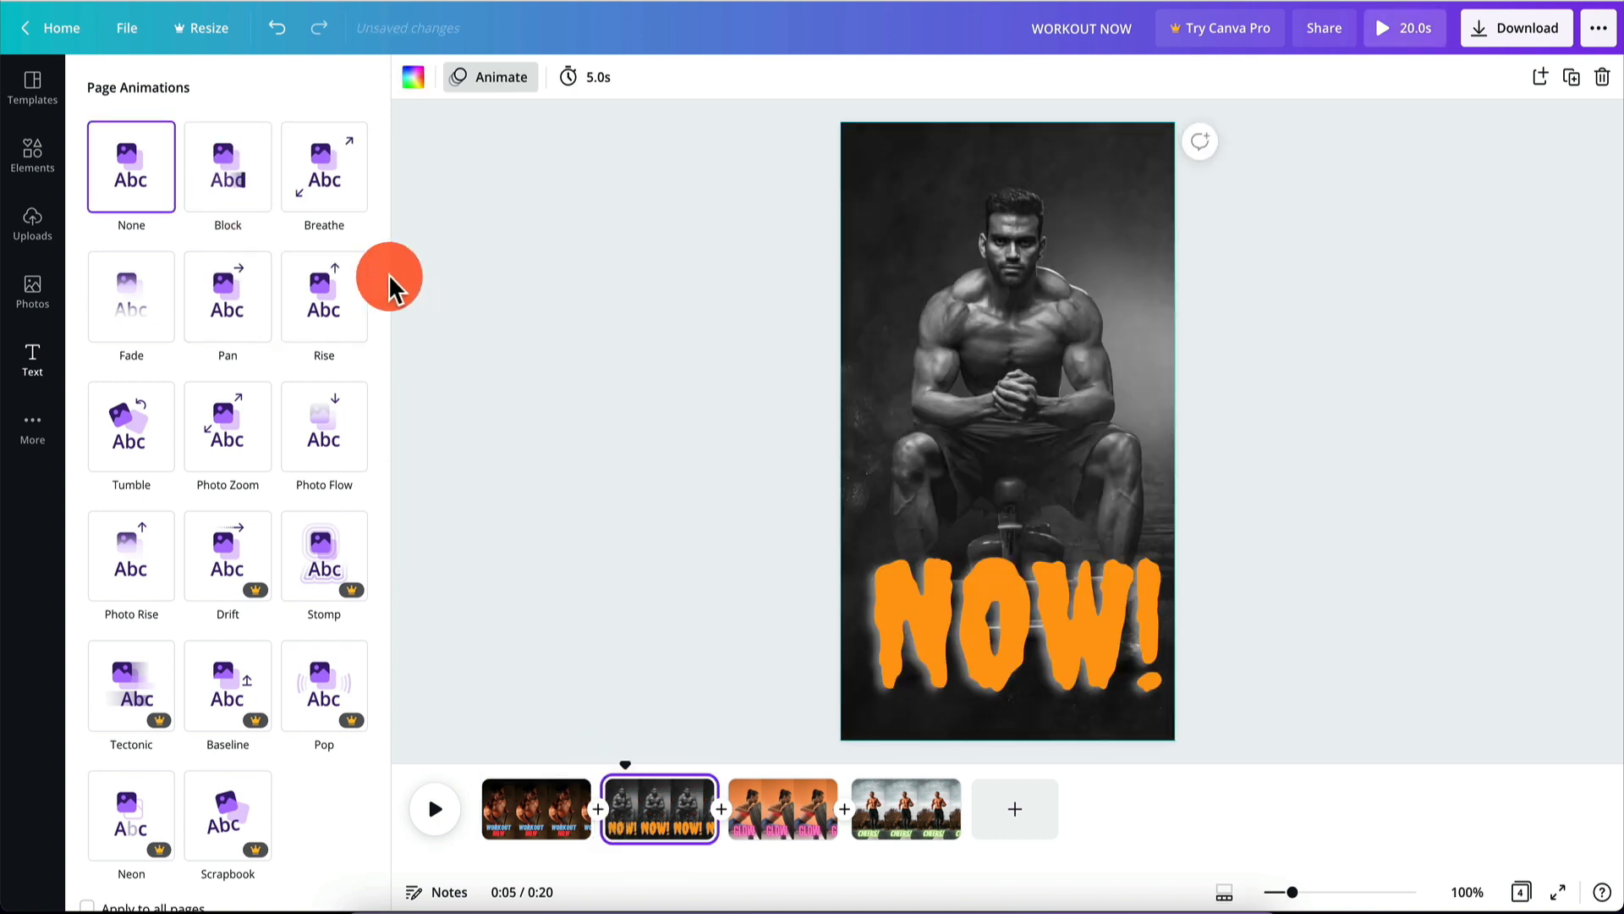
left_click(241, 455)
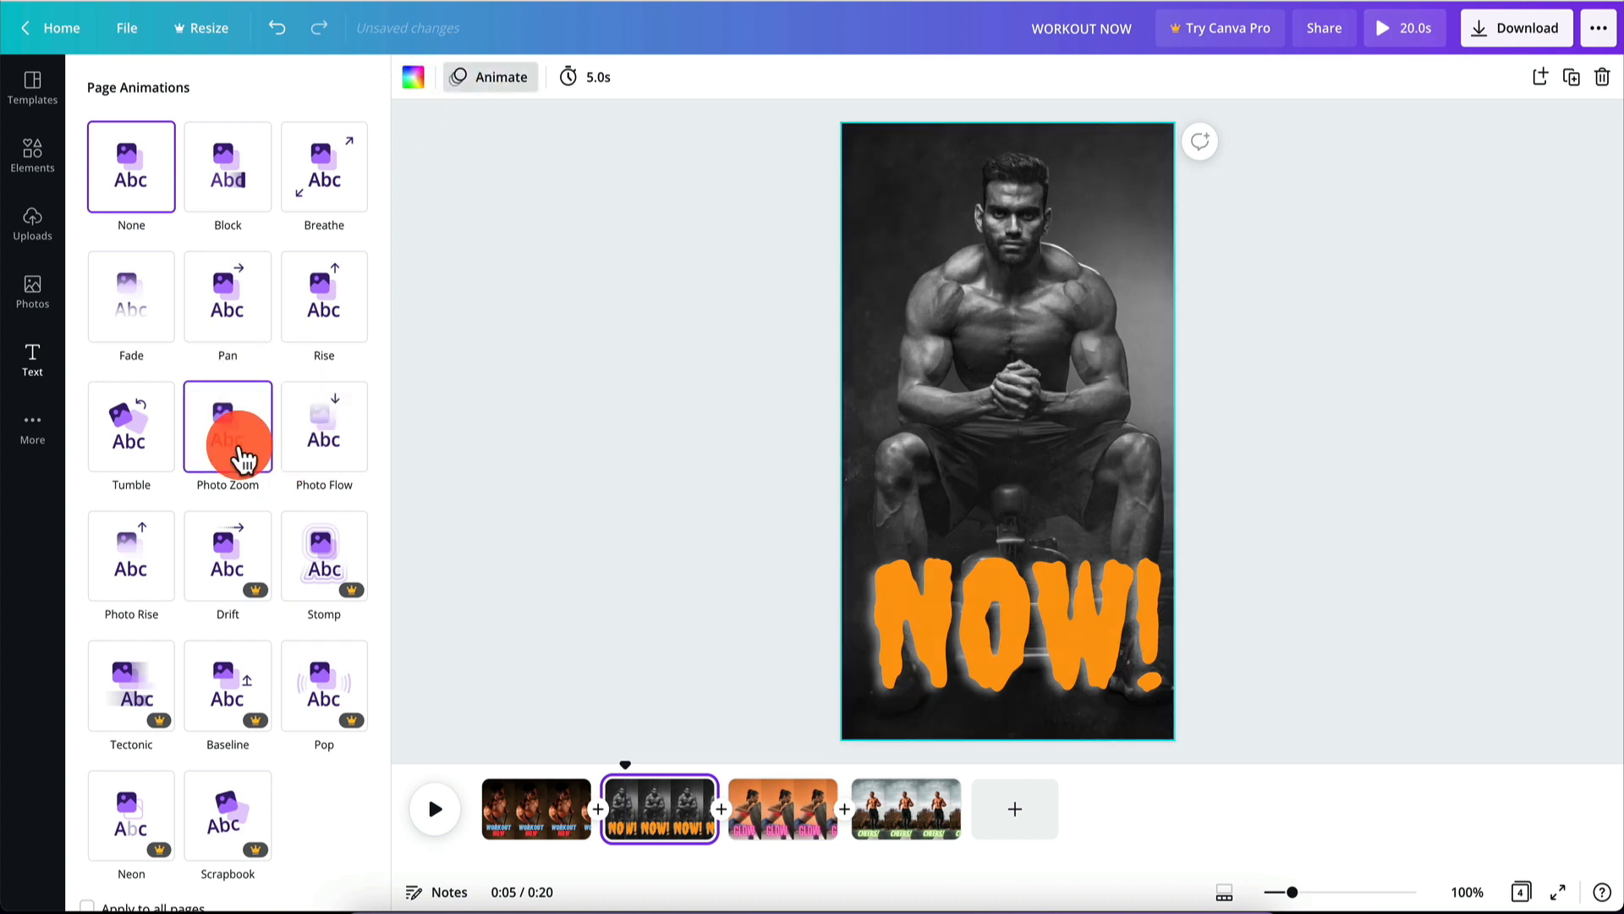
Apply the Photo Zoom page animation to the third page and Photo Rise to the fourth page.
left_click(761, 800)
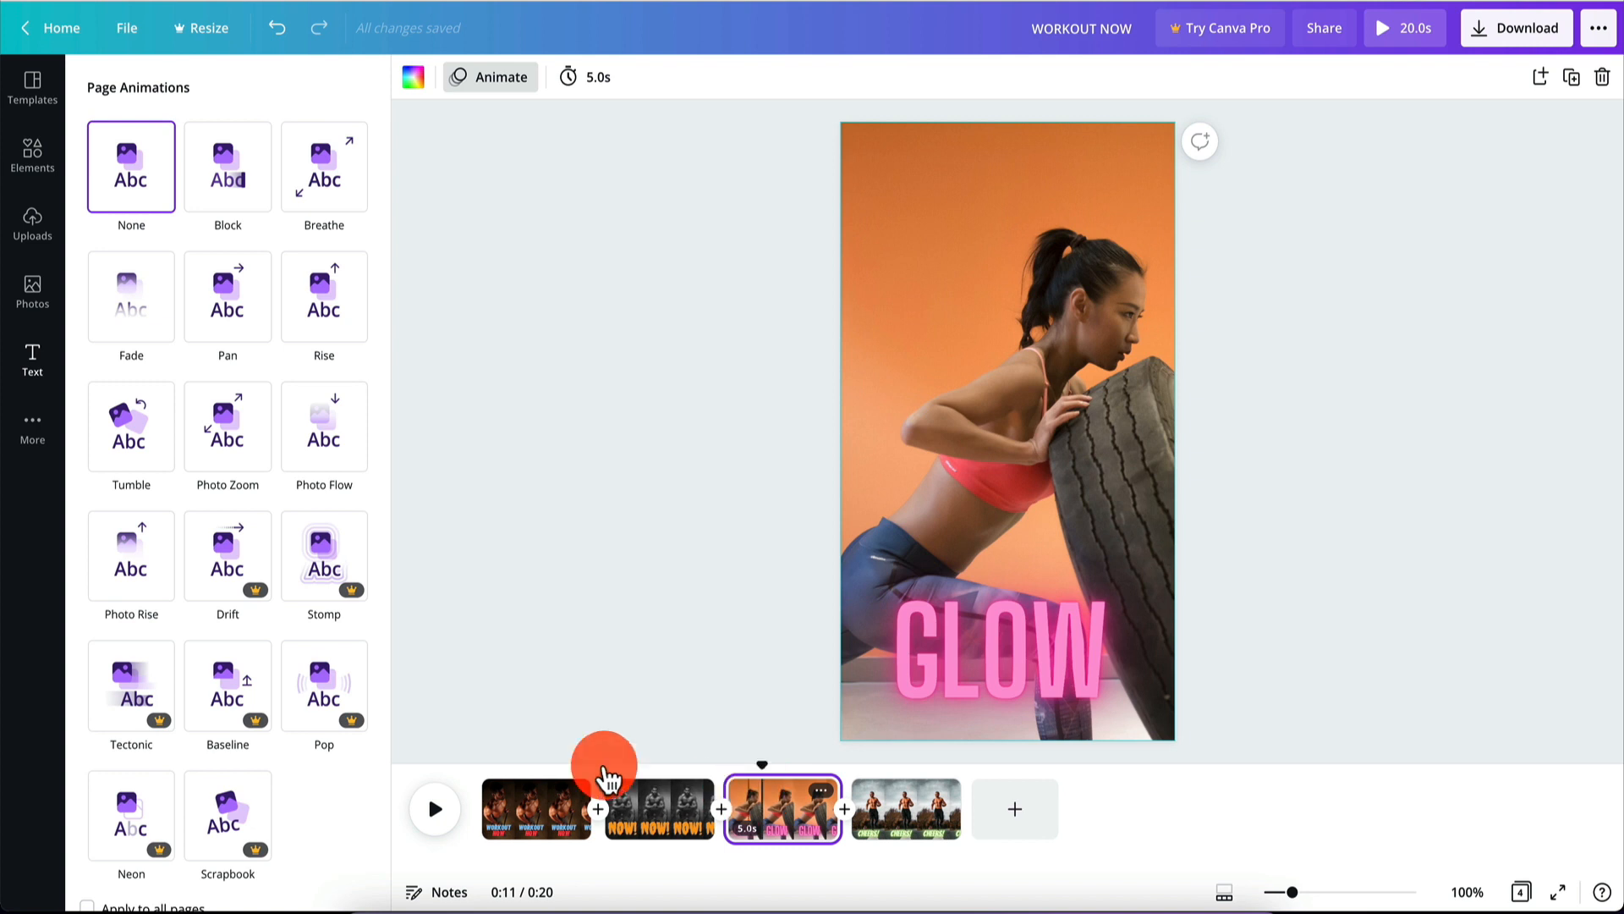
left_click(243, 449)
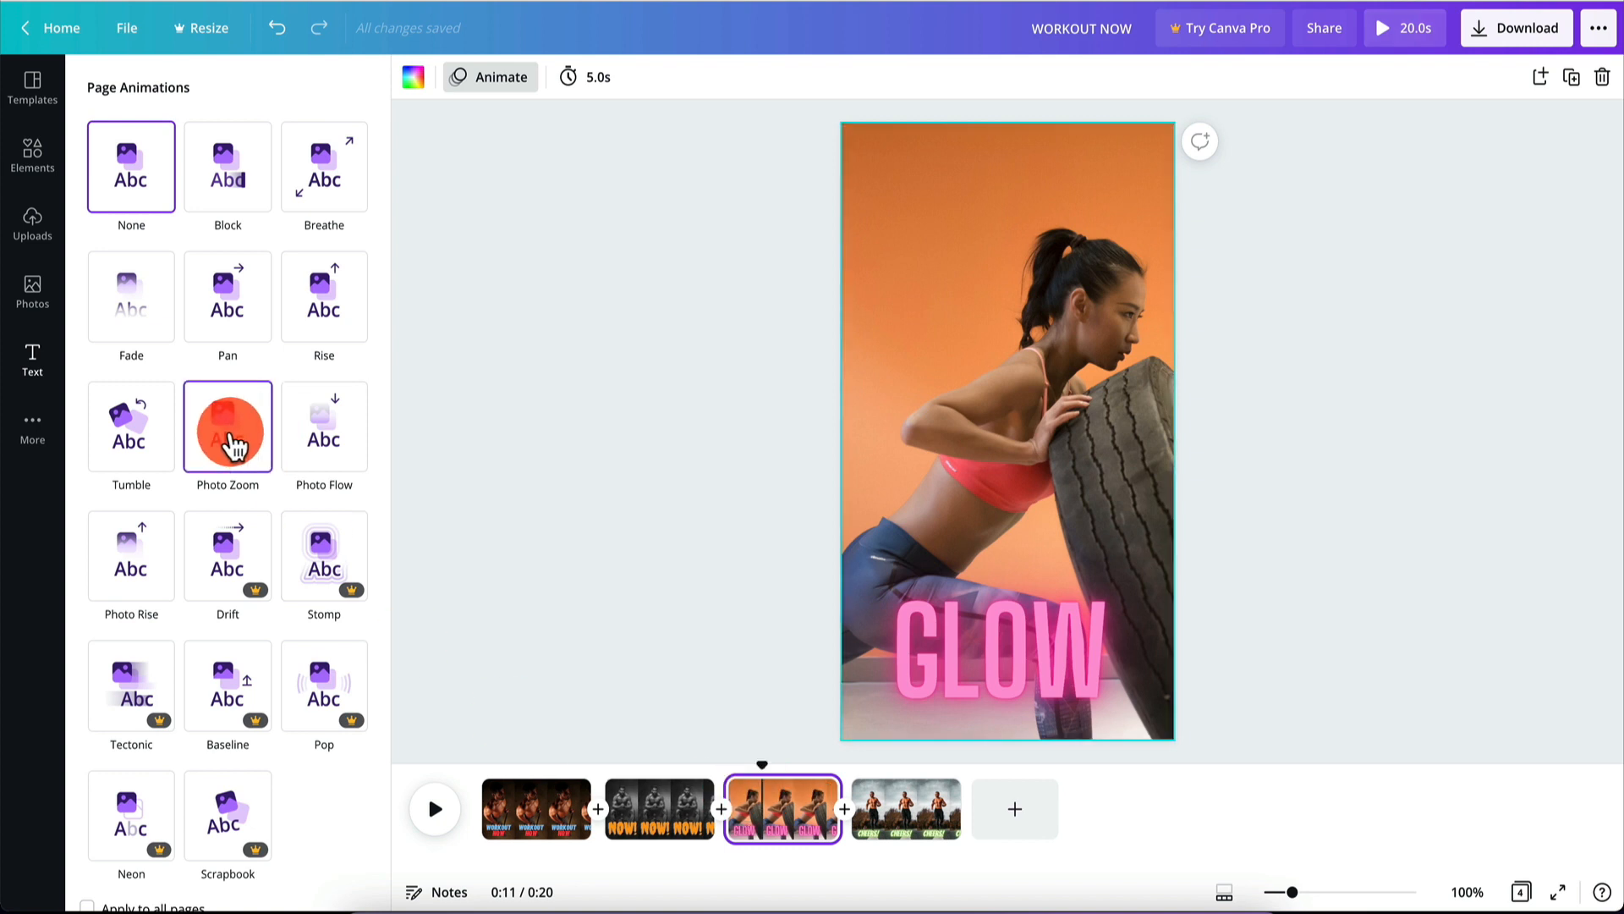
left_click(916, 814)
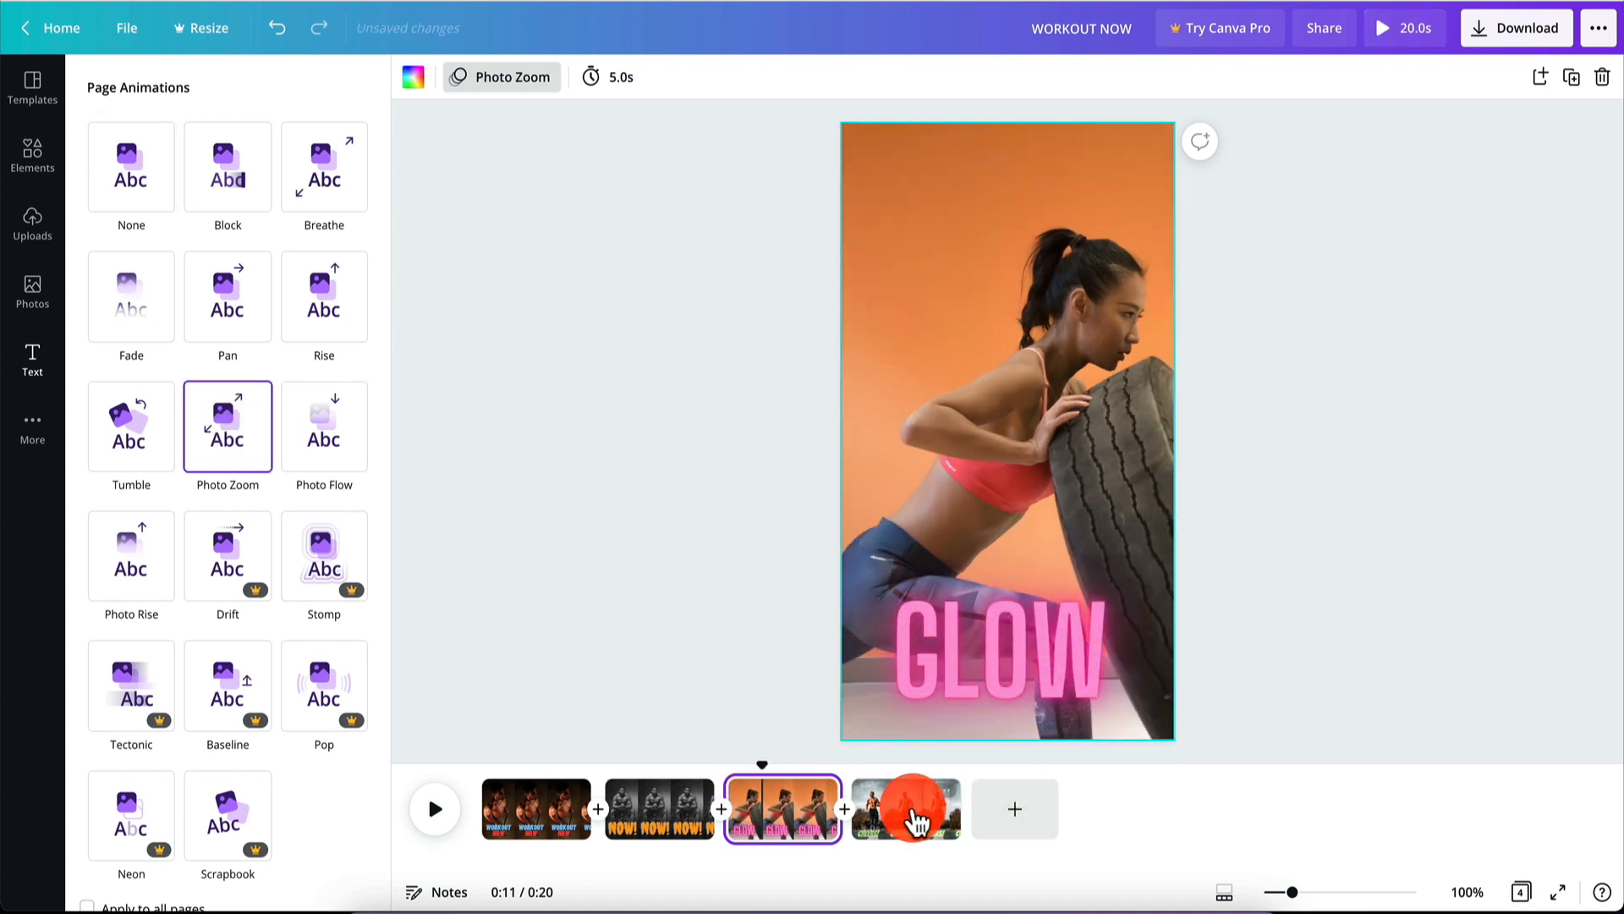
left_click(878, 811)
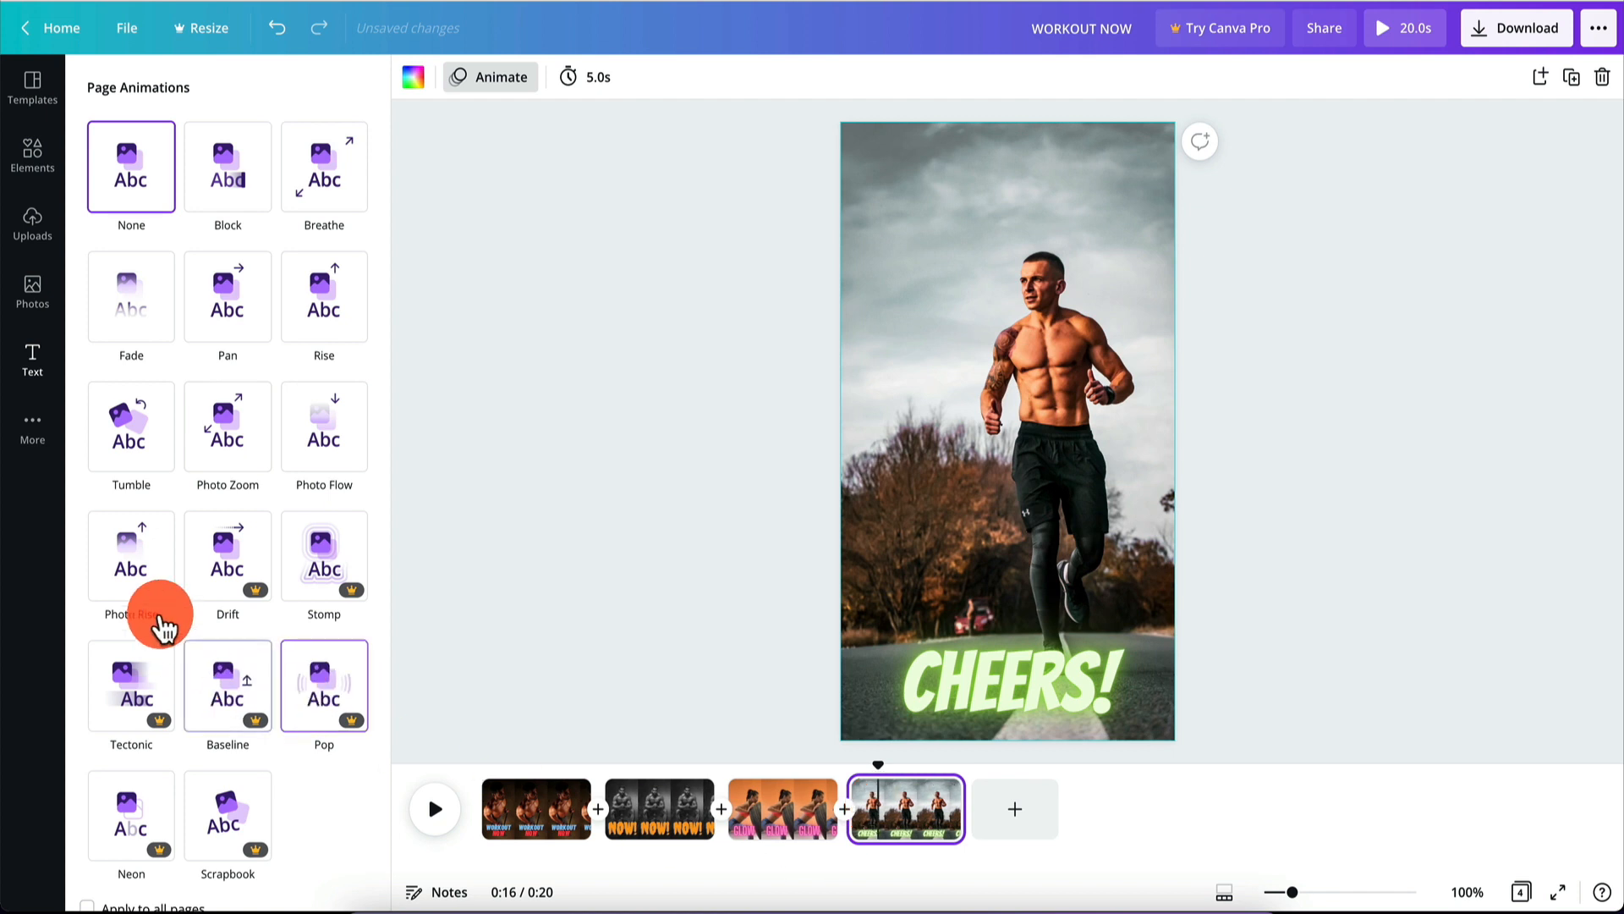
left_click(140, 554)
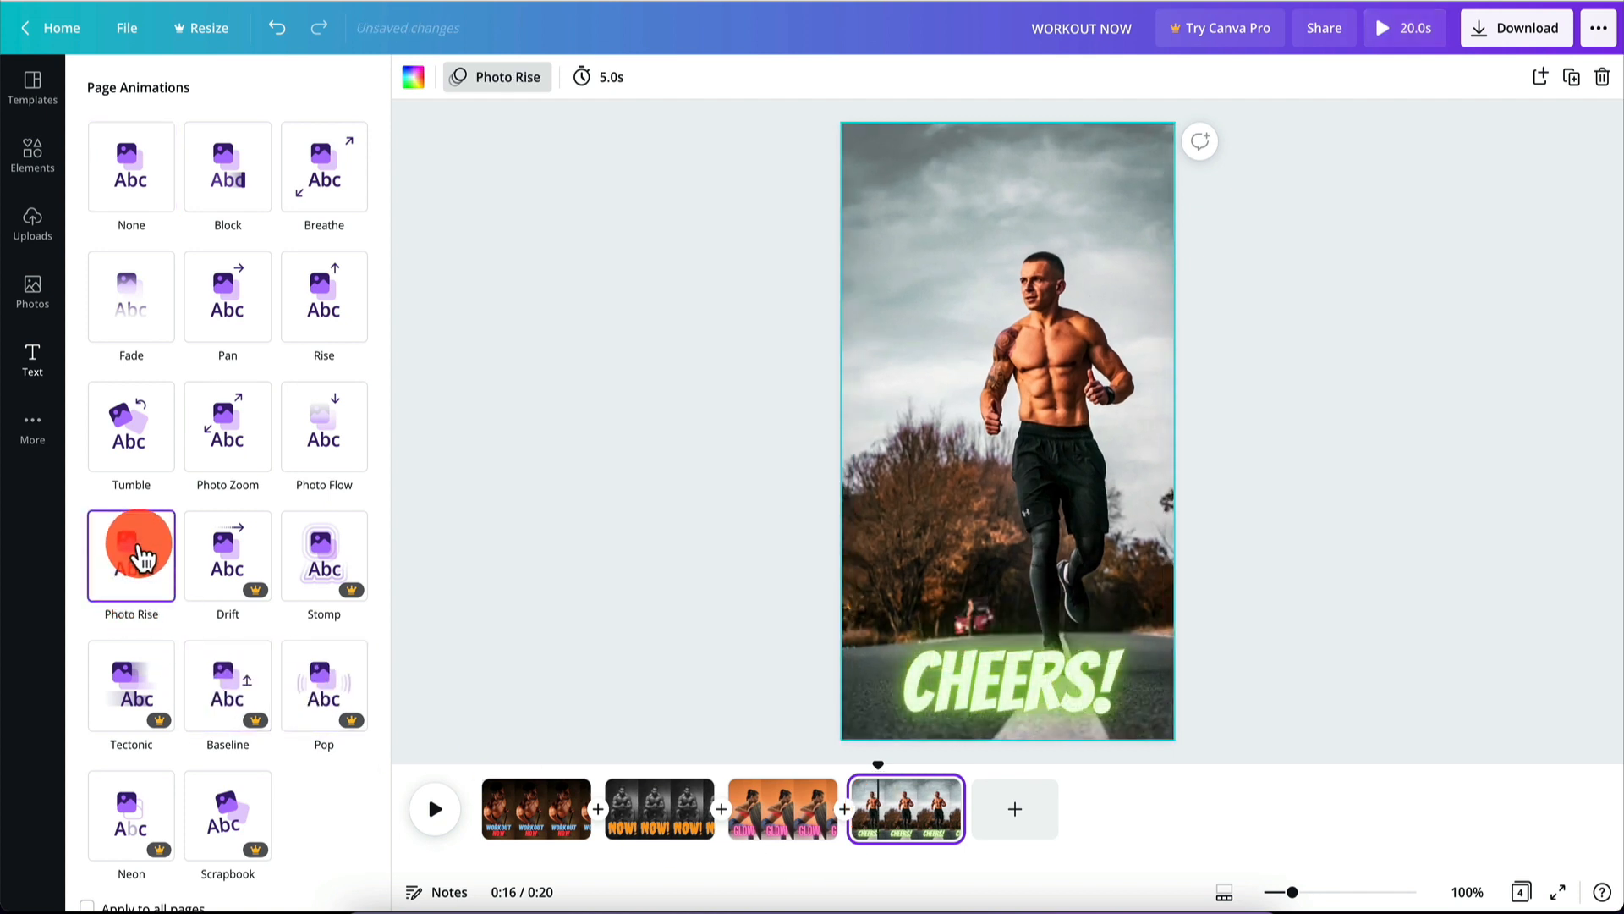
Add a Slide transition between the first and second pages.
left_click_drag(544, 808, 603, 819)
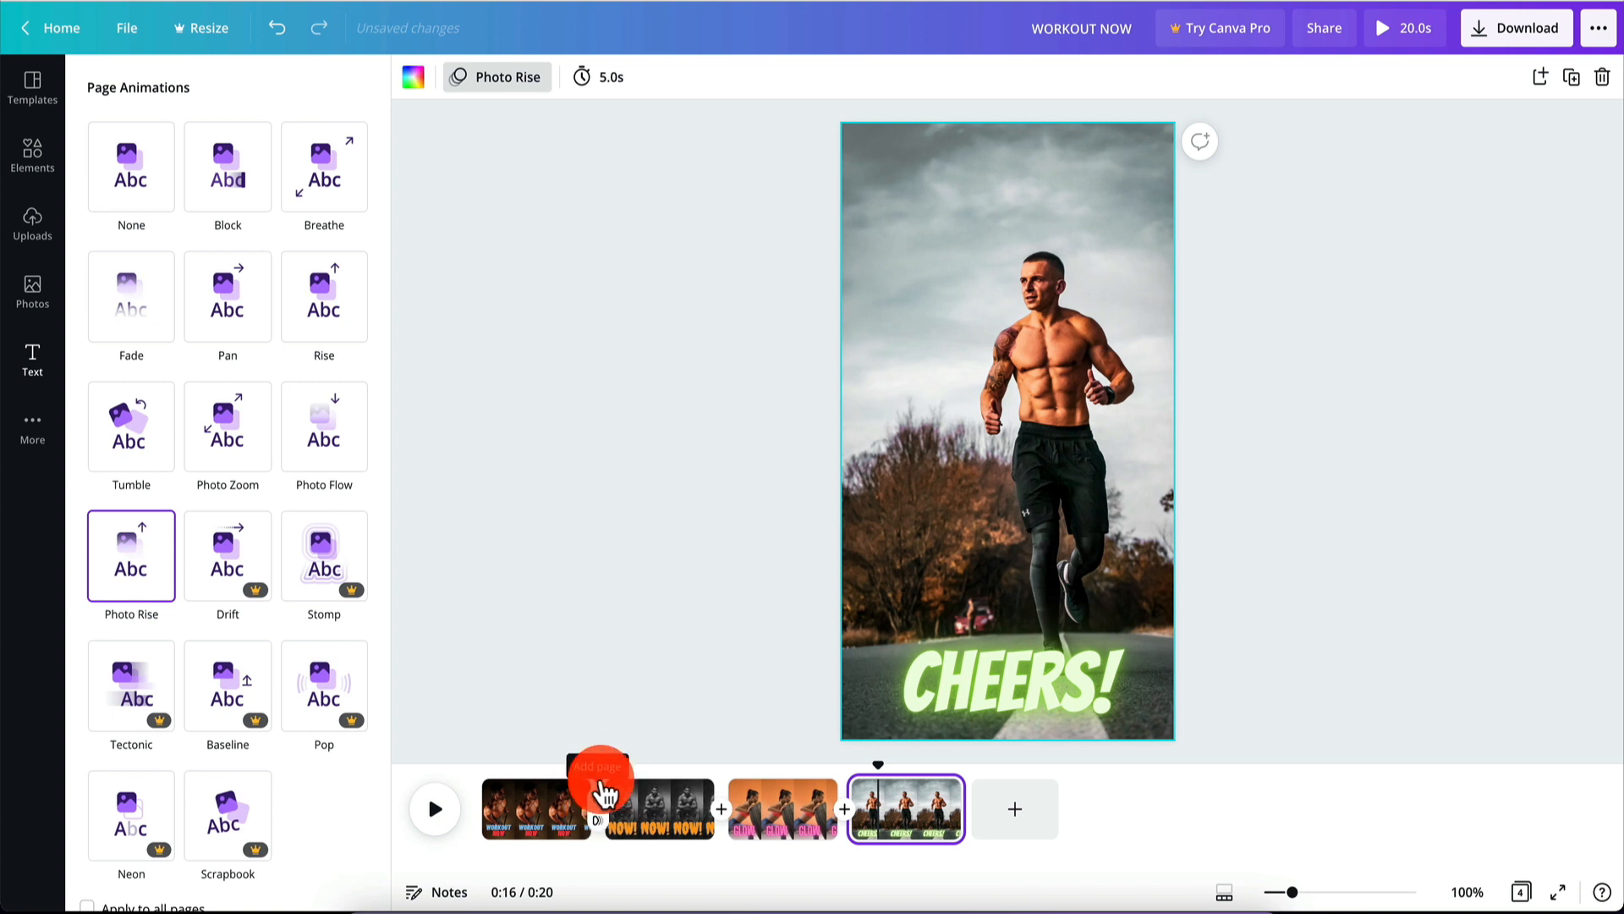
left_click(601, 822)
left_click(226, 181)
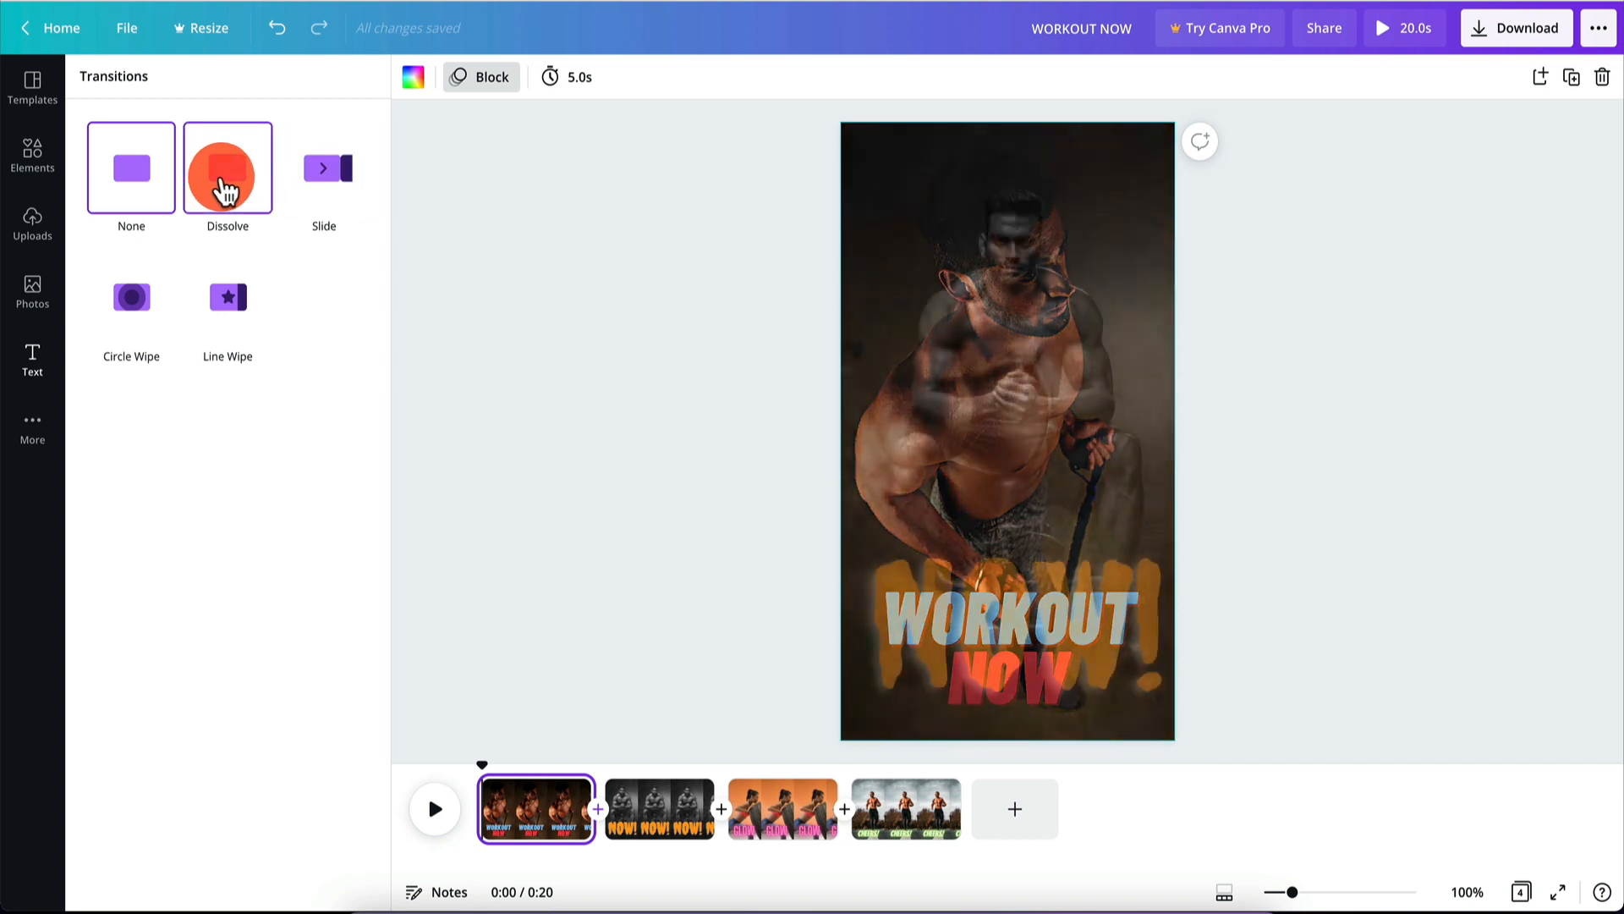
left_click(306, 179)
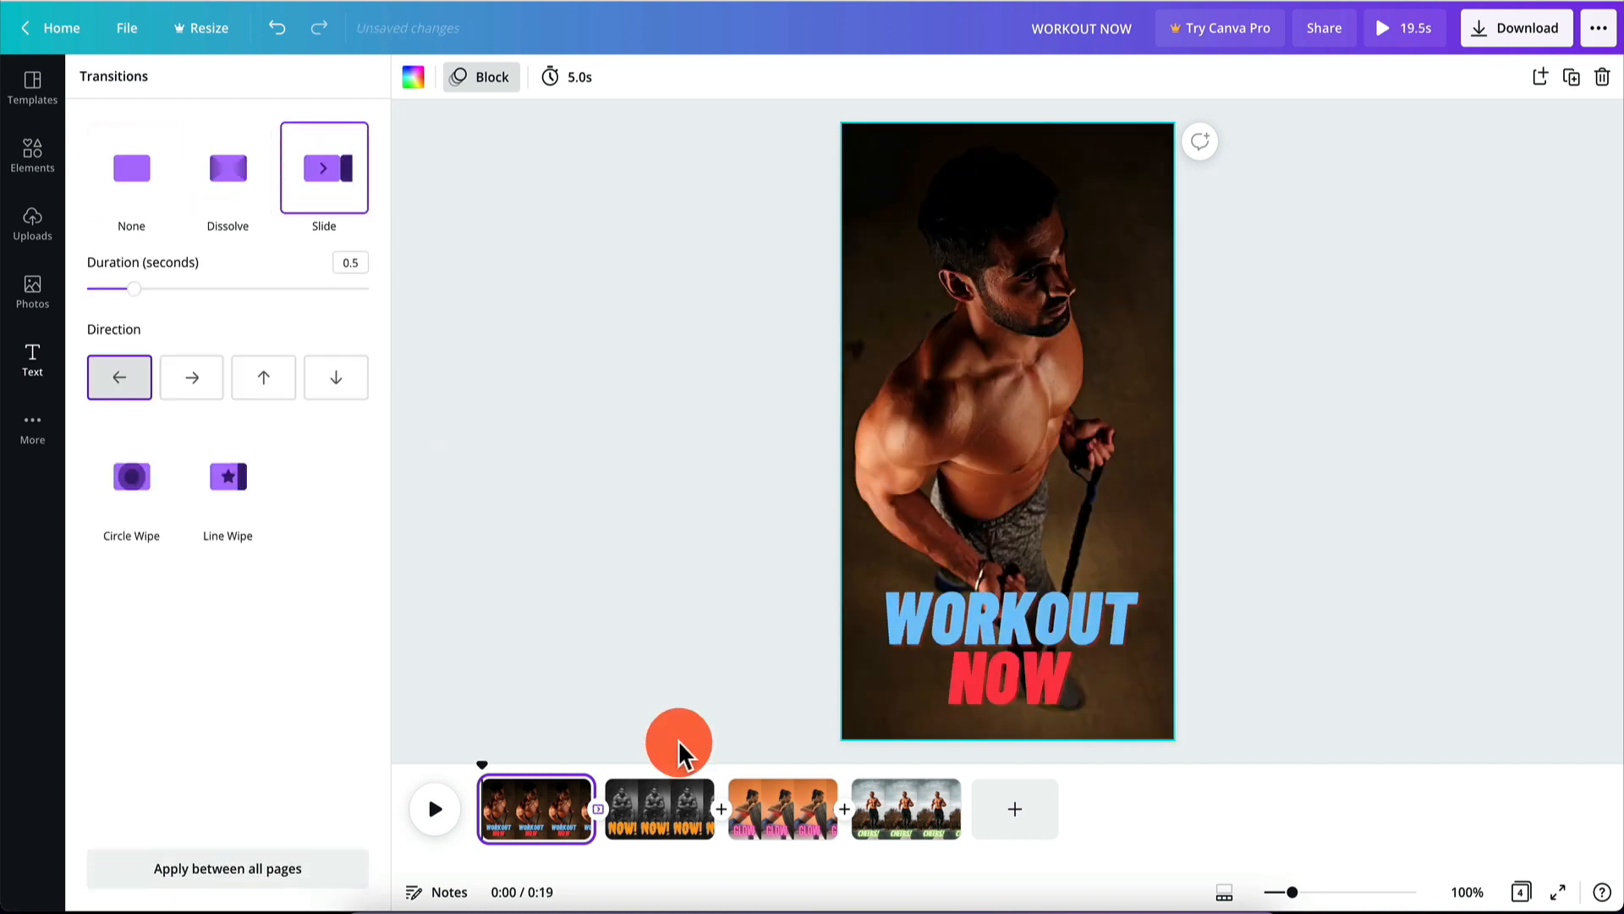
Add a Circle Wipe transition between the second and third pages.
left_click(725, 834)
left_click(244, 330)
left_click(123, 323)
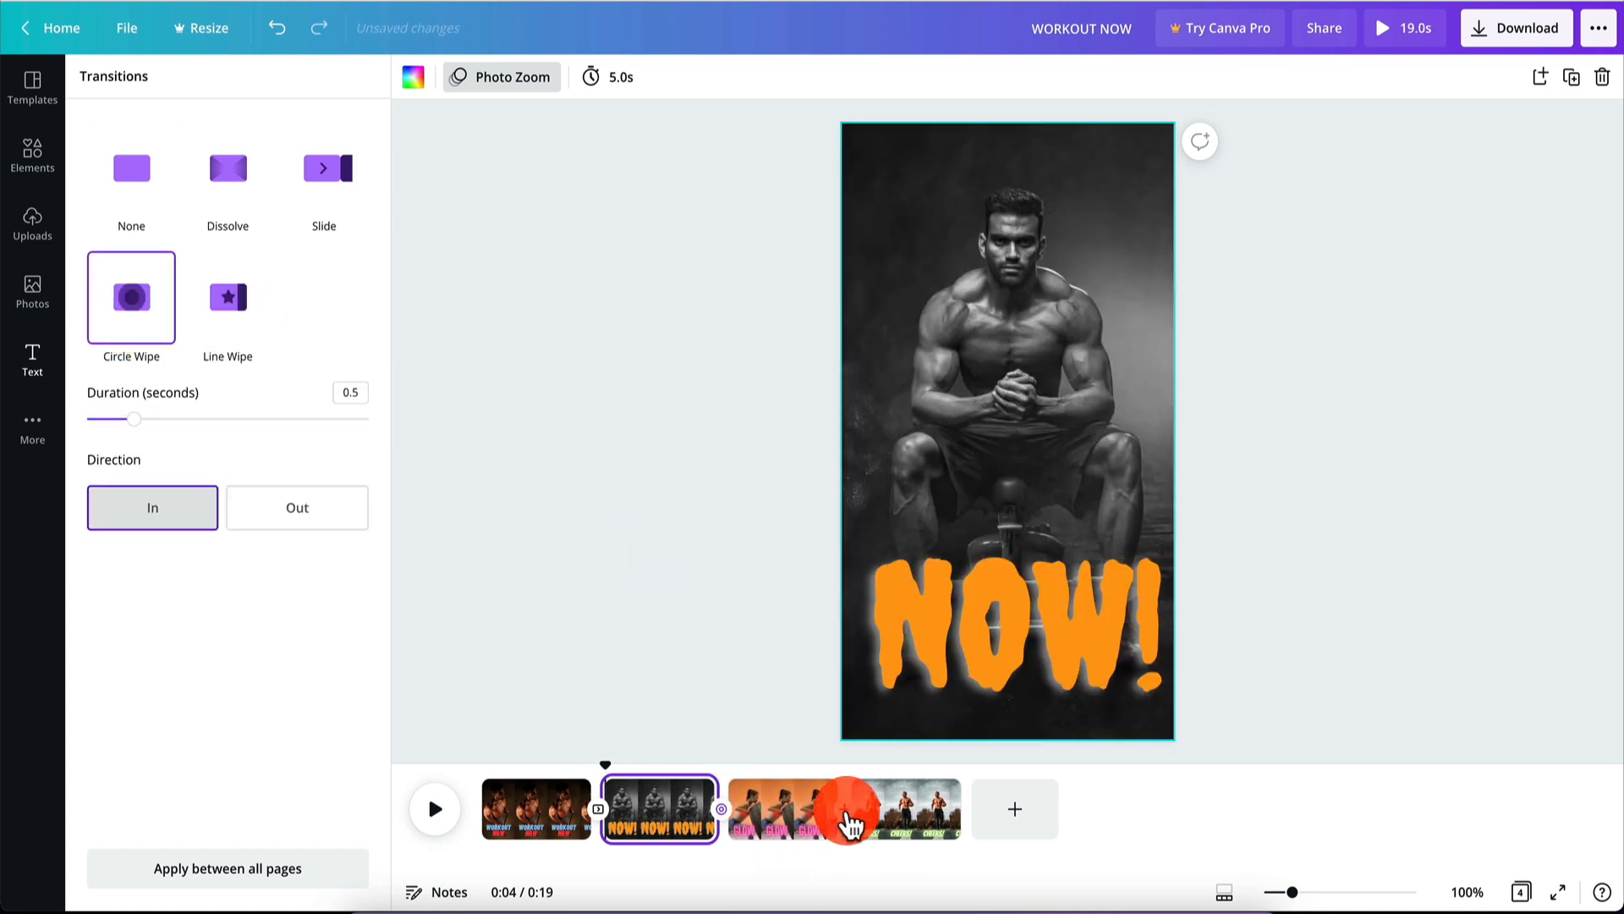
Add a Line Wipe transition between the third and fourth pages and play the video from the first page.
left_click(850, 825)
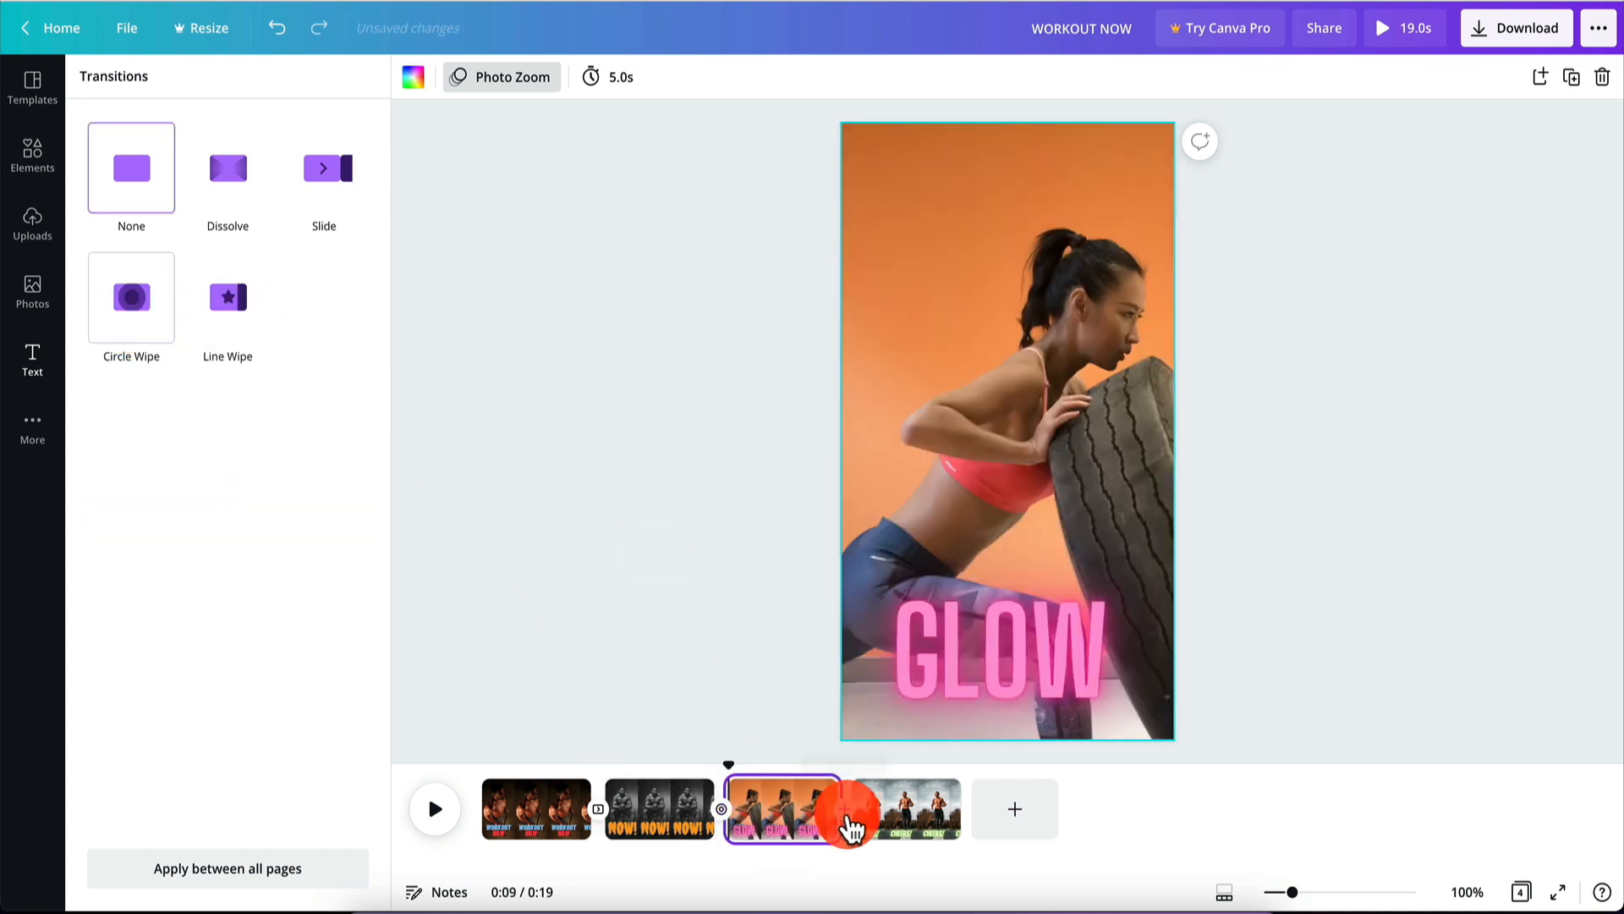
left_click(252, 276)
left_click(320, 188)
left_click(242, 174)
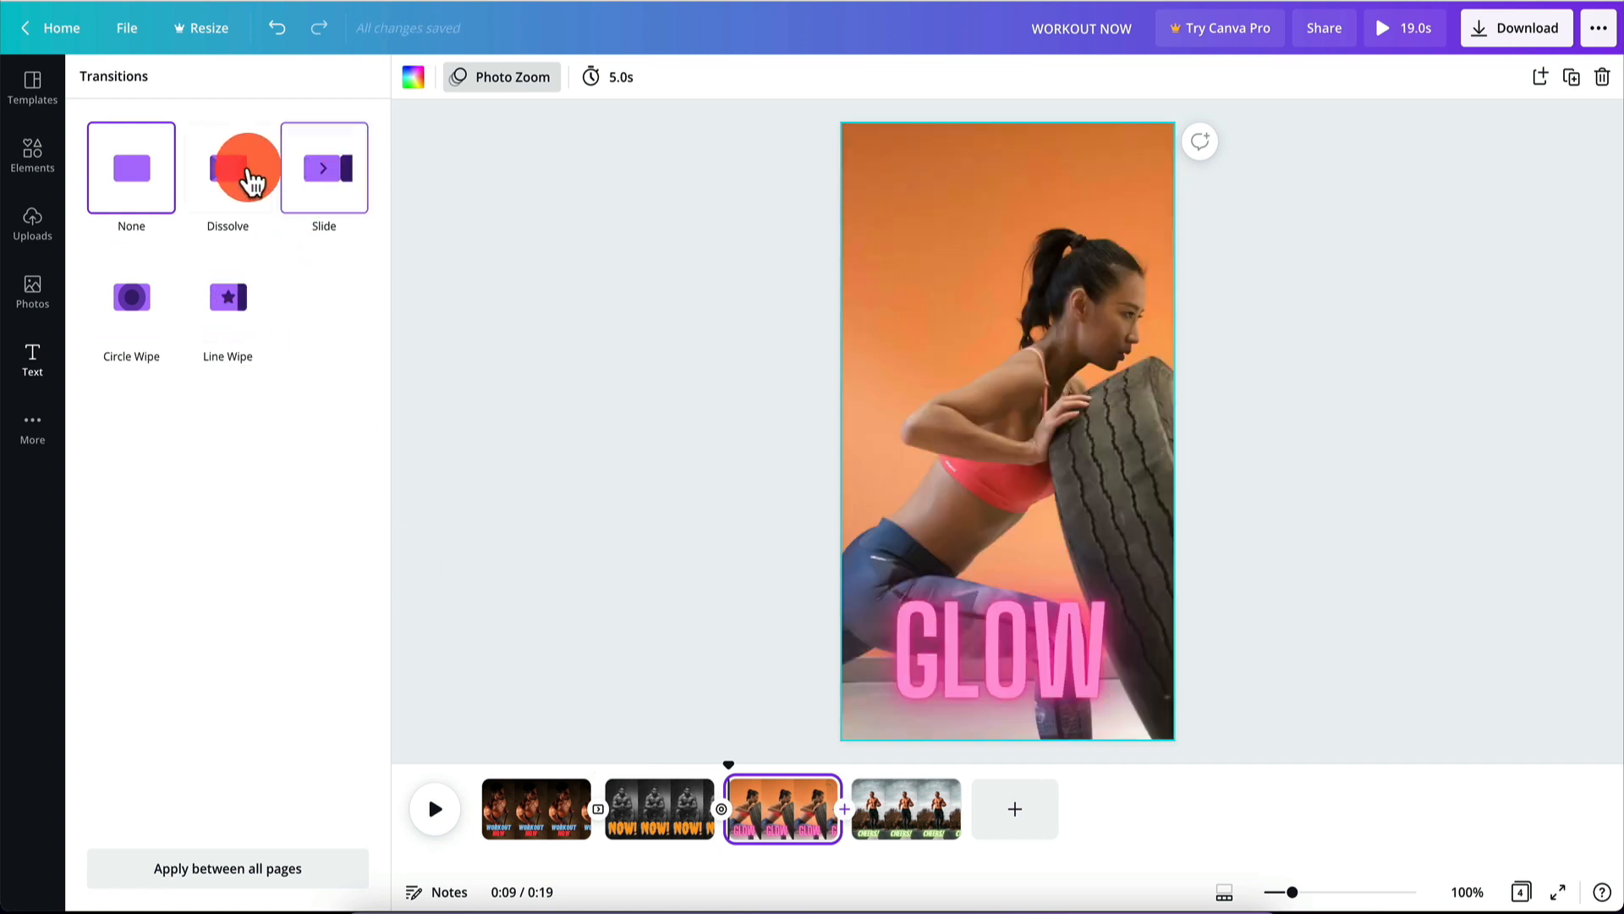
left_click(144, 174)
left_click(237, 317)
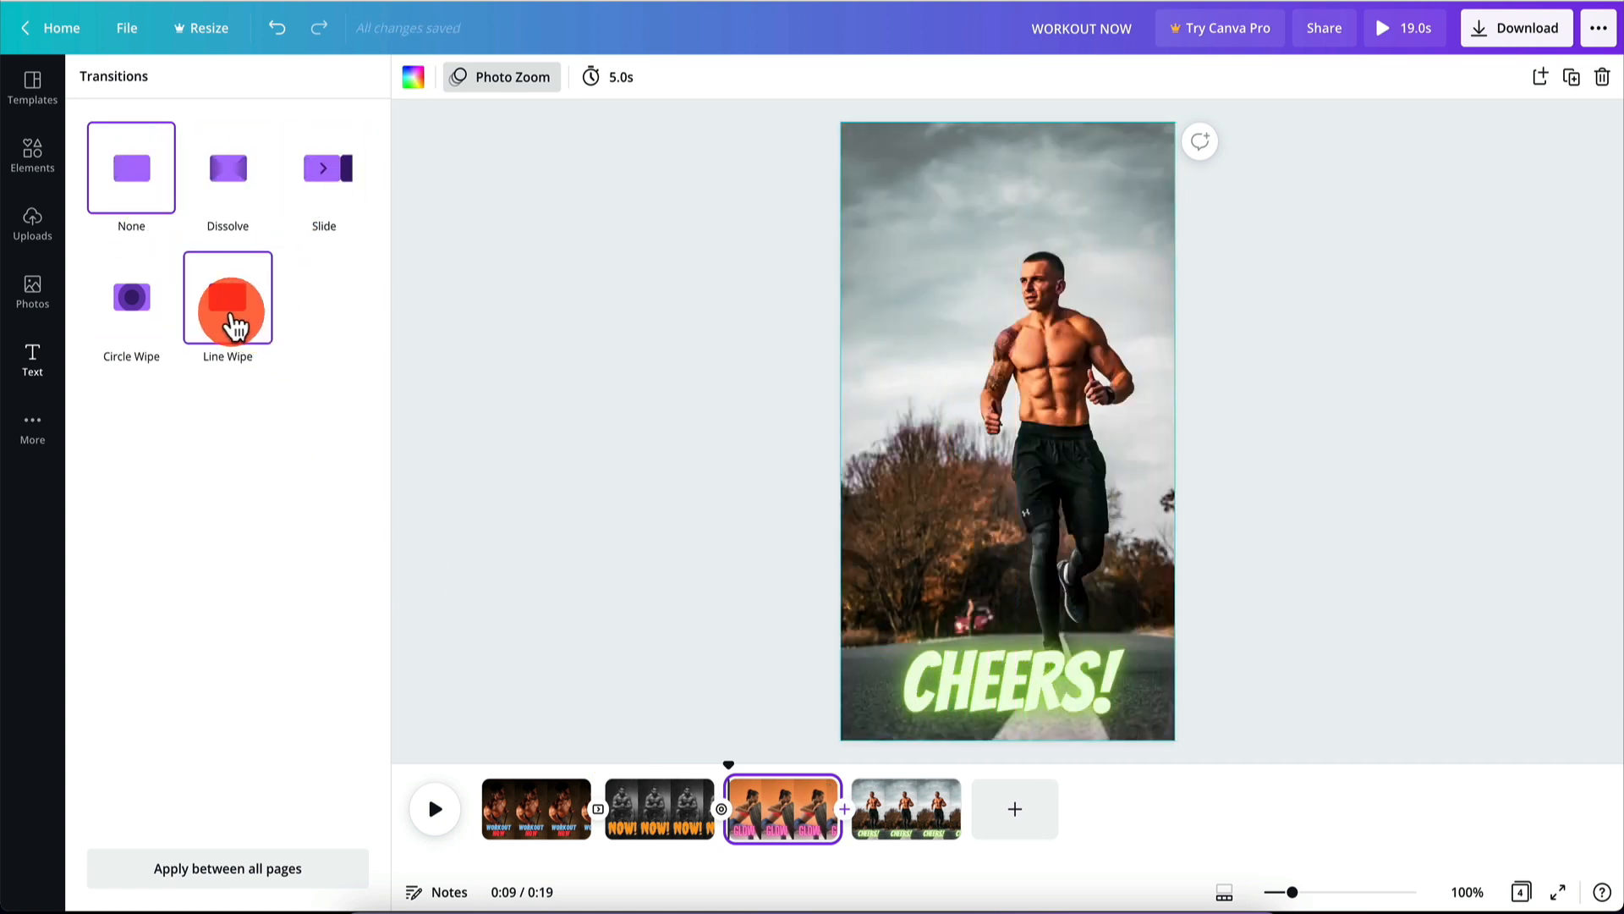
left_click(231, 312)
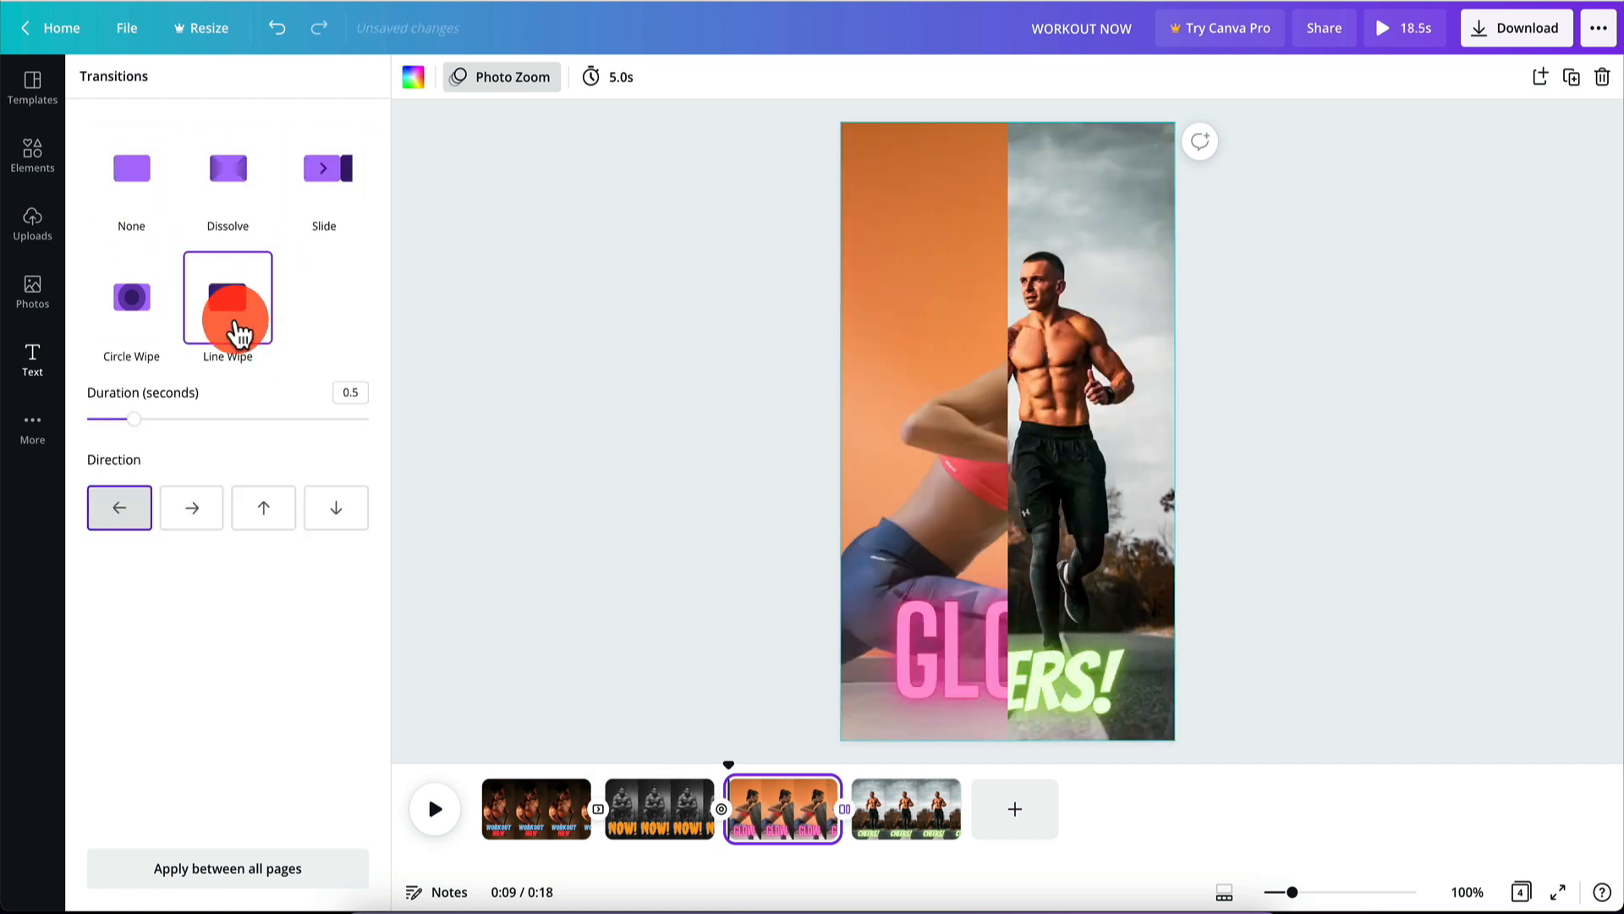
left_click(500, 797)
left_click(435, 812)
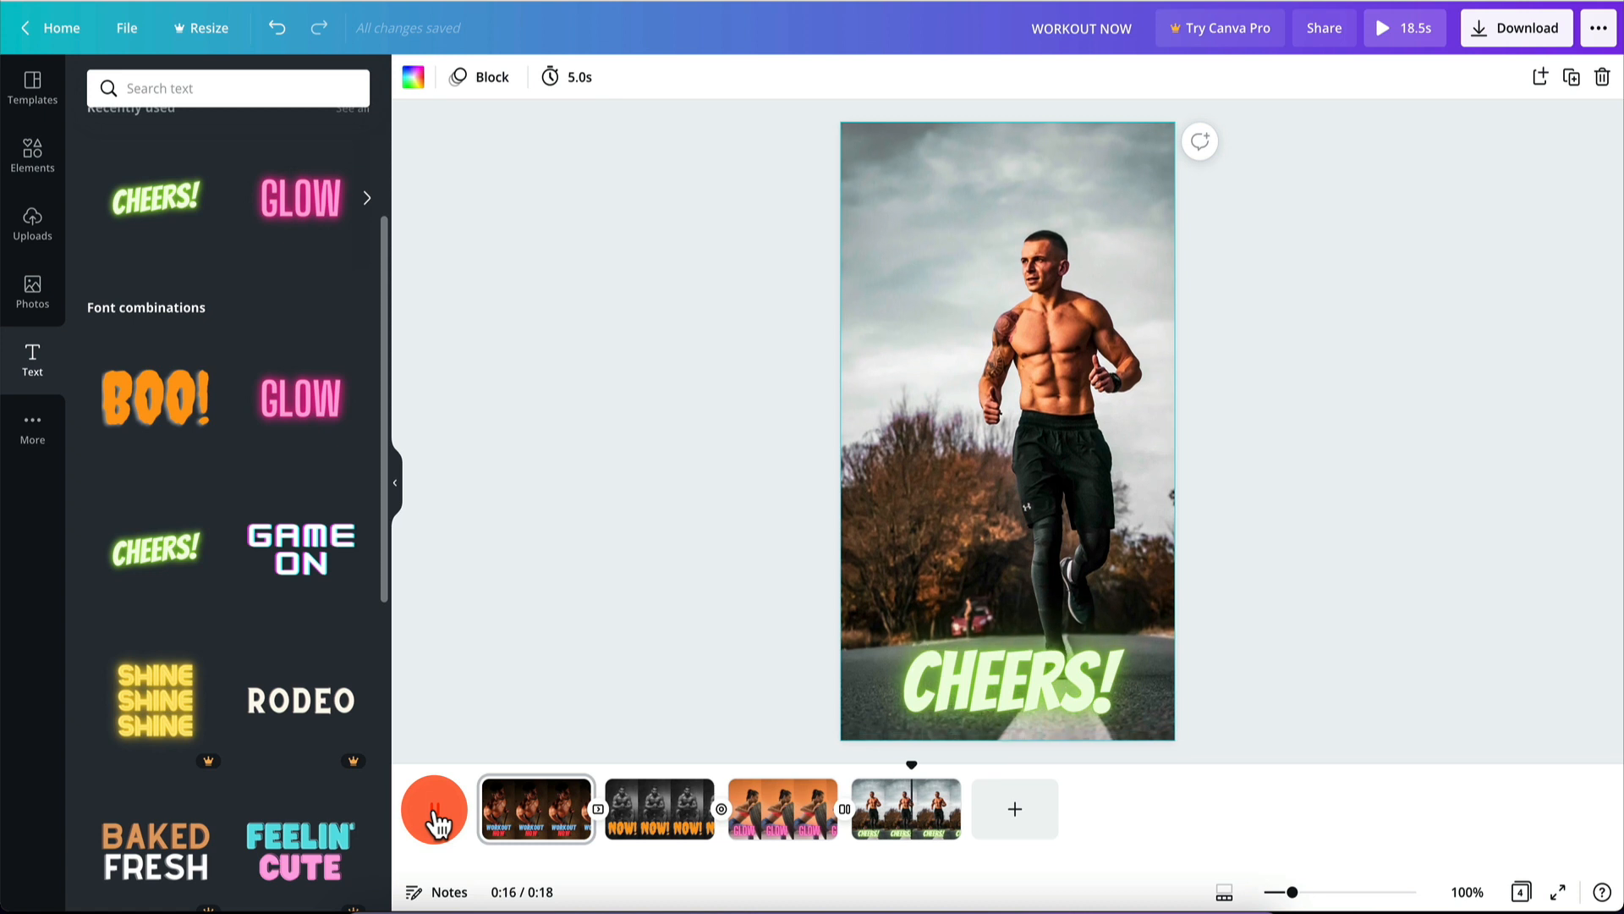
Pause playback, return the playhead to the start of the video and check the download options.
left_click(434, 810)
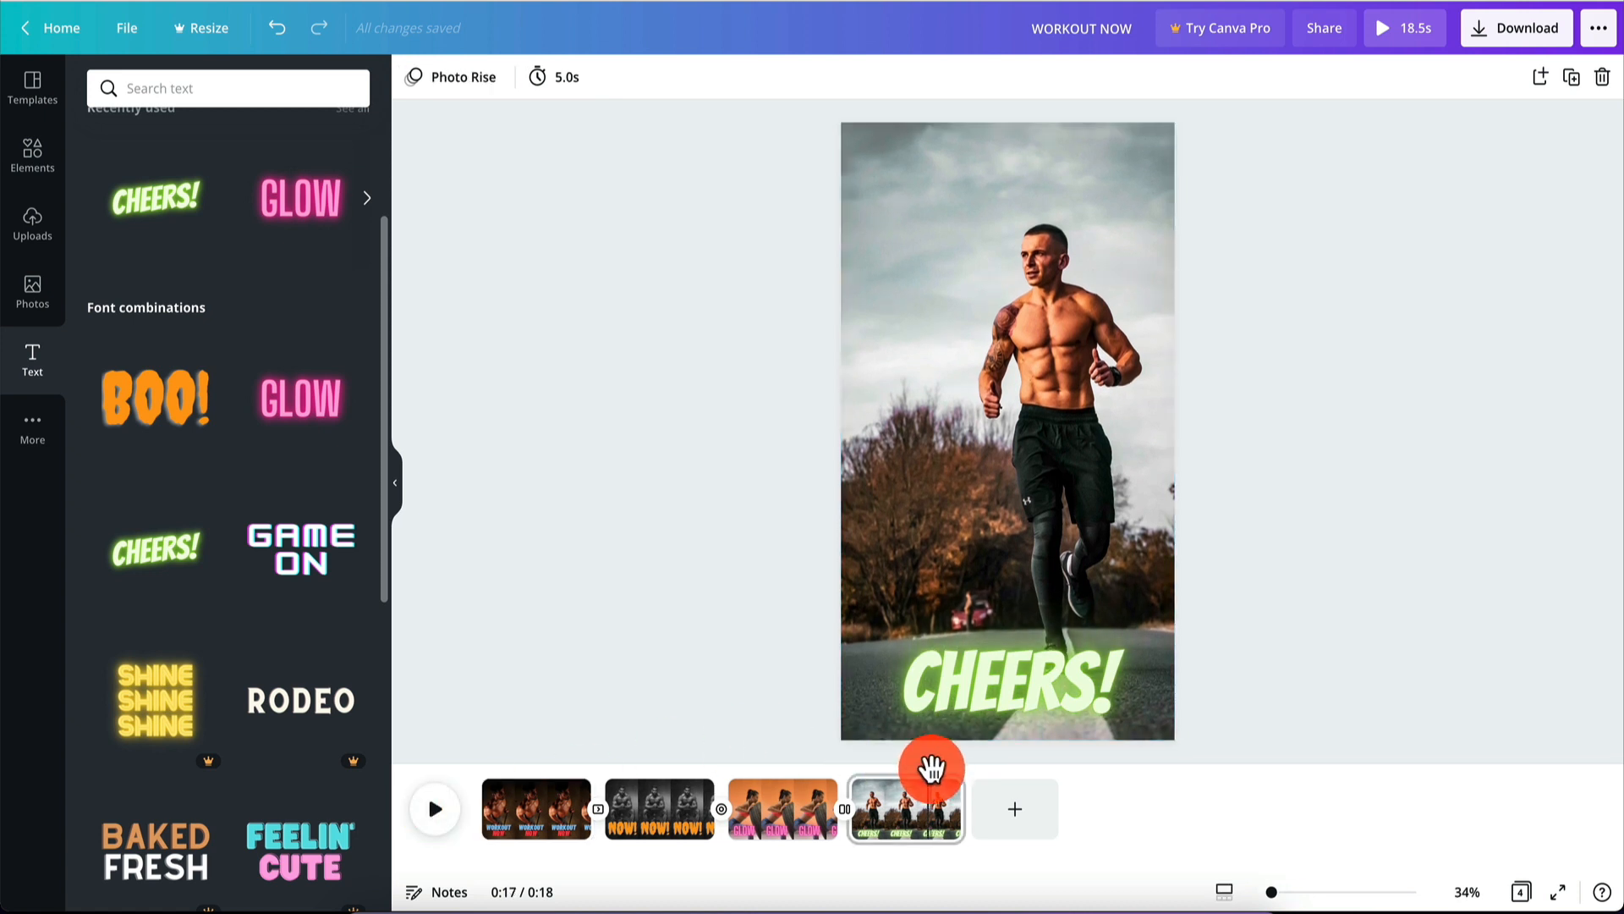
left_click_drag(932, 768, 459, 774)
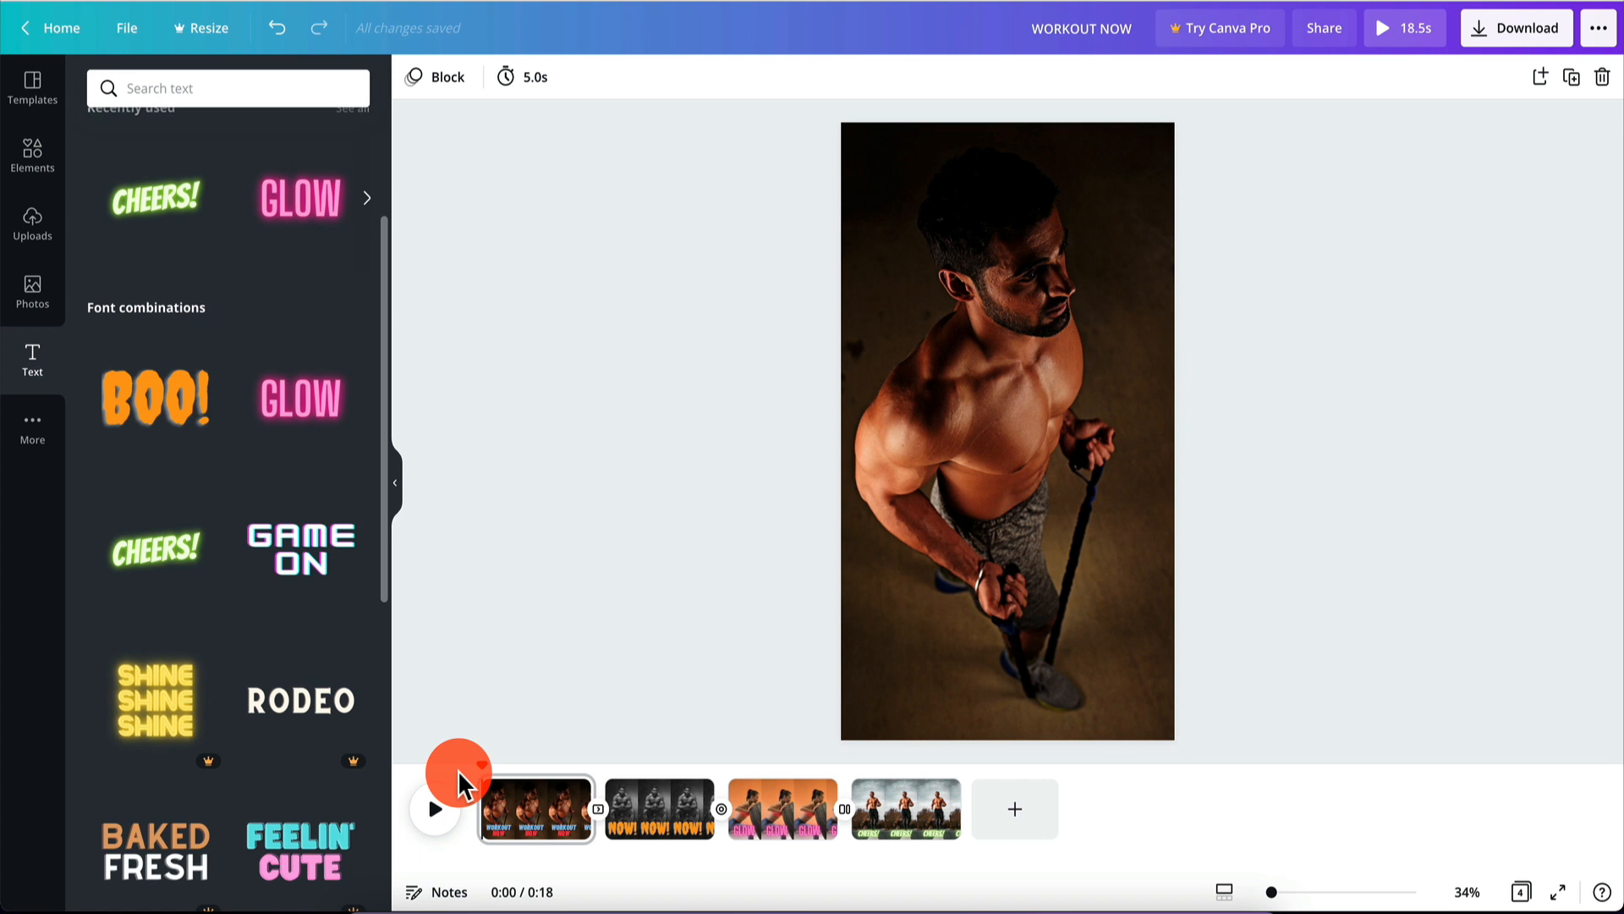
left_click(1504, 35)
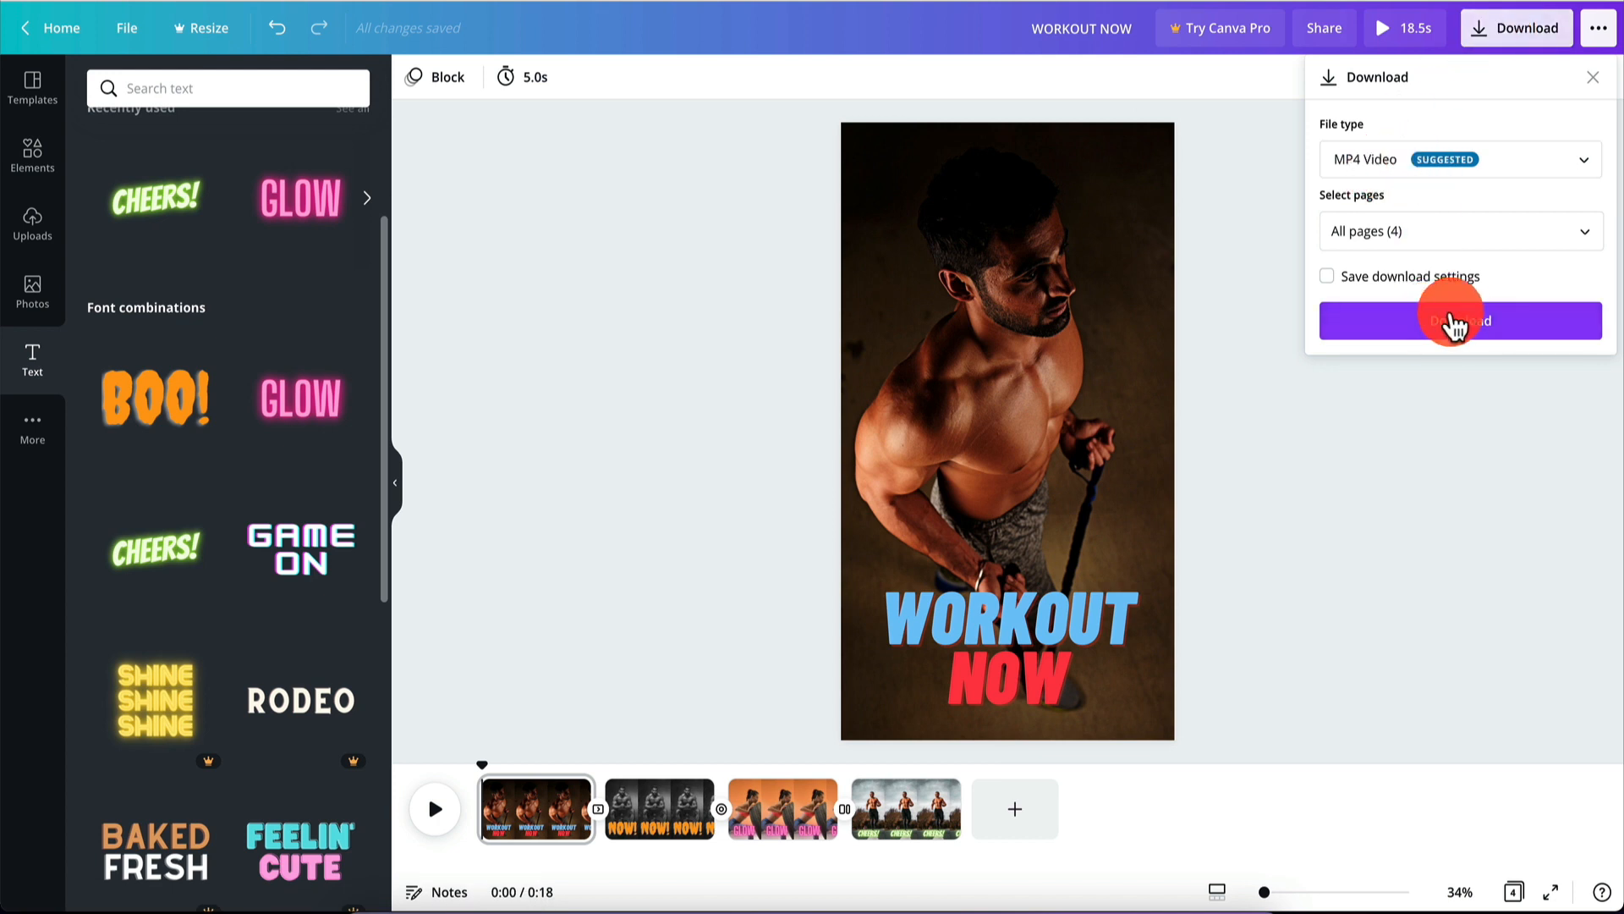
left_click(1348, 433)
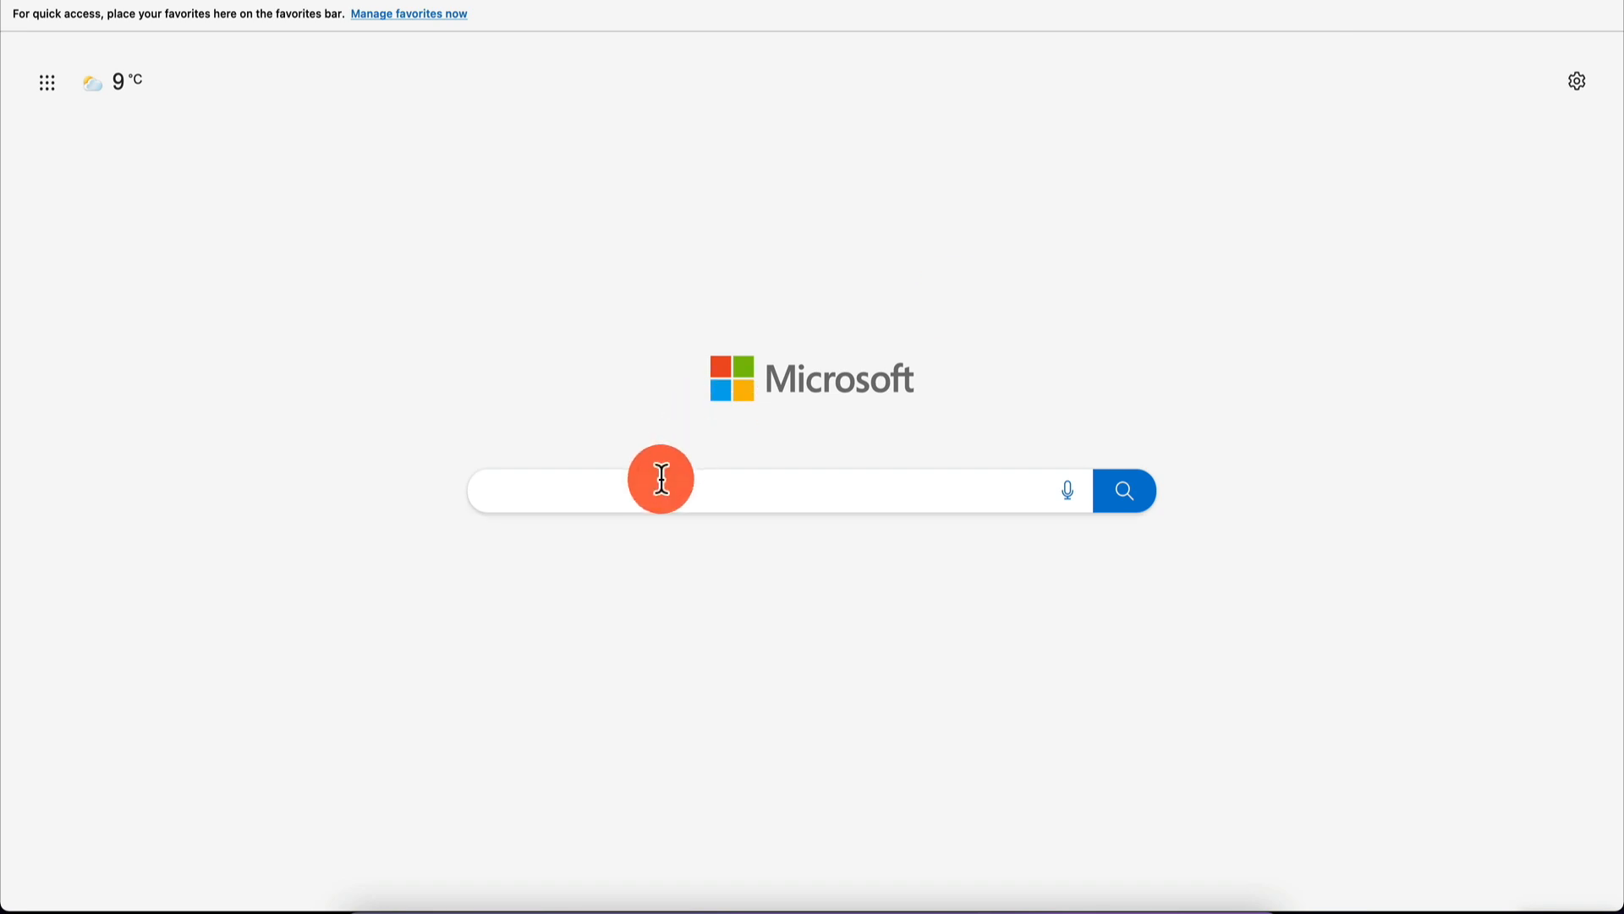
Open pexels.com in a new browser tab and look over its home page of free stock photos.
type("PEXELS.COM")
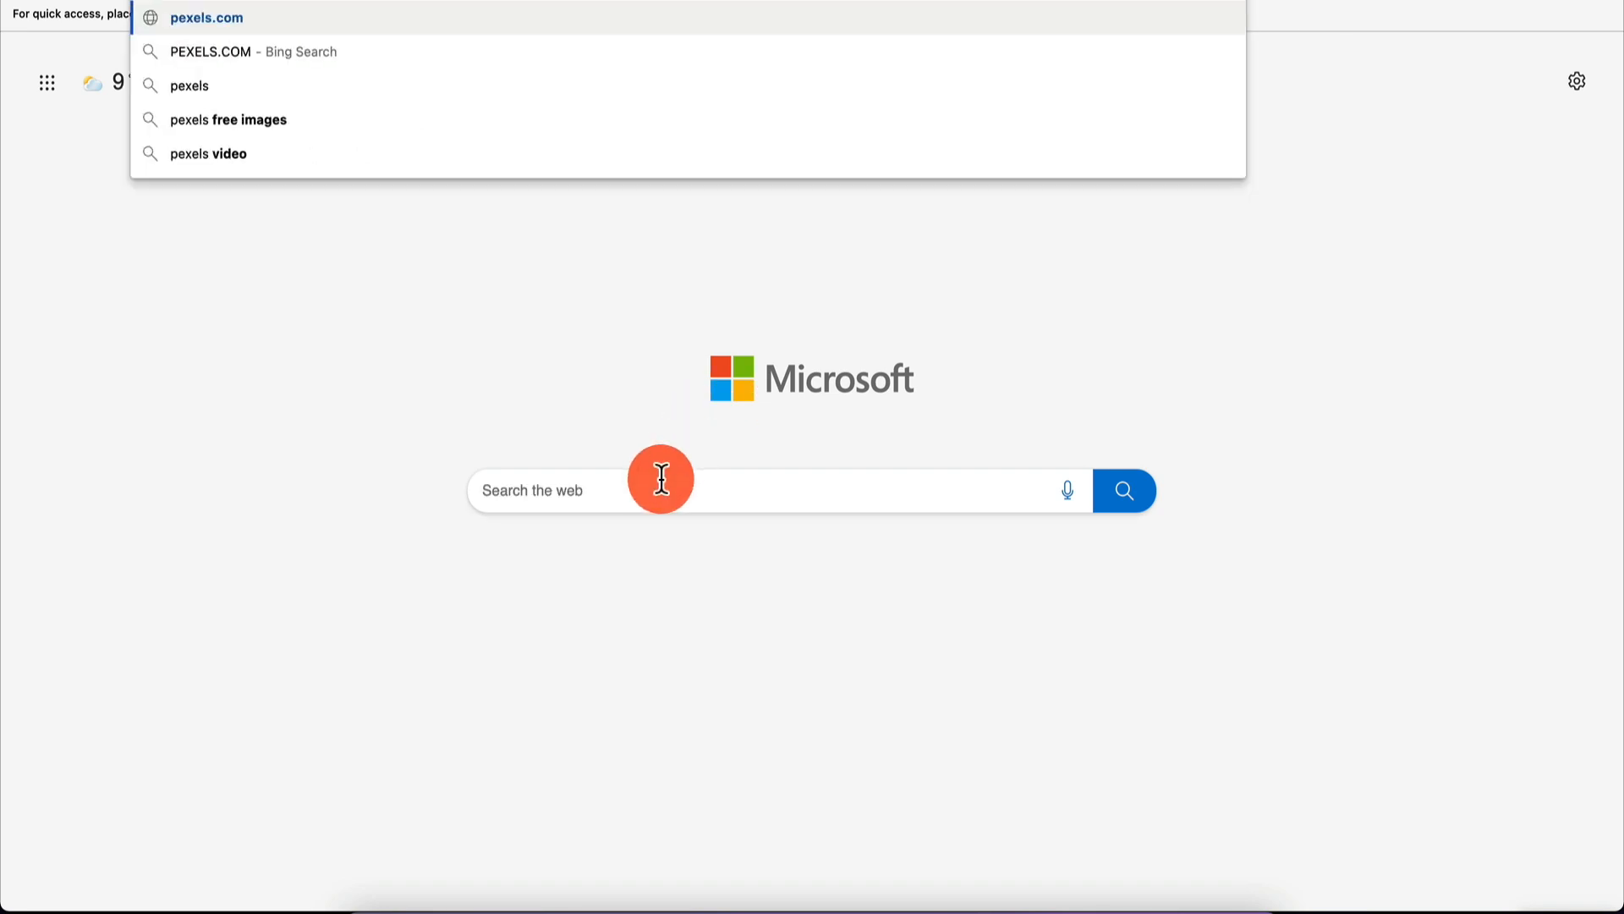
key("Return")
scroll(662, 480, "down", 3)
scroll(662, 480, "up", 2)
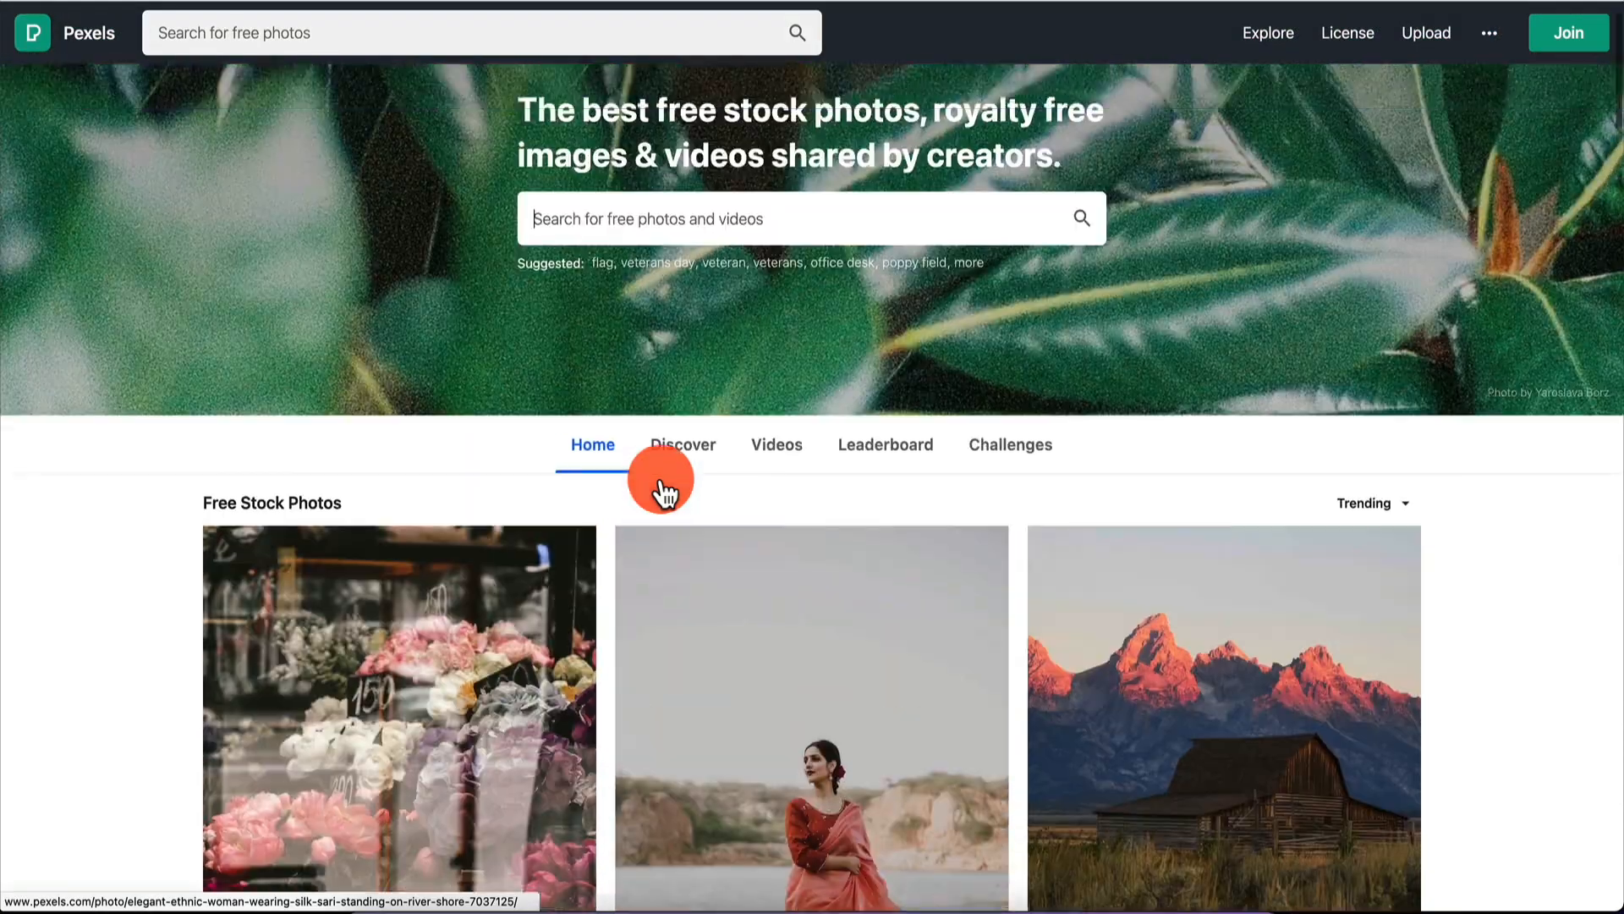
scroll(663, 479, "up", 1)
scroll(1079, 669, "down", 2)
scroll(1079, 668, "up", 3)
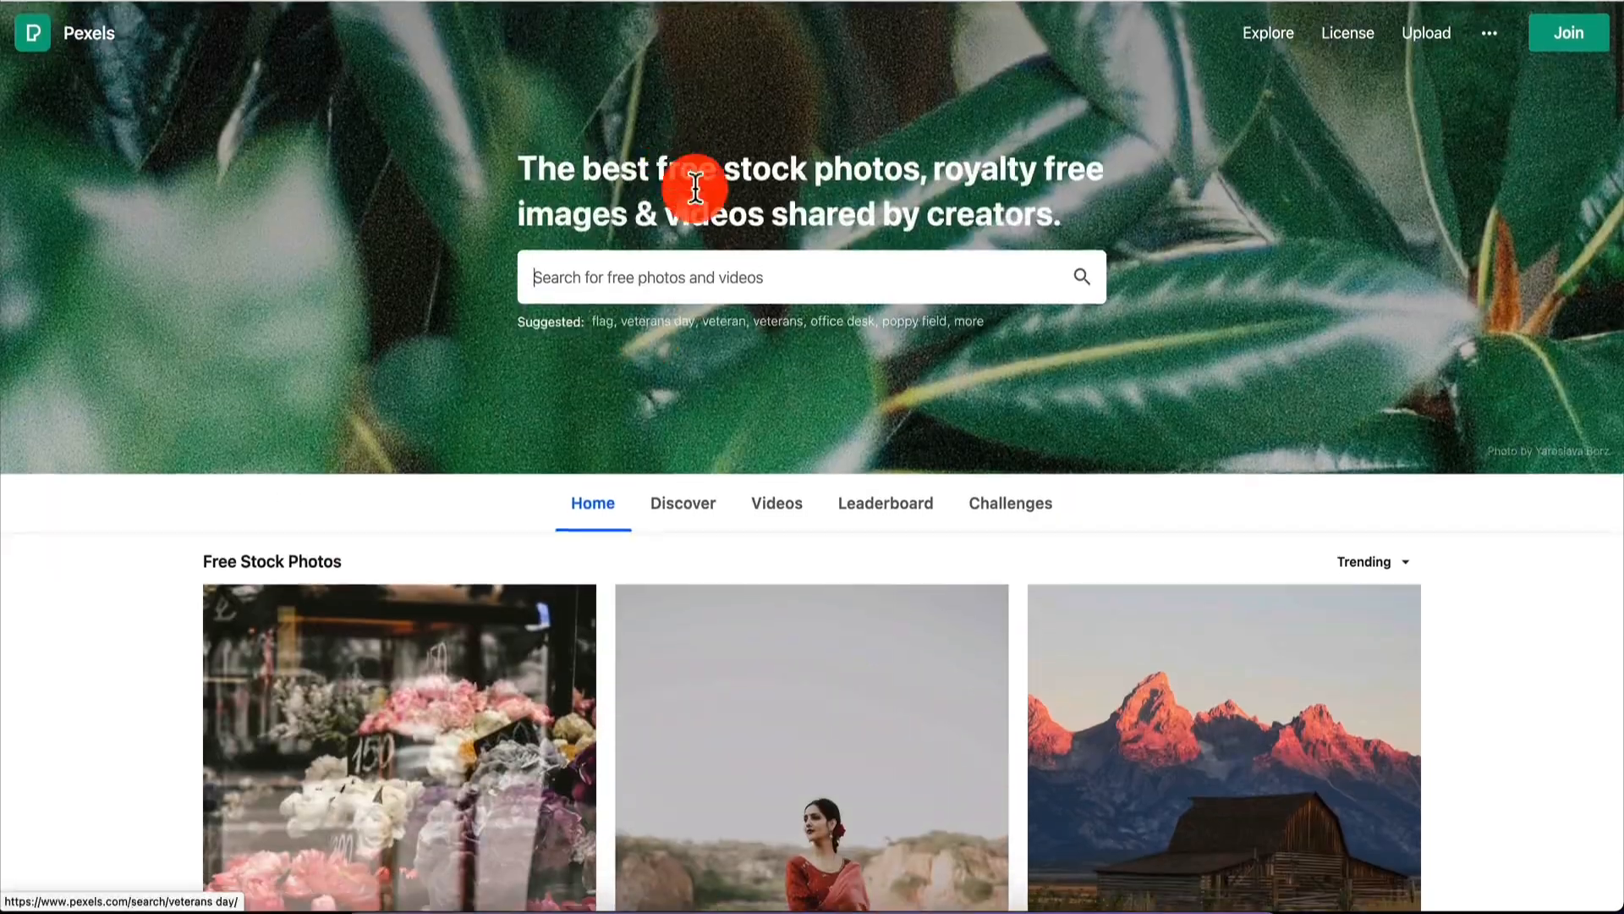
scroll(725, 508, "down", 10)
scroll(729, 508, "up", 10)
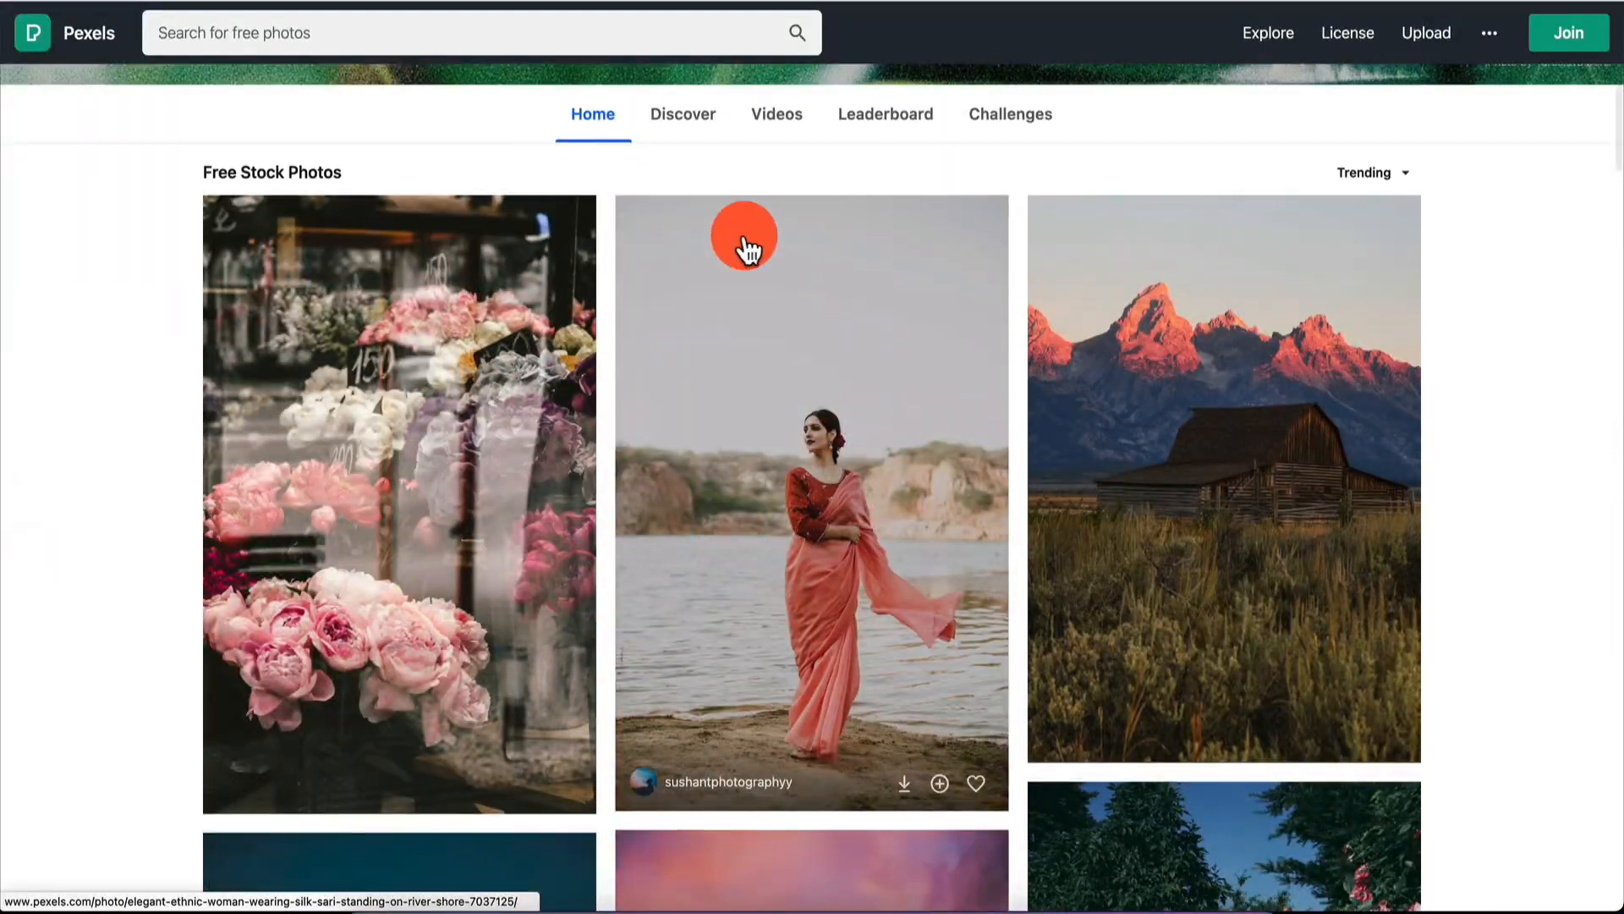
scroll(816, 264, "up", 5)
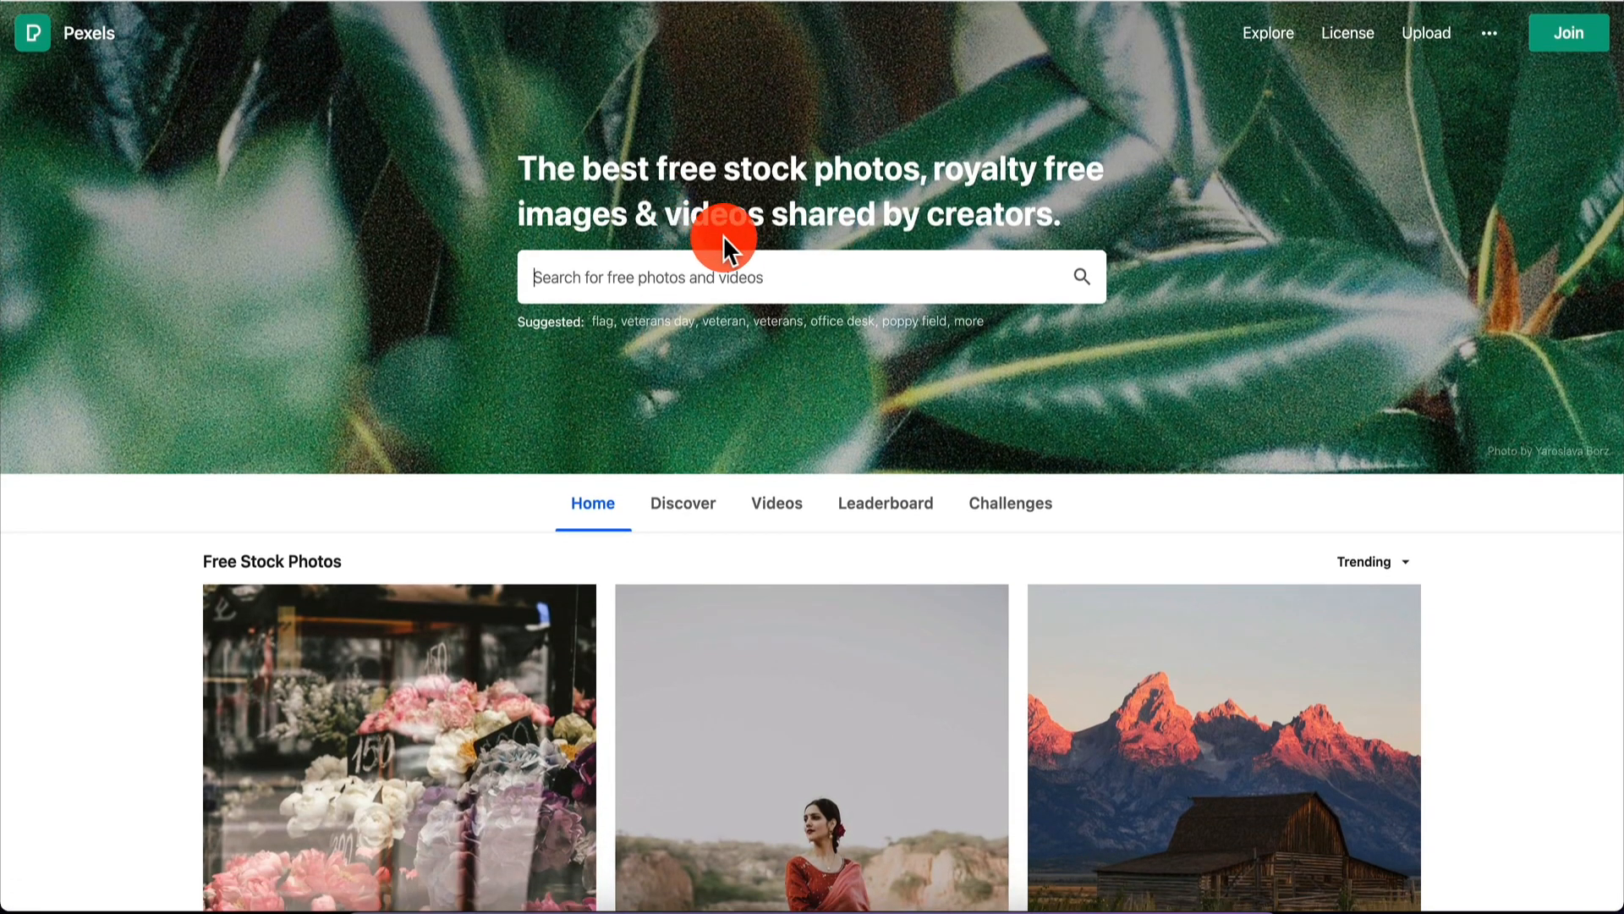
Search Pexels for "fitness", filter the photos to vertical orientation and browse for a suitable one.
left_click(734, 262)
type("fitness")
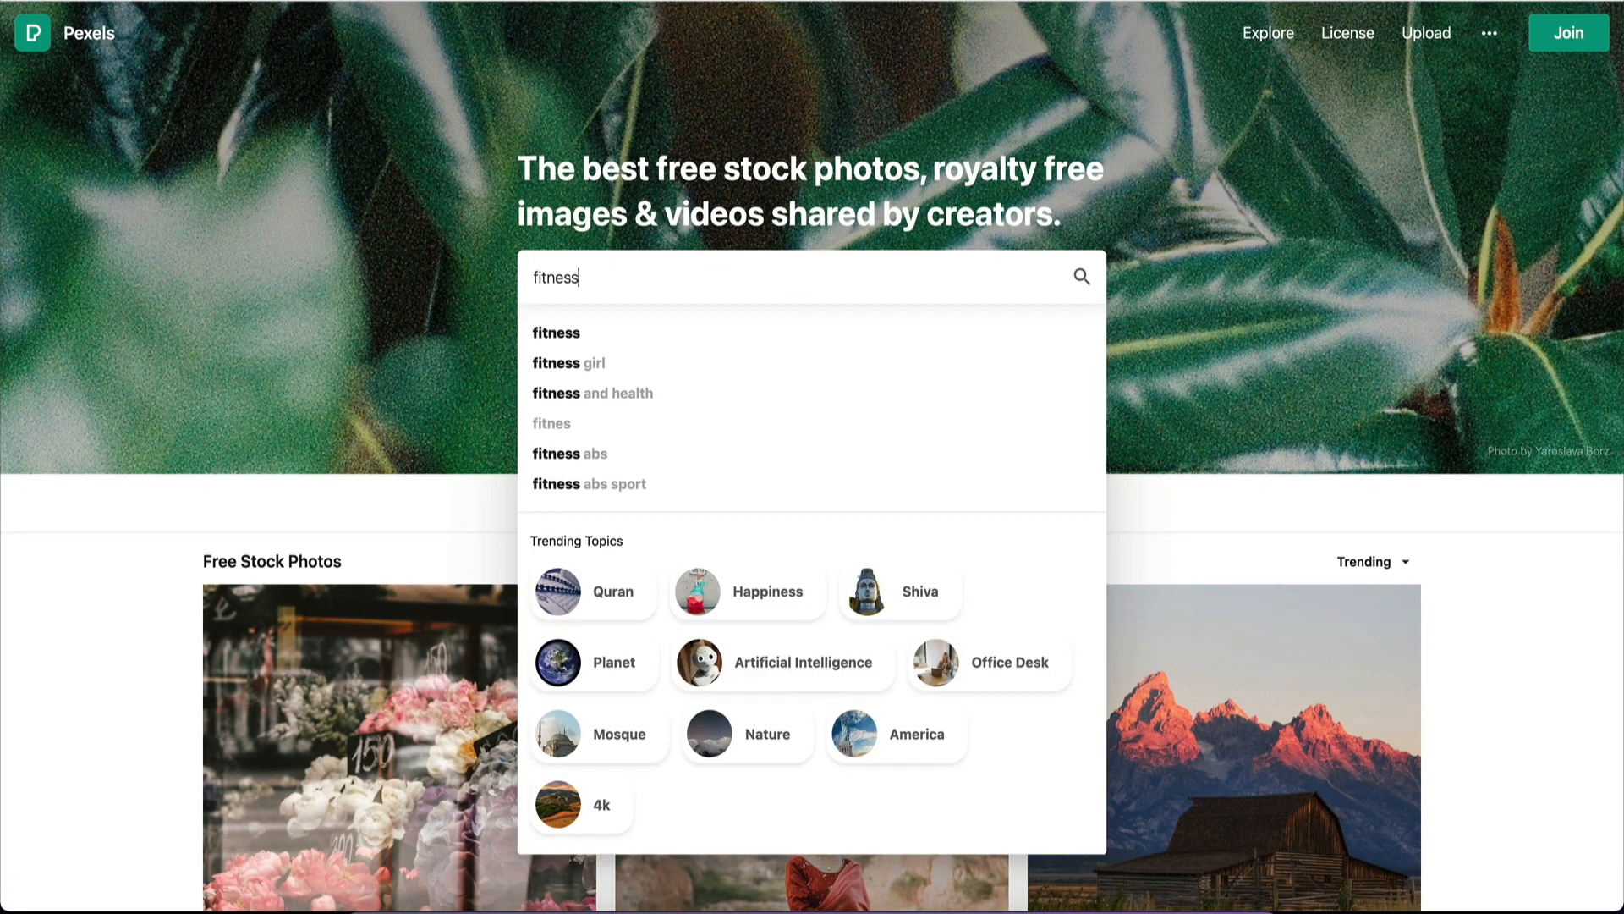
key("Return")
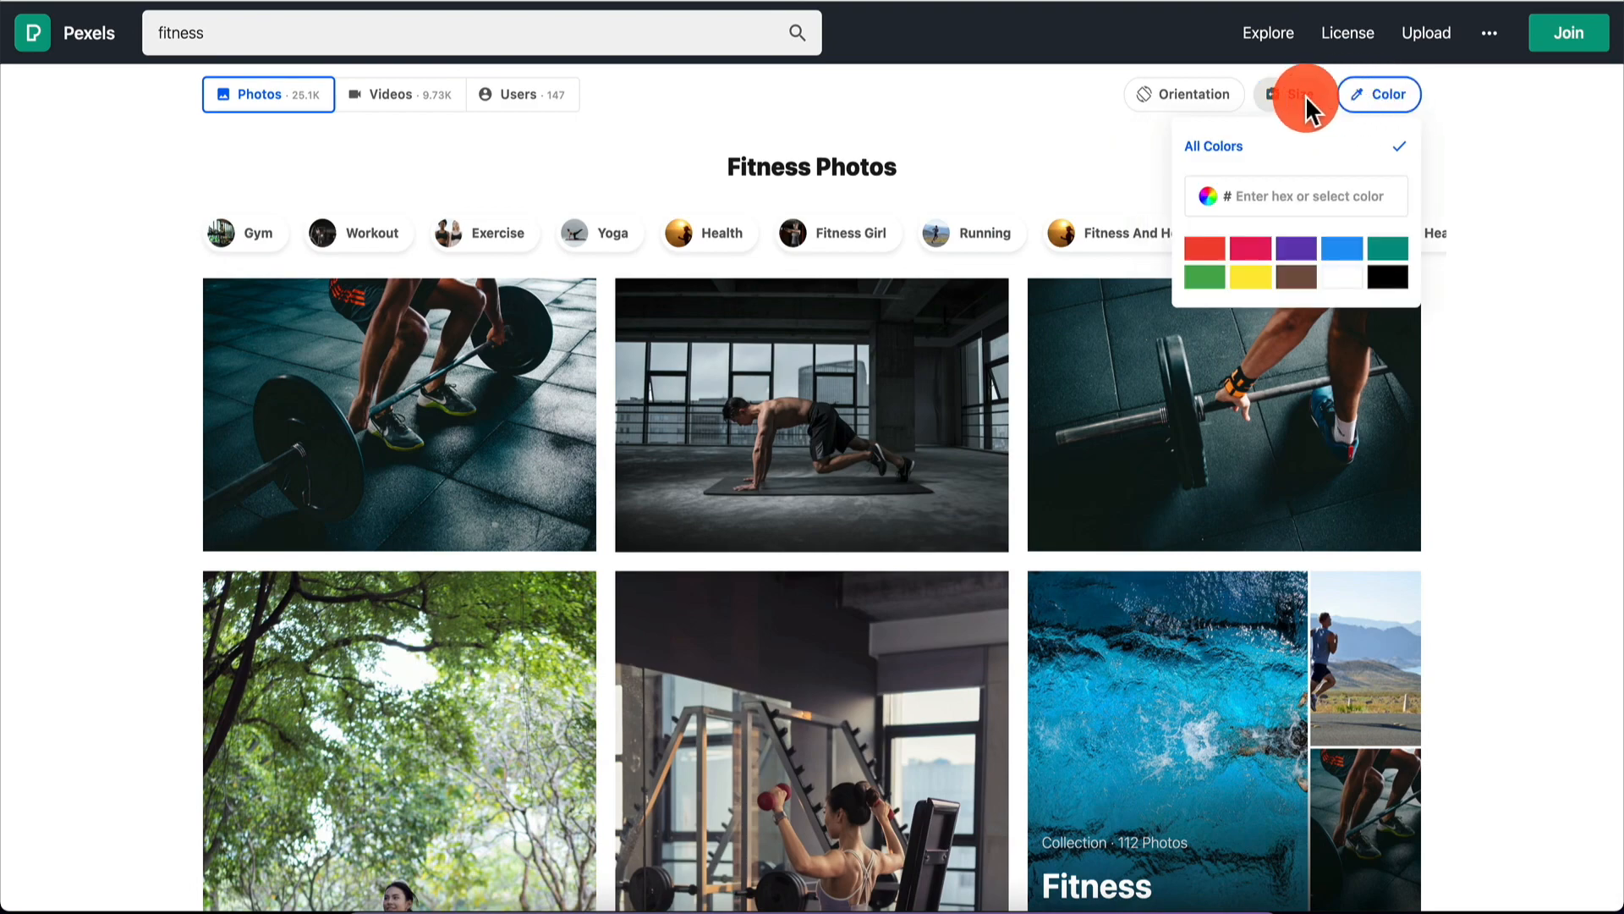
mouse_move(1225, 91)
left_click(1151, 241)
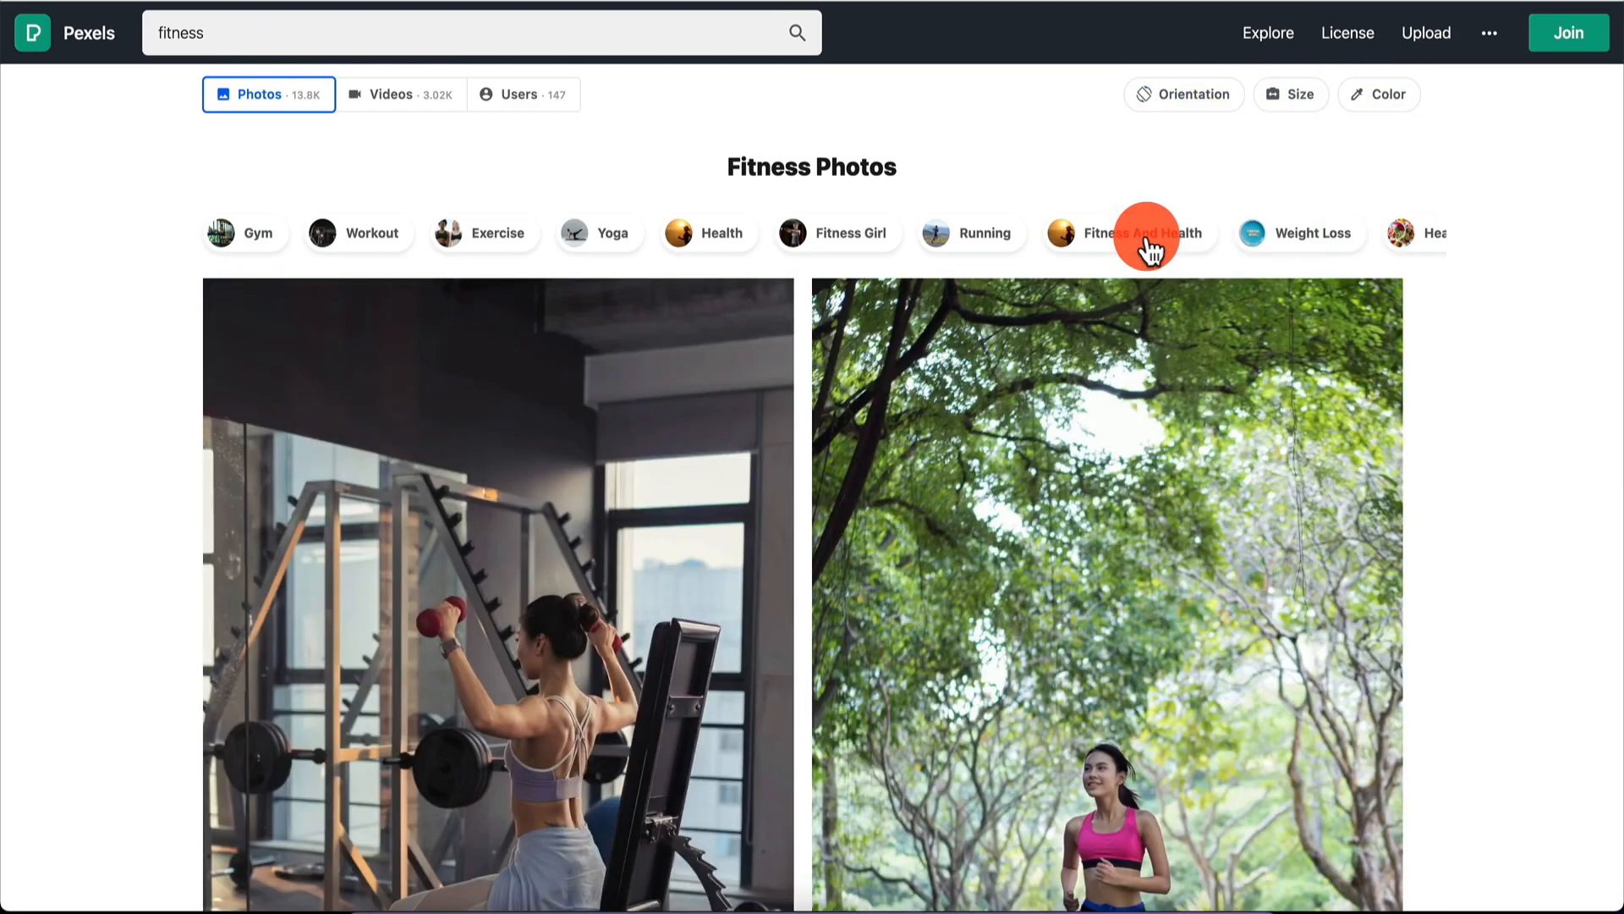
scroll(774, 531, "down", 10)
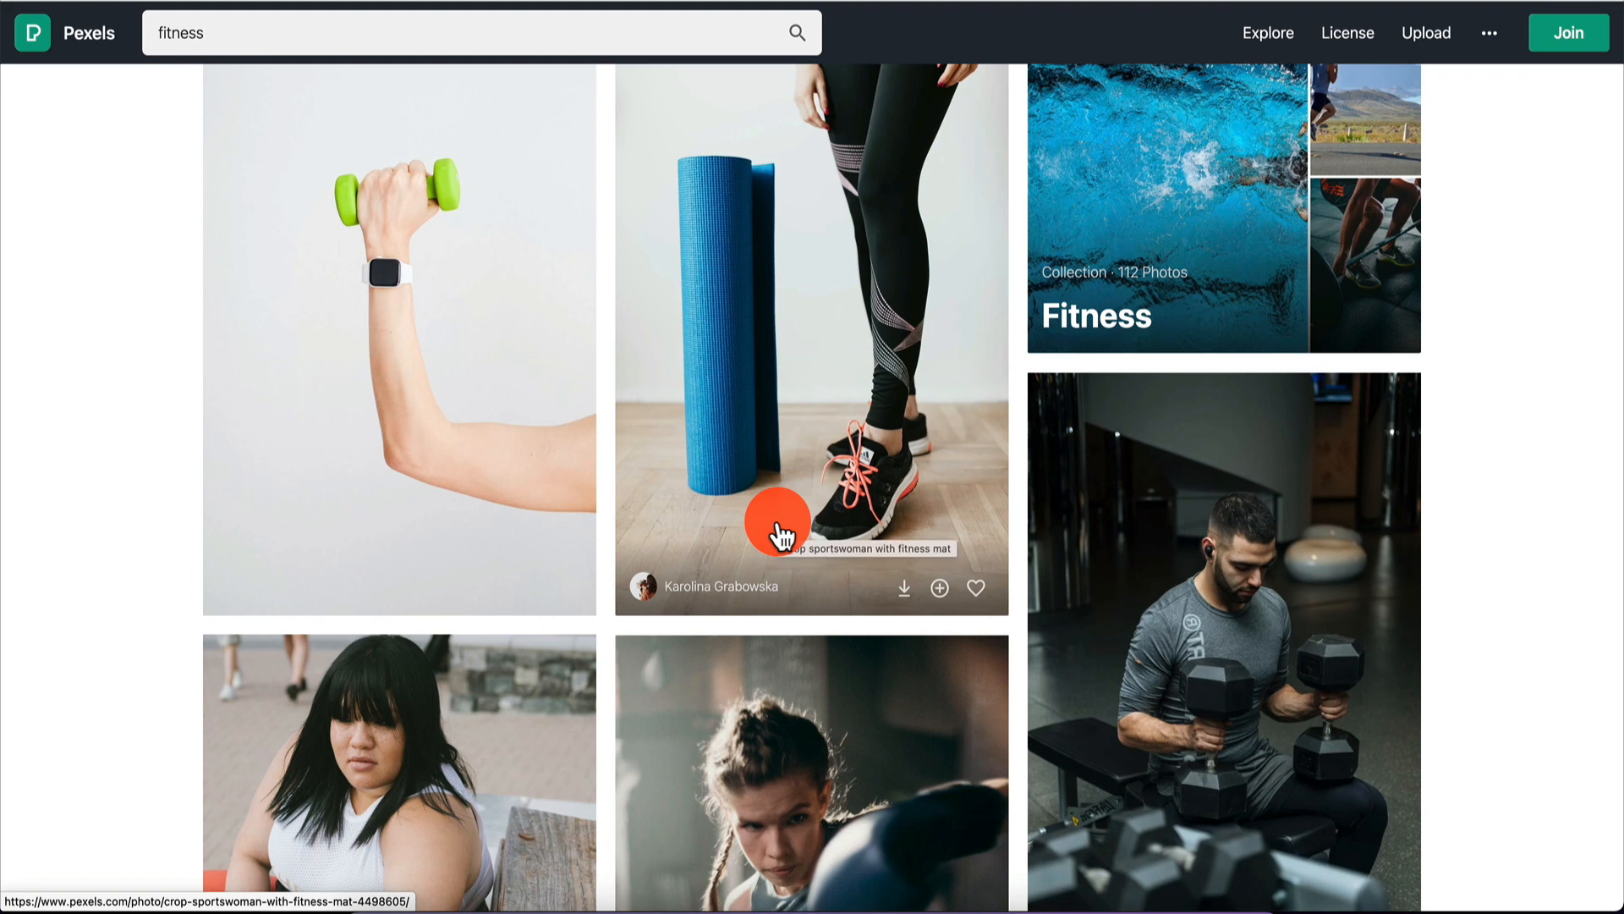
scroll(1287, 605, "down", 3)
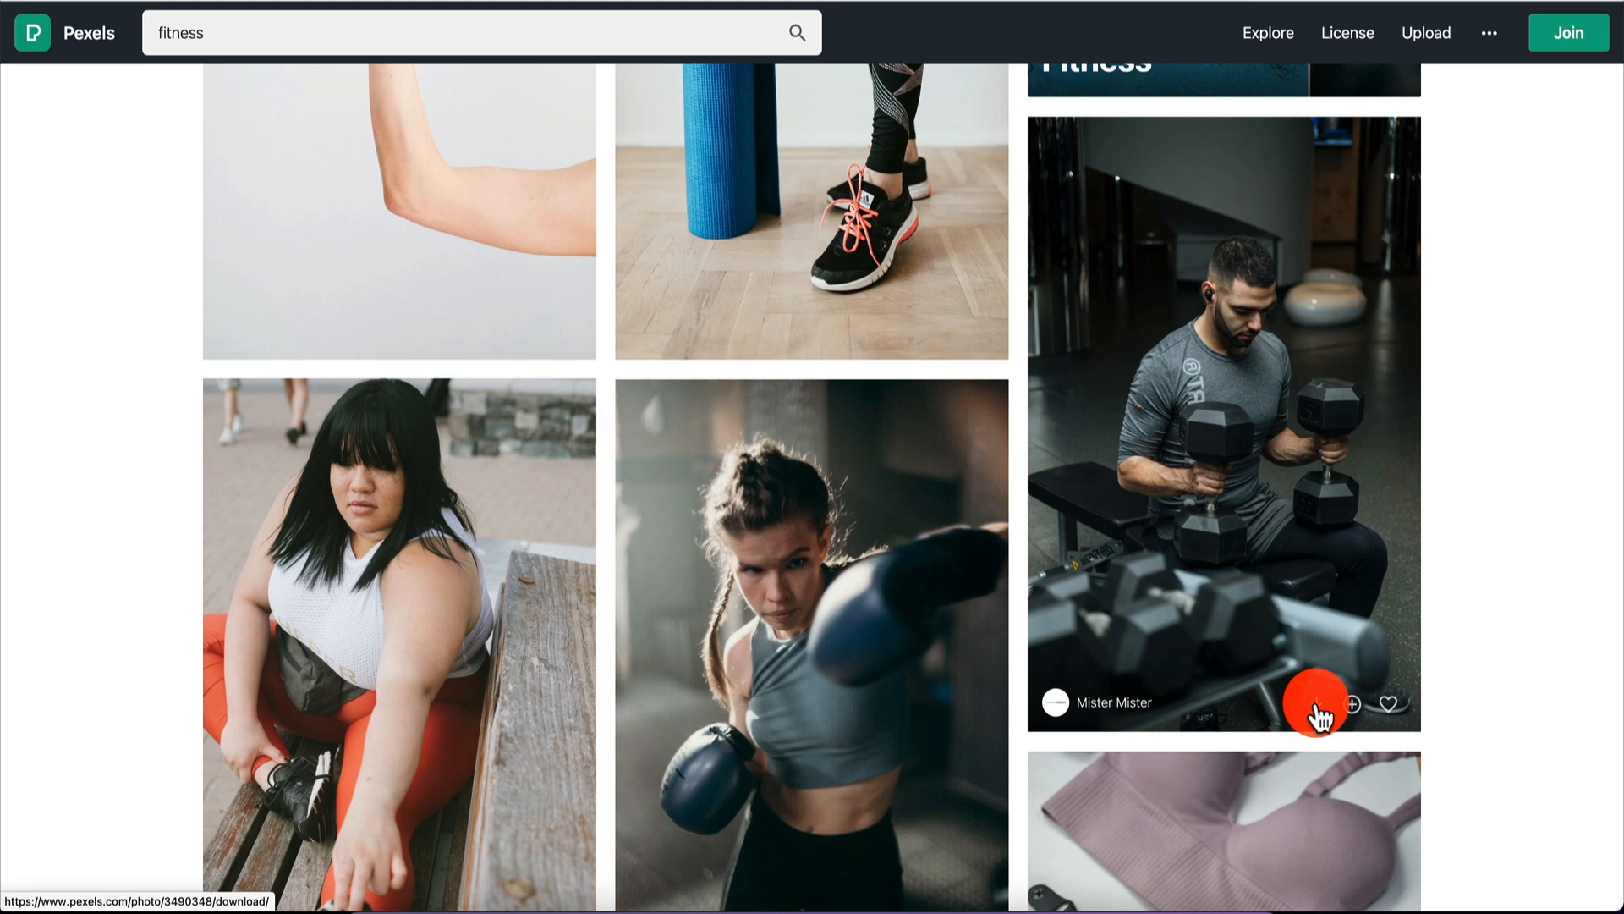
Download the photo of the seated man lifting two dumbbells and dismiss the thank-you dialog.
left_click(1161, 554)
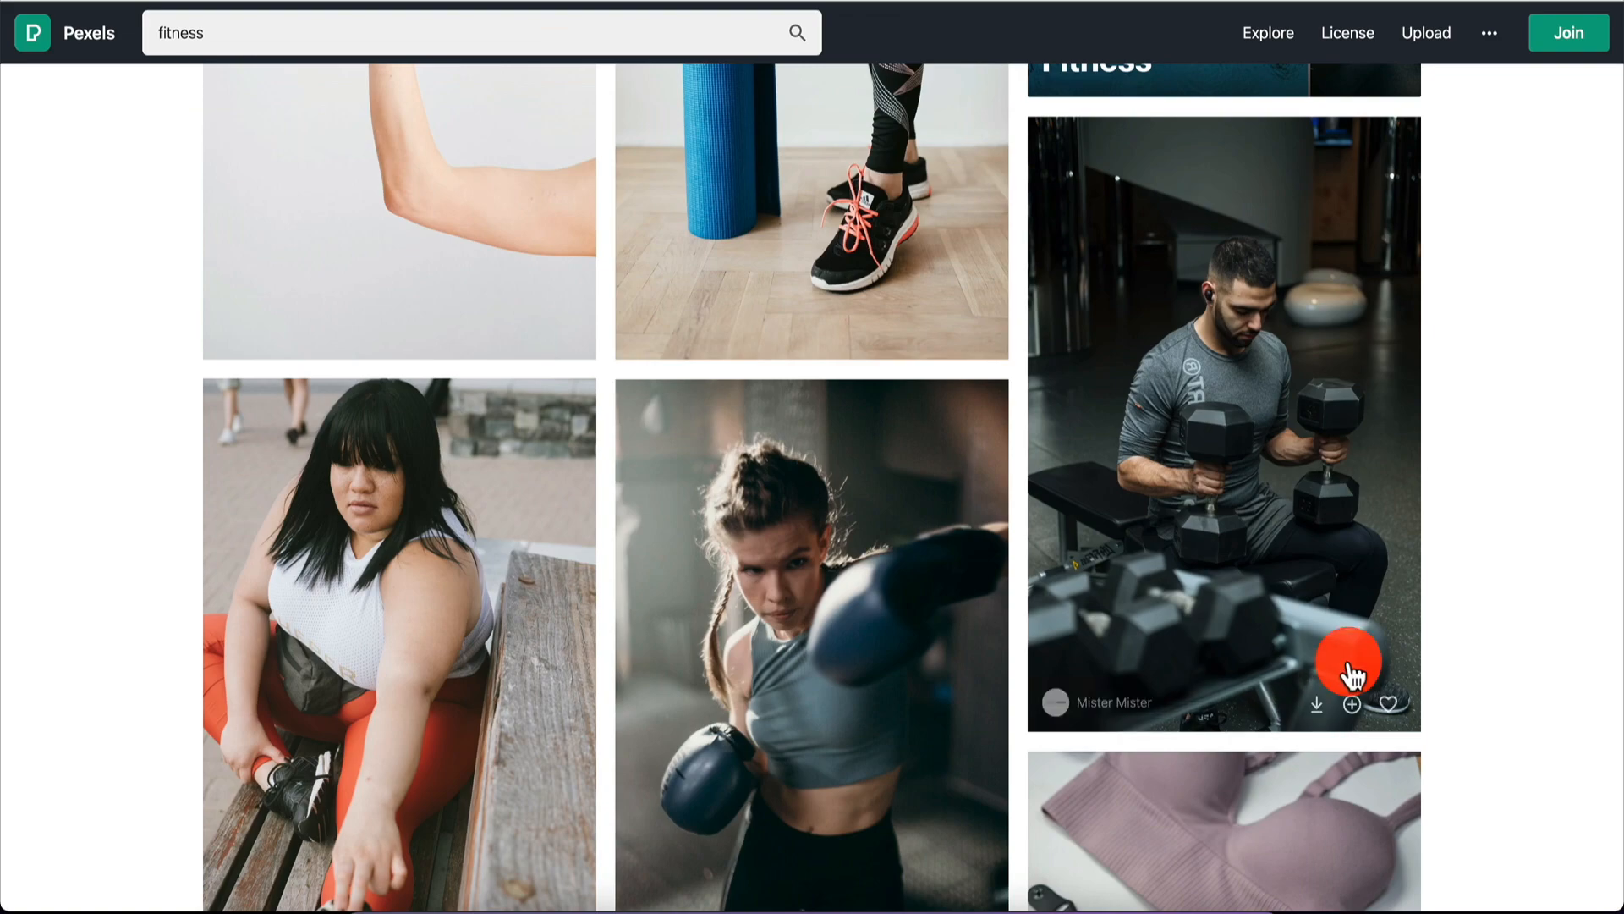
left_click(1318, 698)
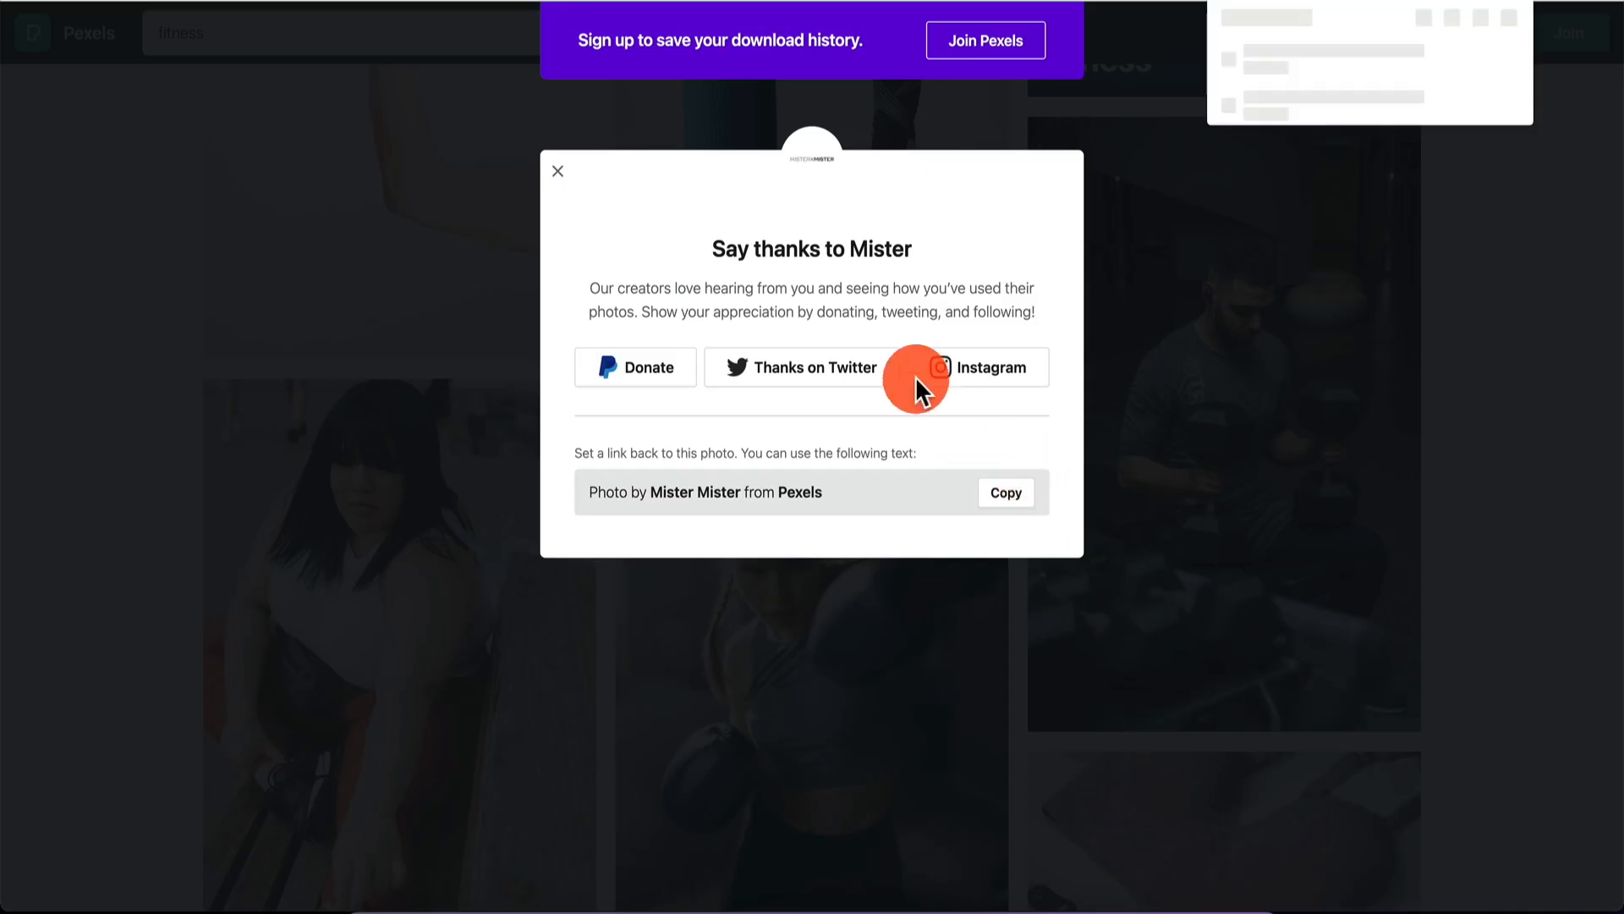
left_click(557, 175)
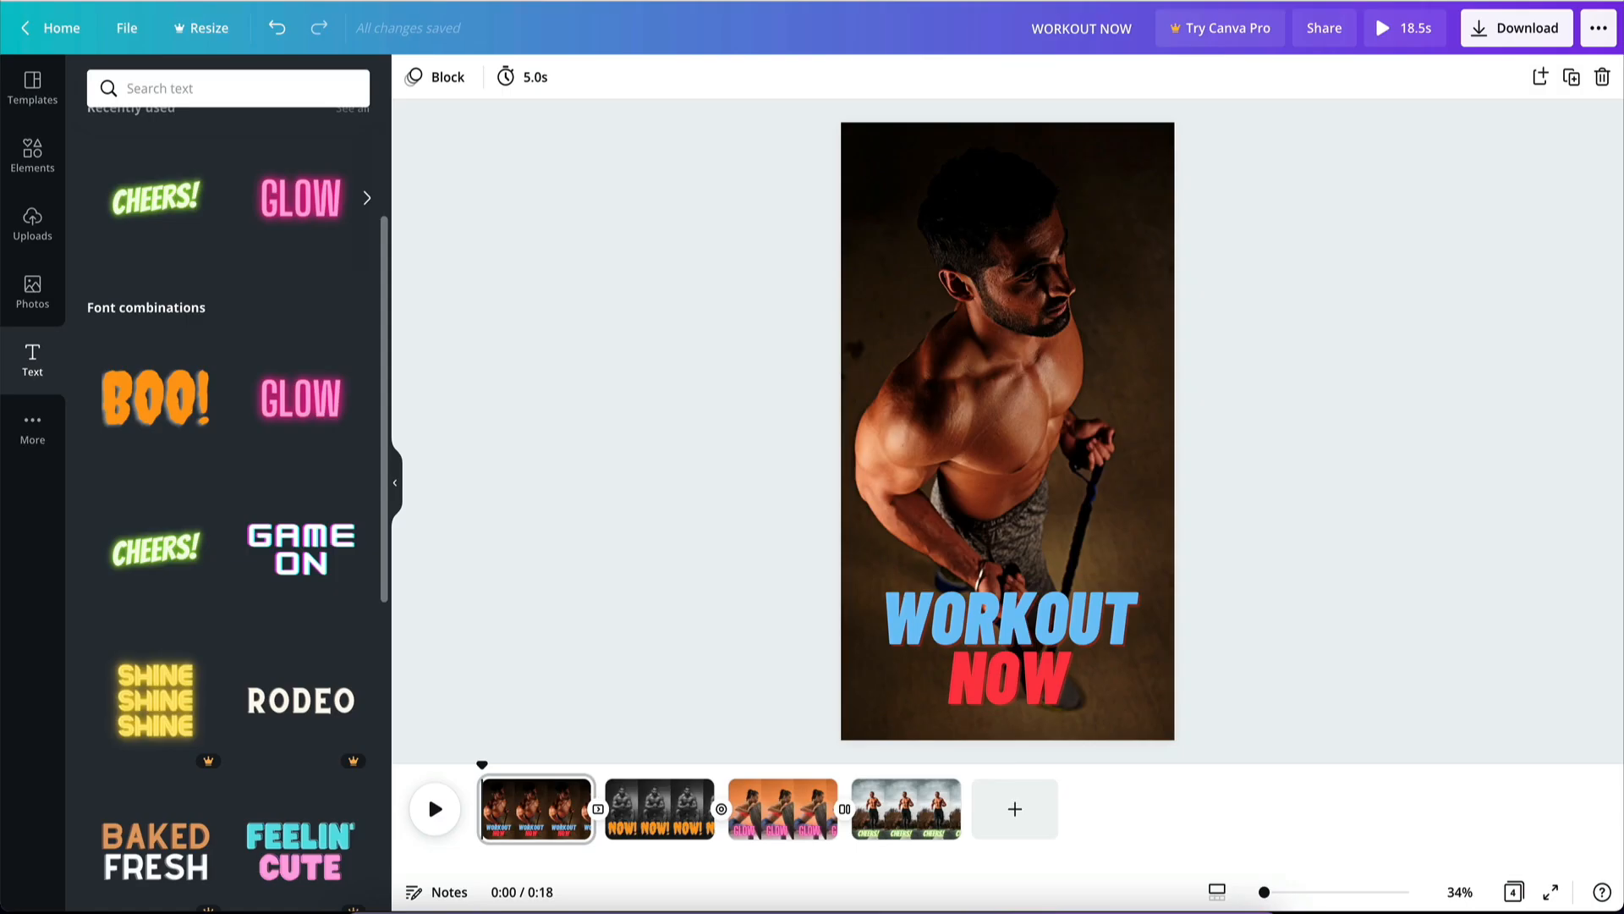
Switch back to Canva, add the downloaded dumbbell photo to the first page and set it as the page background.
left_click(964, 408)
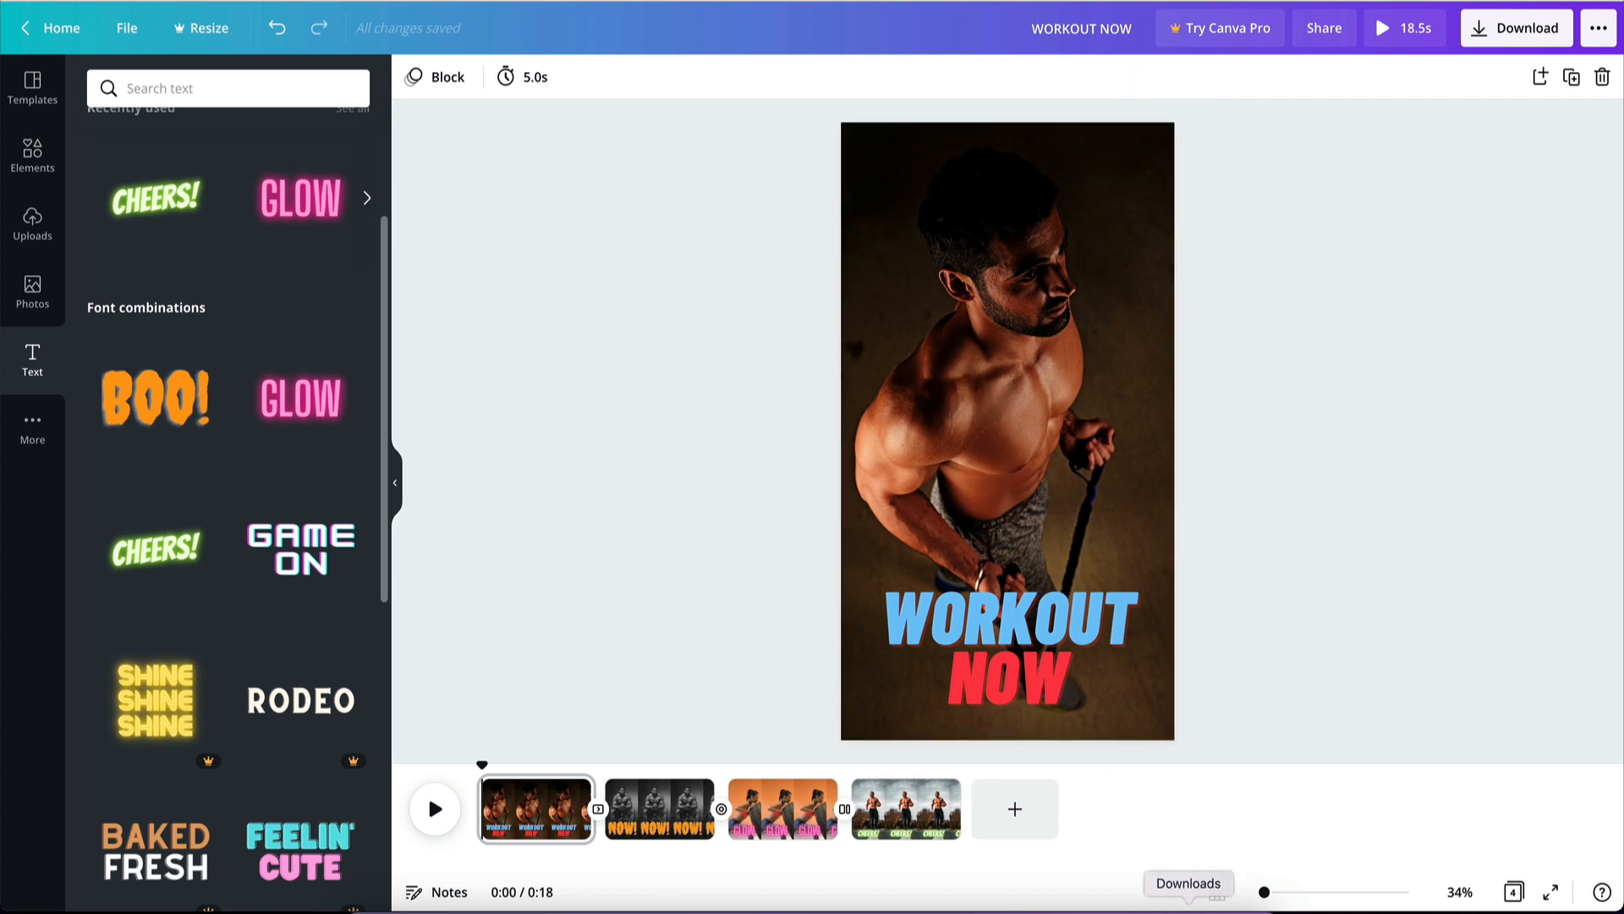
left_click_drag(1032, 318, 1026, 233)
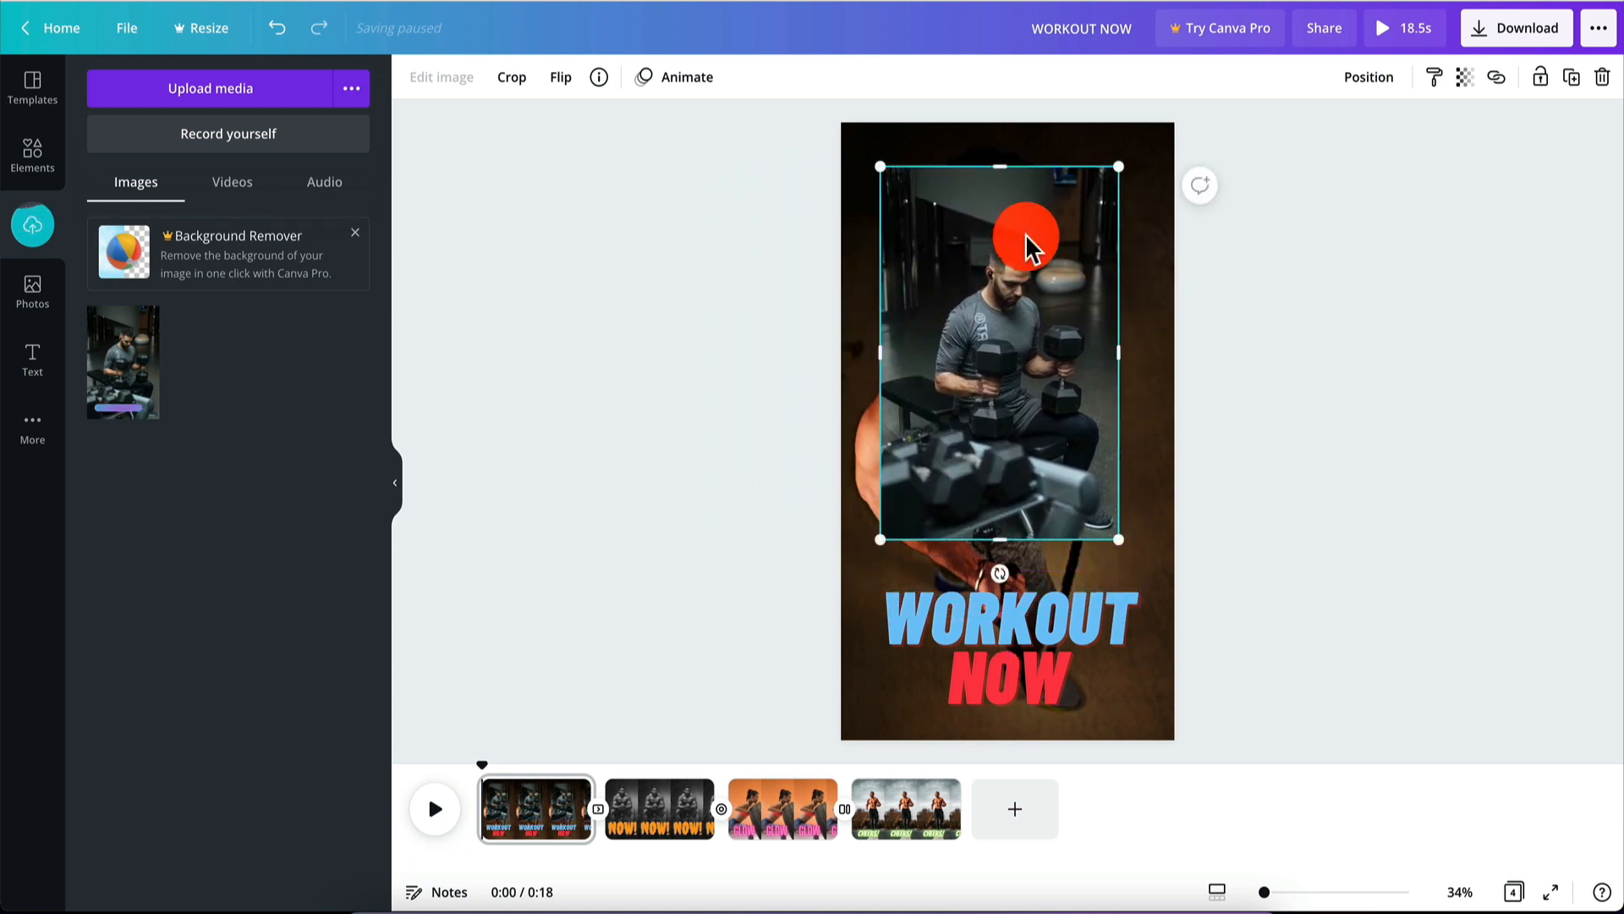
right_click(1025, 234)
left_click(1094, 643)
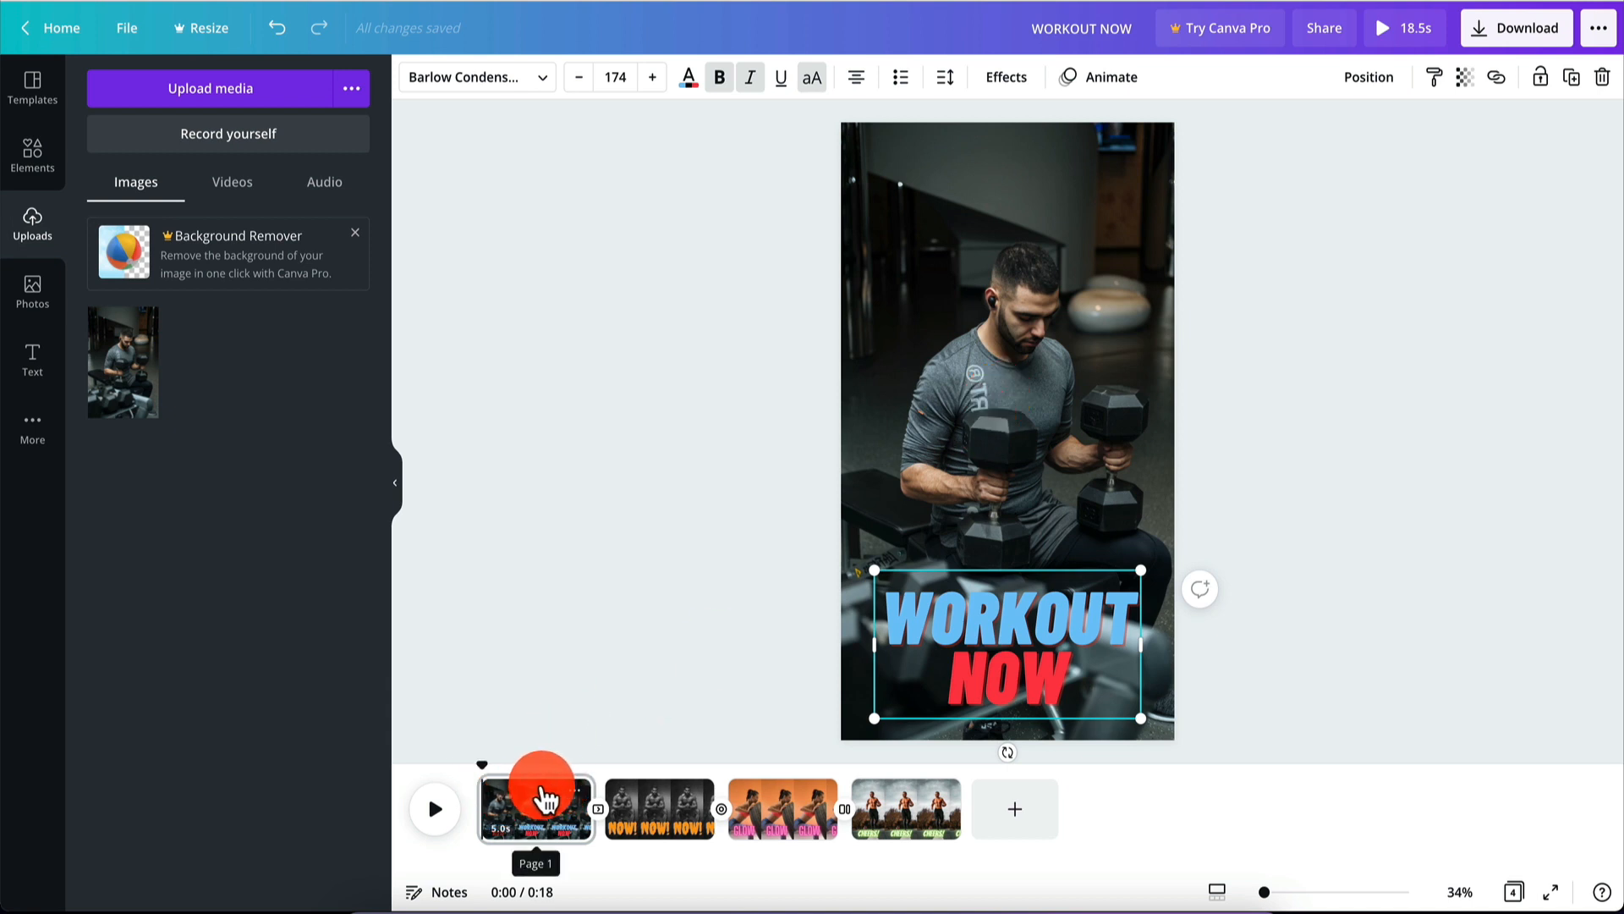
Set the page timing to 3 seconds and apply it to all four pages.
left_click(574, 798)
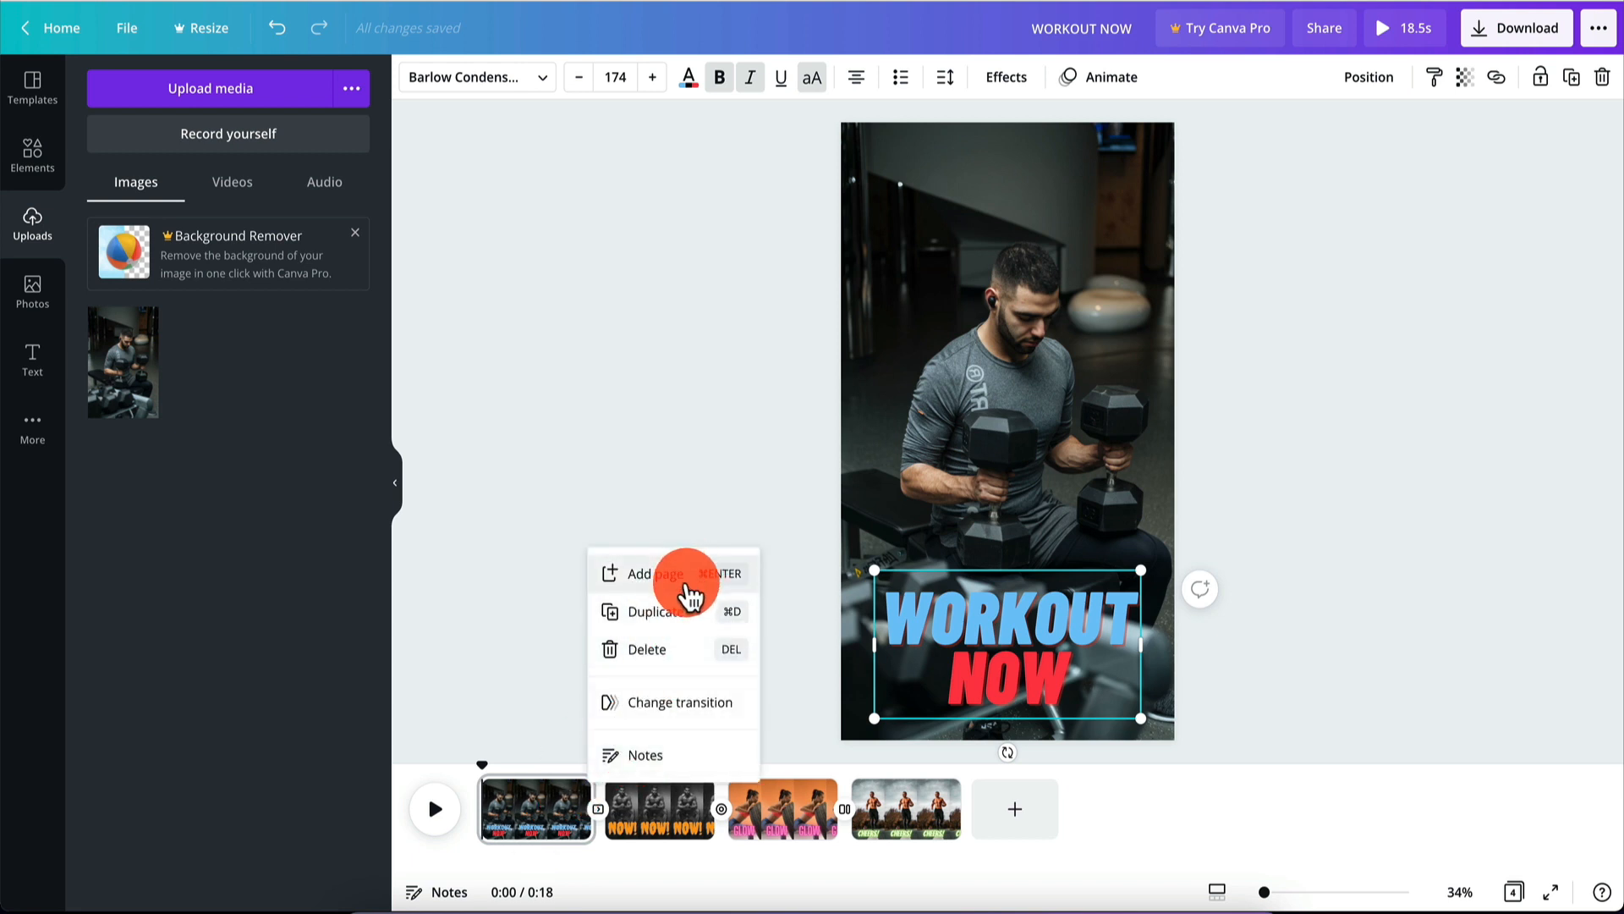
left_click(515, 708)
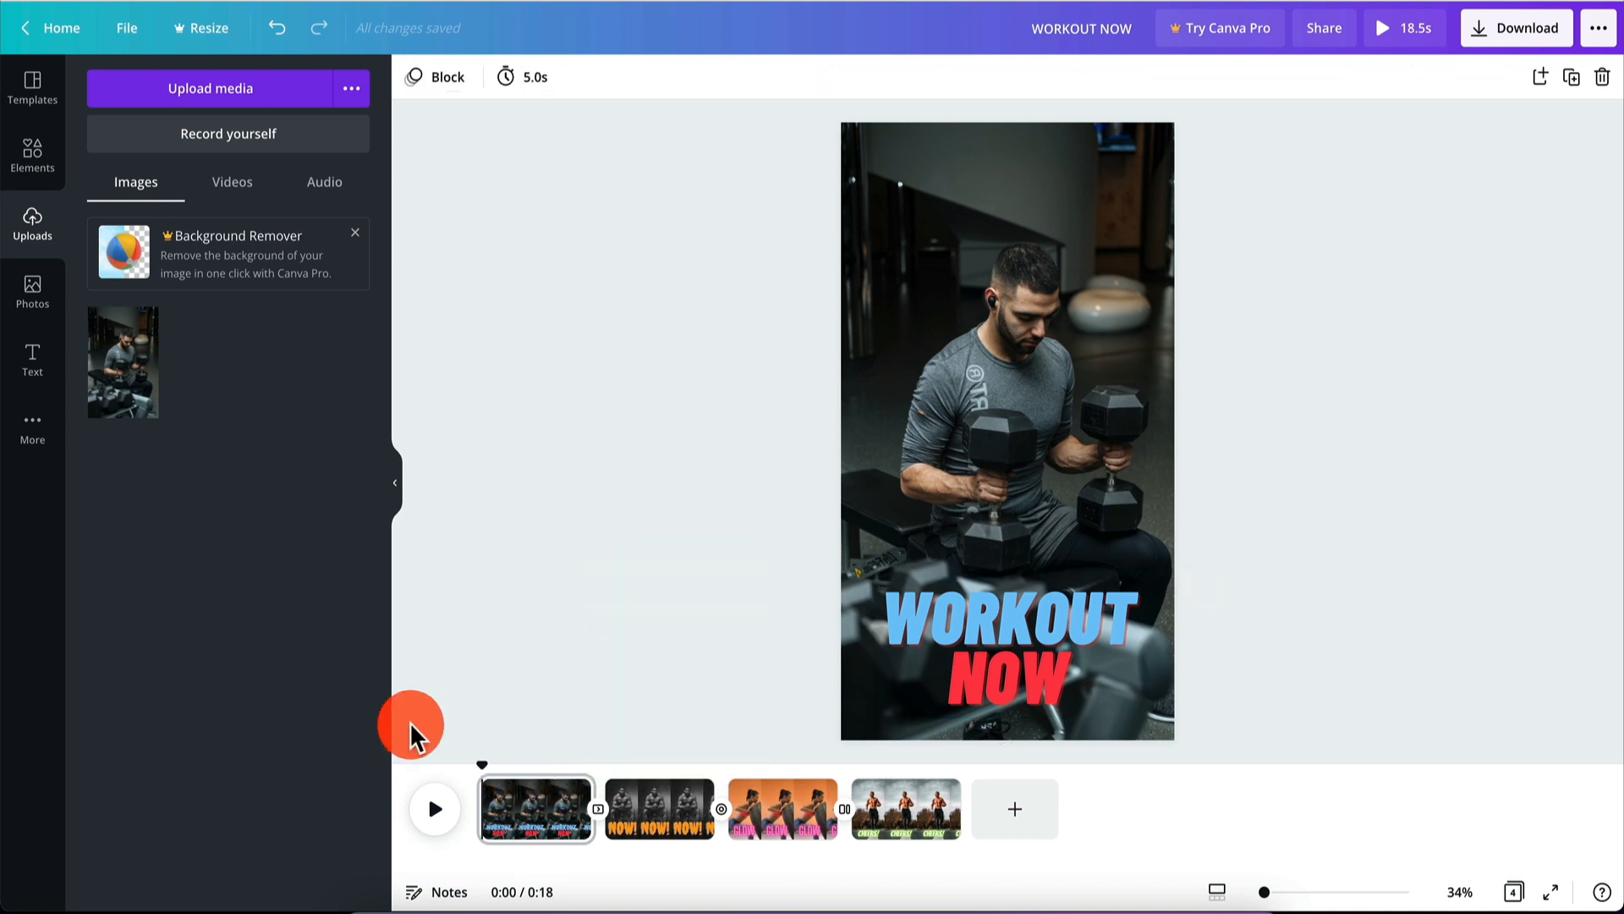
left_click(545, 78)
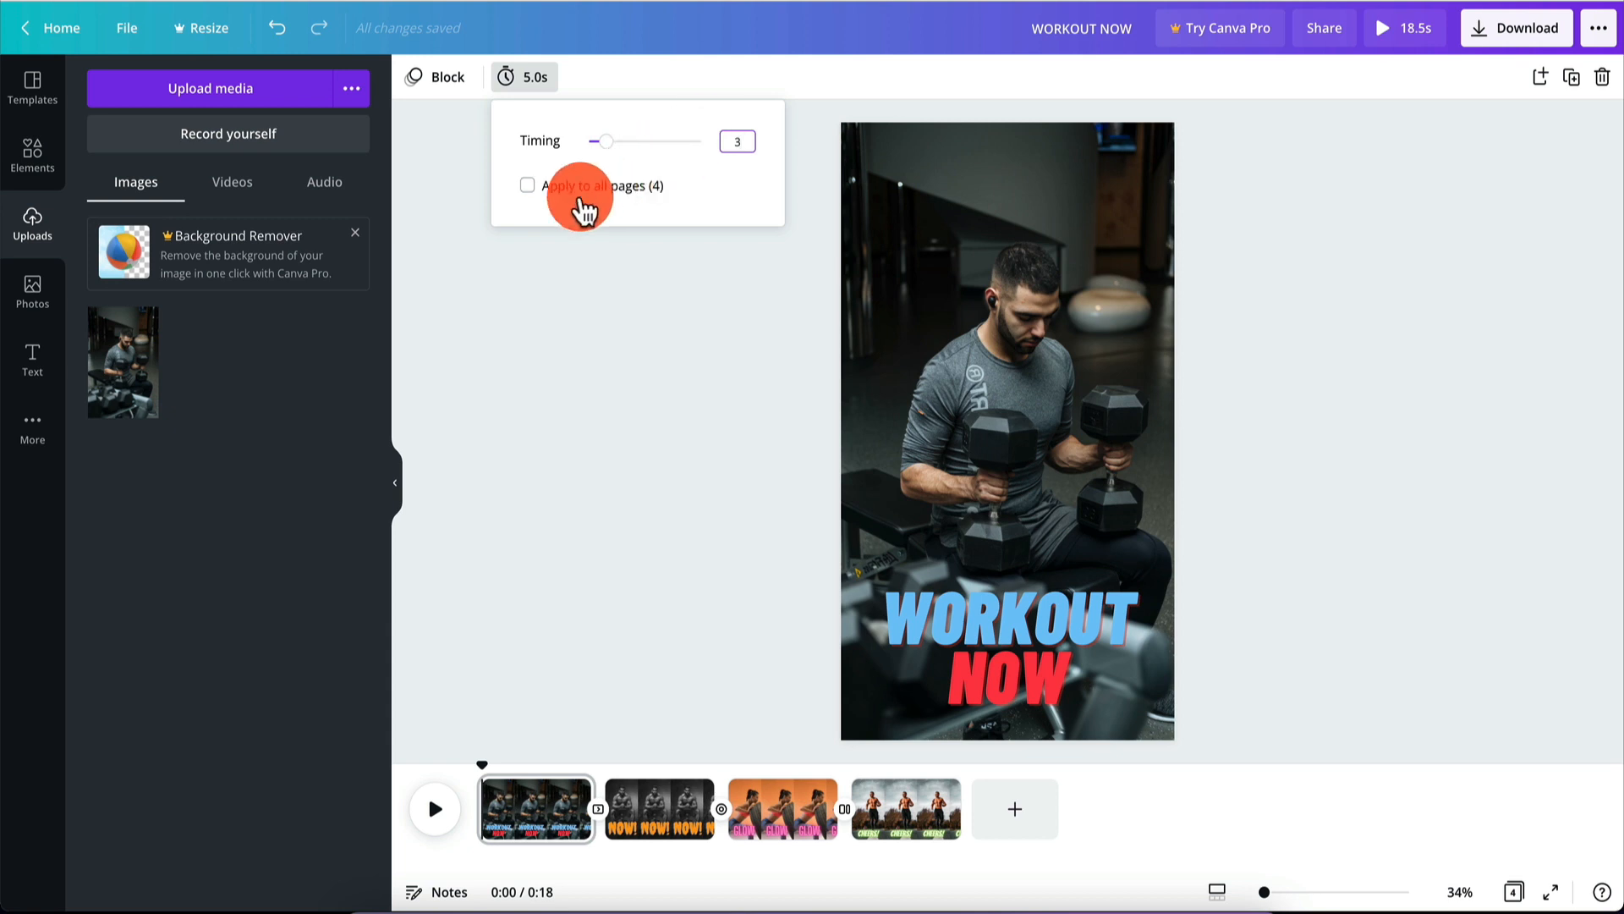
left_click(527, 185)
left_click(505, 355)
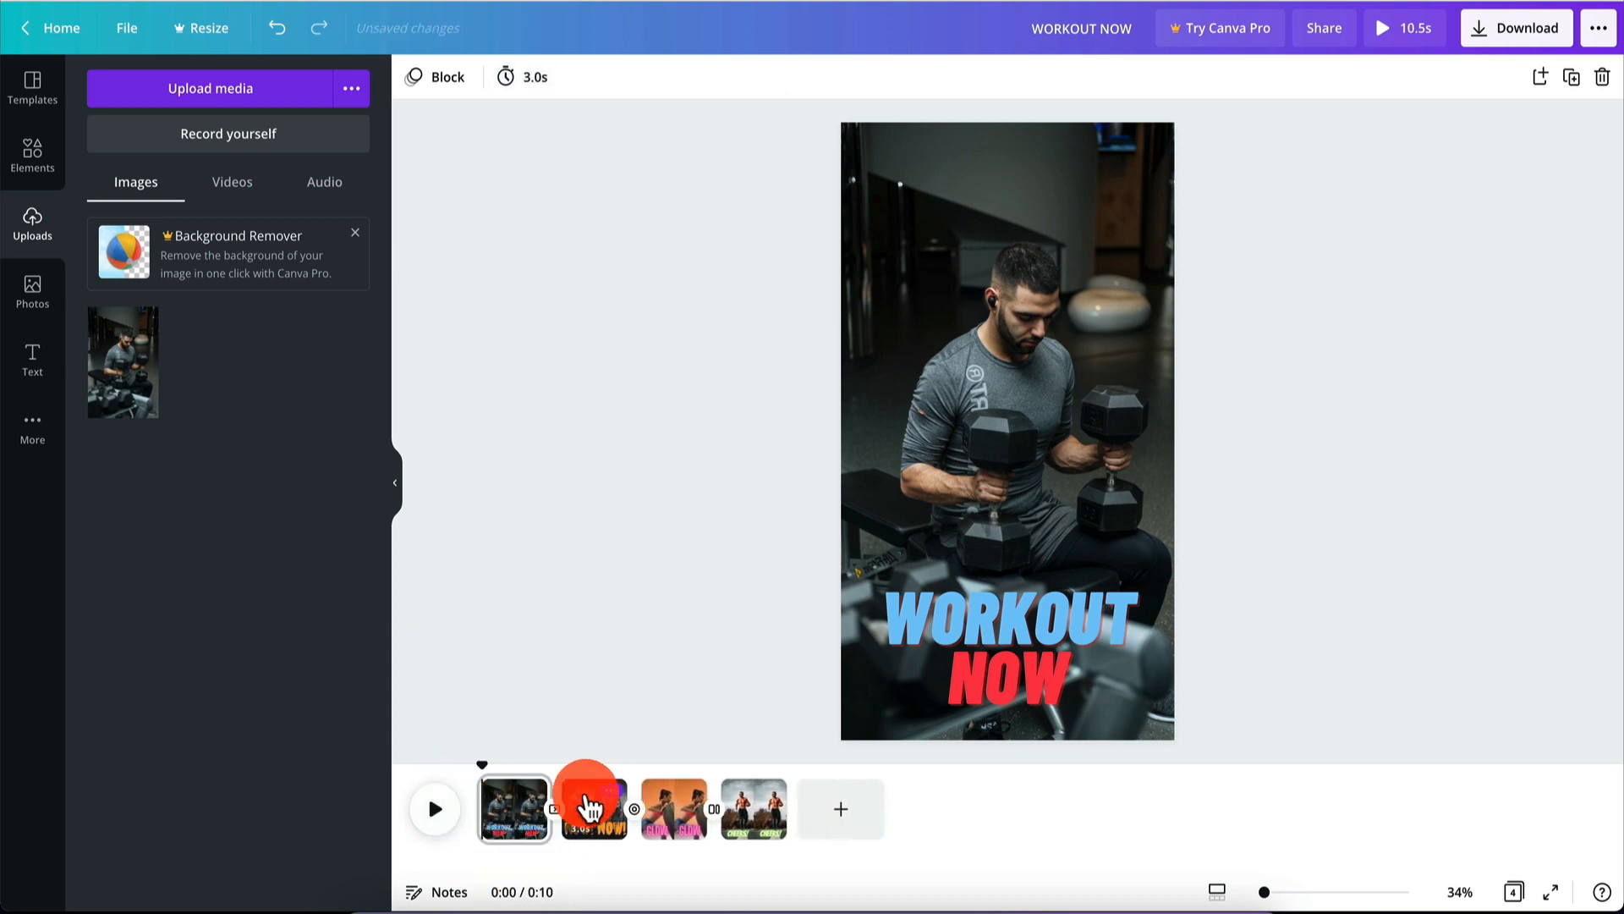
Play the retimed video from the first page to check its pacing, and pause it at the third page.
left_click(437, 811)
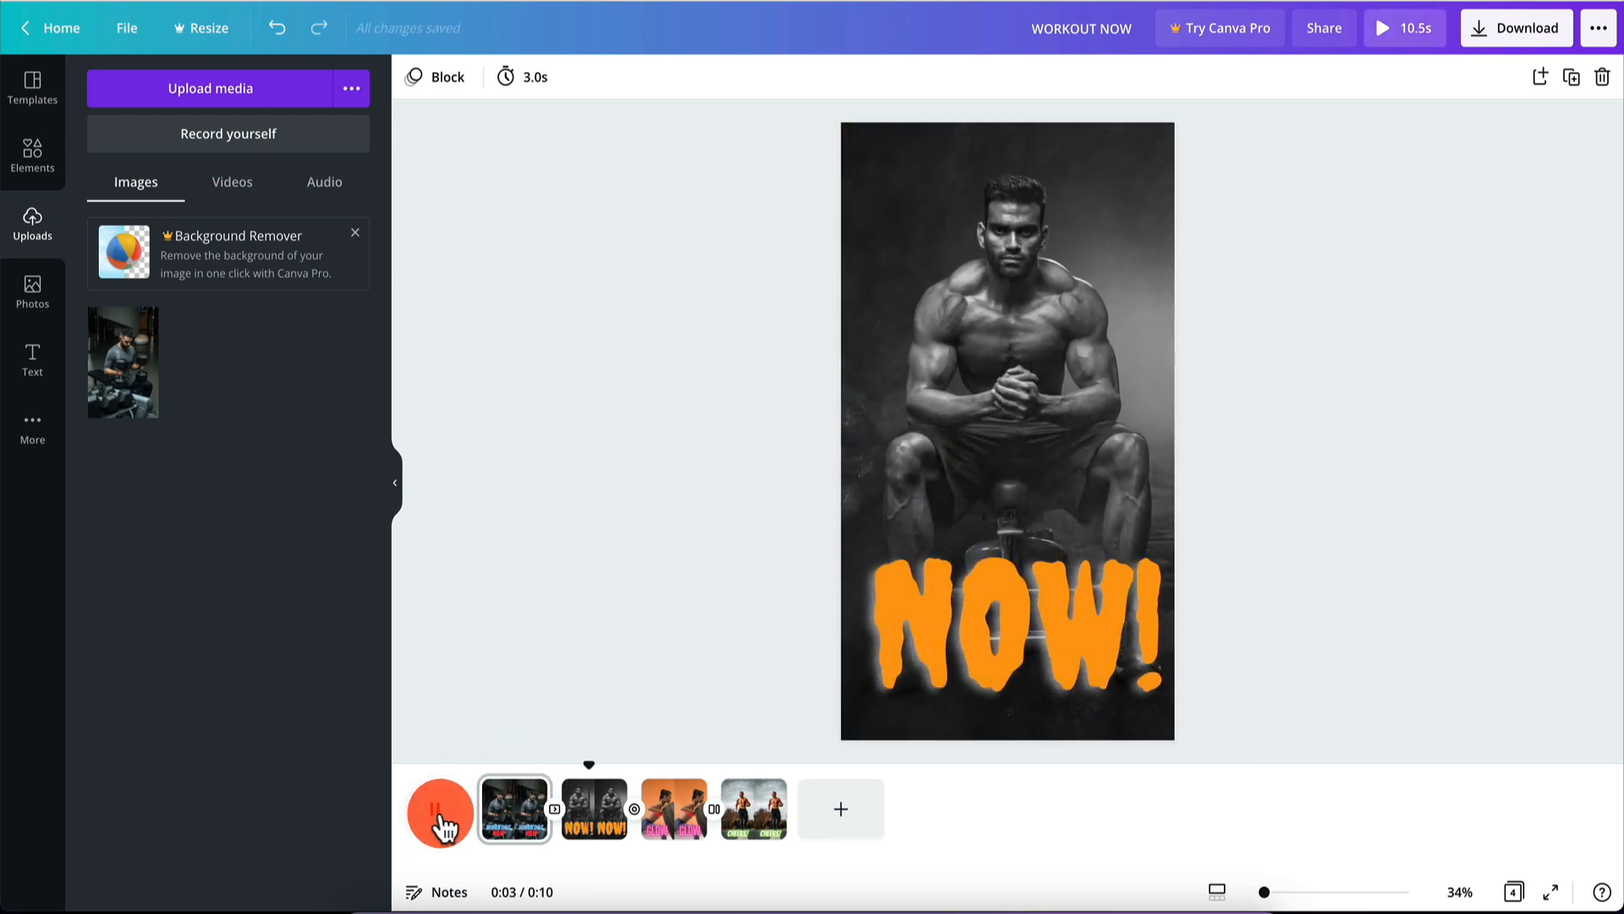
left_click(439, 814)
left_click(660, 602)
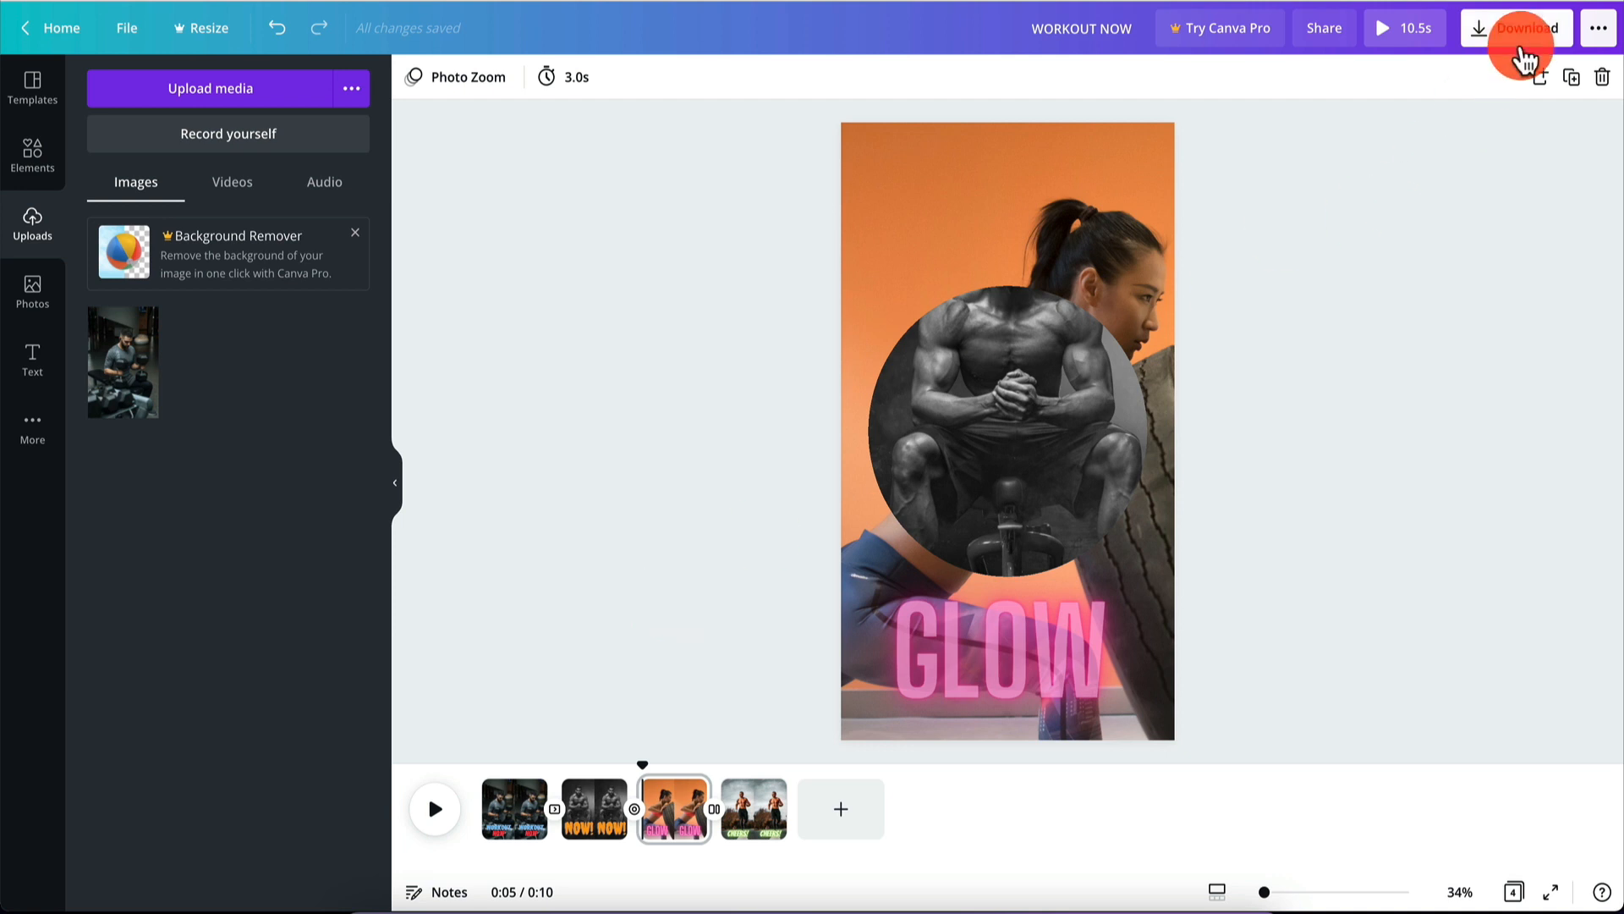
Review the download file types, keep MP4 Video for all pages and close the download settings.
left_click(1527, 33)
left_click(1486, 326)
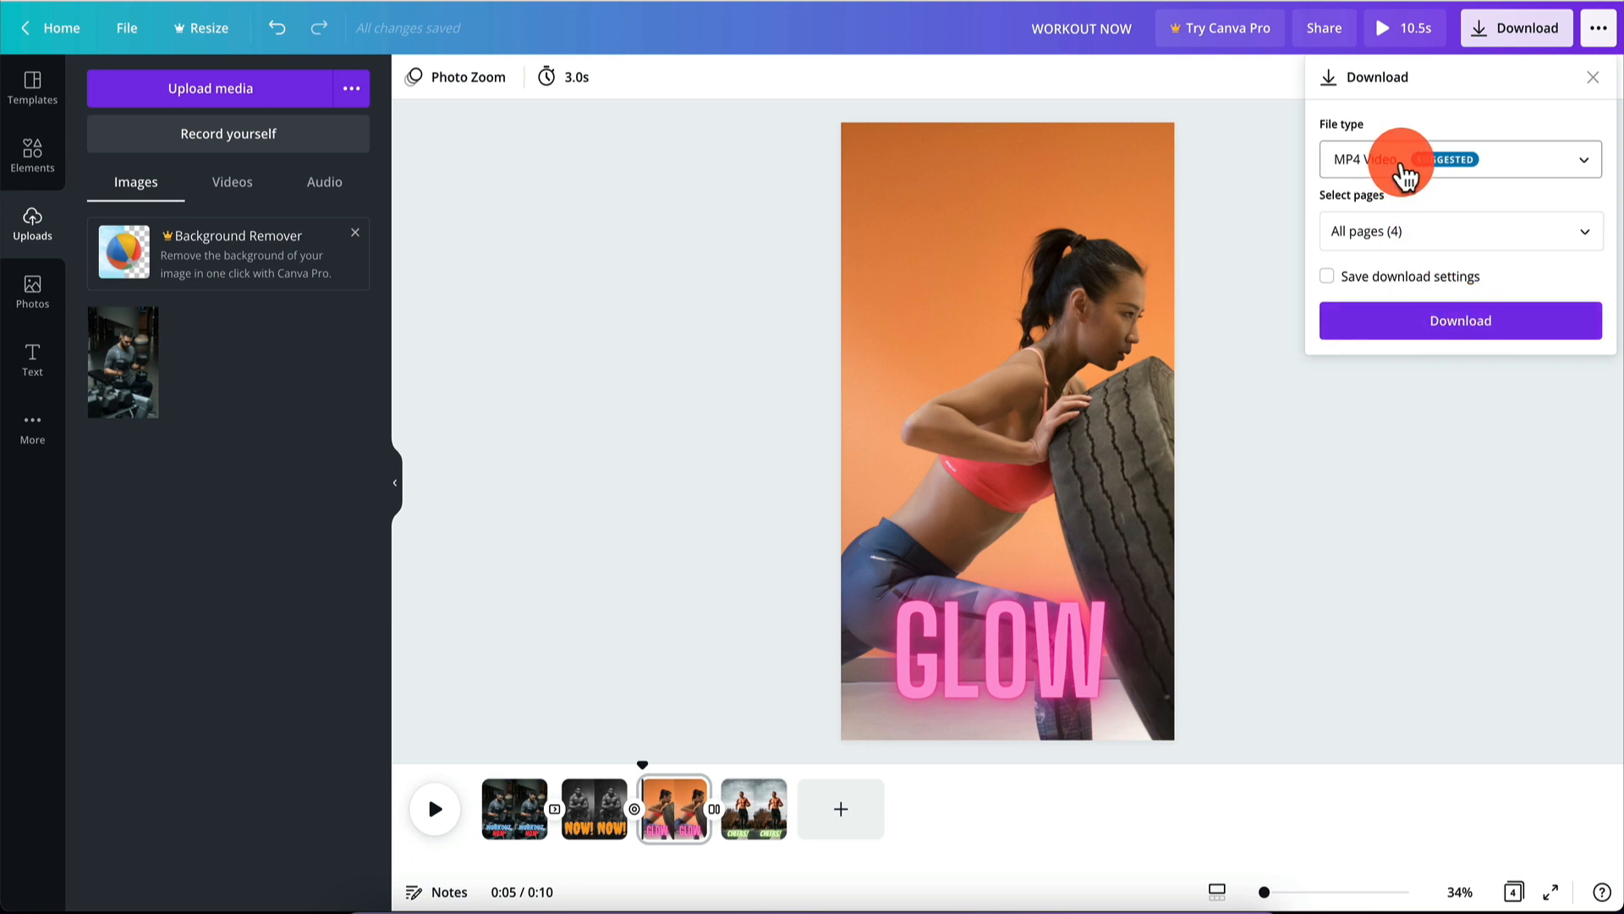
left_click(1404, 165)
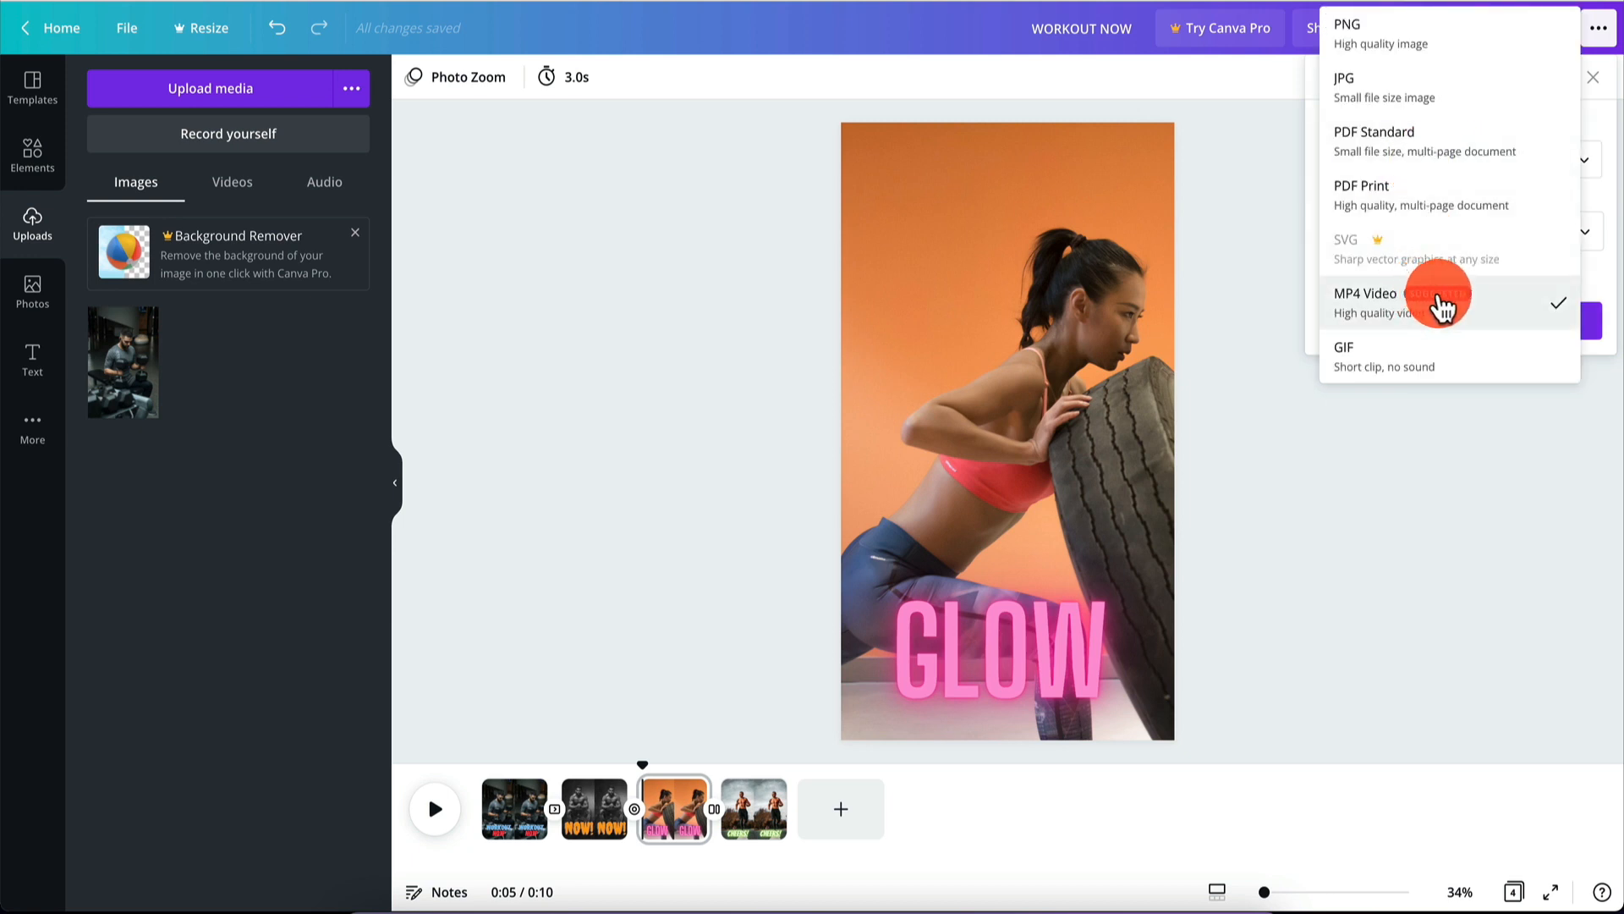
left_click(1411, 313)
left_click(1370, 421)
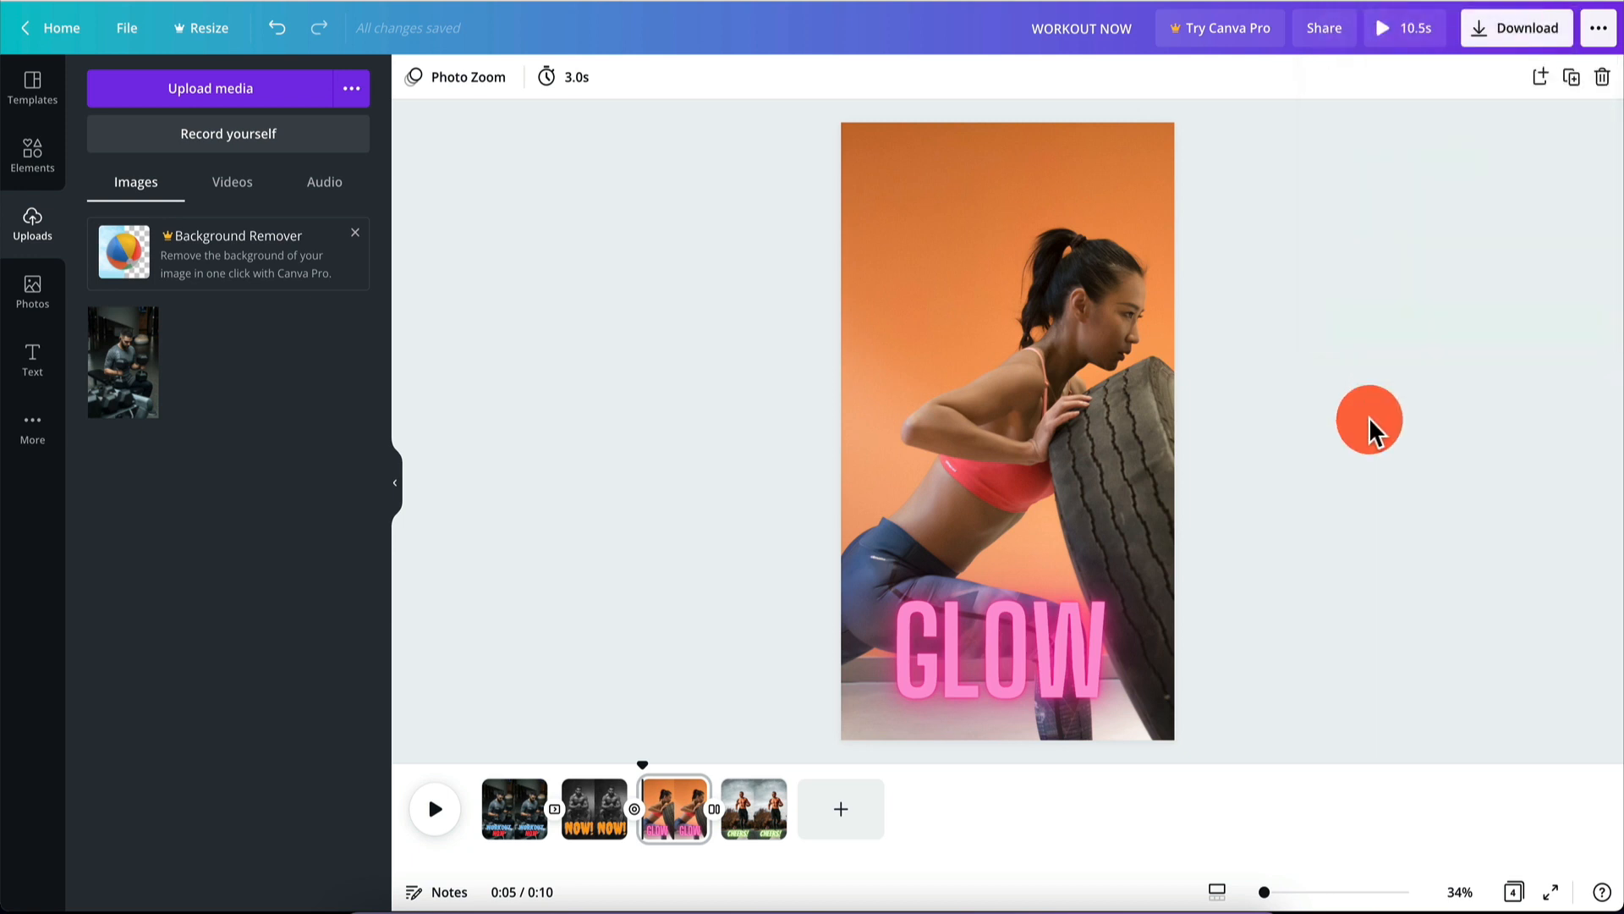
left_click(1068, 355)
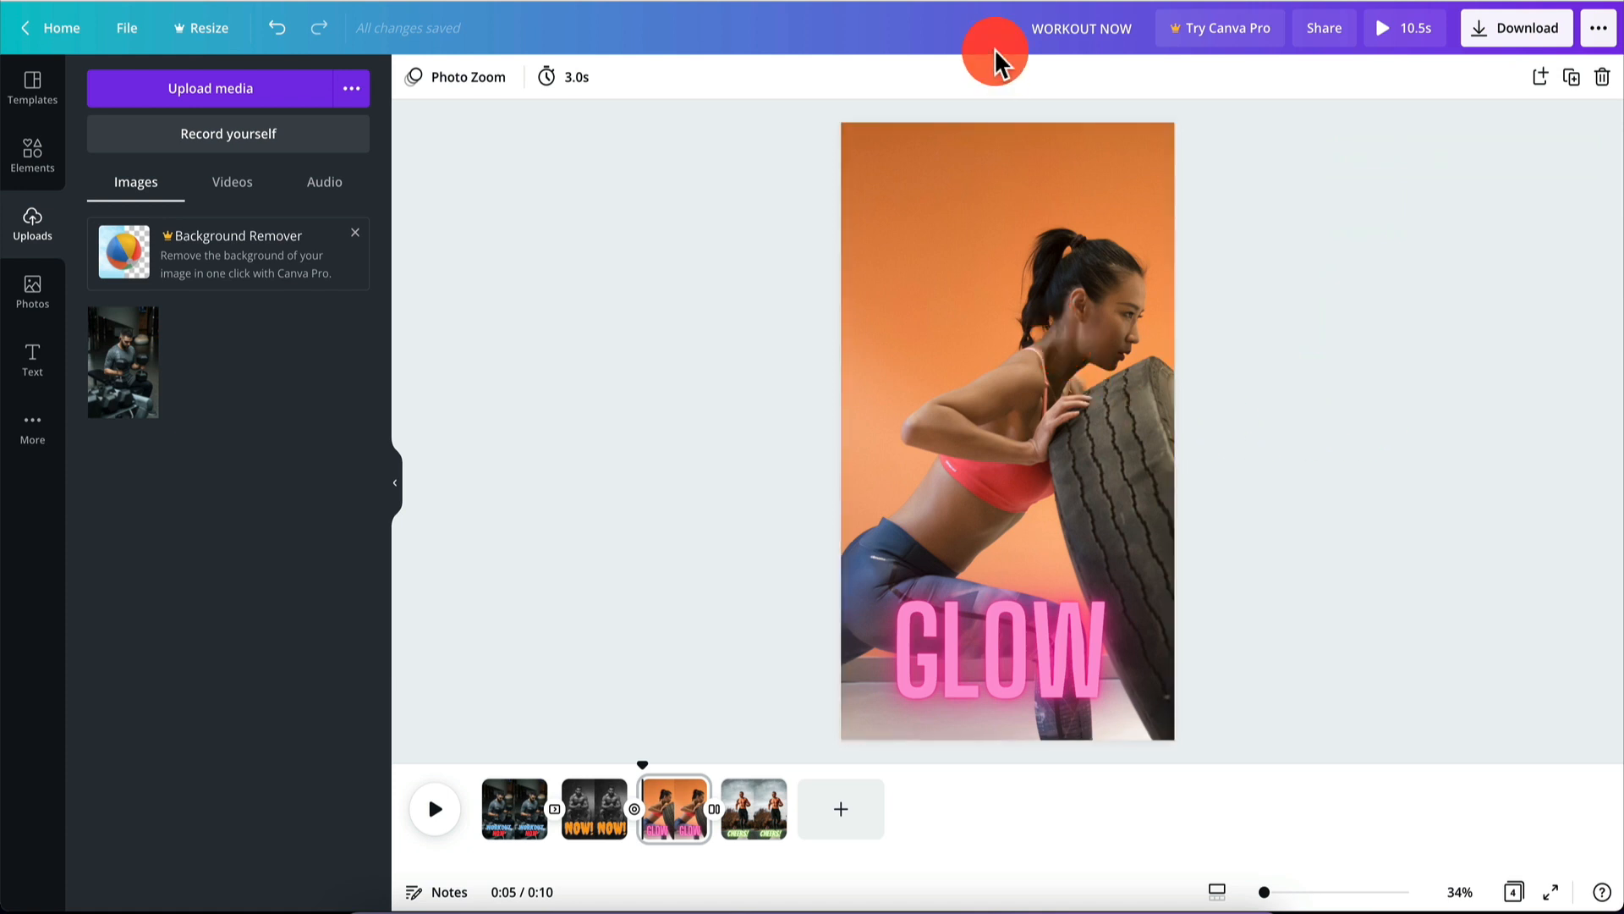
Search the web for "create youtube channel" in a new browser tab and open the YouTube Help article on creating a personal channel.
left_click(969, 2)
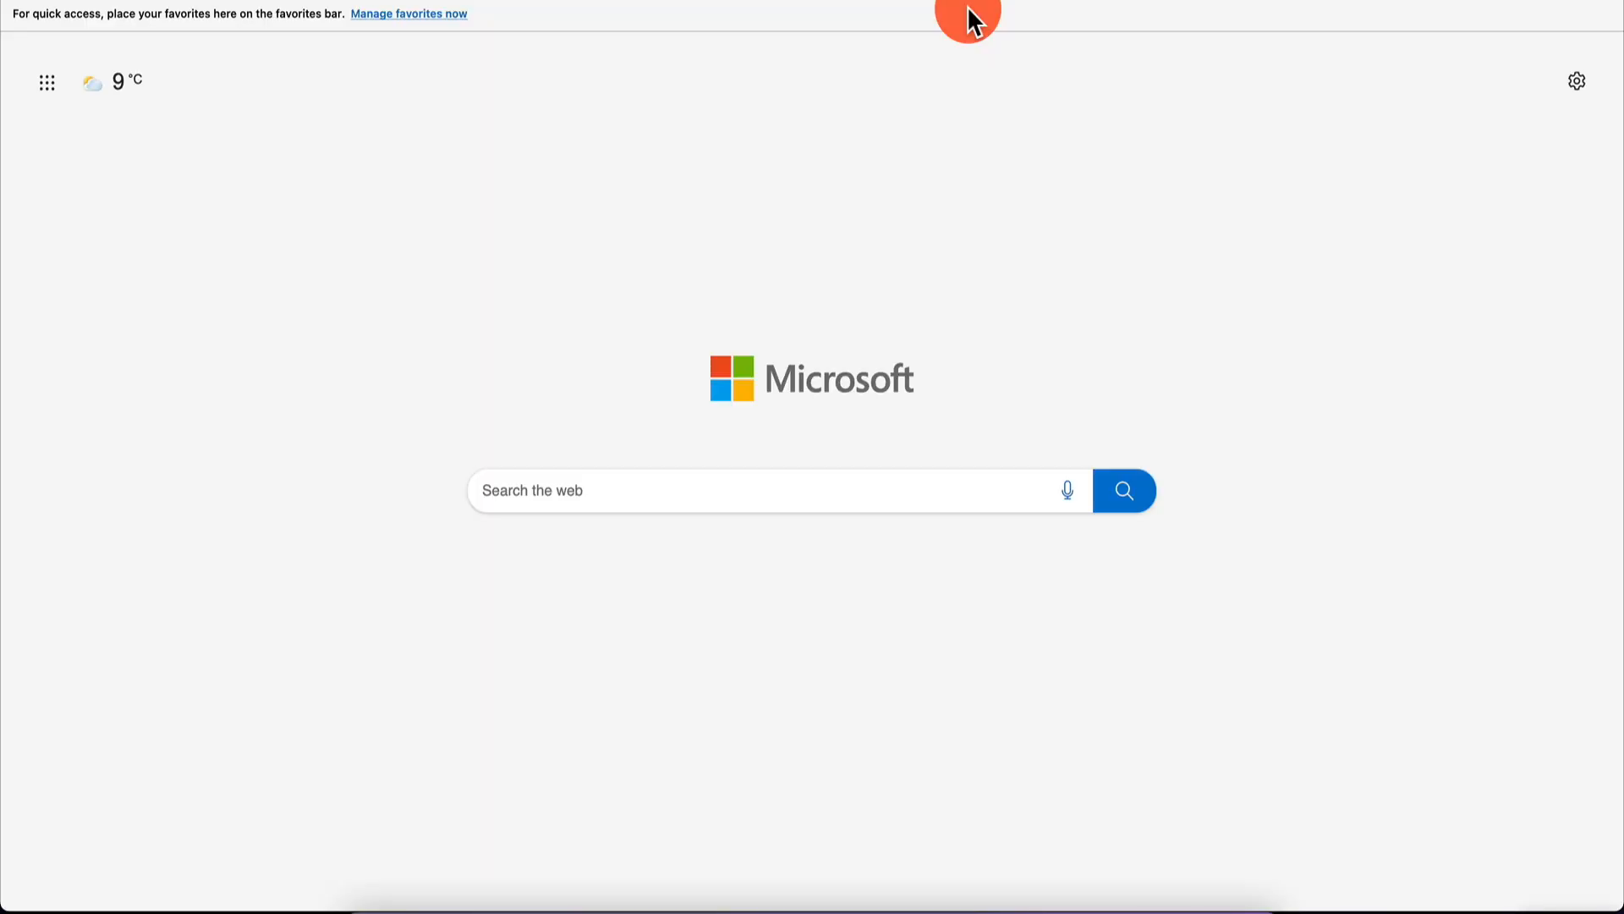
type("create y")
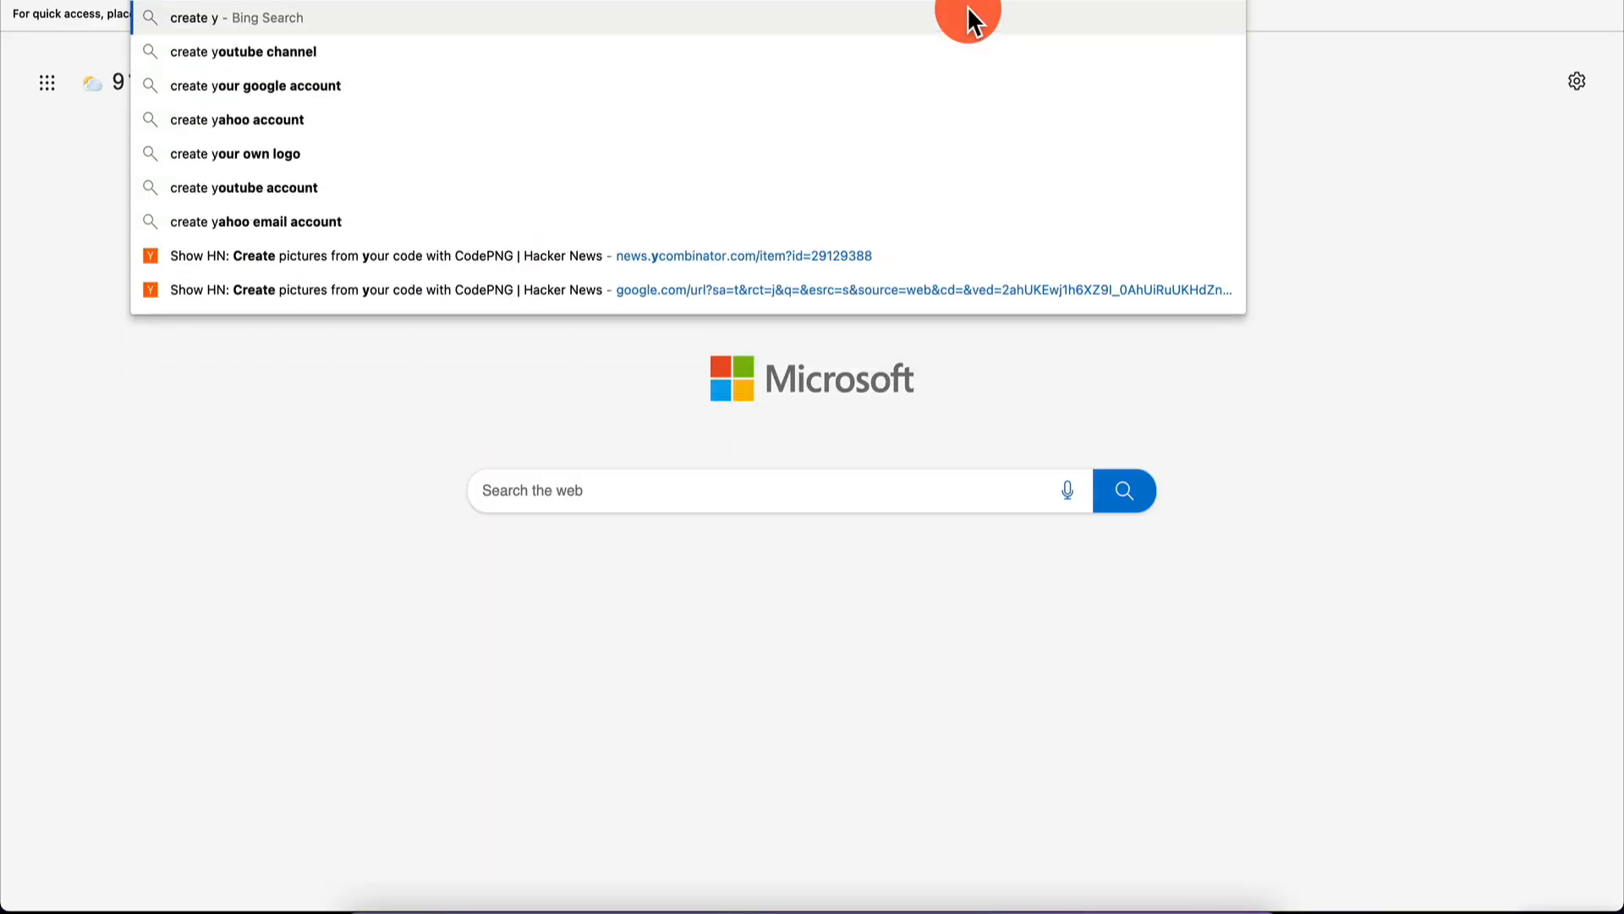
type("outube channel")
key("Return")
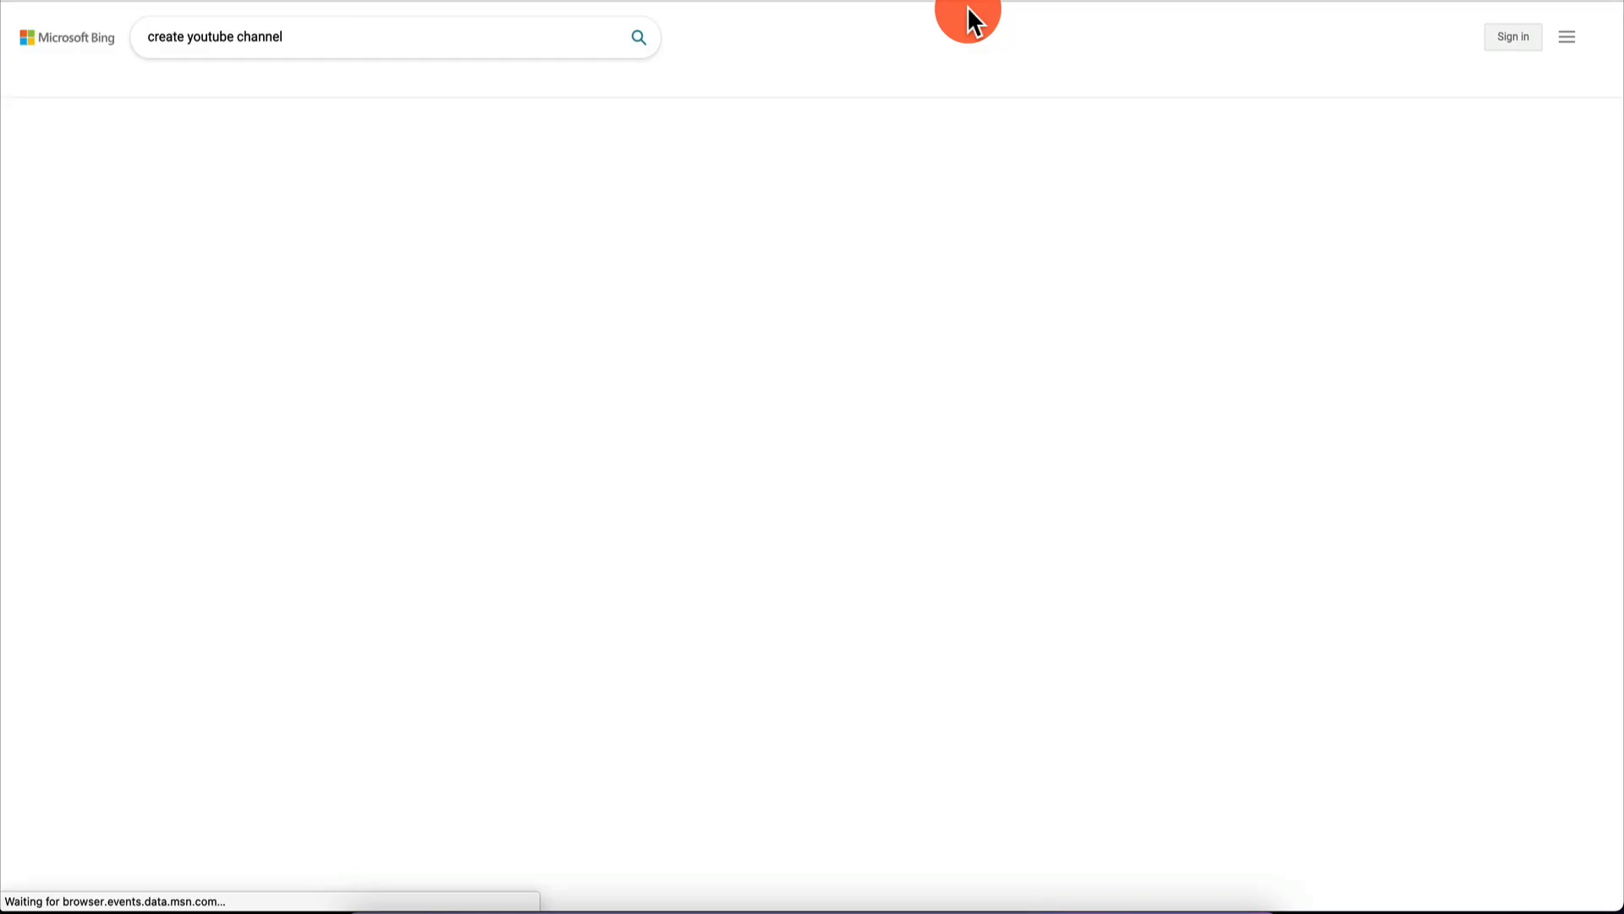
scroll(89, 485, "down", 7)
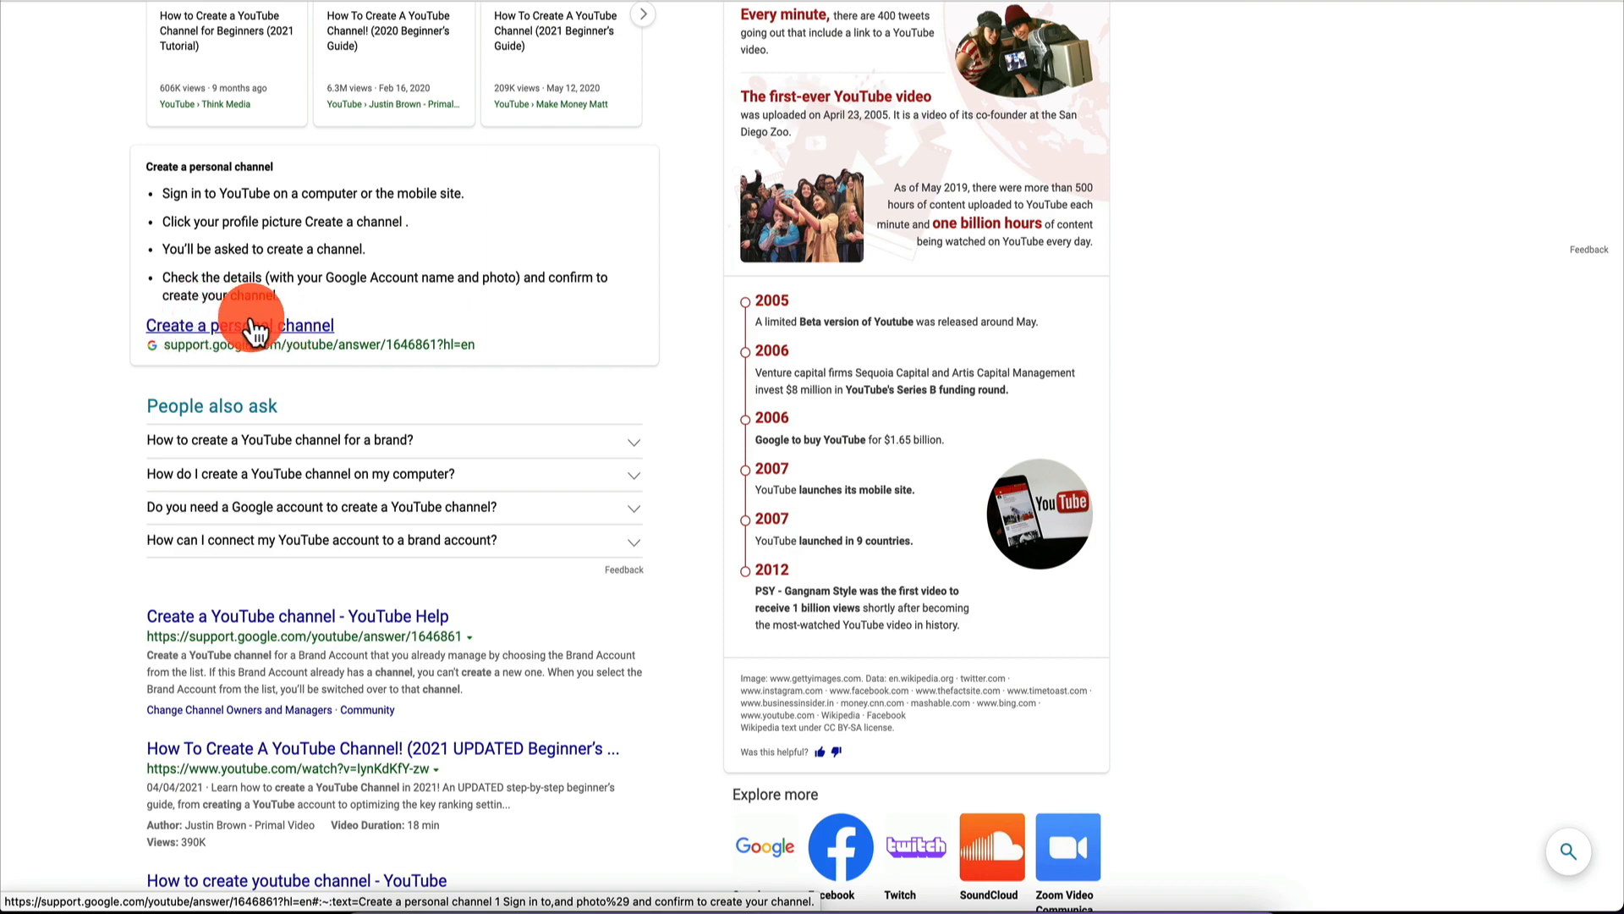
left_click(254, 330)
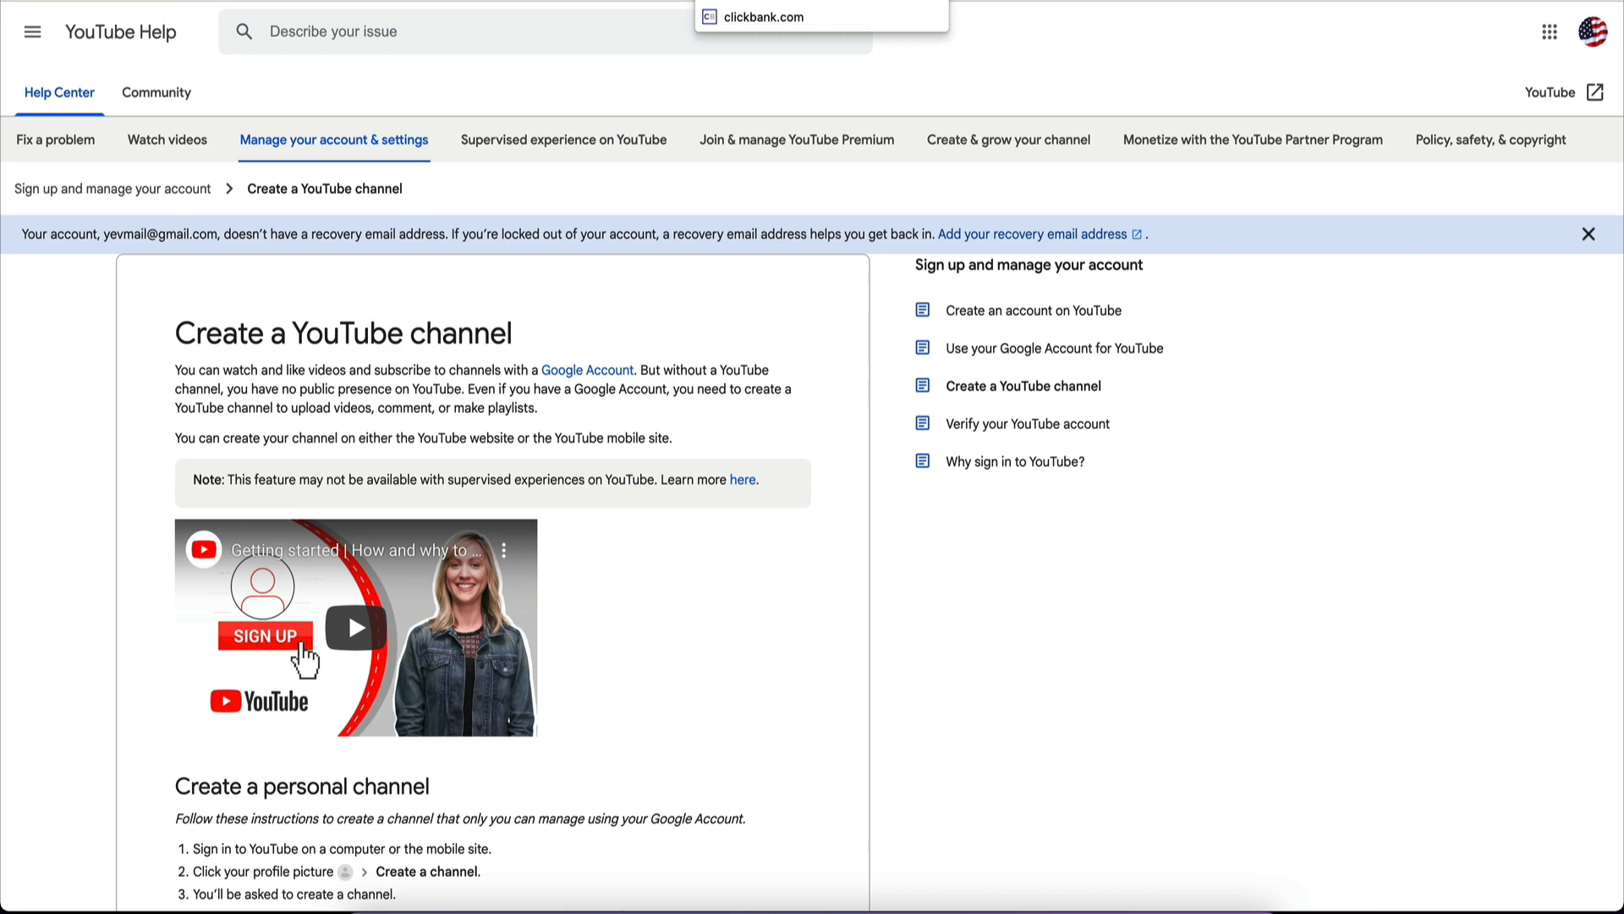
Switch to the ClickBank marketplace and list its Health & Fitness products sorted by Gravity.
left_click(761, 2)
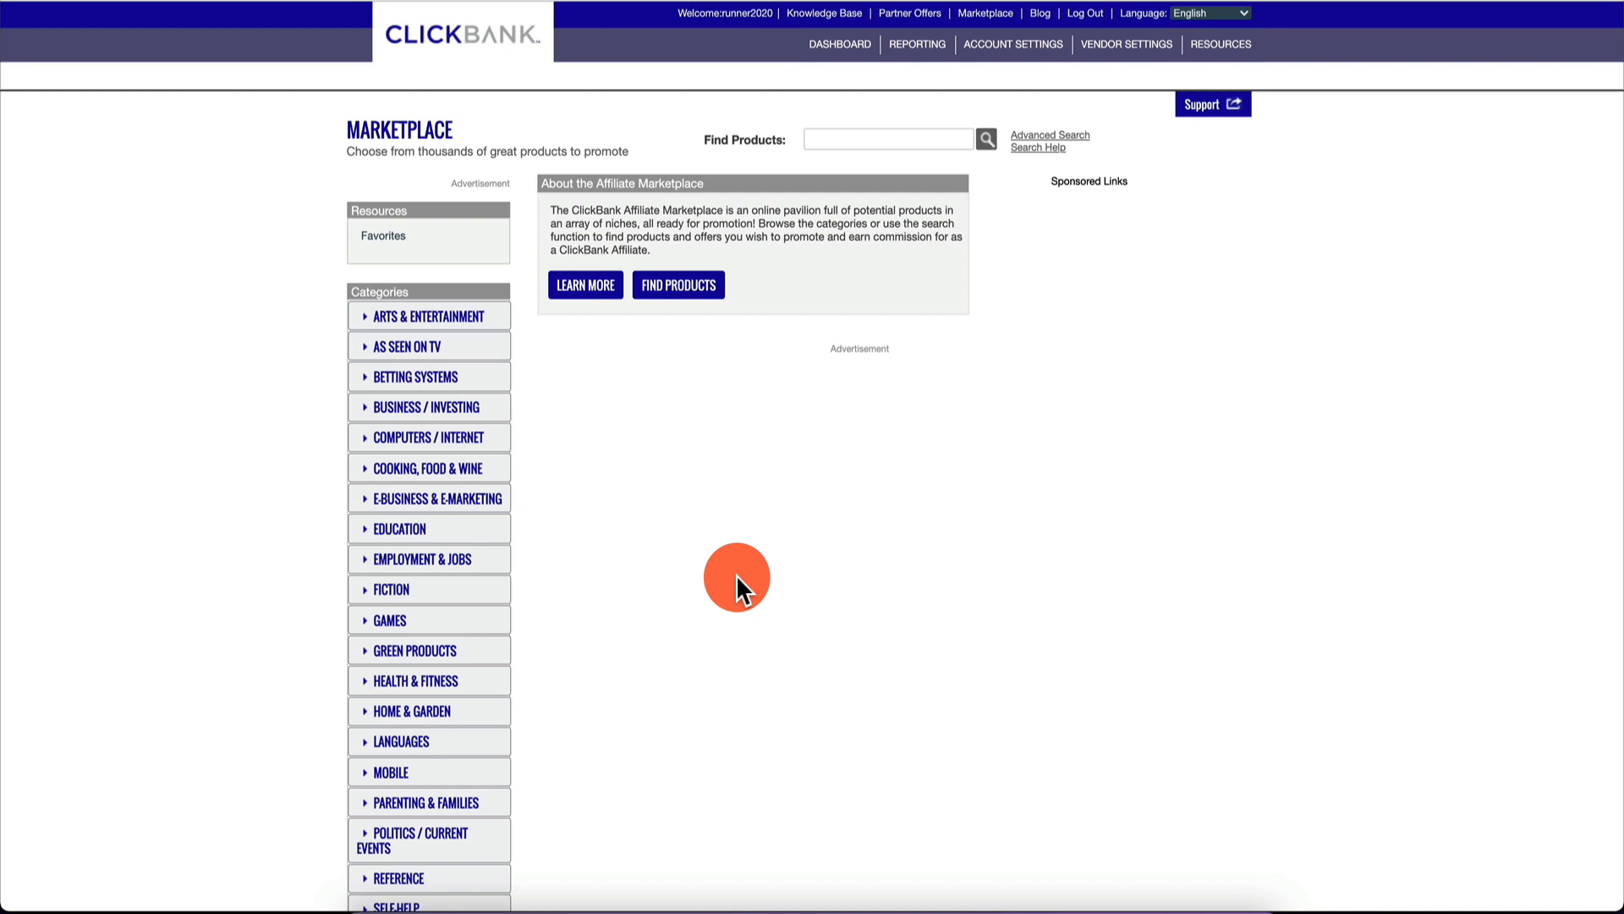
scroll(697, 401, "down", 3)
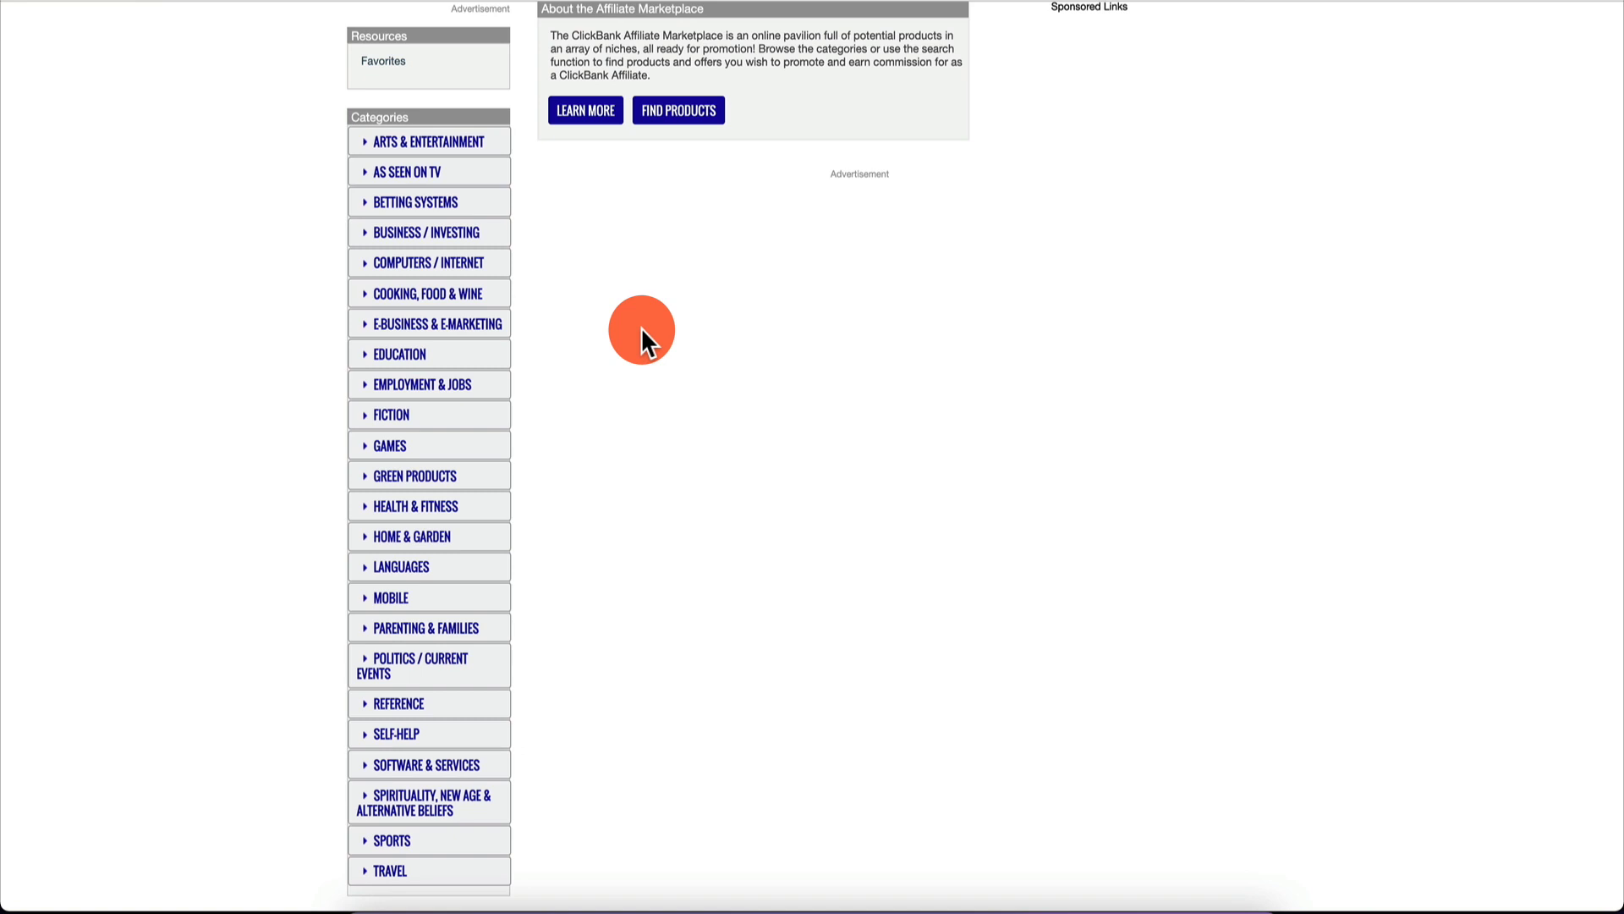
left_click(418, 508)
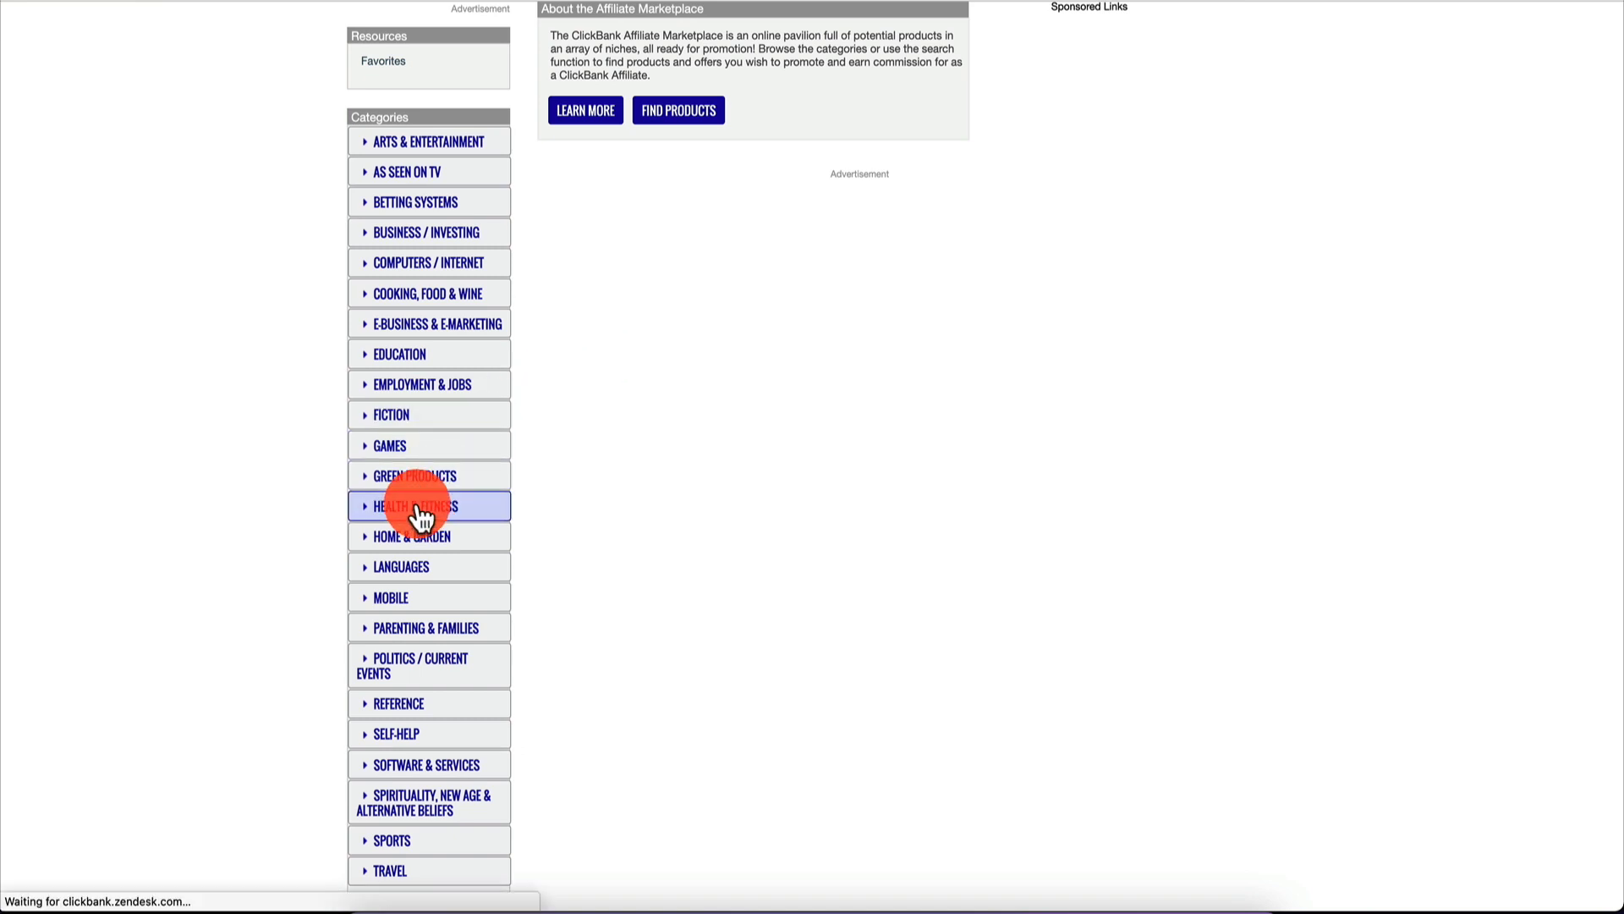
left_click(801, 317)
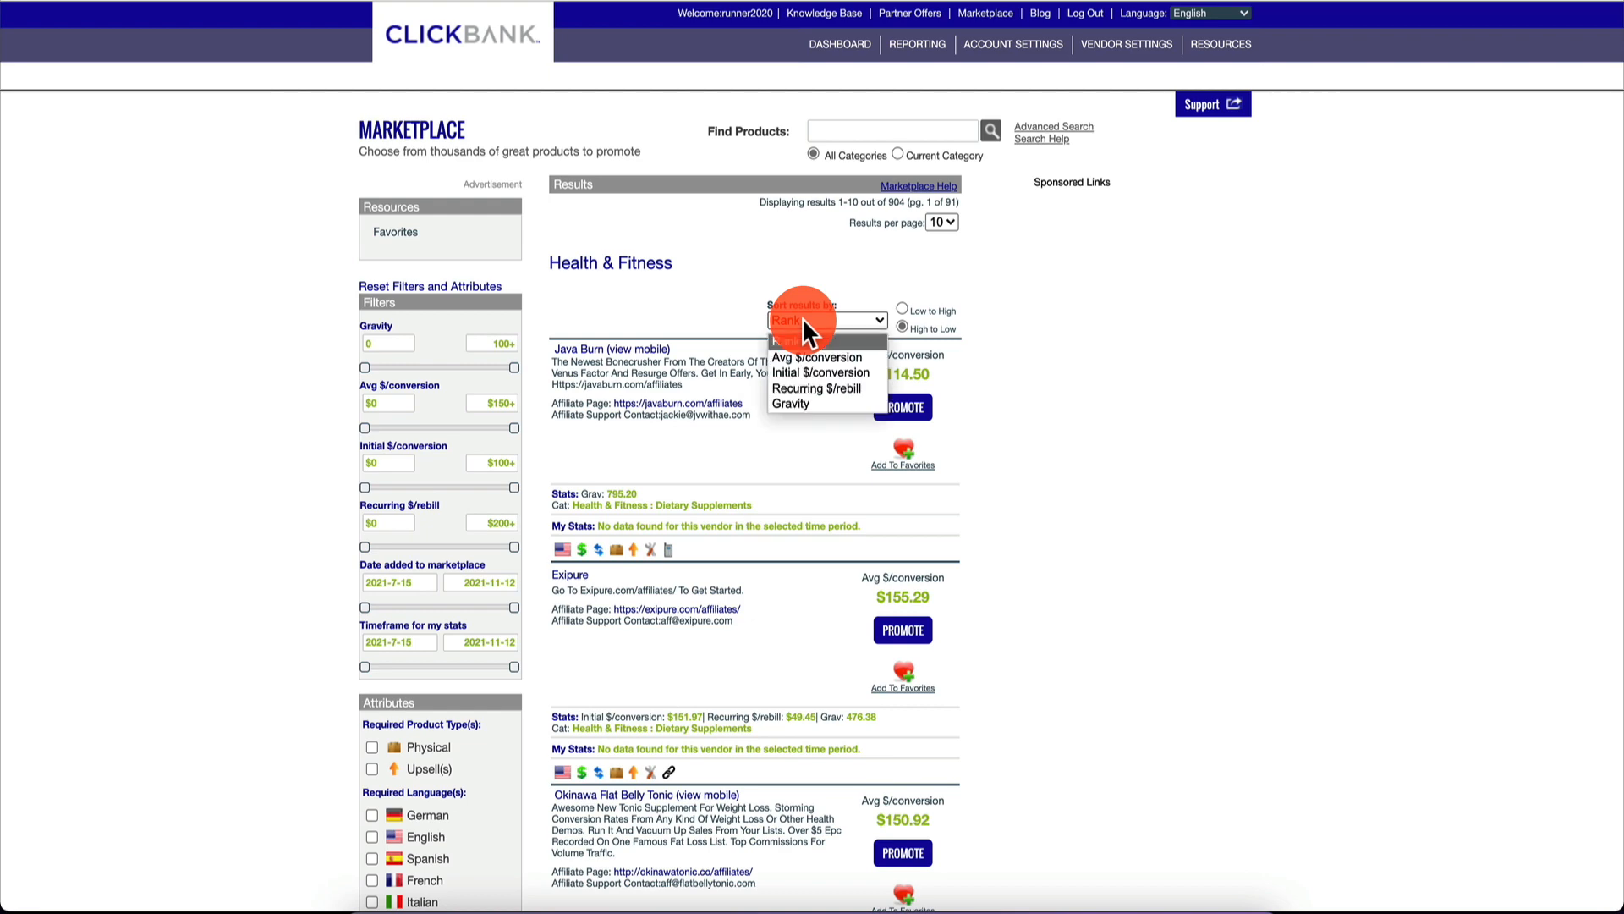
left_click(798, 401)
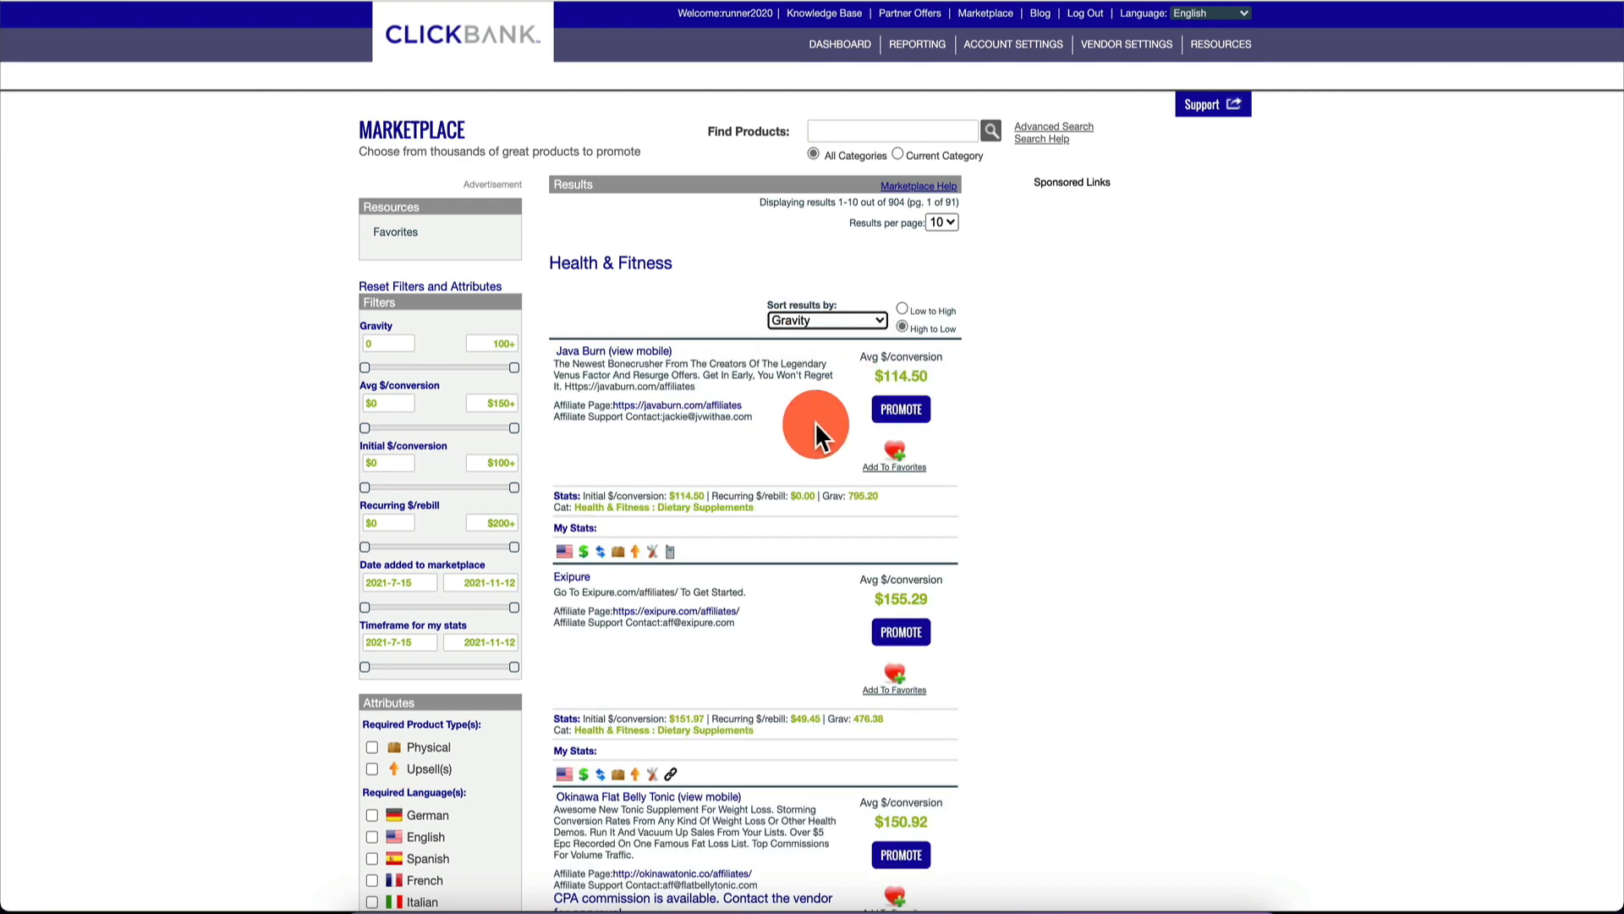
Generate and copy a HopLink for The Smoothie Diet: 21 Day Rapid Weight Loss Program, leaving the tracking ID blank, and close the generator.
scroll(814, 422, "down", 4)
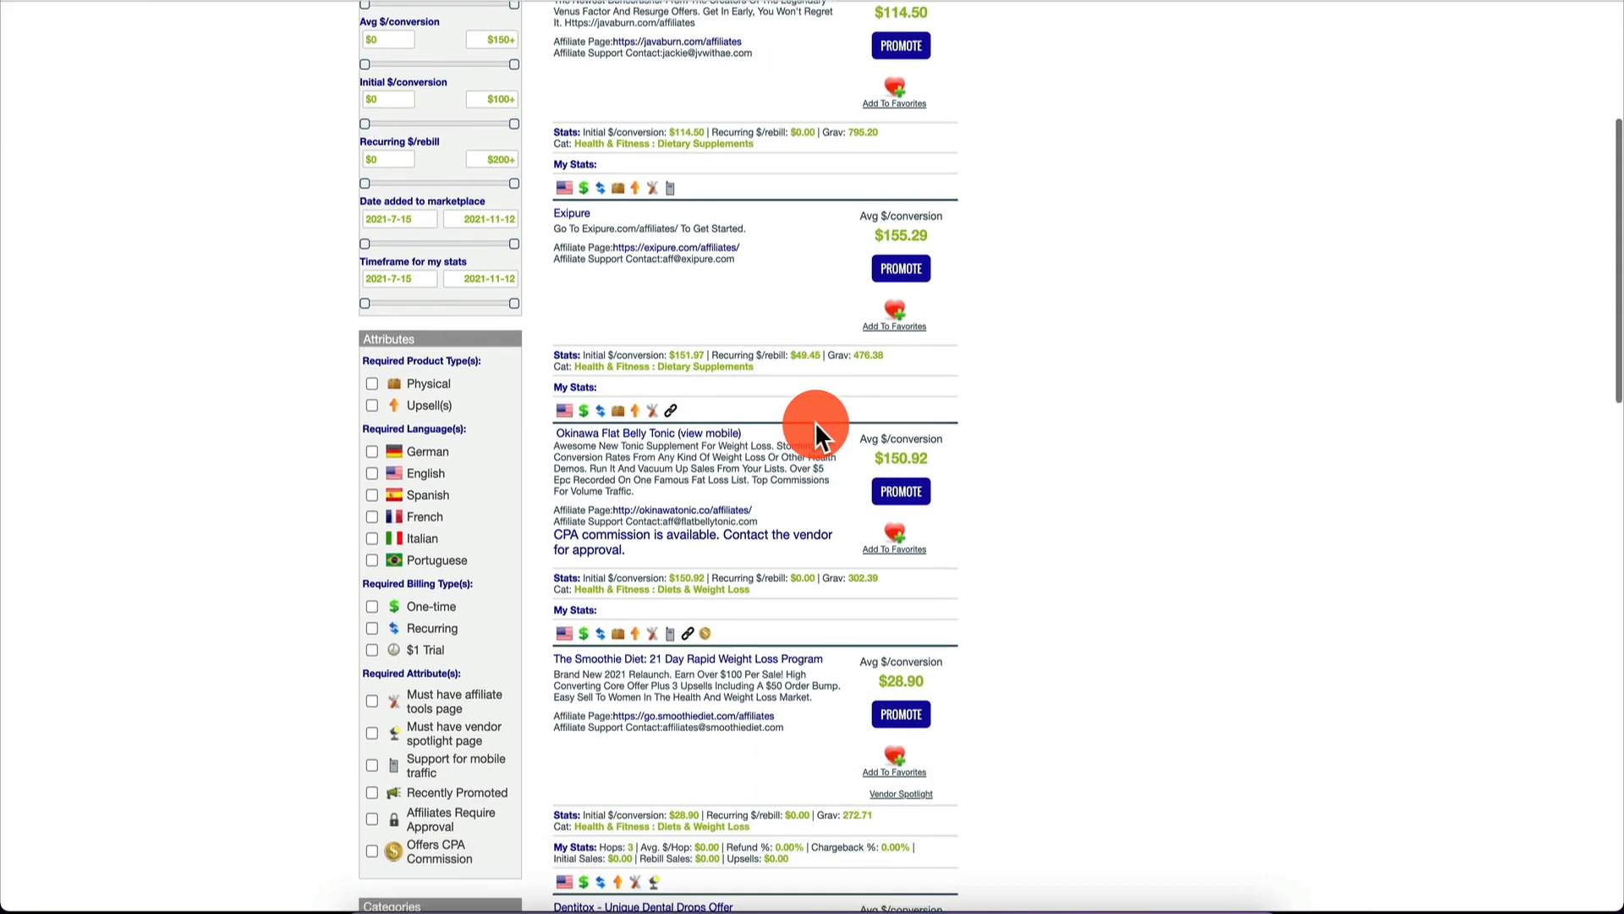
scroll(814, 421, "down", 3)
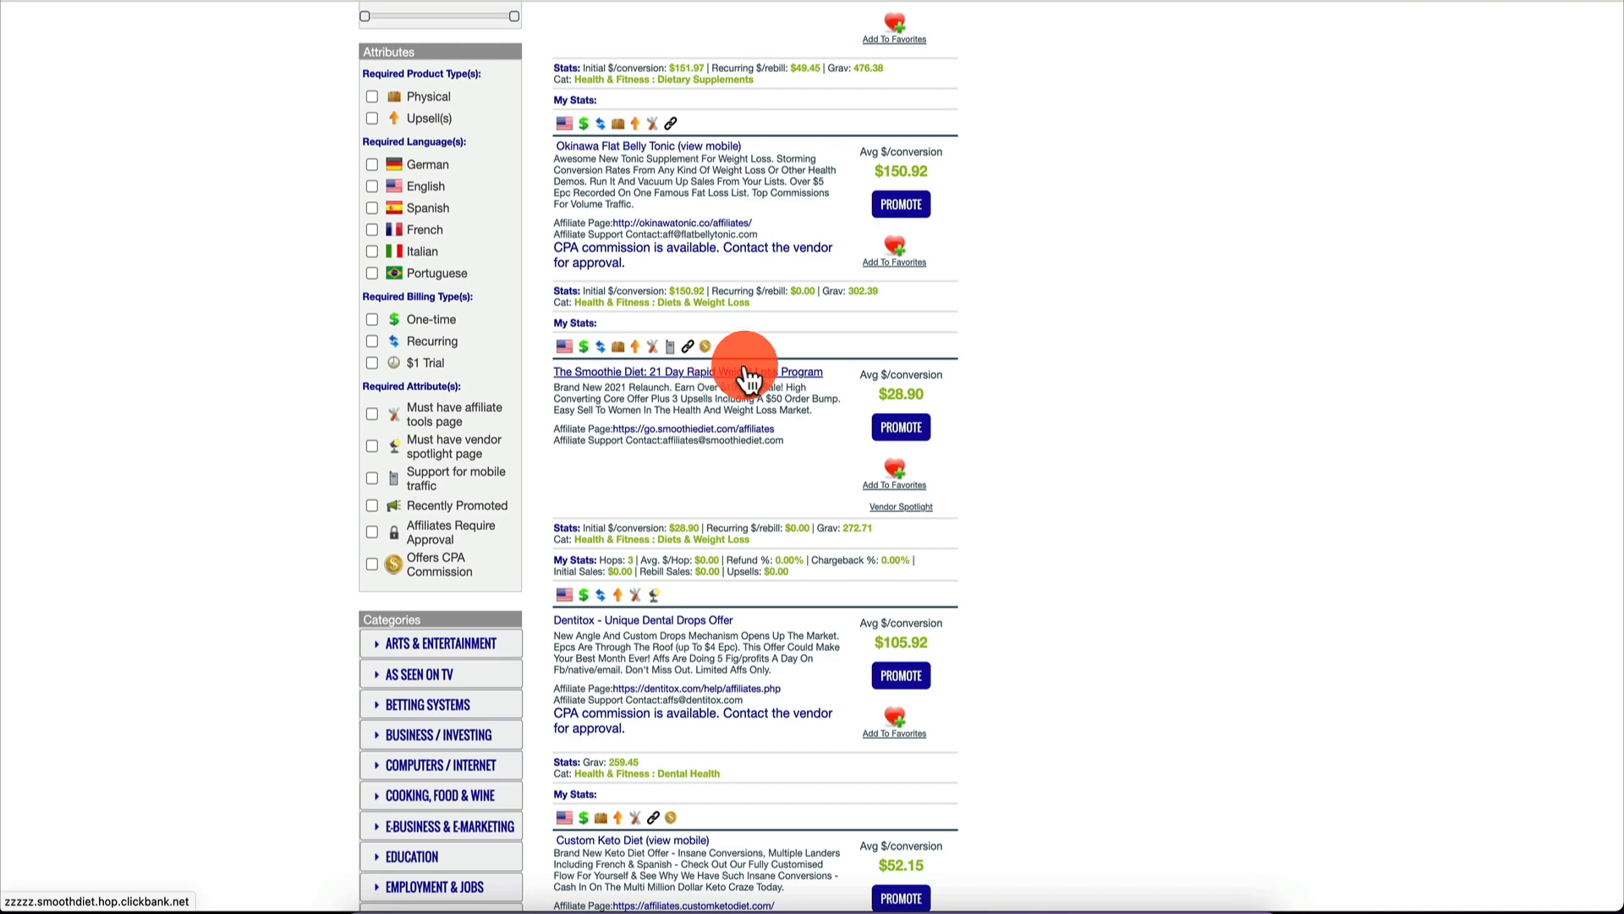
left_click(904, 427)
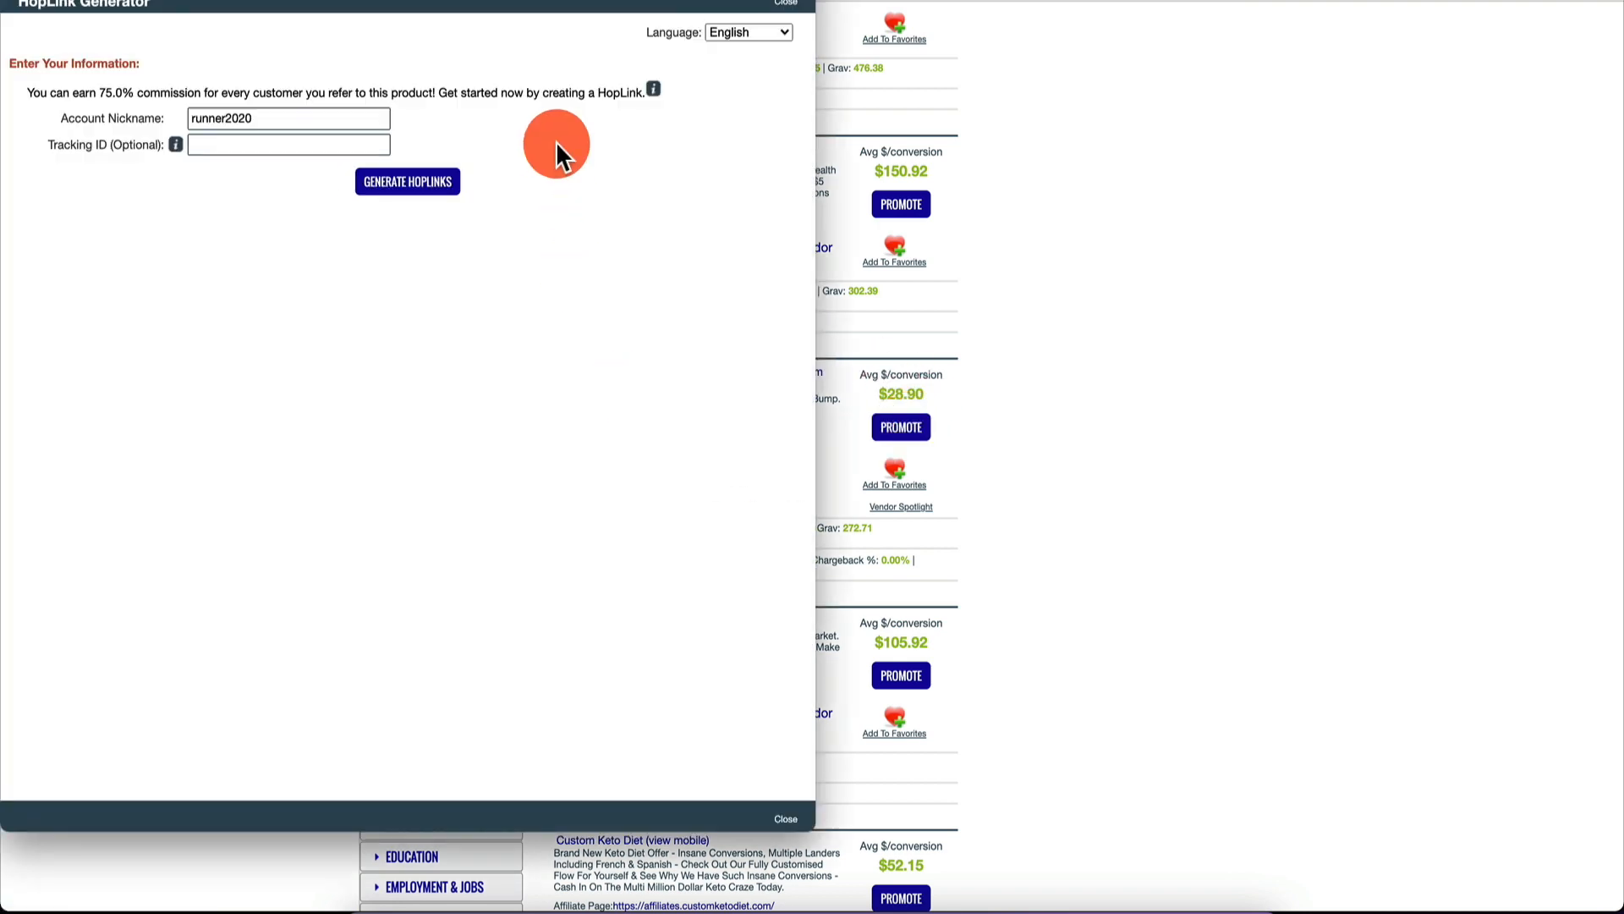
left_click(407, 182)
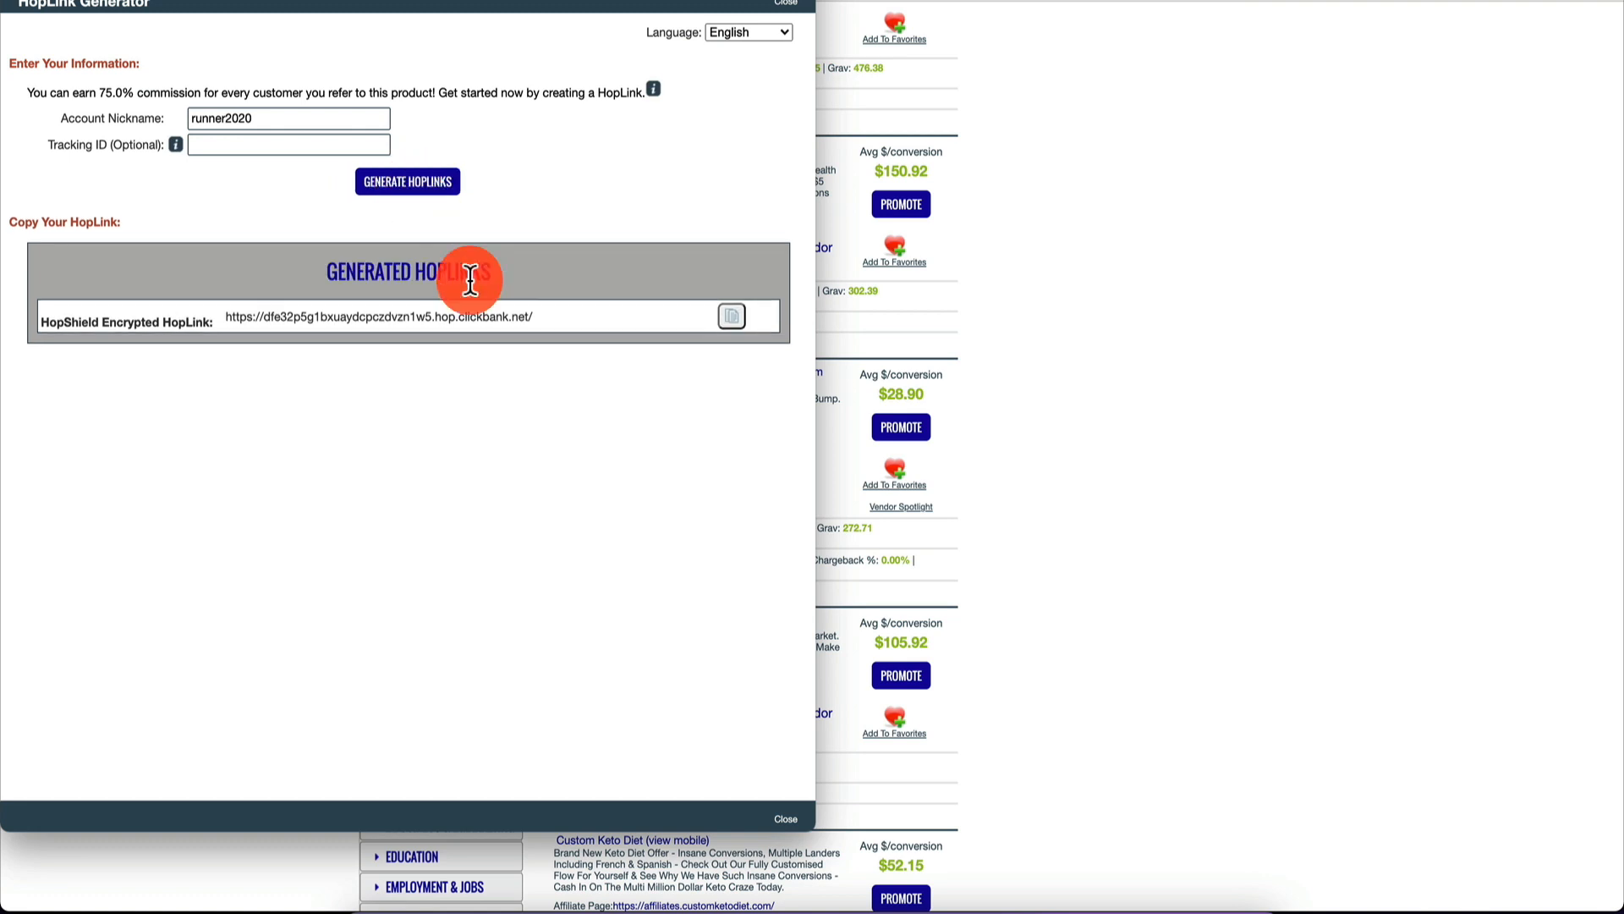
left_click(740, 311)
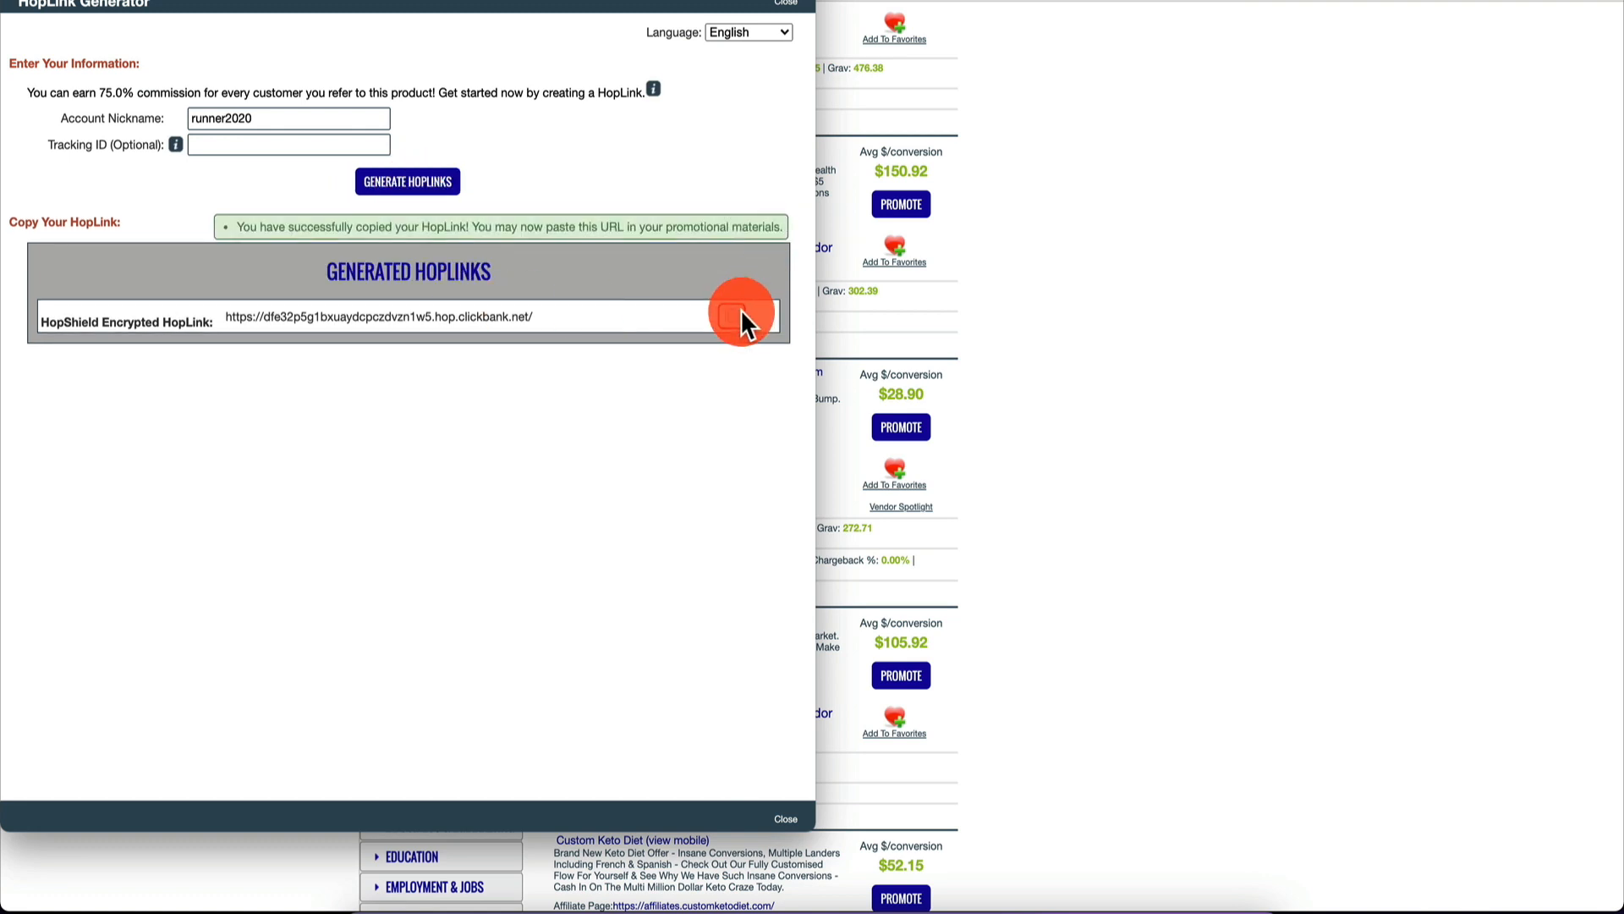
left_click(938, 263)
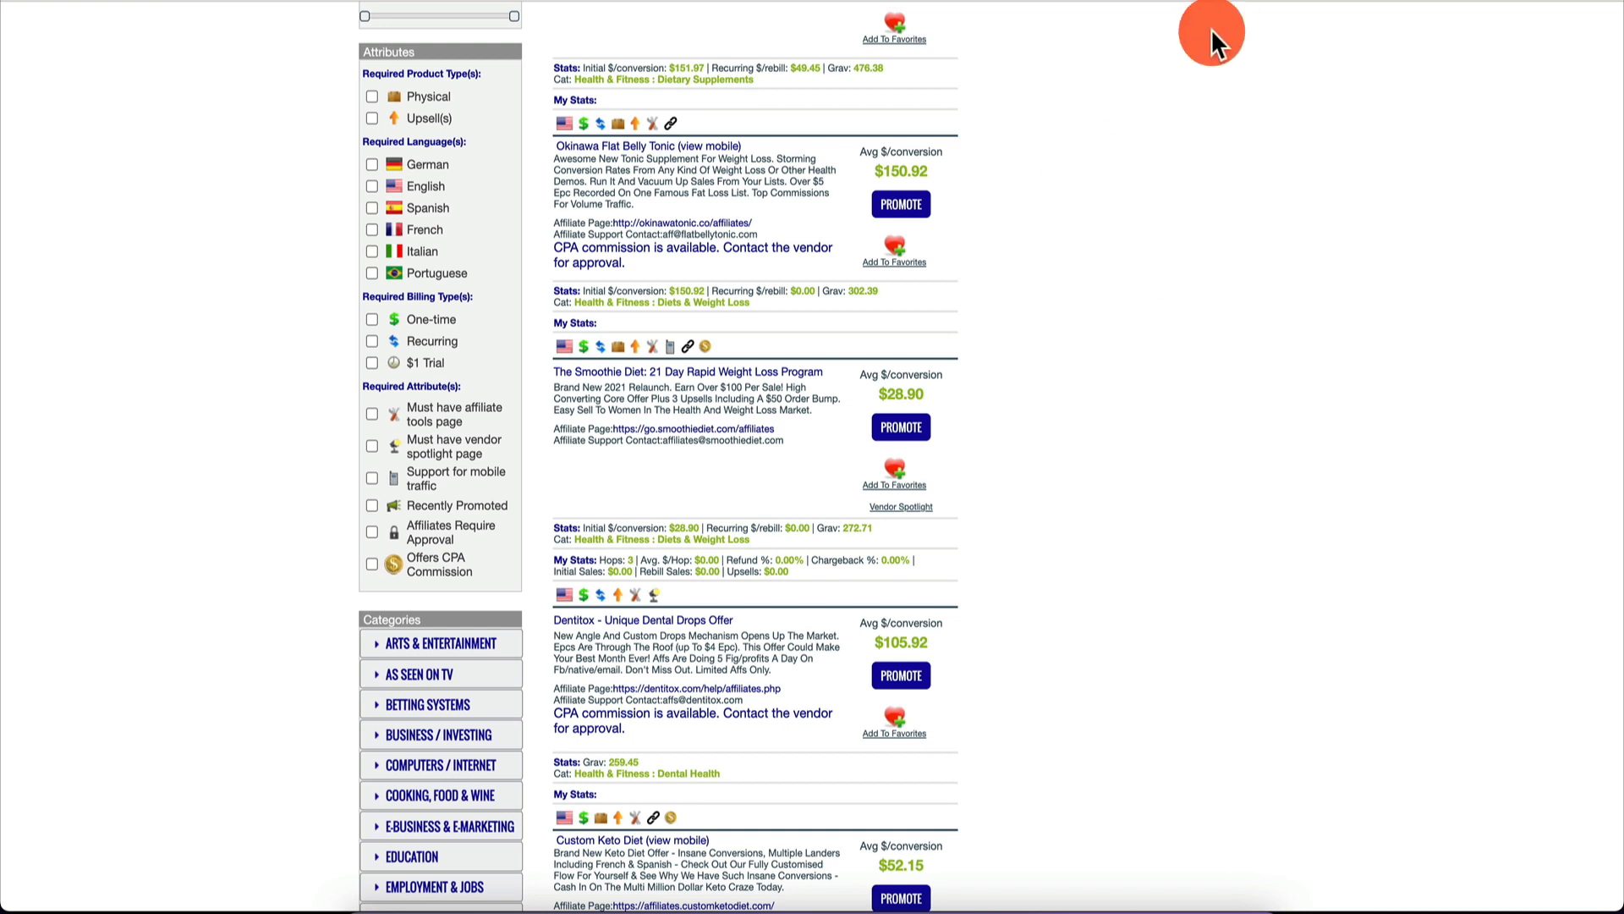
Open The Smoothie Diet's sales page and examine its testimonials, FAQ and discounted price offer.
left_click(636, 378)
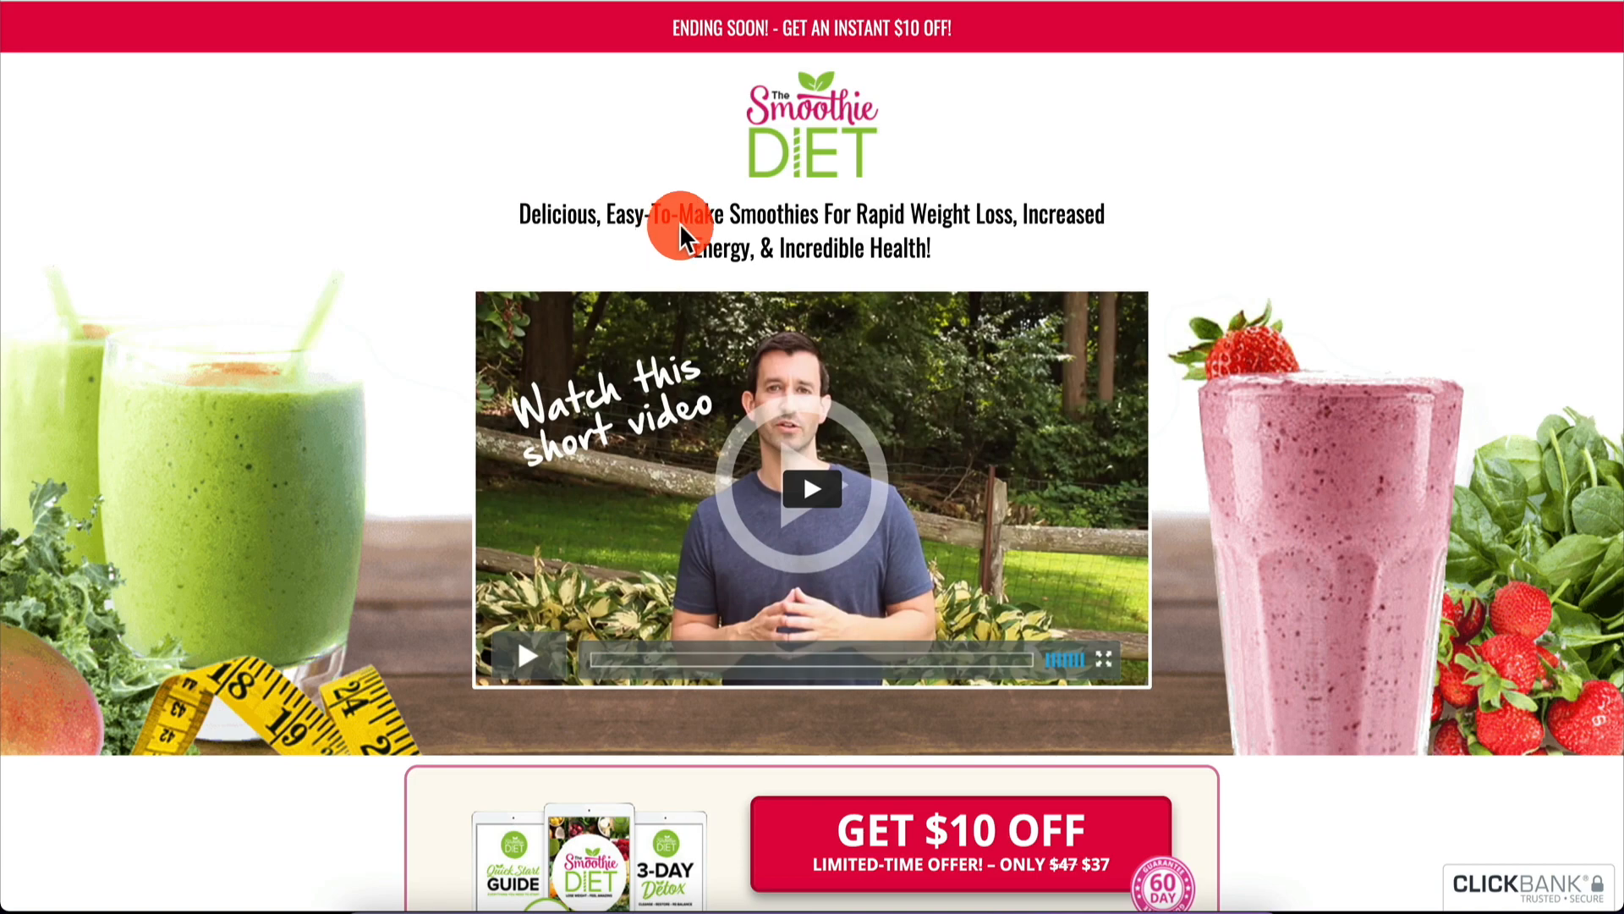
scroll(642, 508, "down", 15)
scroll(639, 501, "up", 1)
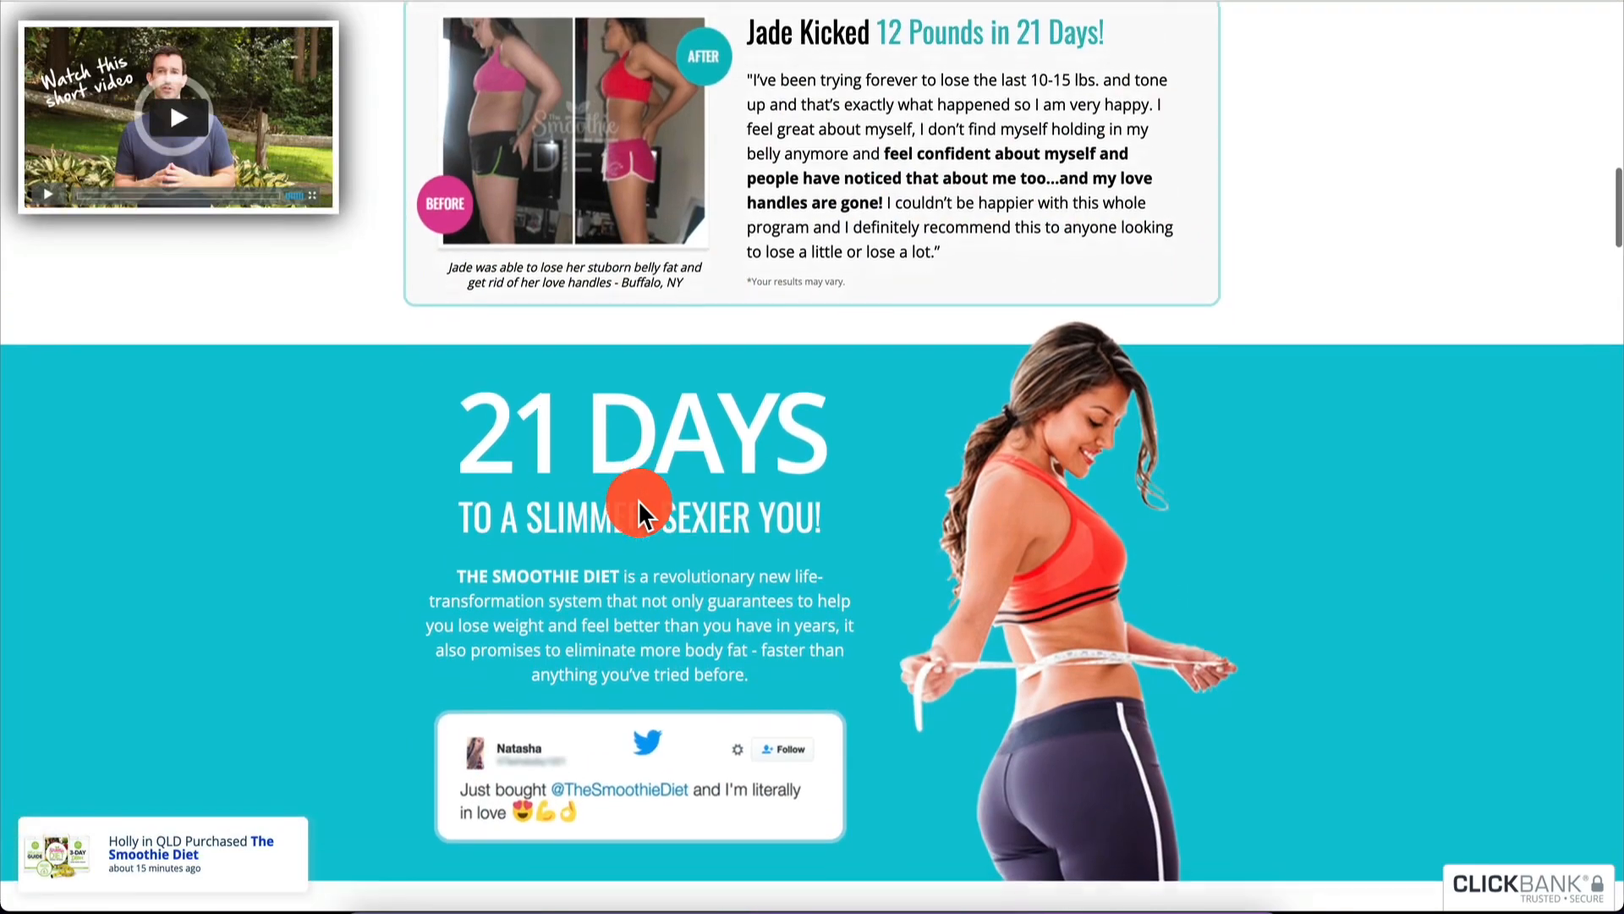
scroll(639, 502, "down", 1)
scroll(720, 308, "down", 20)
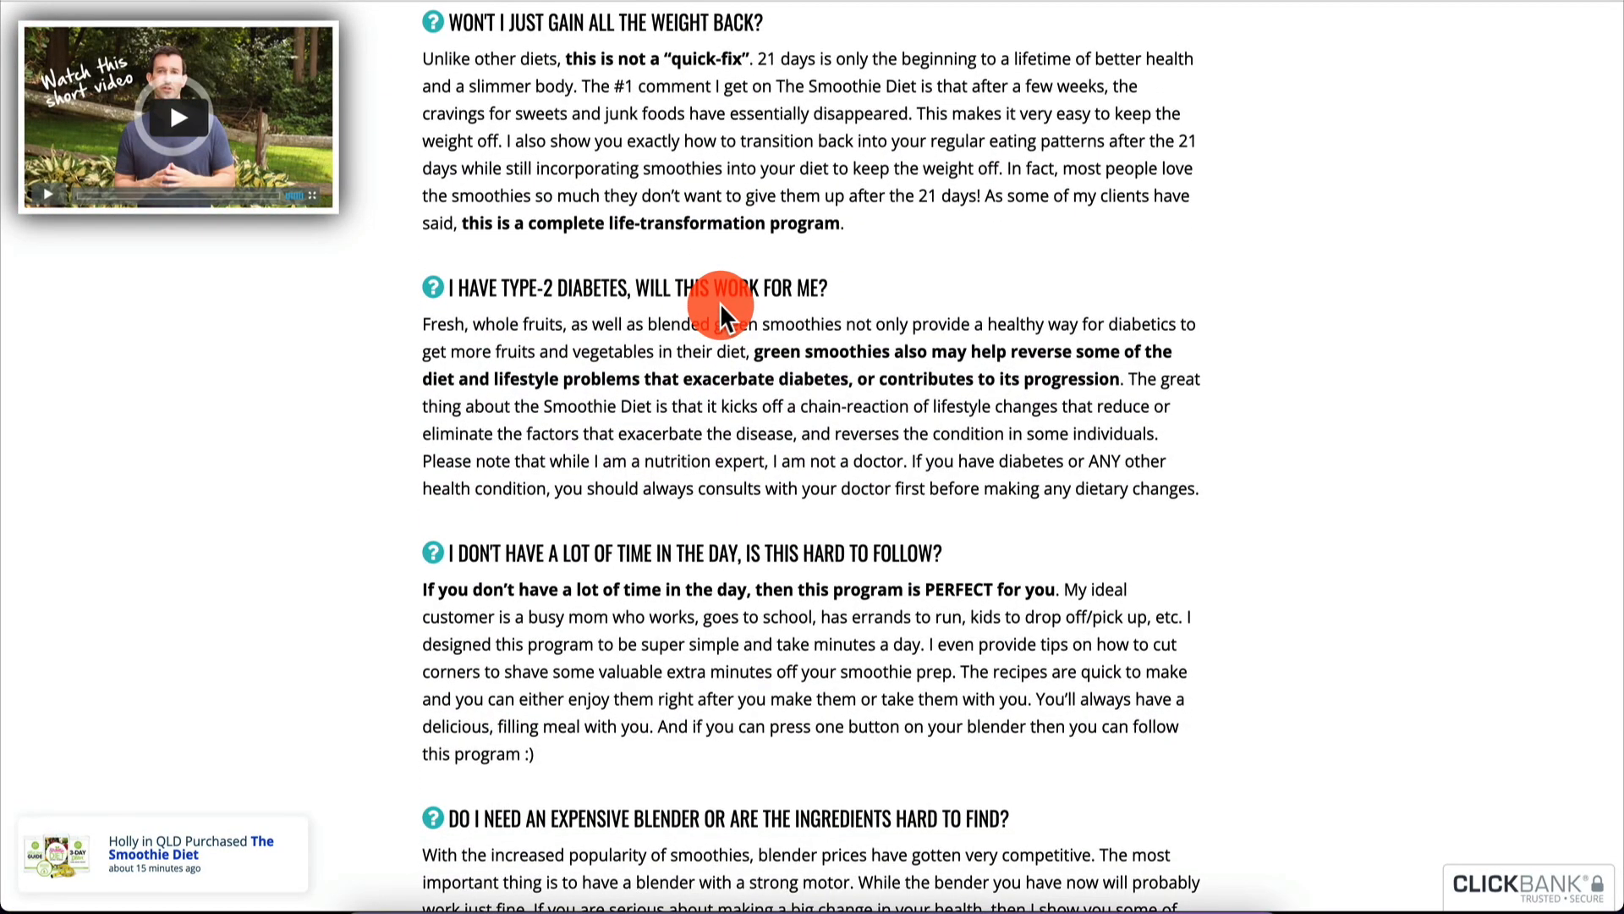
scroll(719, 302, "down", 15)
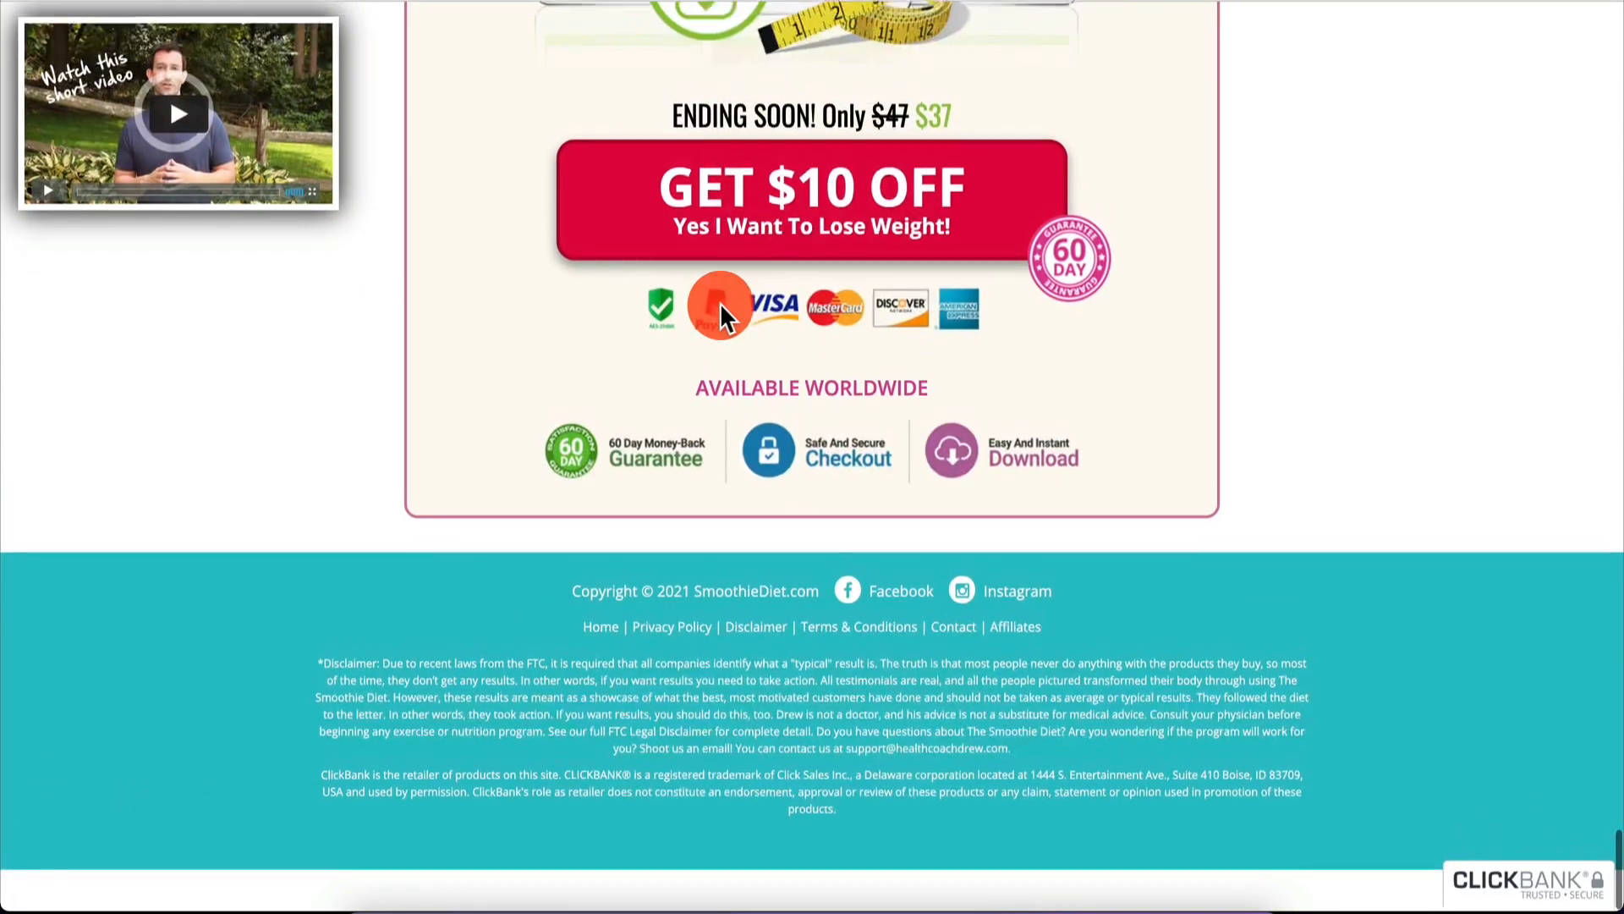
scroll(808, 131, "up", 2)
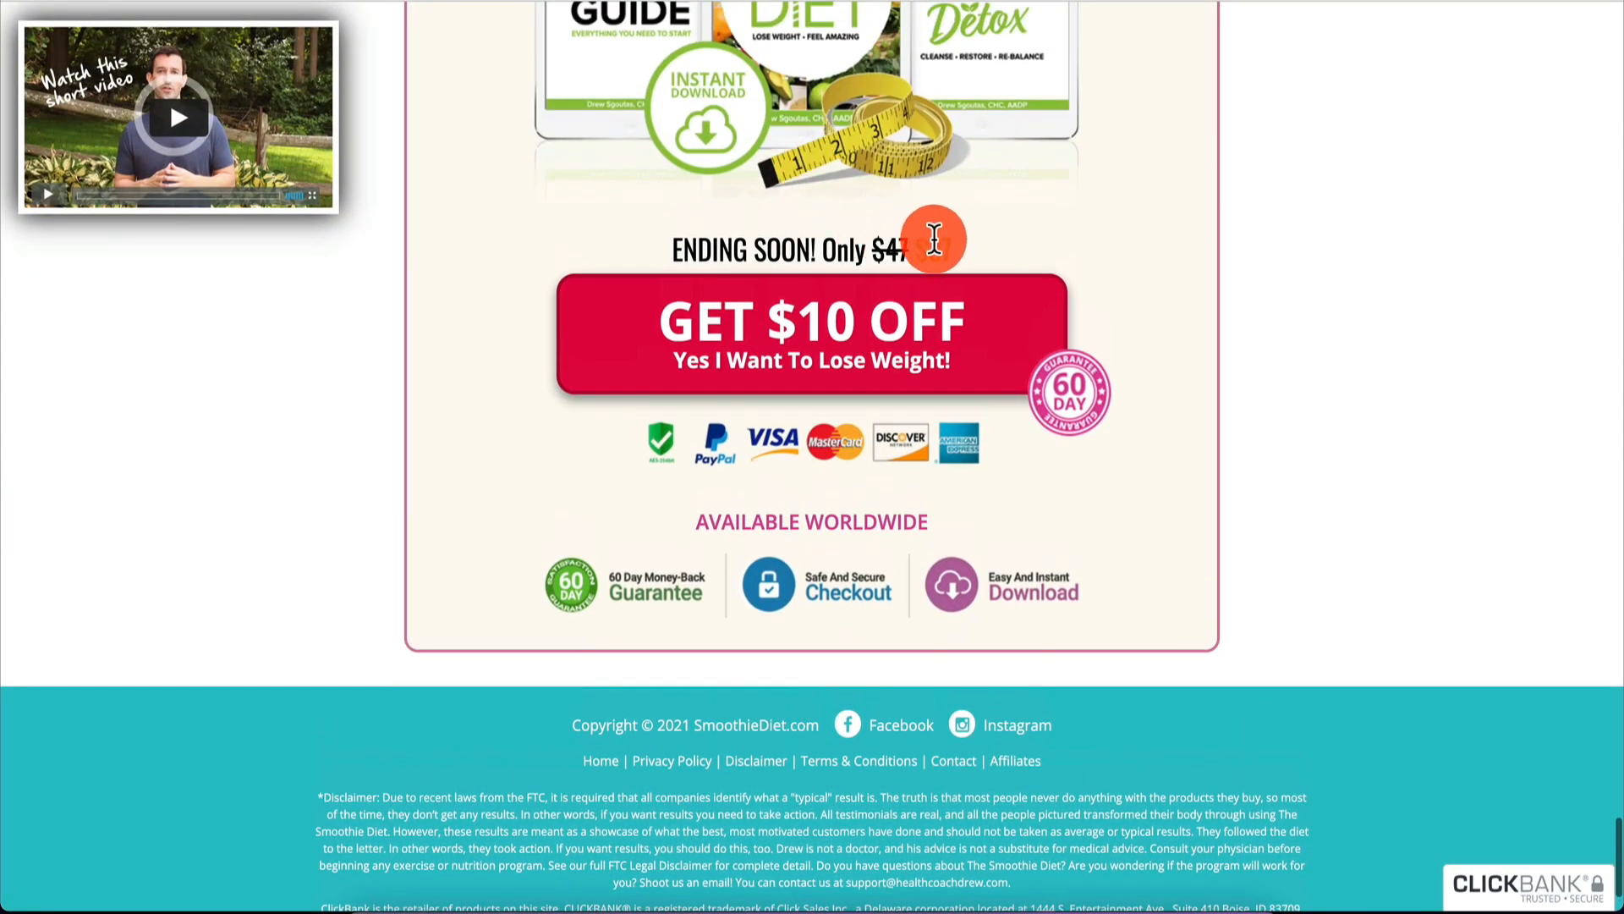